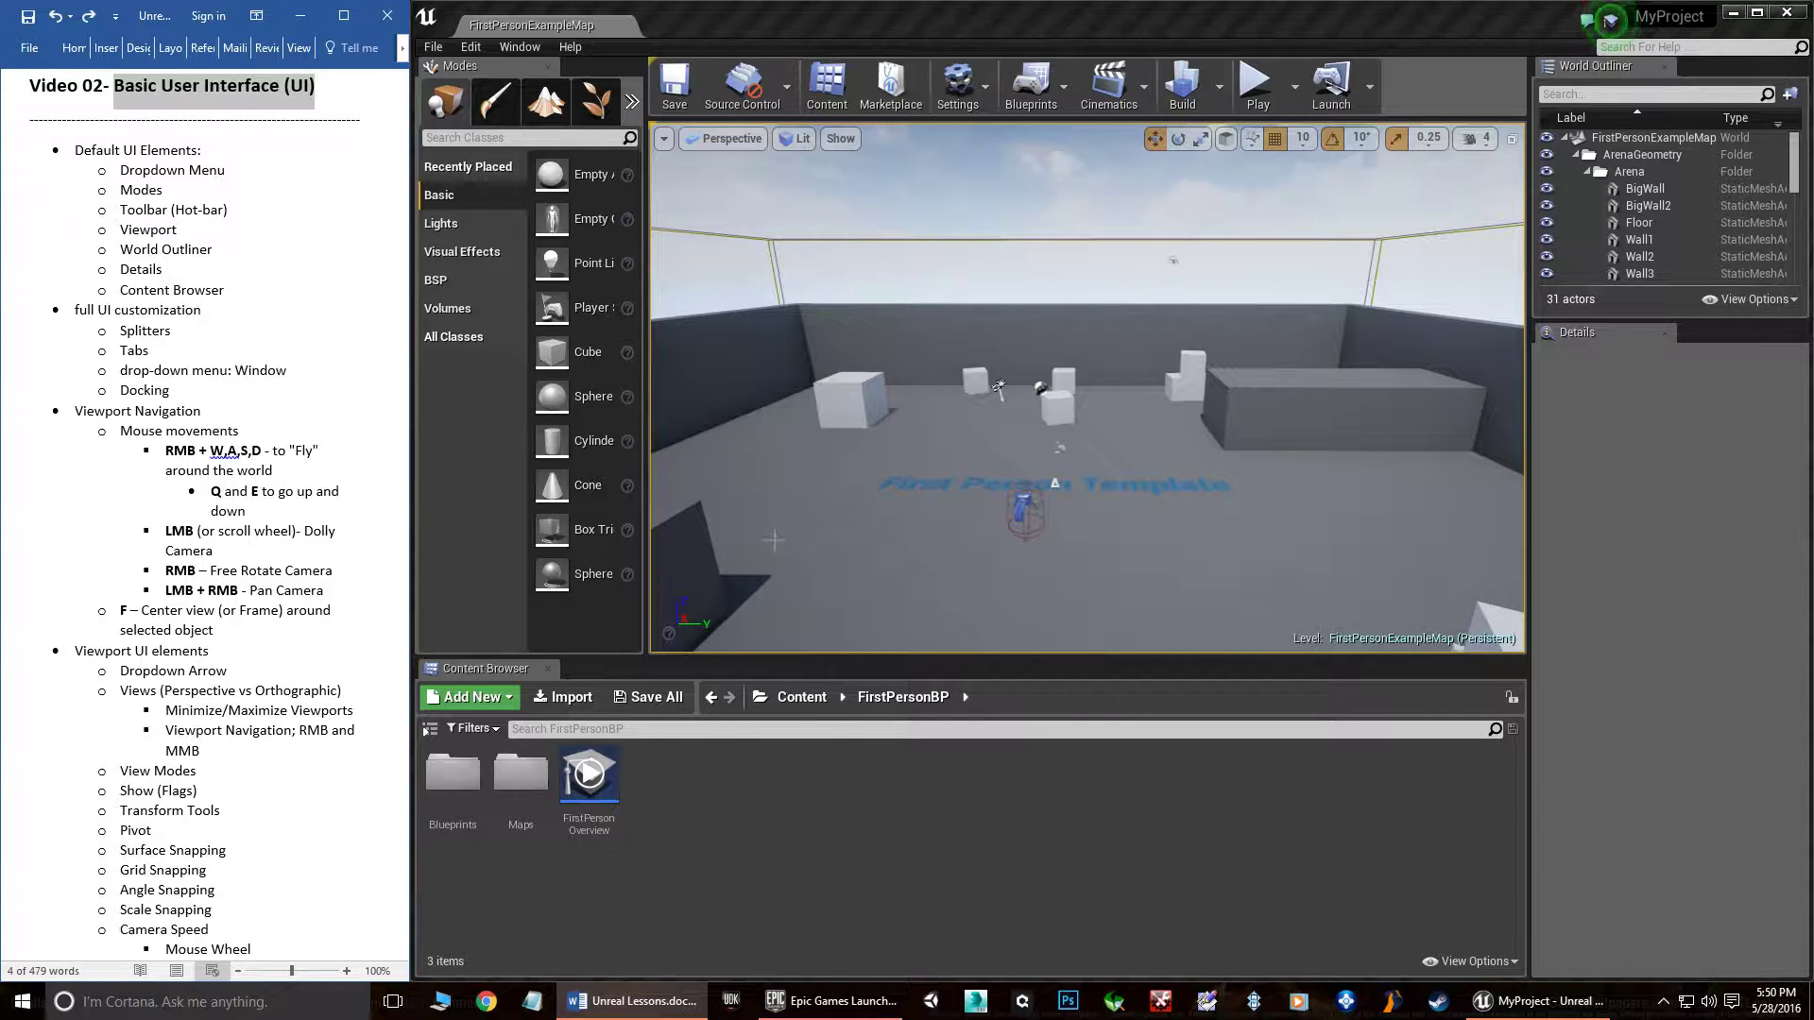
- In the Word notes, highlight the Default UI Elements section from its heading through the Content Browser bullet
right_click_drag(891, 463, 883, 480)
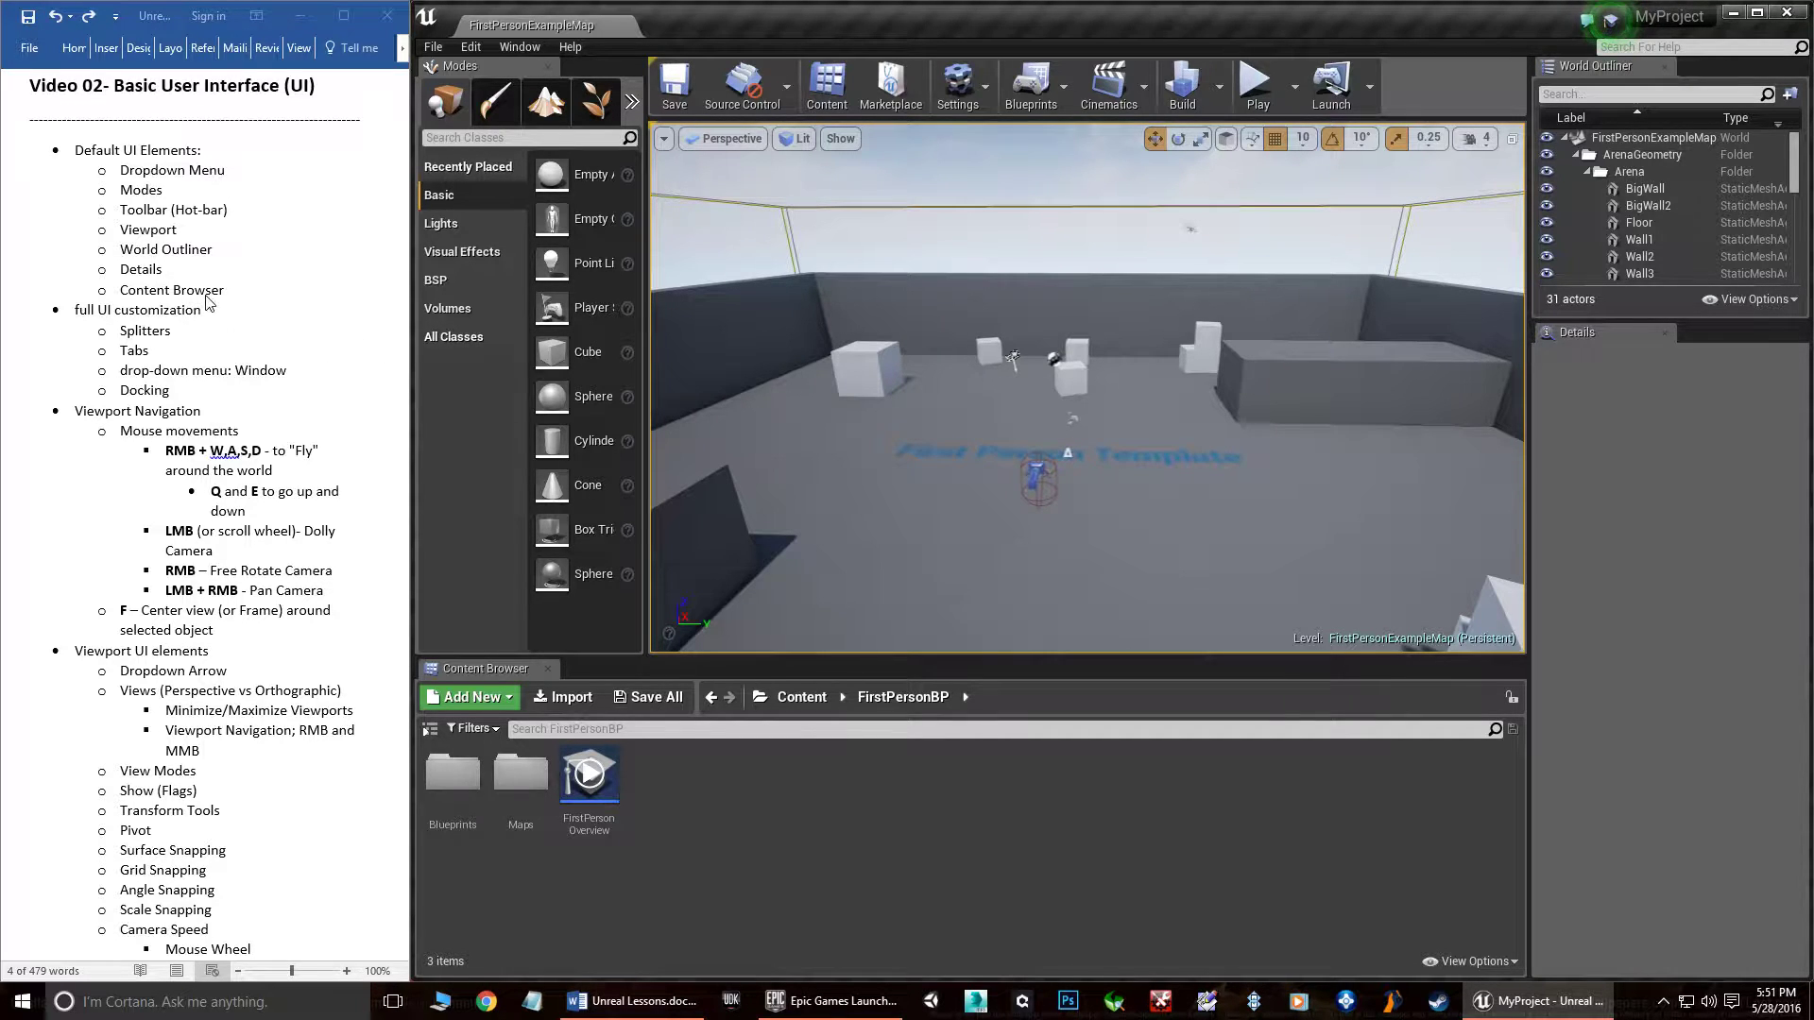
left_click(154, 209)
left_click(74, 149)
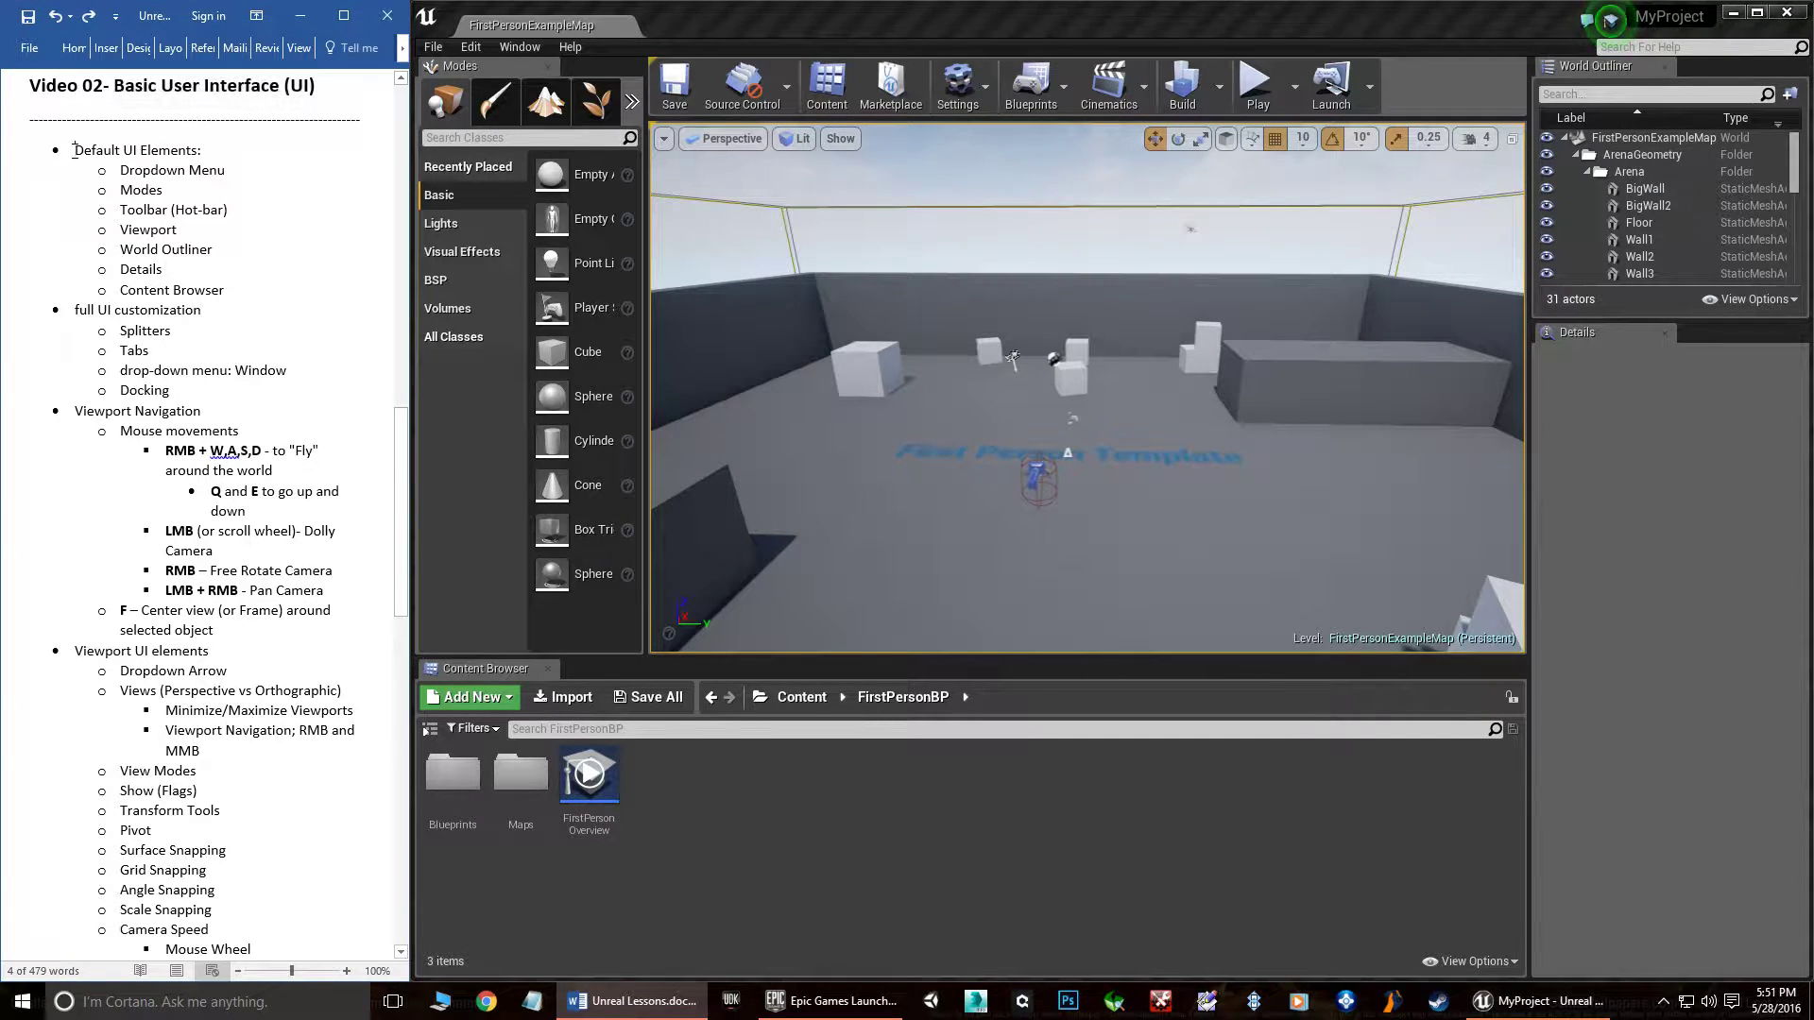
left_click_drag(129, 186, 225, 291)
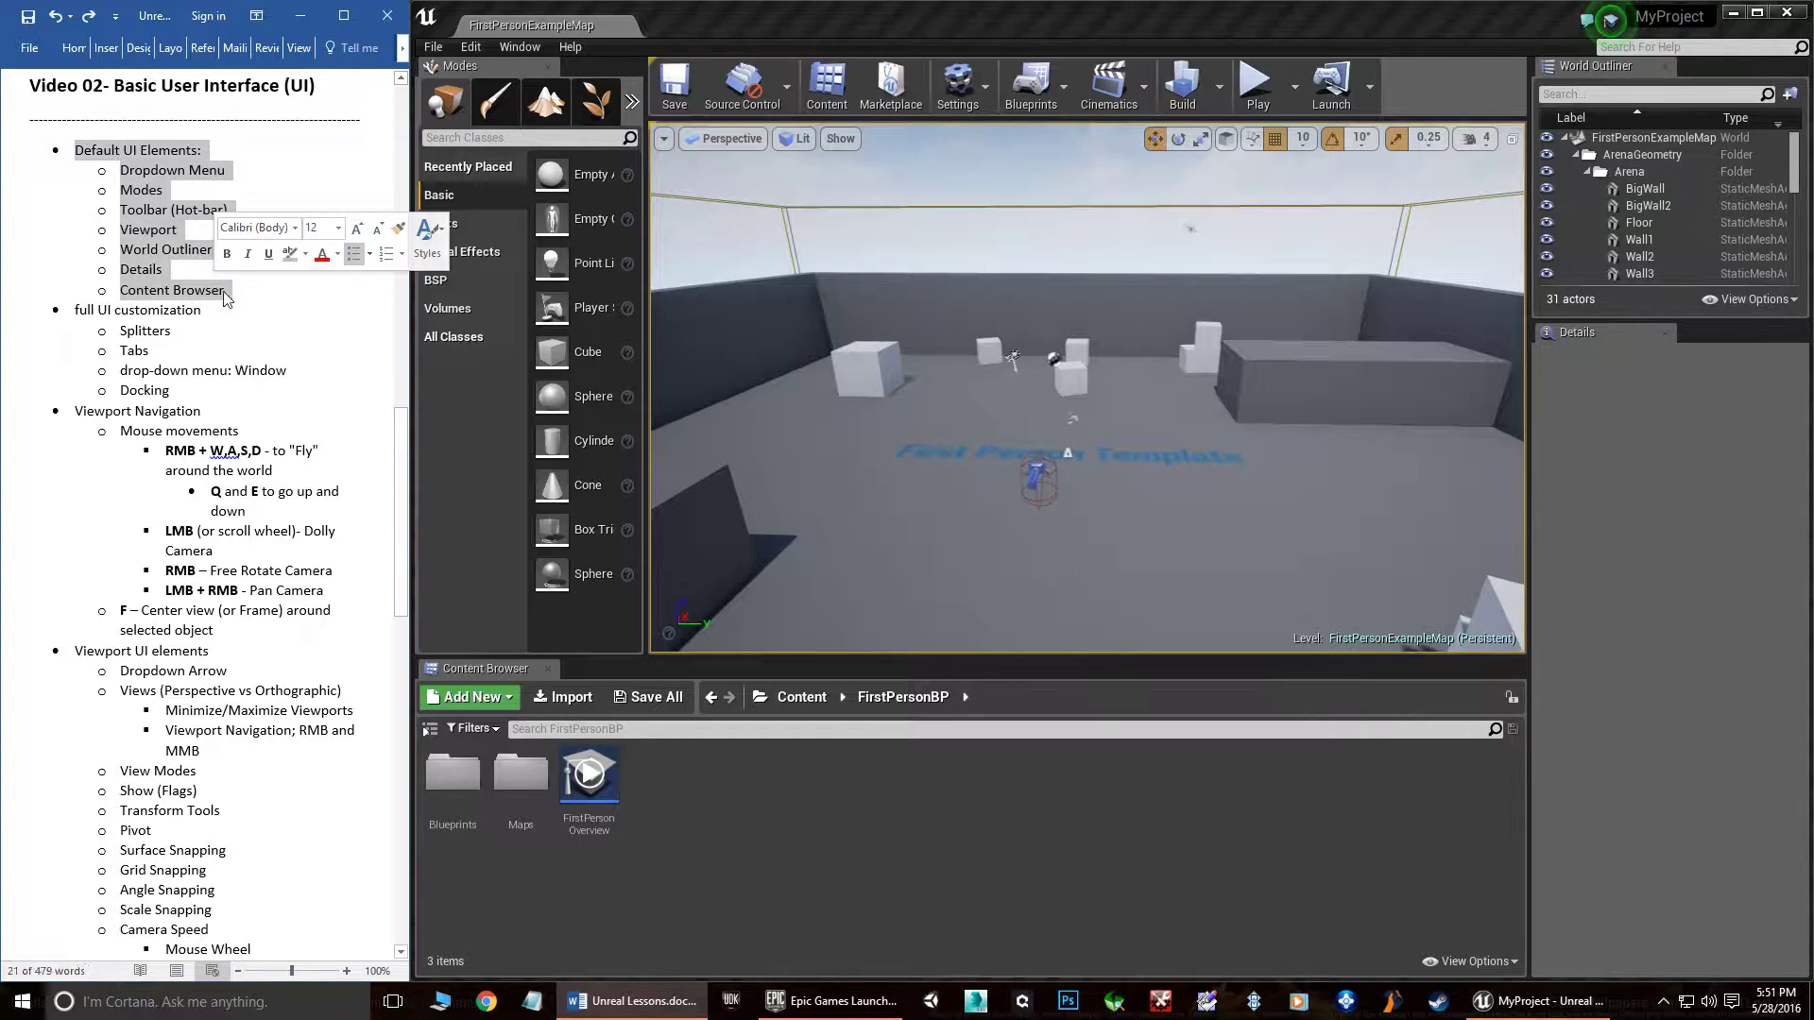
left_click(287, 257)
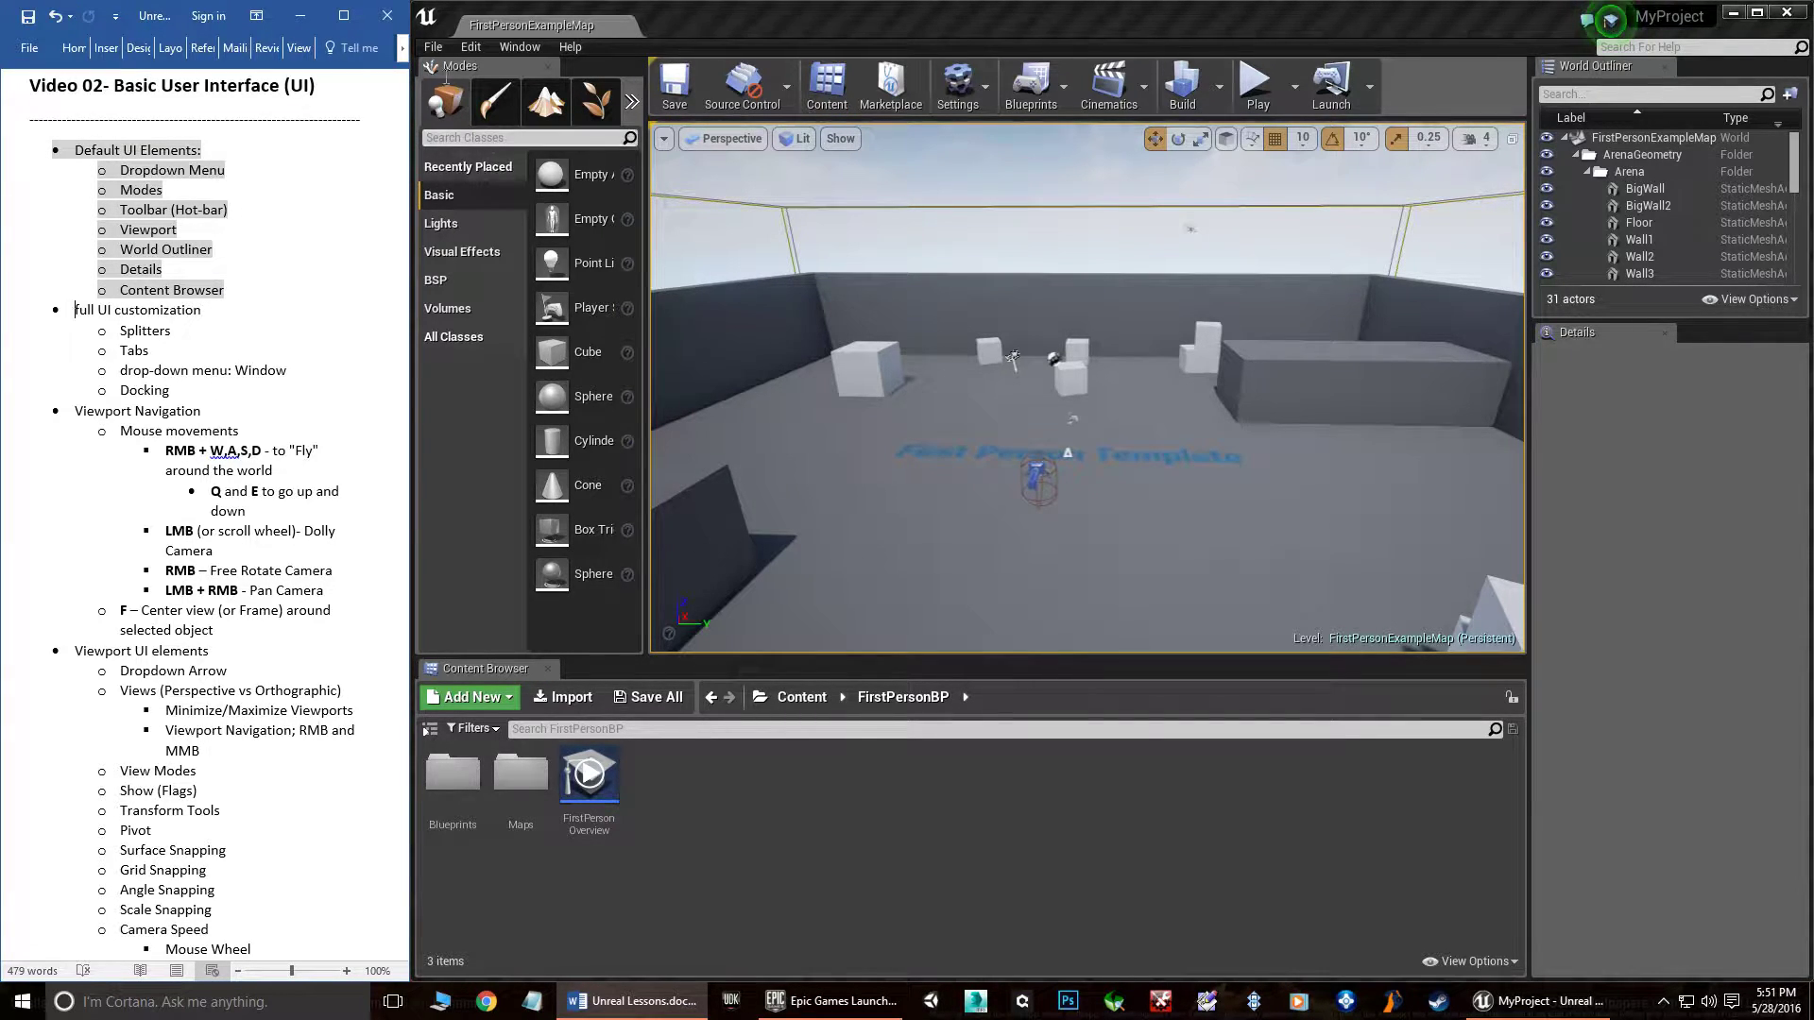
- Switch to Unreal Editor and examine the commands offered under File, Edit, Window and Help
left_click(432, 46)
mouse_move(471, 46)
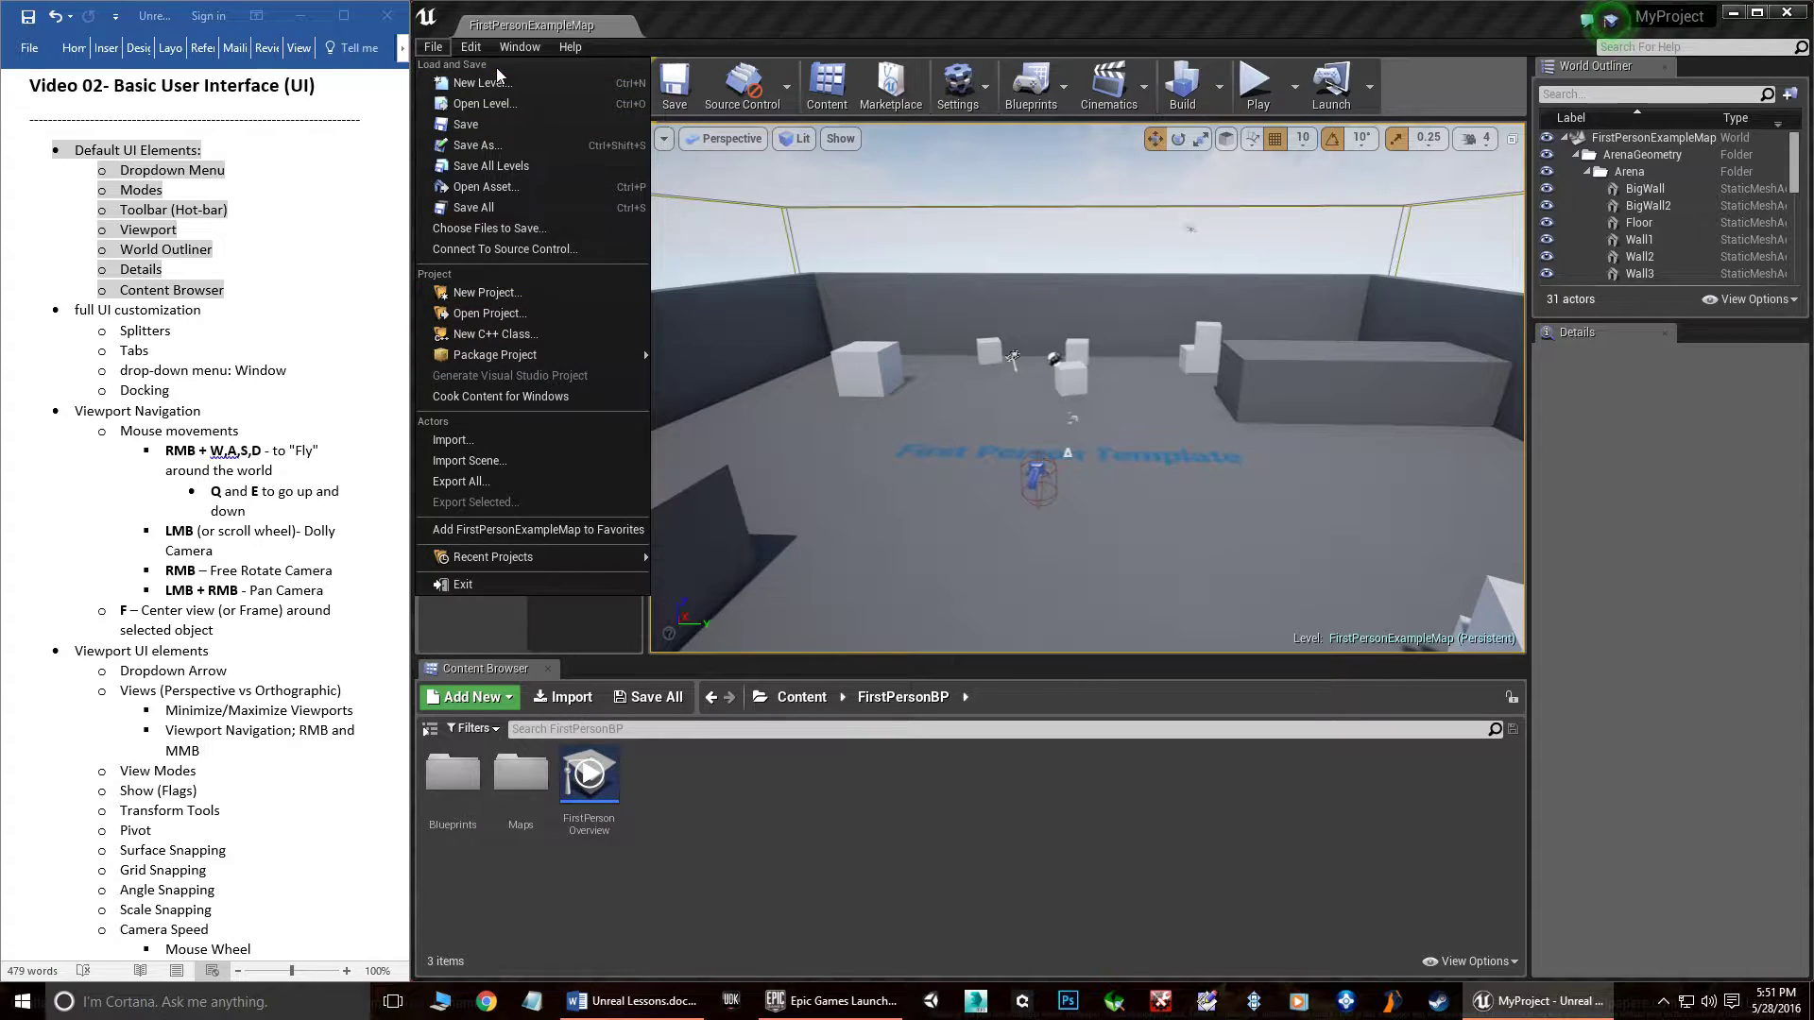
mouse_move(570, 46)
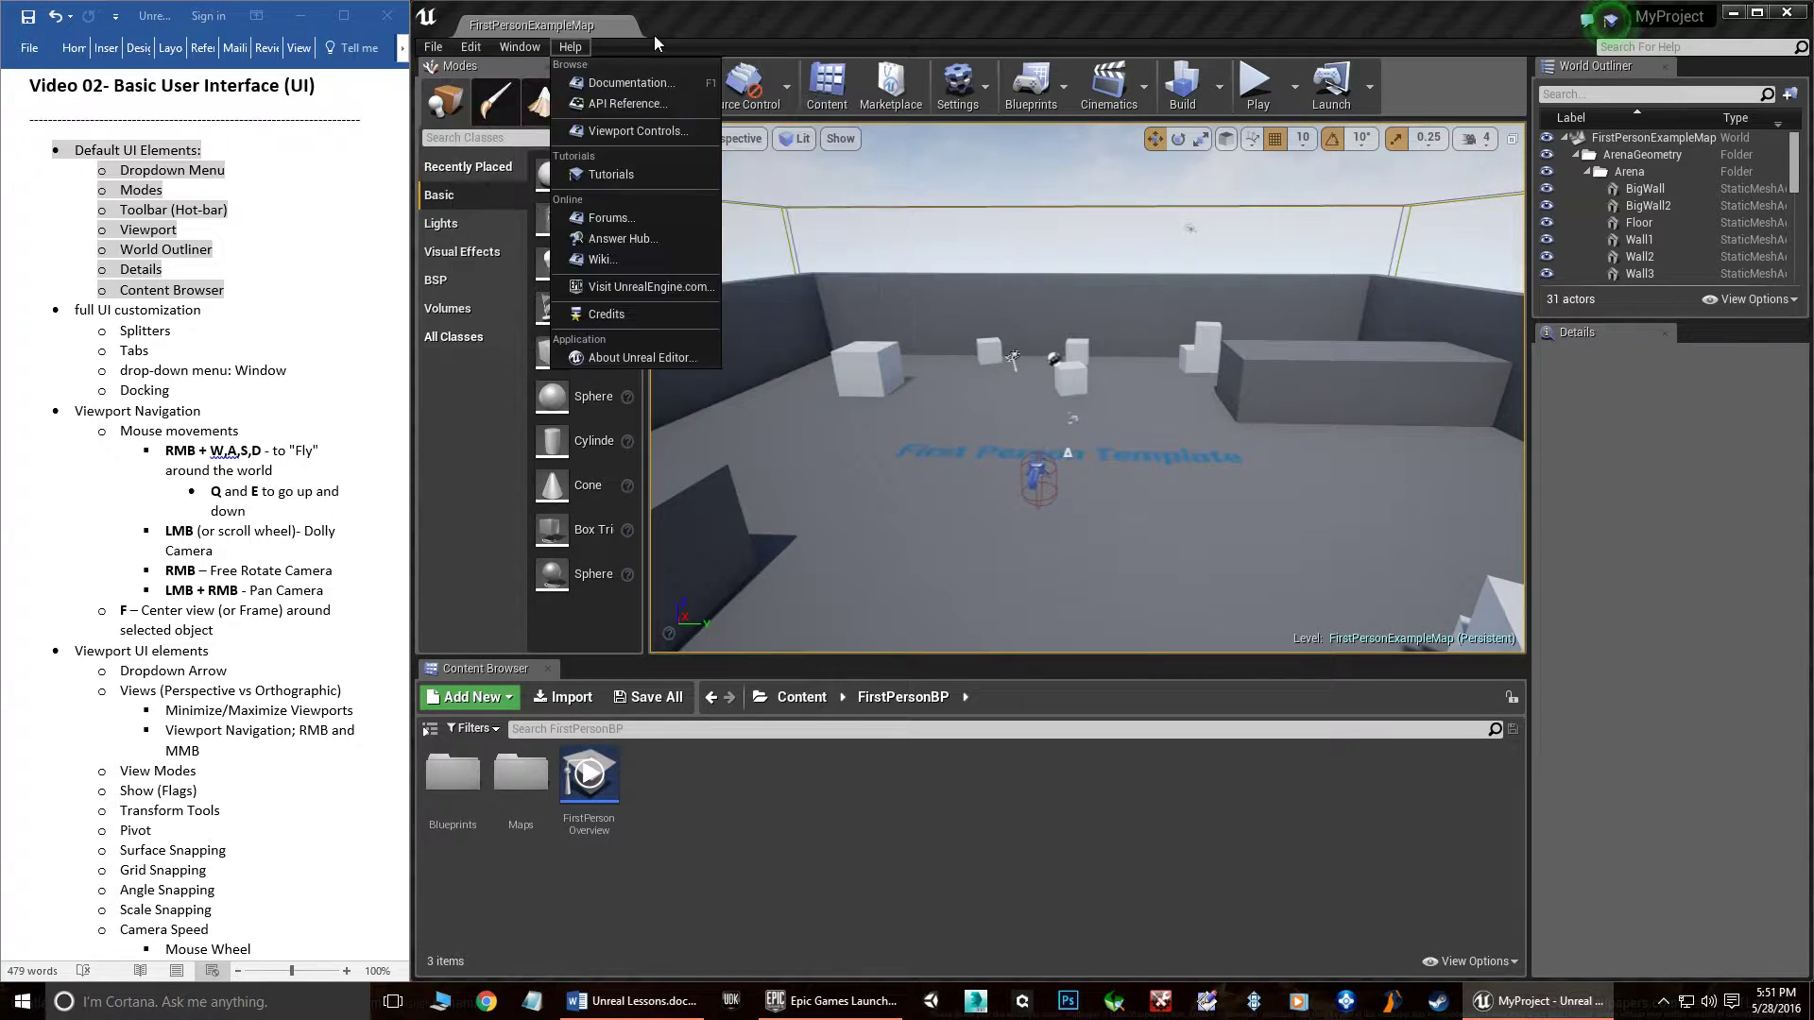
left_click(676, 25)
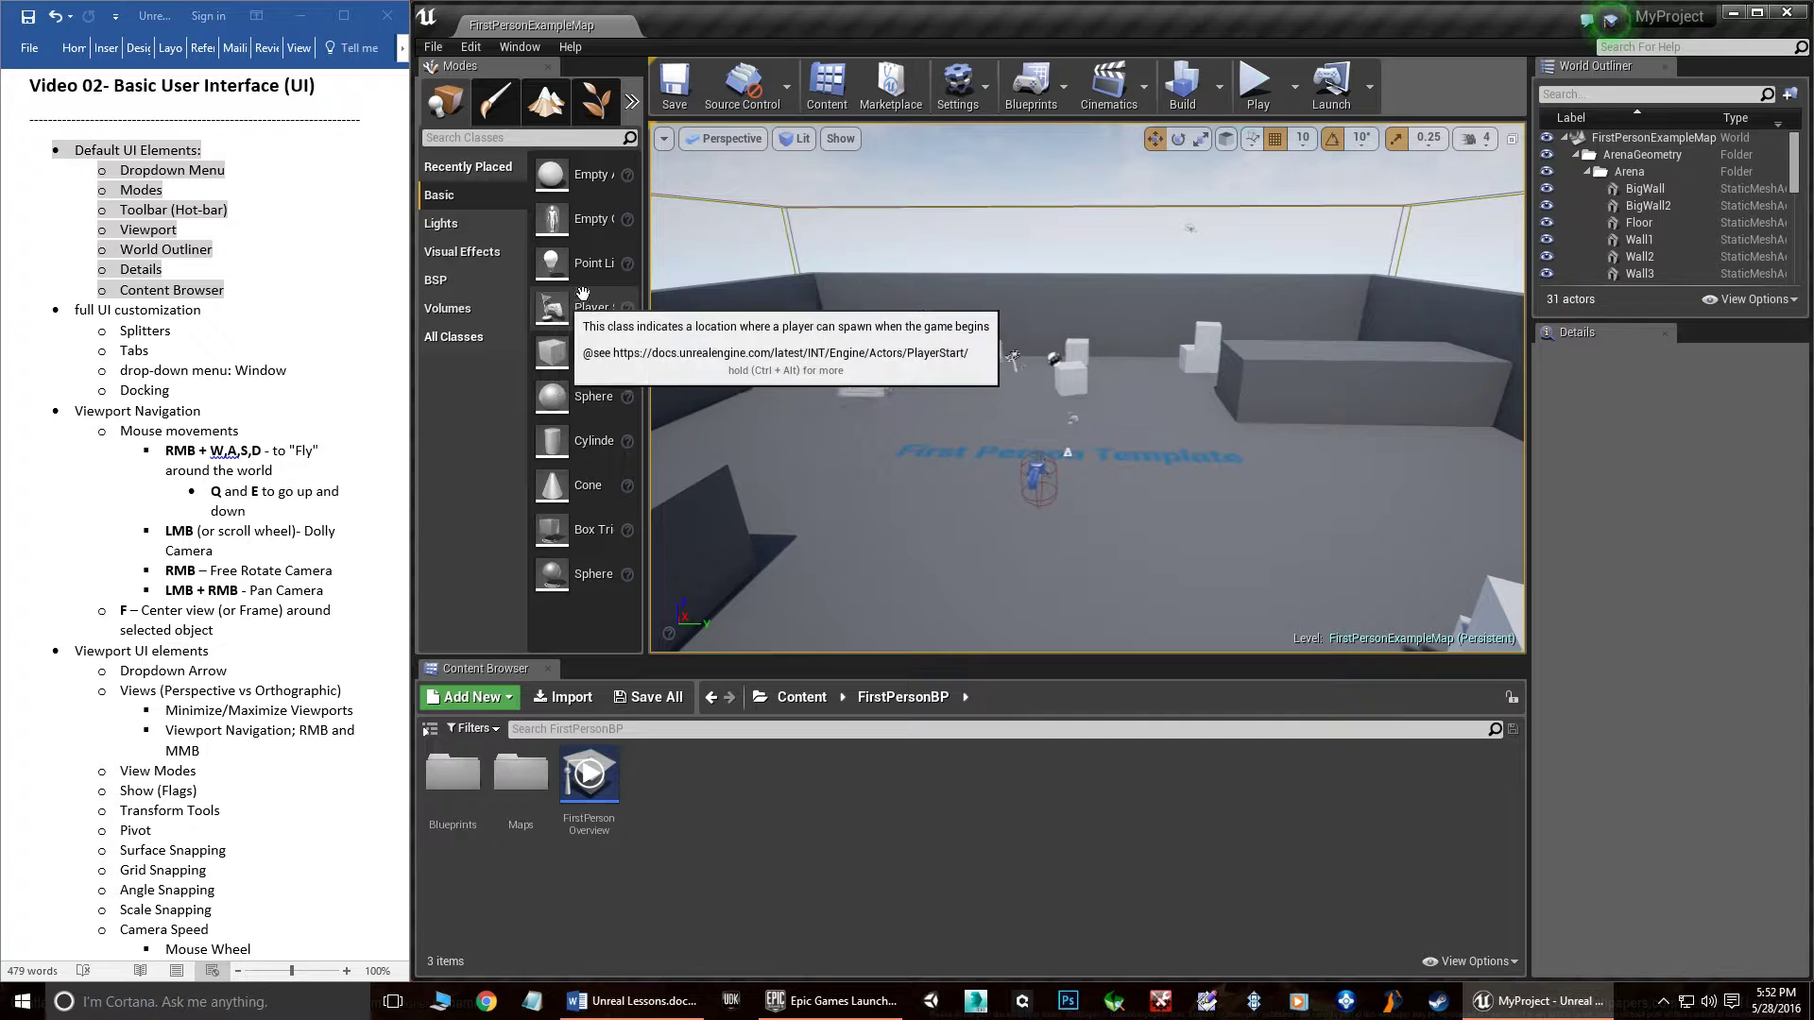
- Select the large cube, the first-person character and the floor in the level to inspect each one's details
right_click_drag(1087, 388, 1145, 393)
right_click_drag(1068, 170, 969, 242)
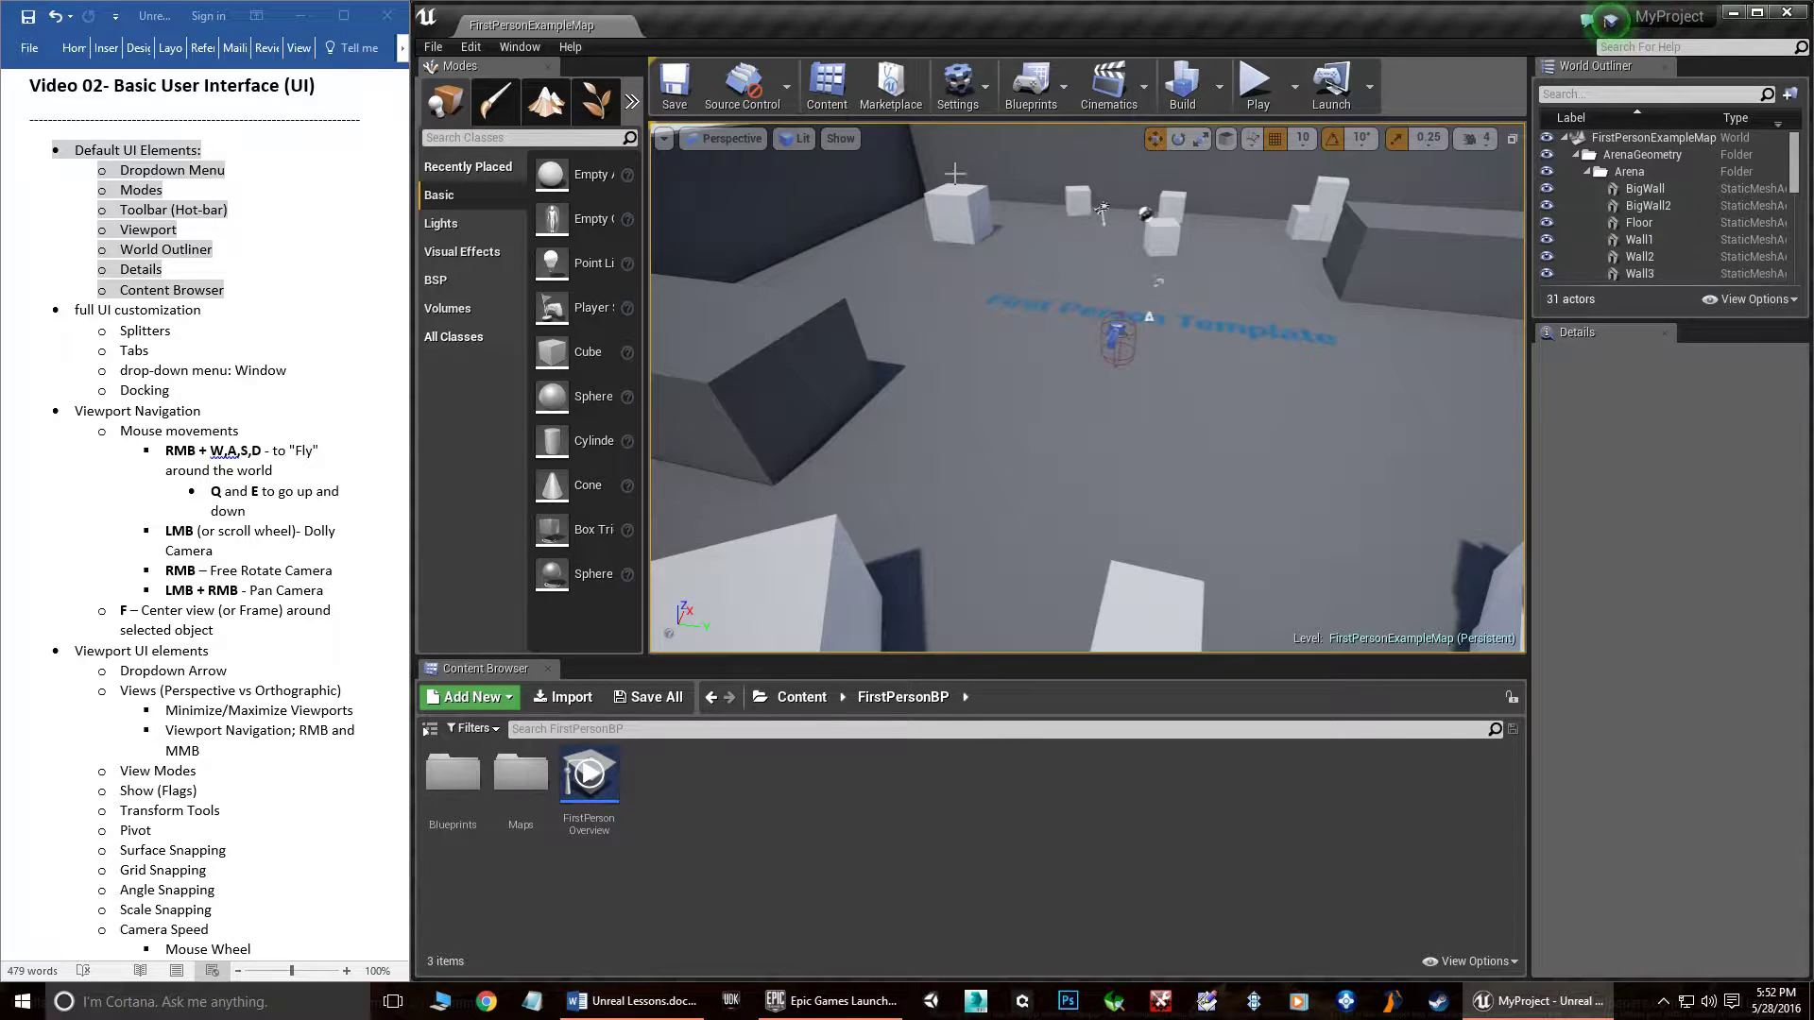
left_click(973, 216)
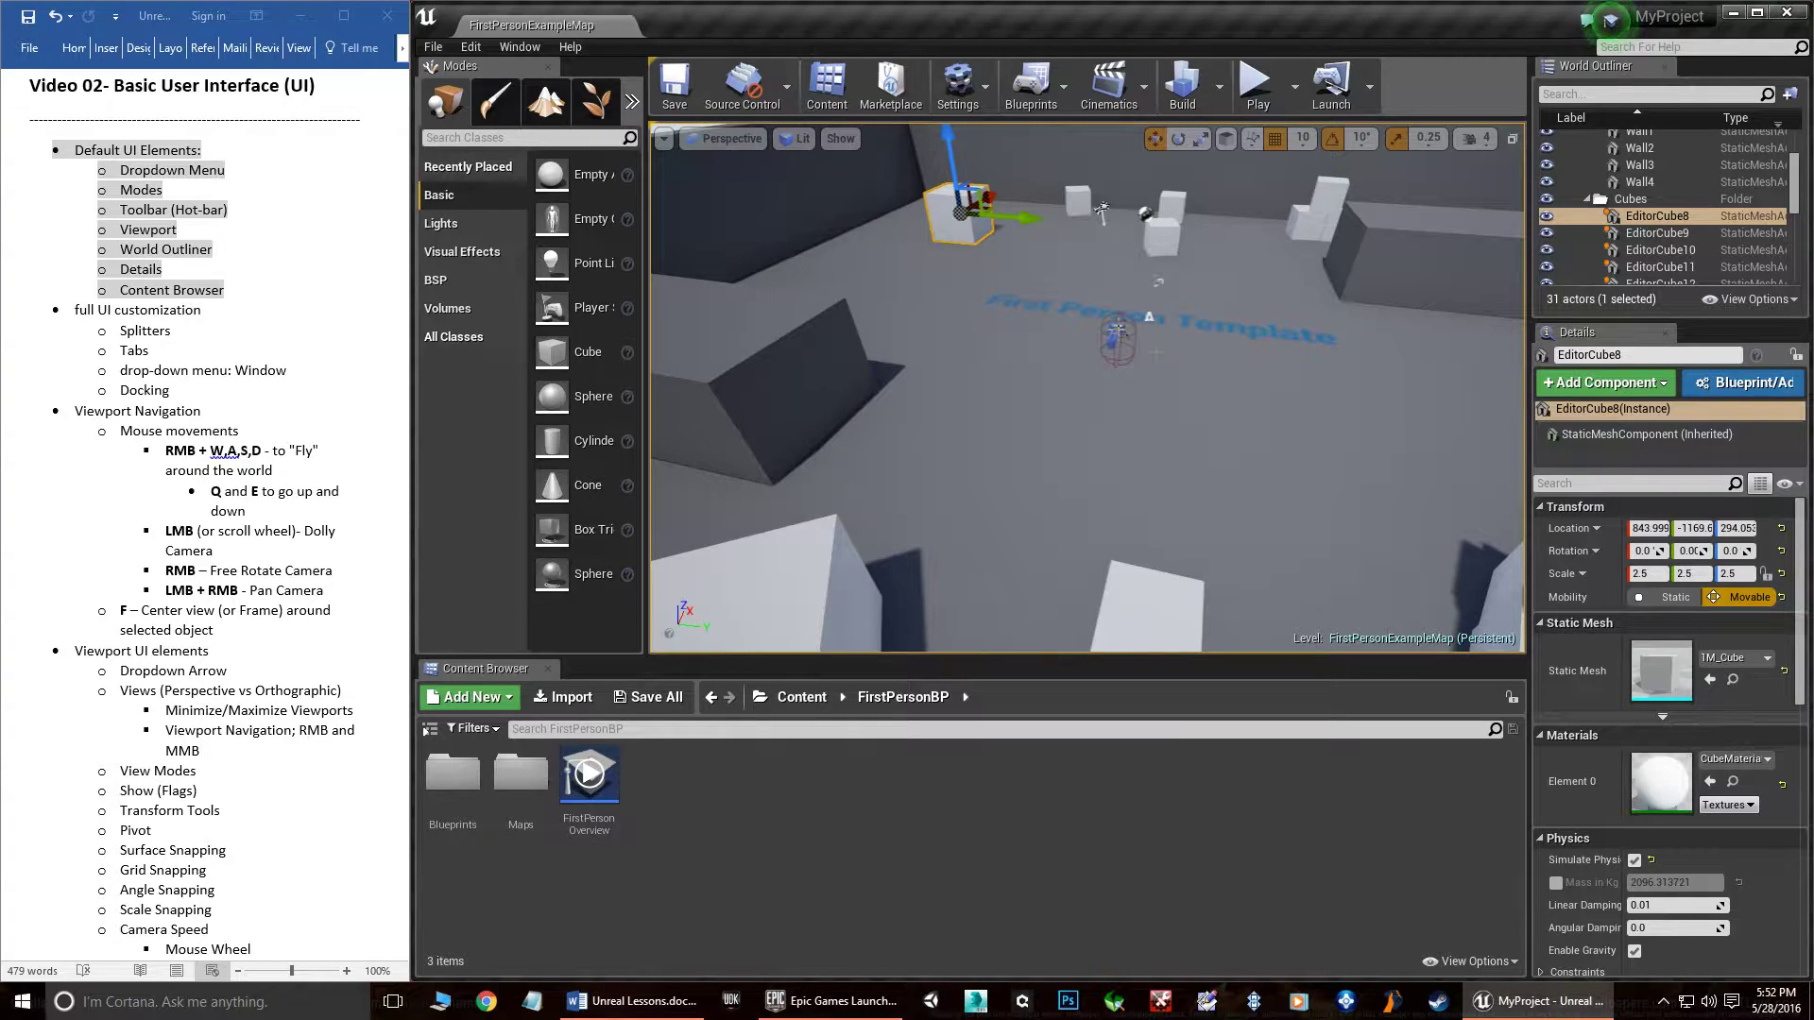
left_click(1118, 345)
key("f")
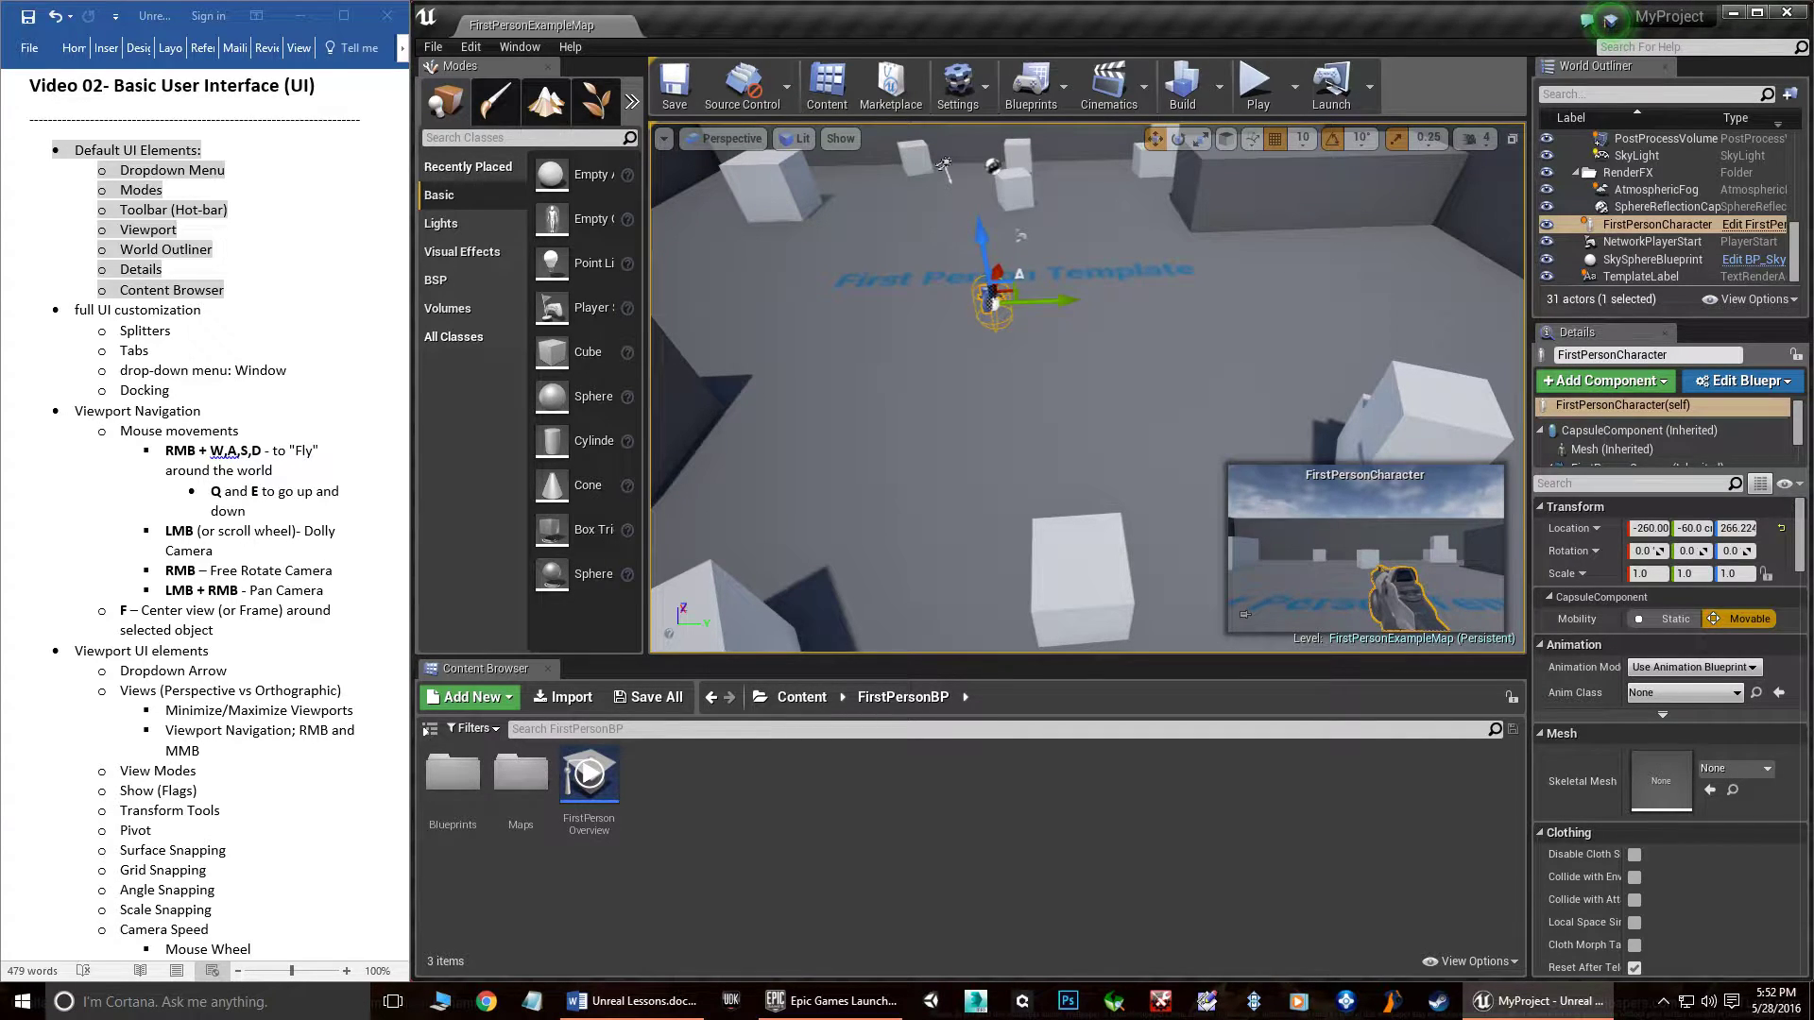
left_click(1095, 385)
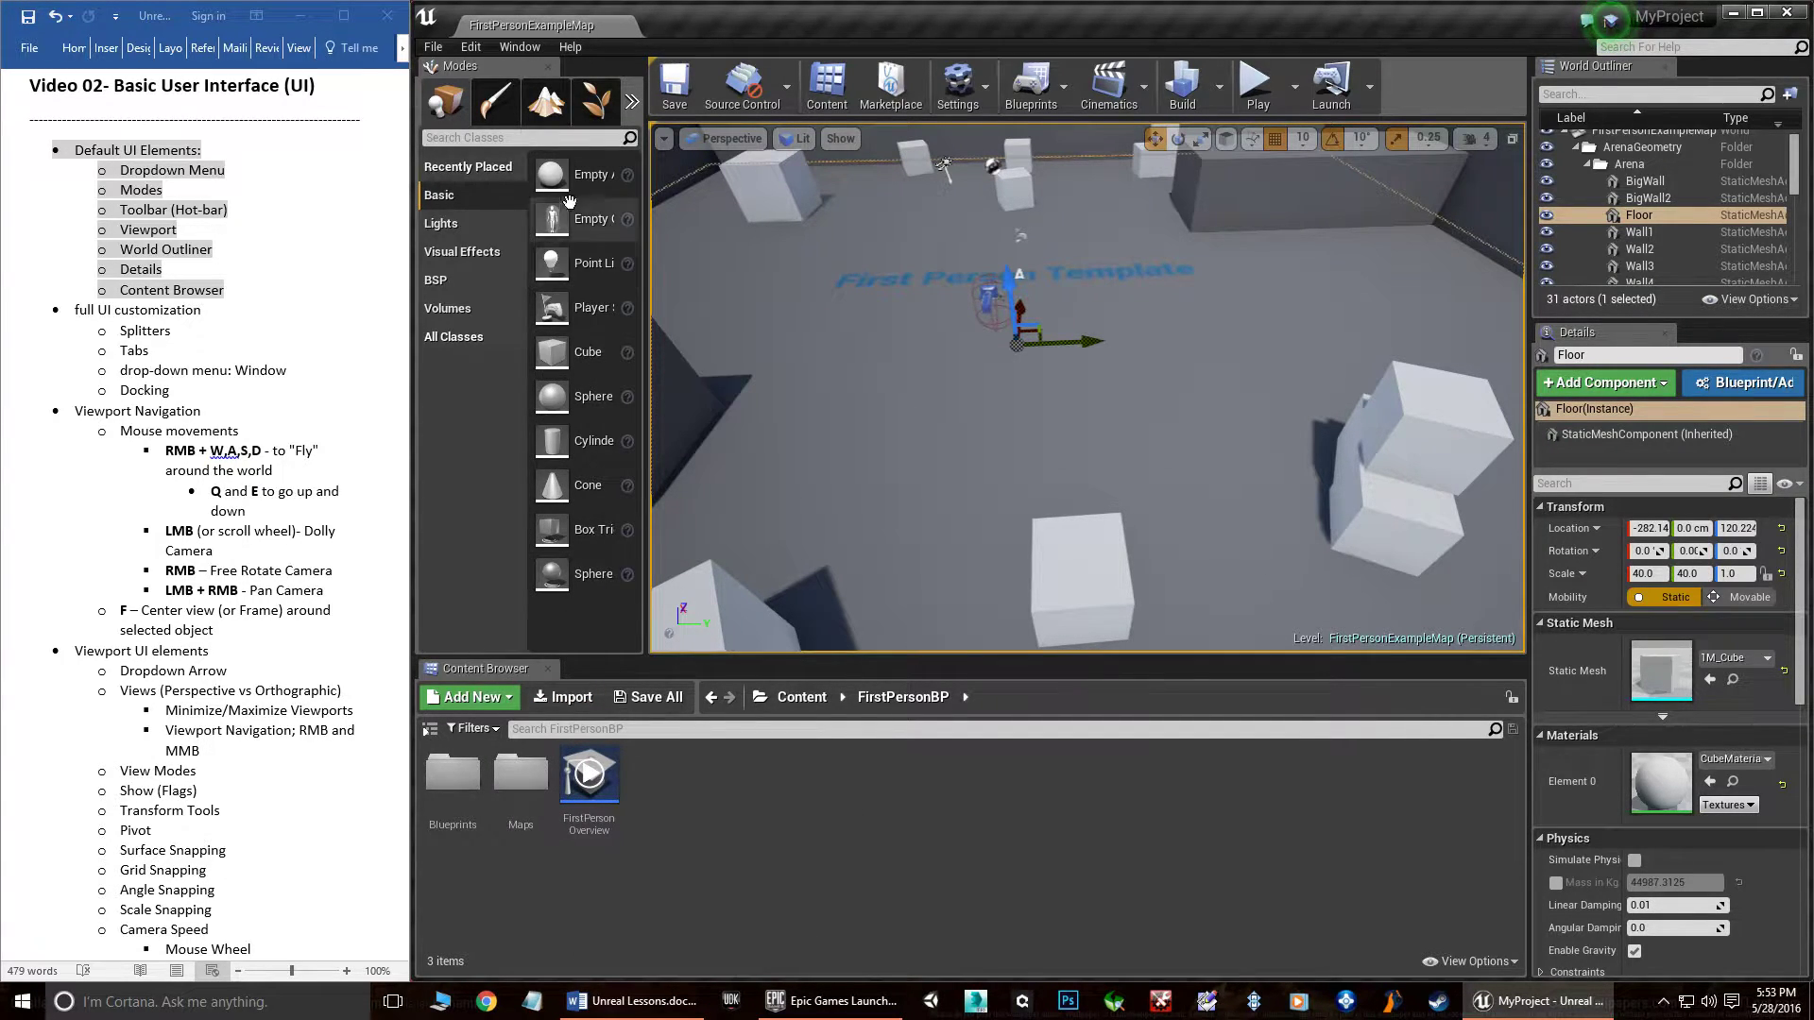
- In the Word notes, undo the Default UI Elements highlight and highlight the full UI customization section through Docking instead
left_click(324, 297)
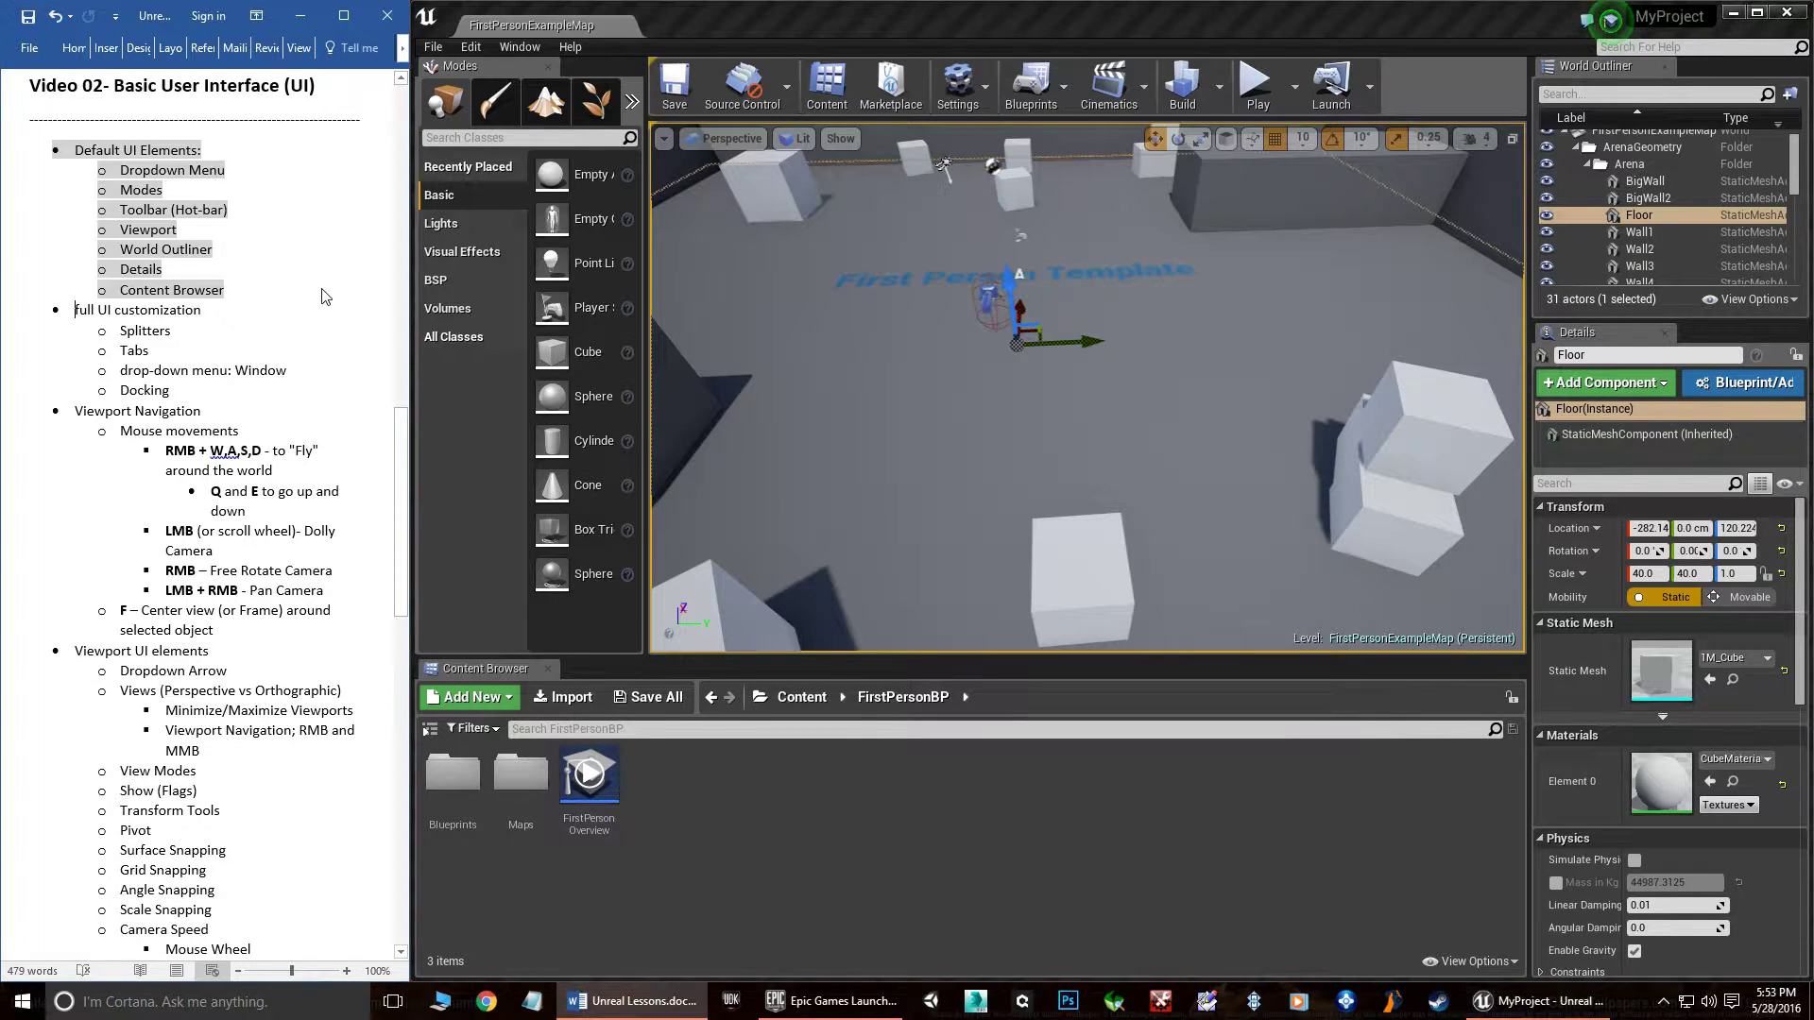
key("ctrl+z")
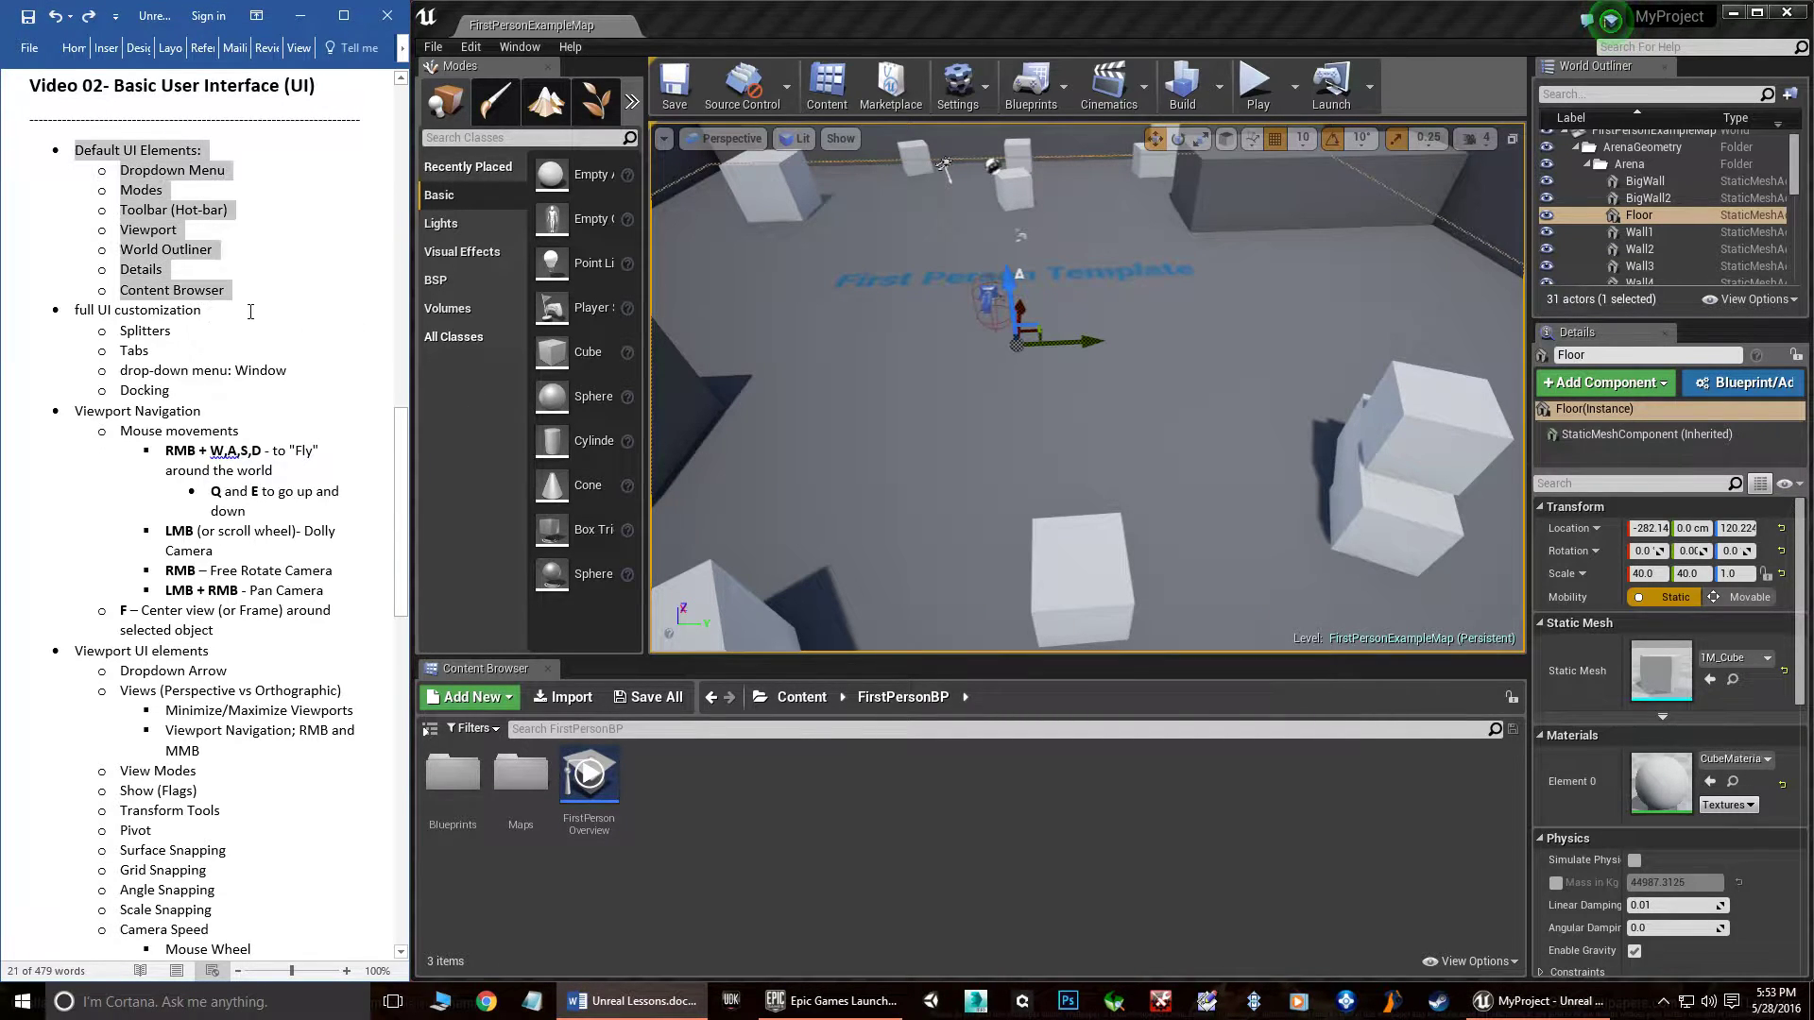
left_click(249, 308)
left_click_drag(74, 309, 205, 393)
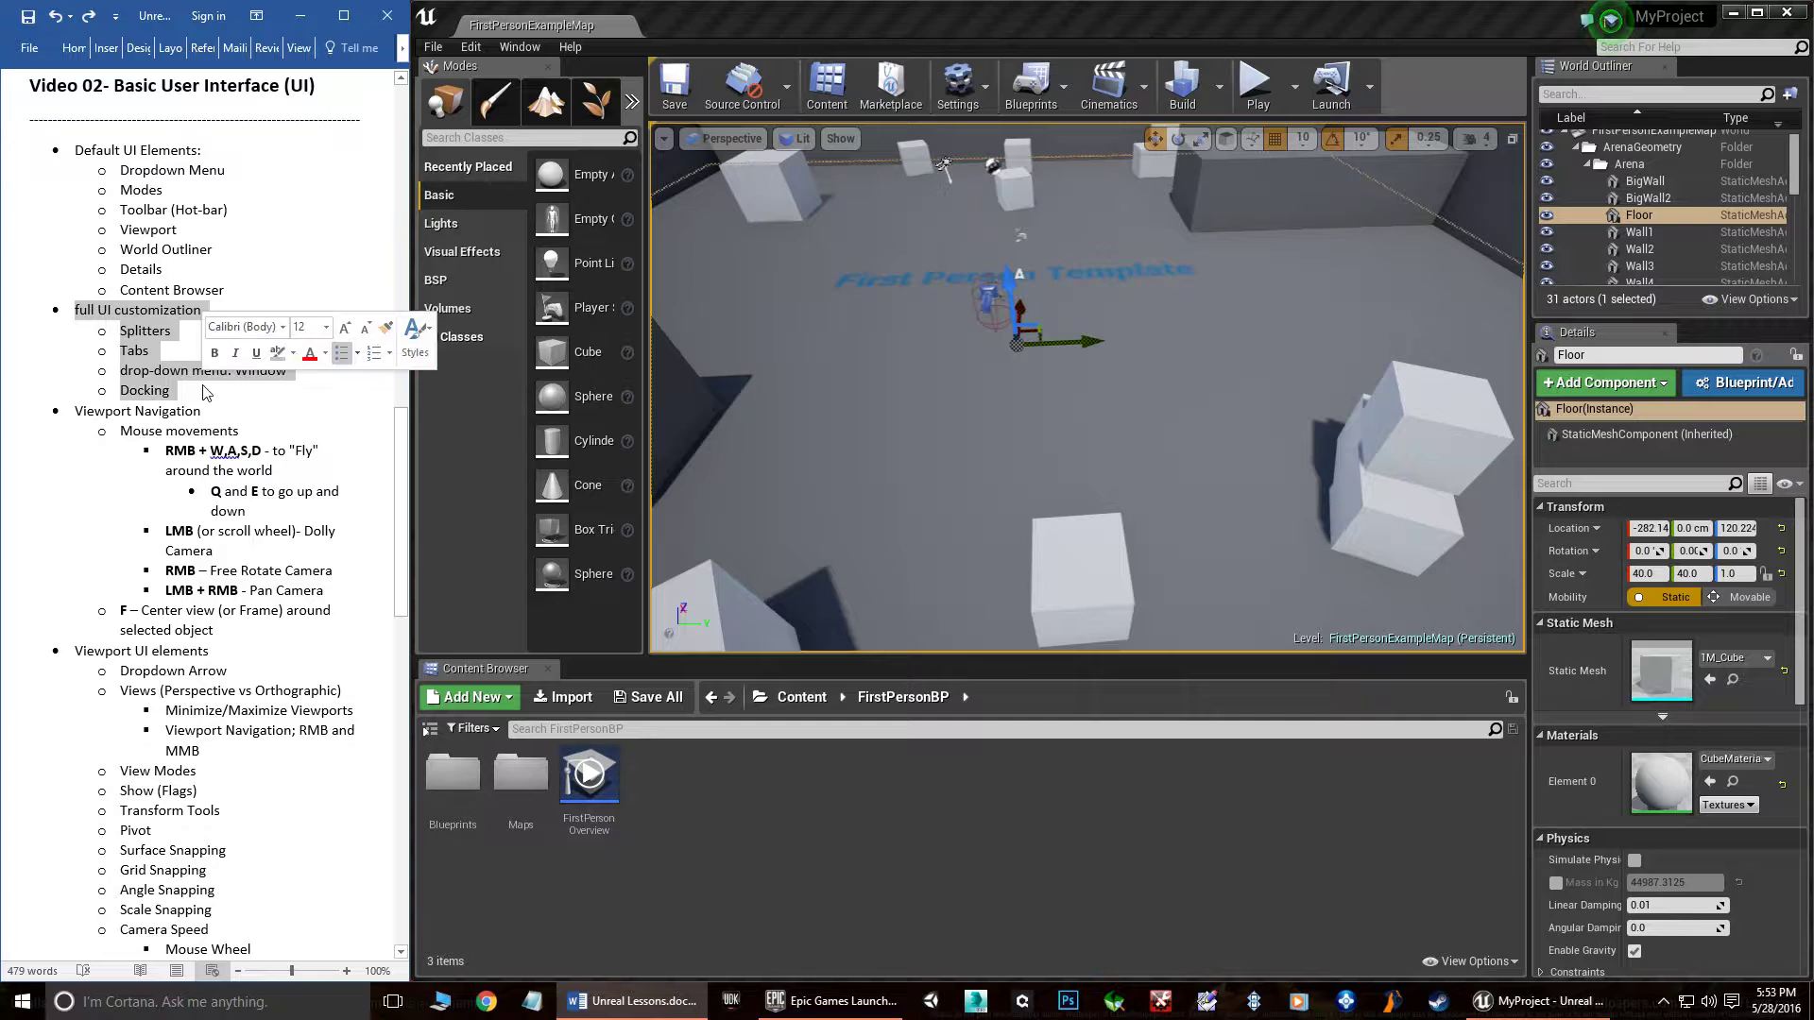
left_click(277, 353)
left_click(221, 465)
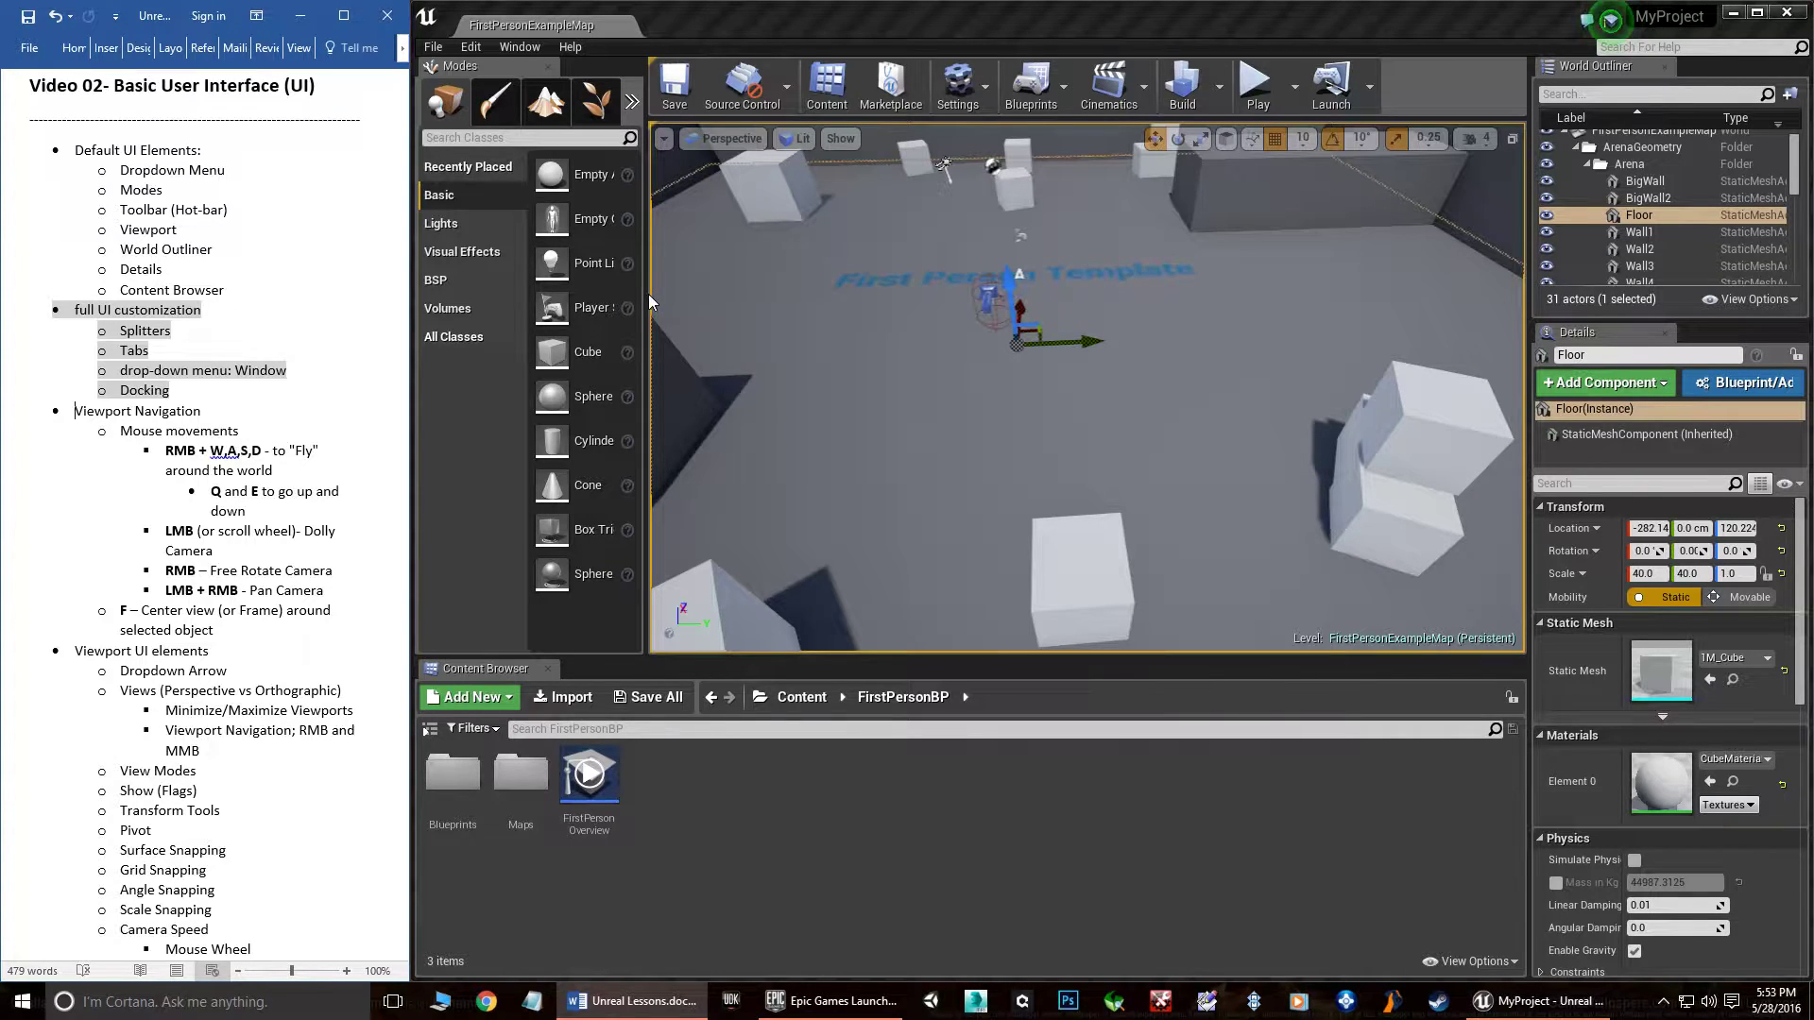
- In Unreal Editor, resize the panes: widen Modes, make the World Outliner taller, and shrink the Content Browser before enlarging it again
mouse_move(649, 300)
left_mouse_down()
mouse_move(798, 292)
mouse_move(672, 293)
left_mouse_up()
left_click_drag(839, 654, 839, 804)
left_click_drag(1671, 326, 1670, 518)
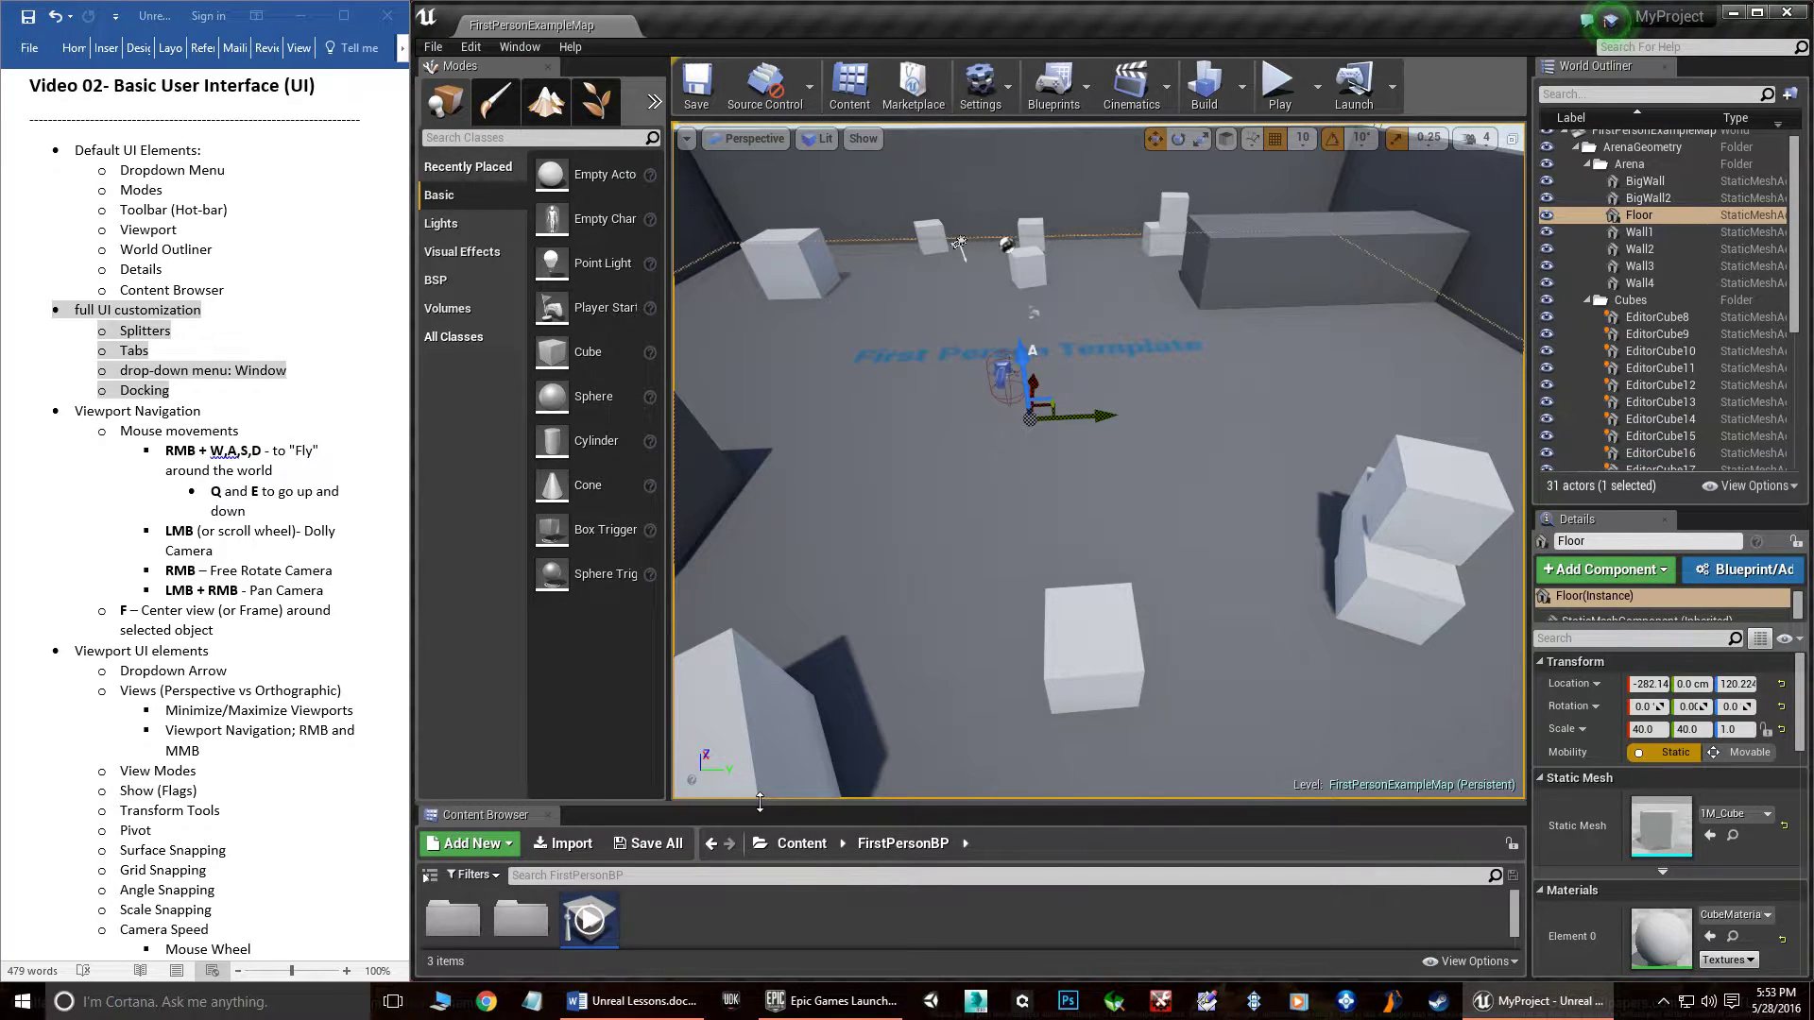
left_click_drag(762, 806, 762, 598)
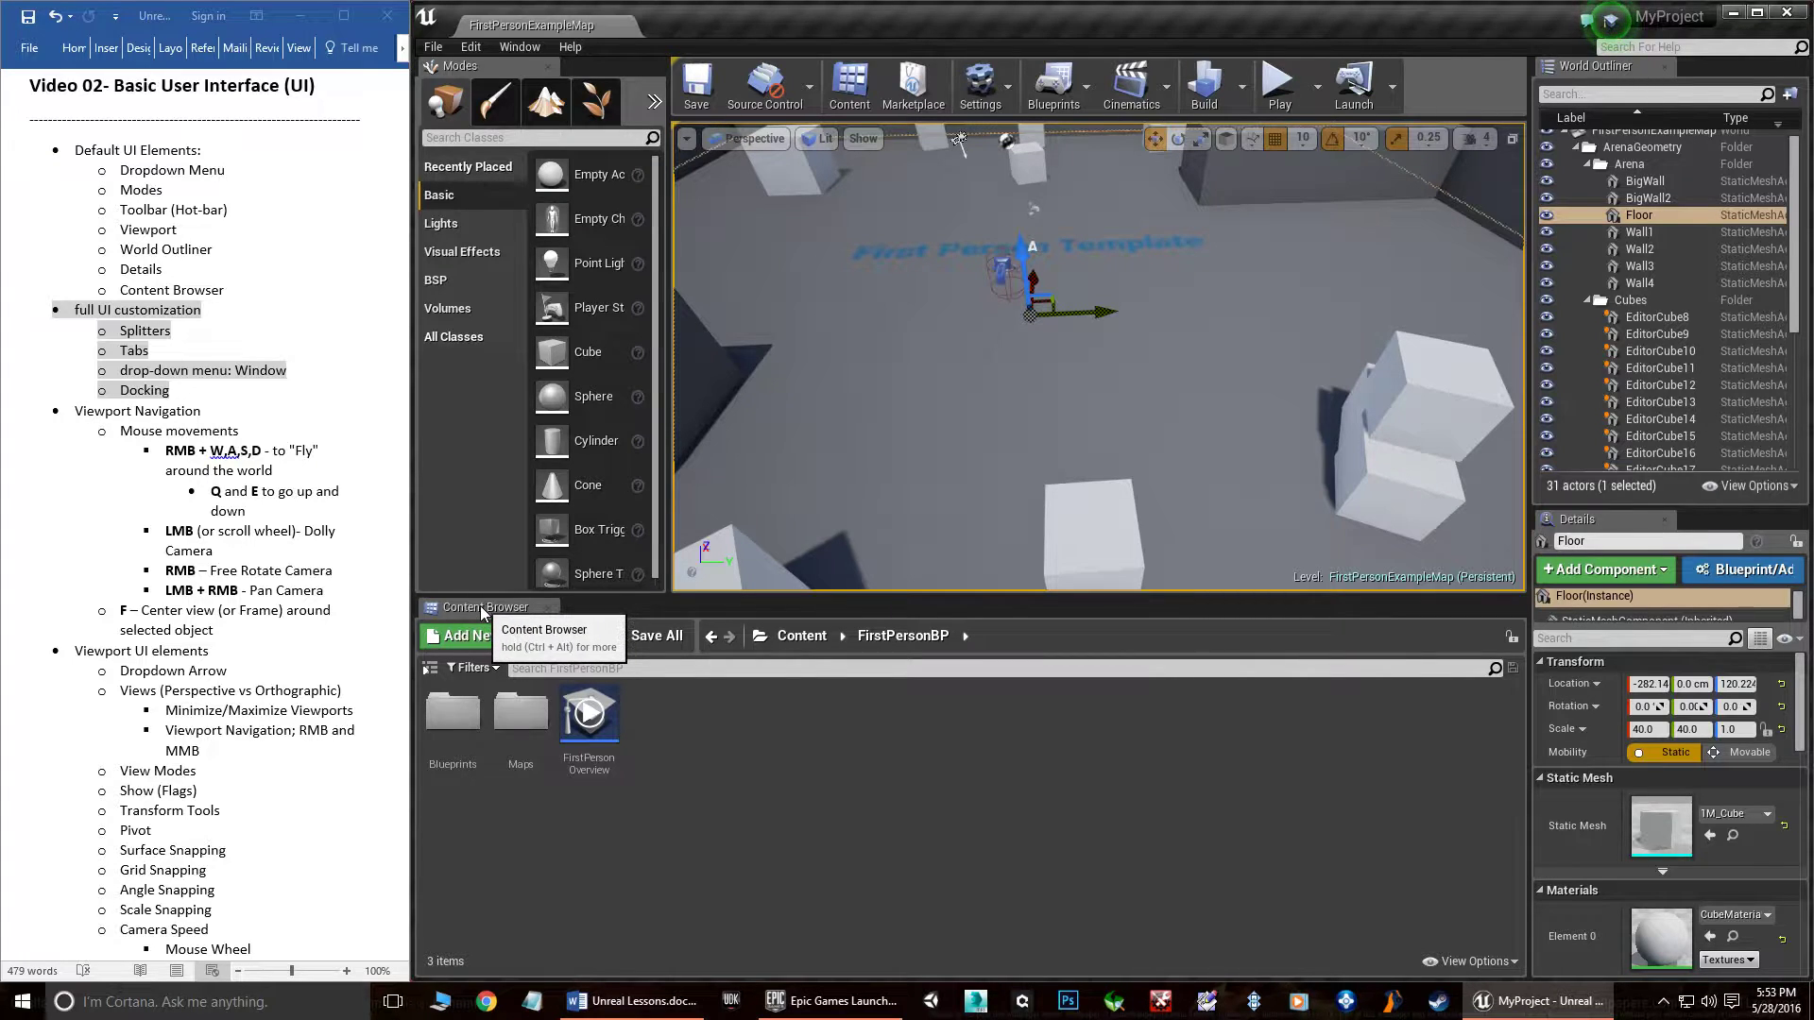
- Undock the Content Browser into a floating window over the viewport, make it taller and reposition it
left_click_drag(482, 613, 945, 496)
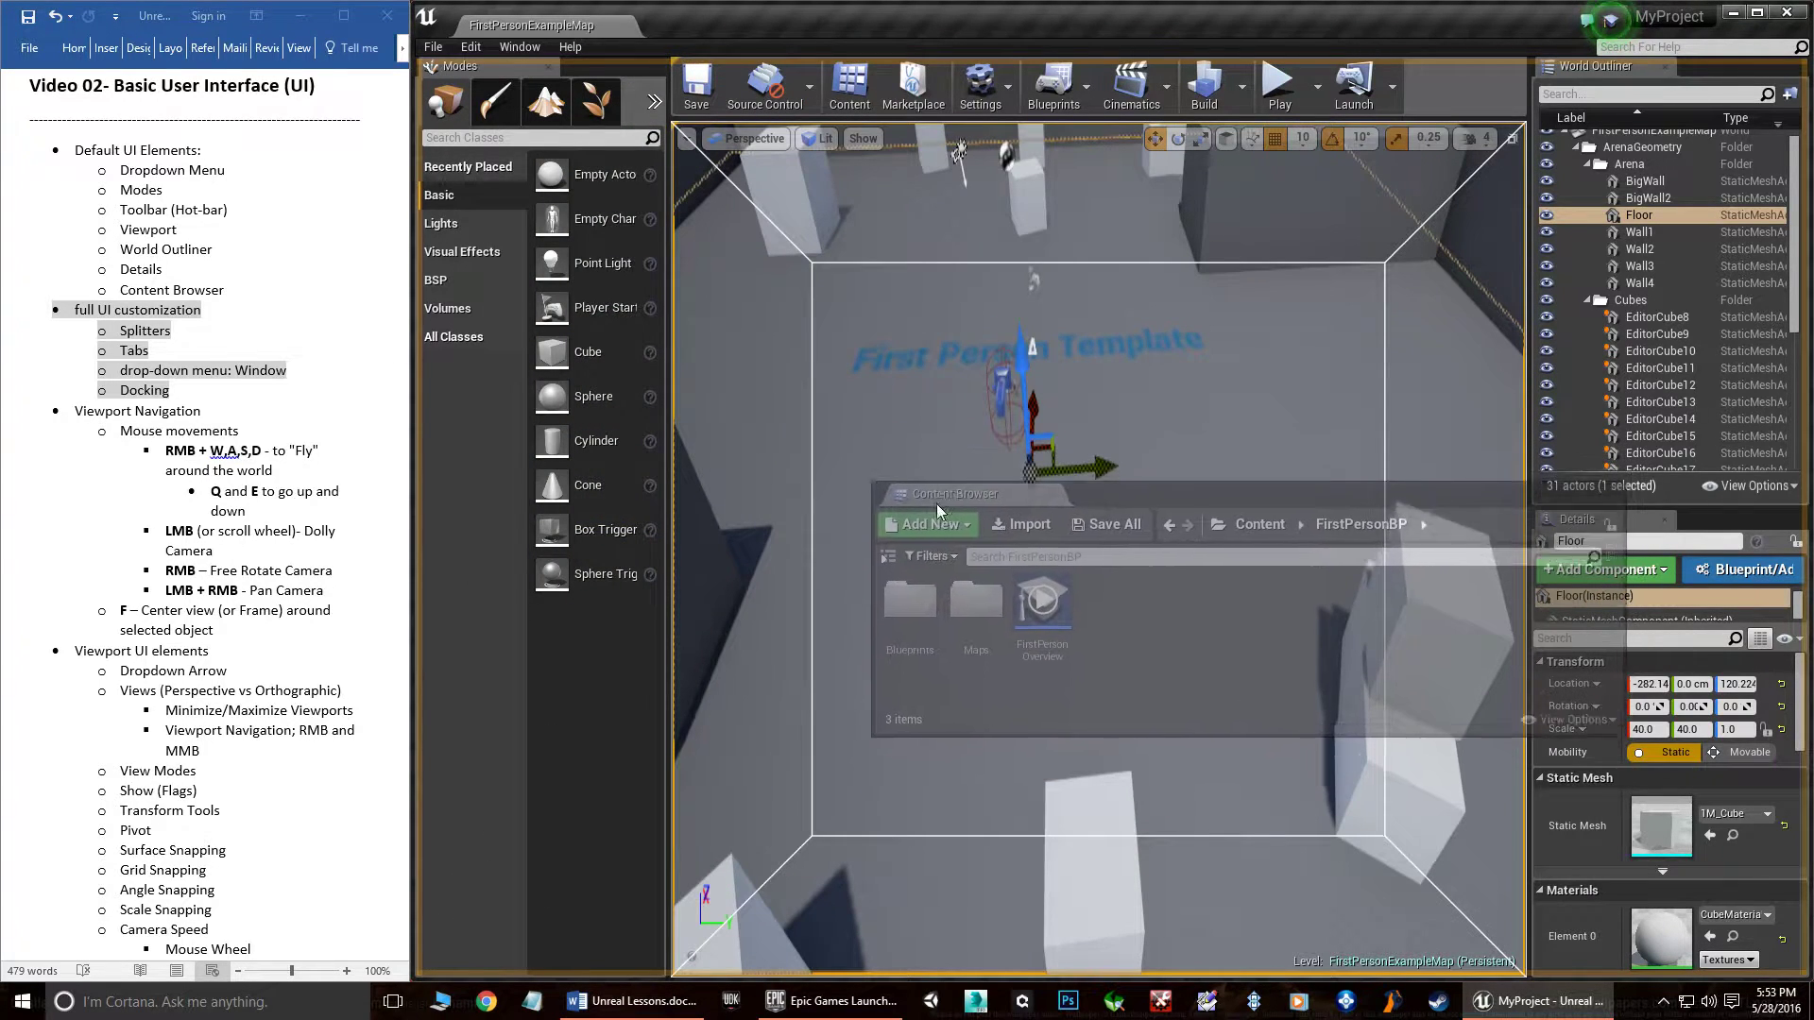
left_click_drag(1214, 513, 1043, 344)
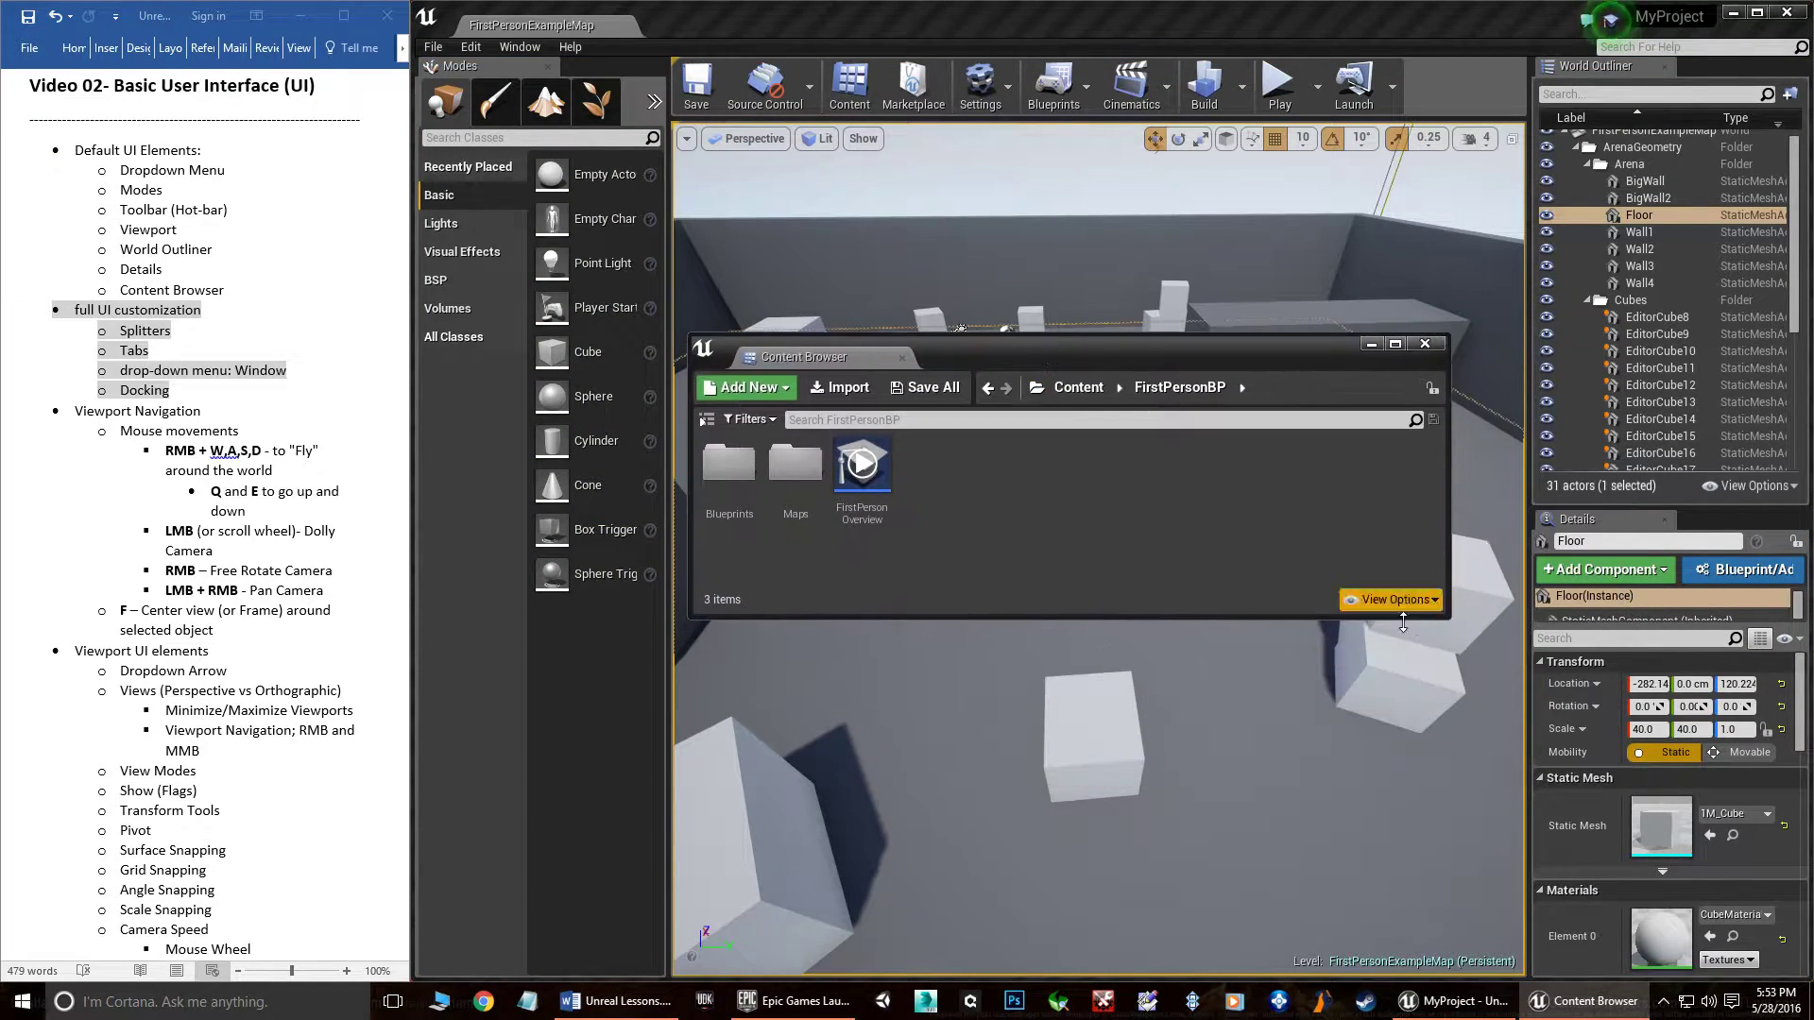
left_click_drag(1449, 621, 1409, 874)
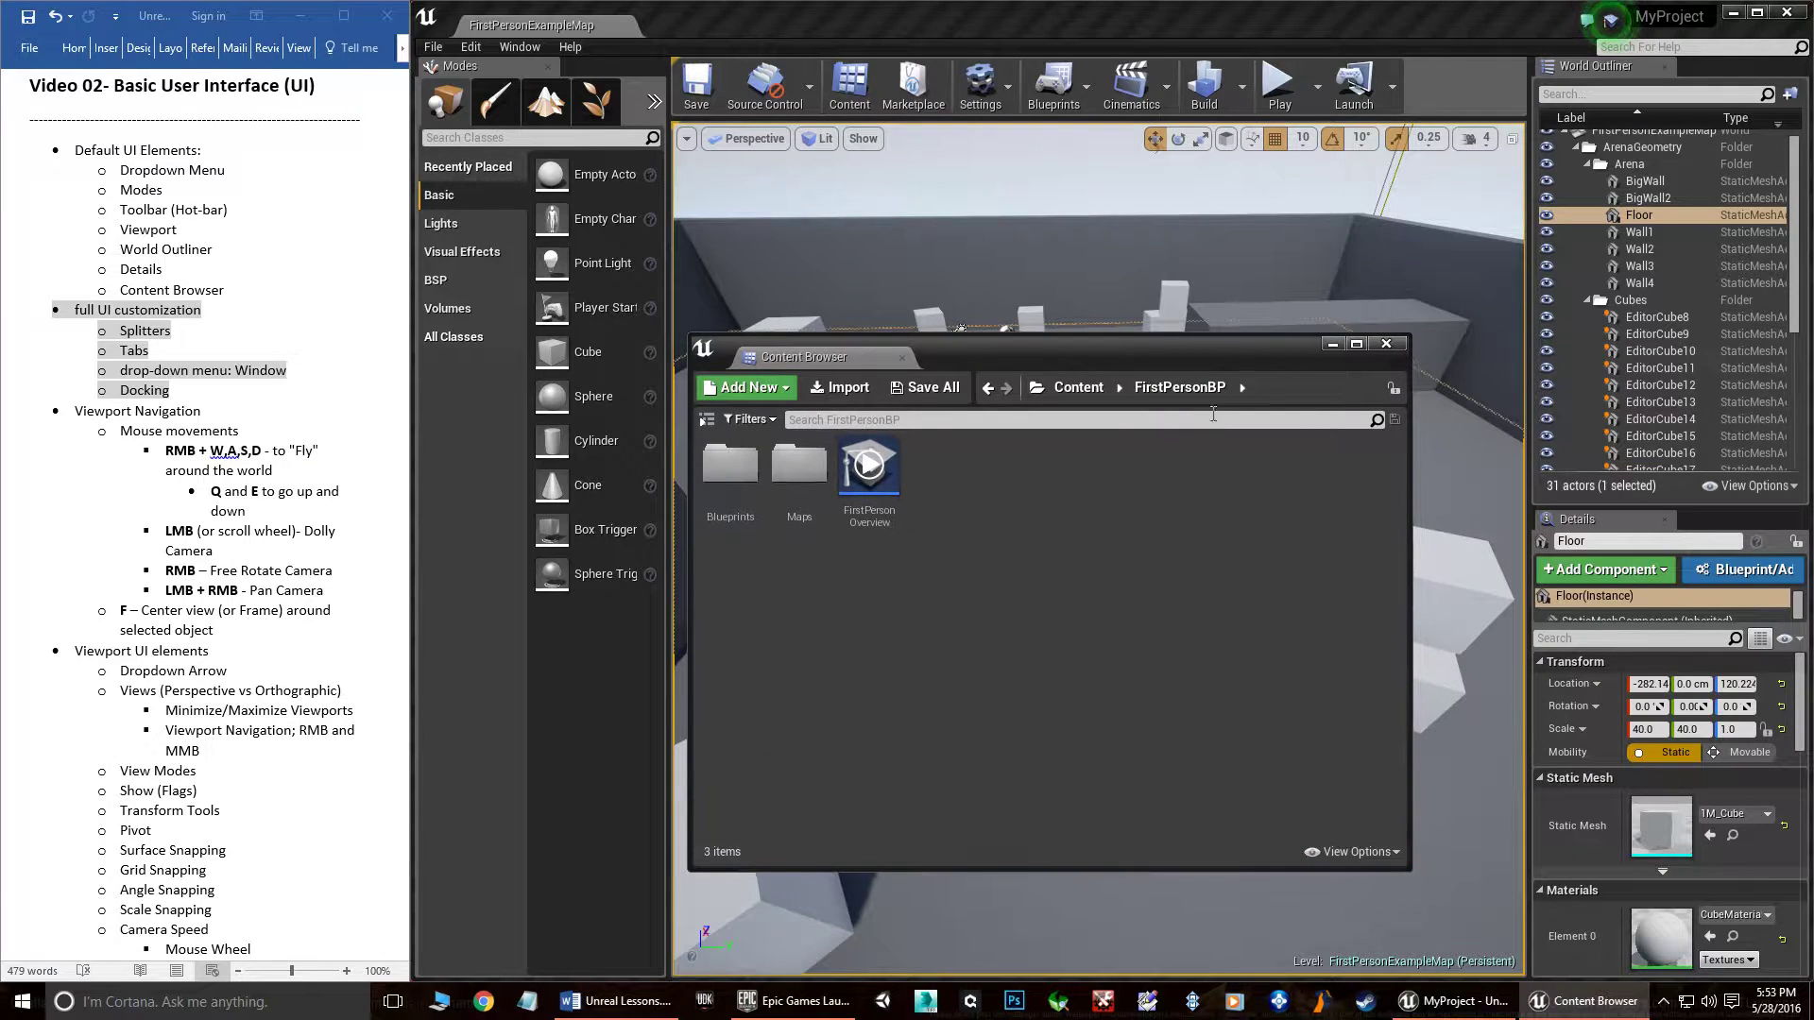
left_click_drag(1219, 367, 1255, 317)
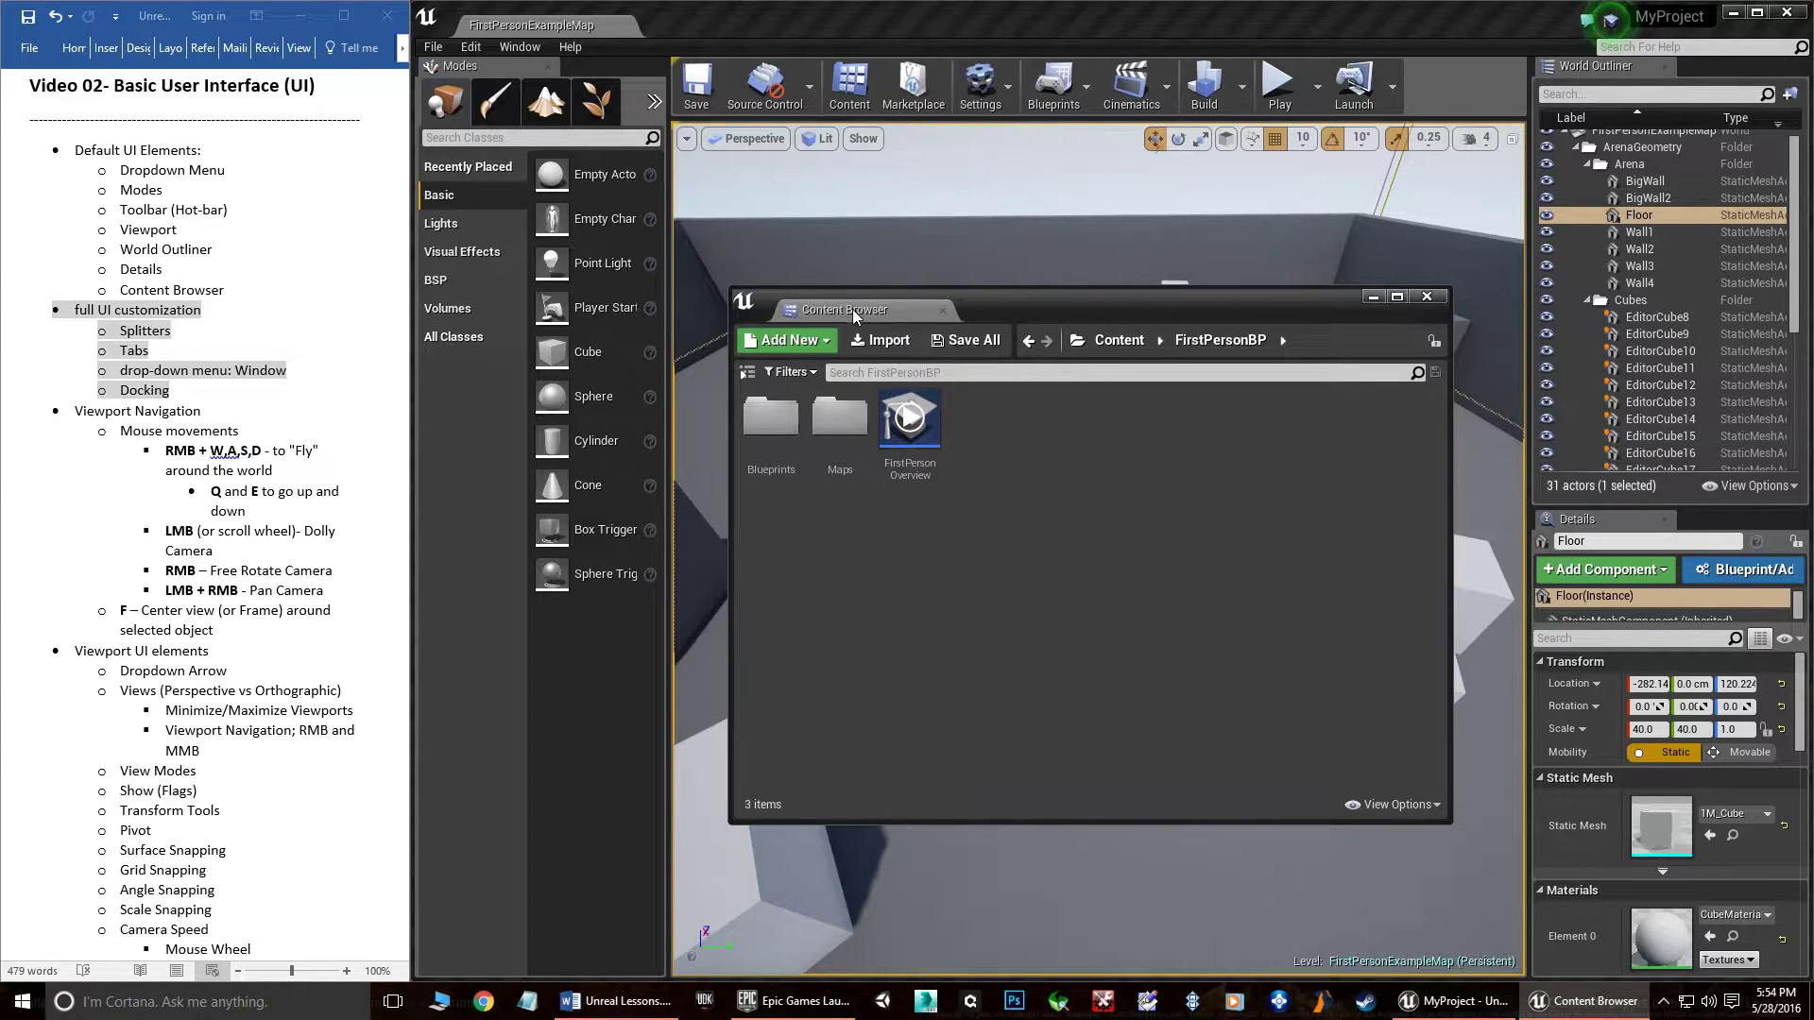
- Dock the Content Browser with the World Outliner, first as a tab in the same group and then side by side
left_click_drag(1238, 386, 1700, 72)
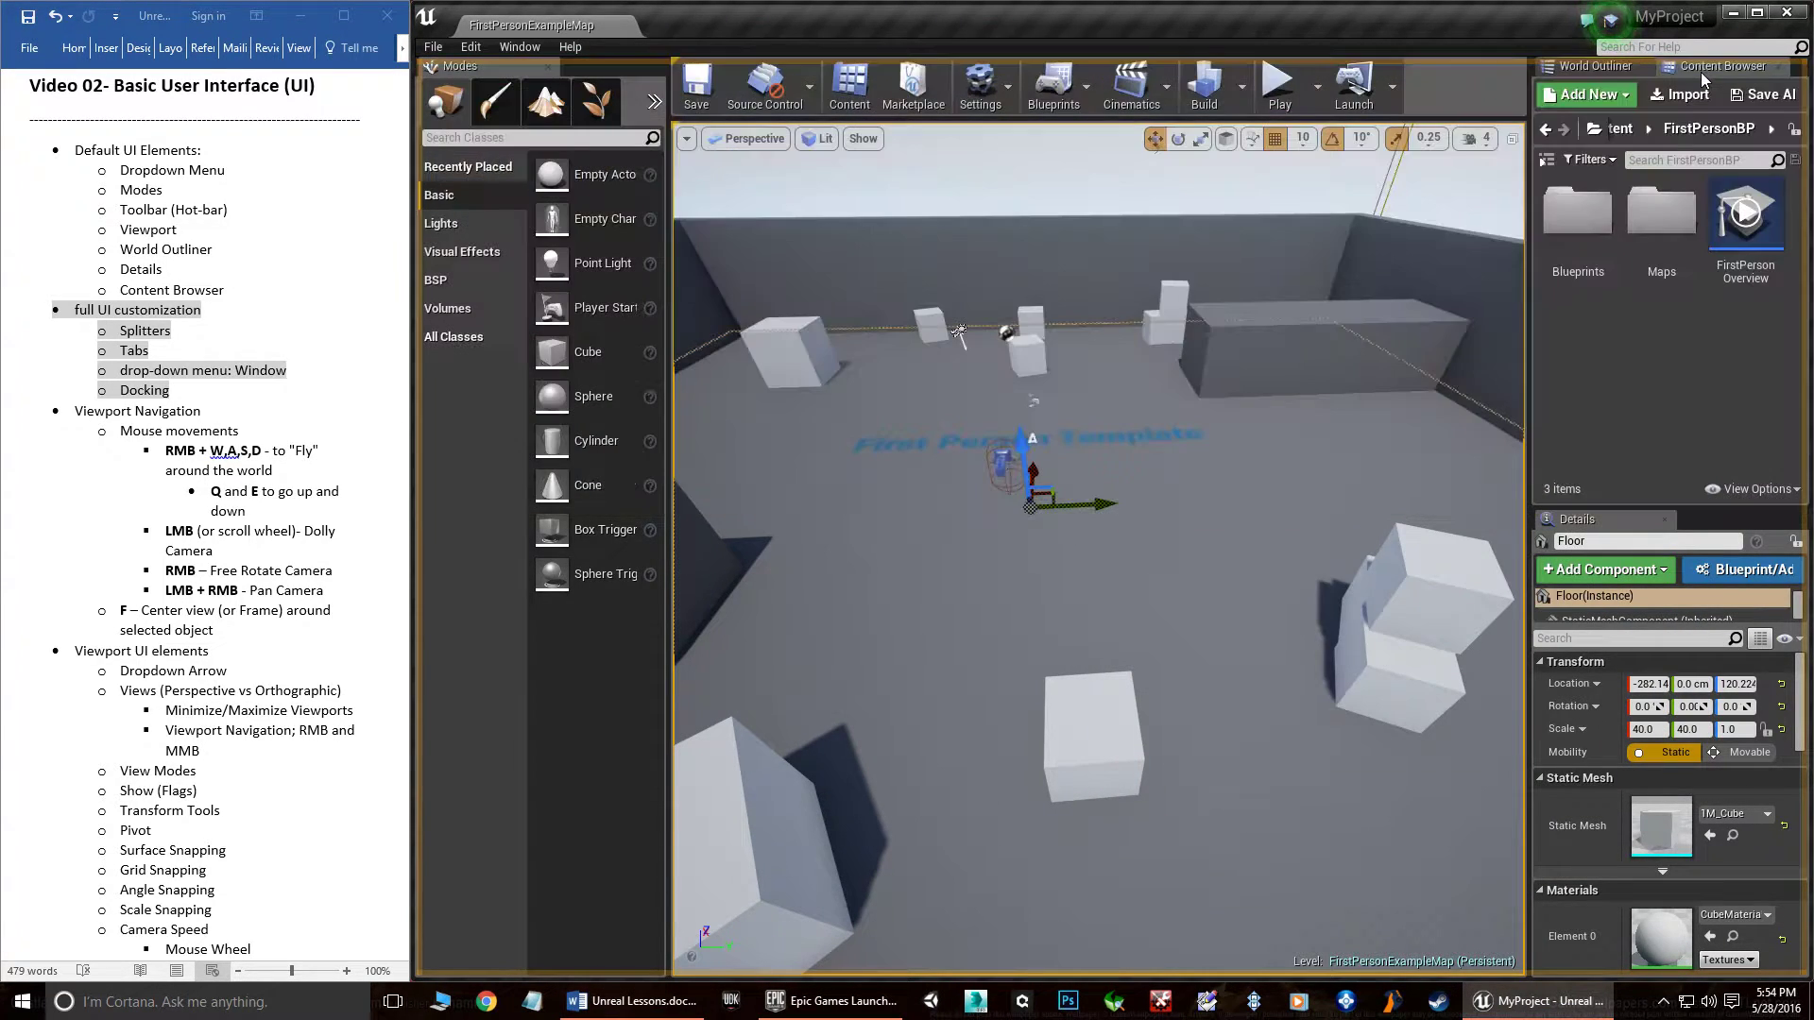
left_click(1618, 68)
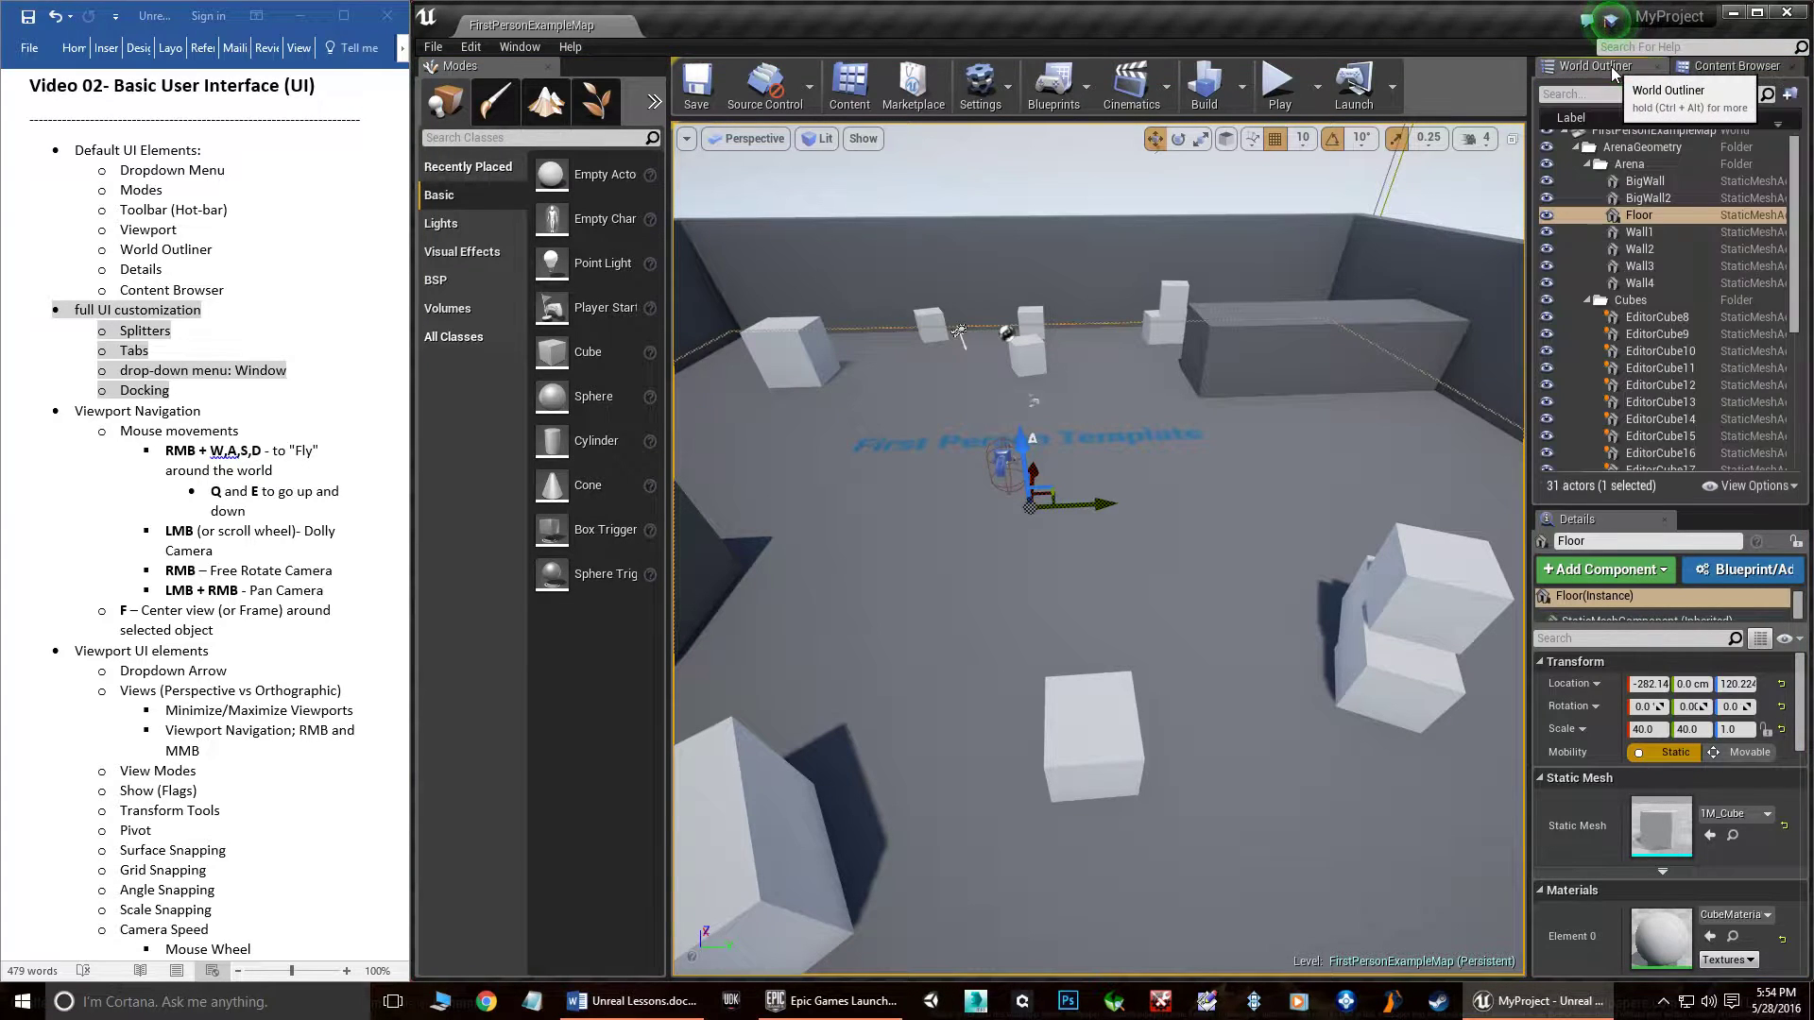
left_click(1731, 66)
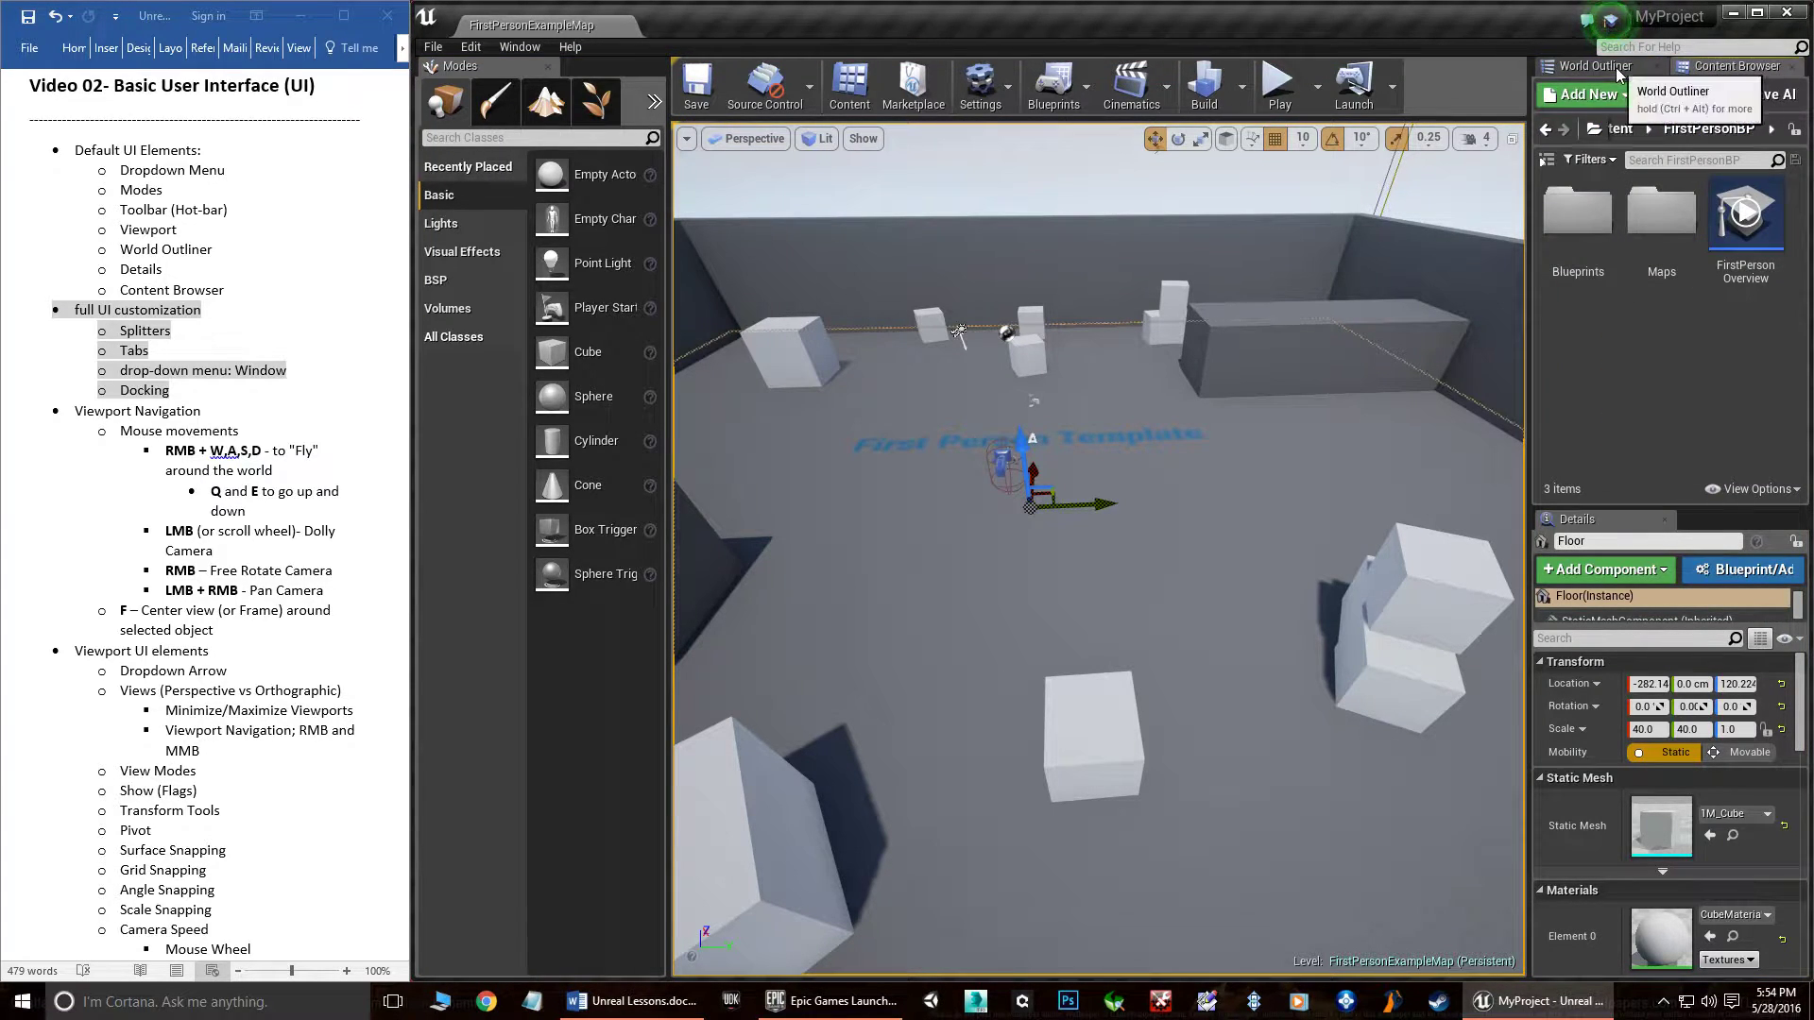
left_click(1597, 66)
left_click(1733, 68)
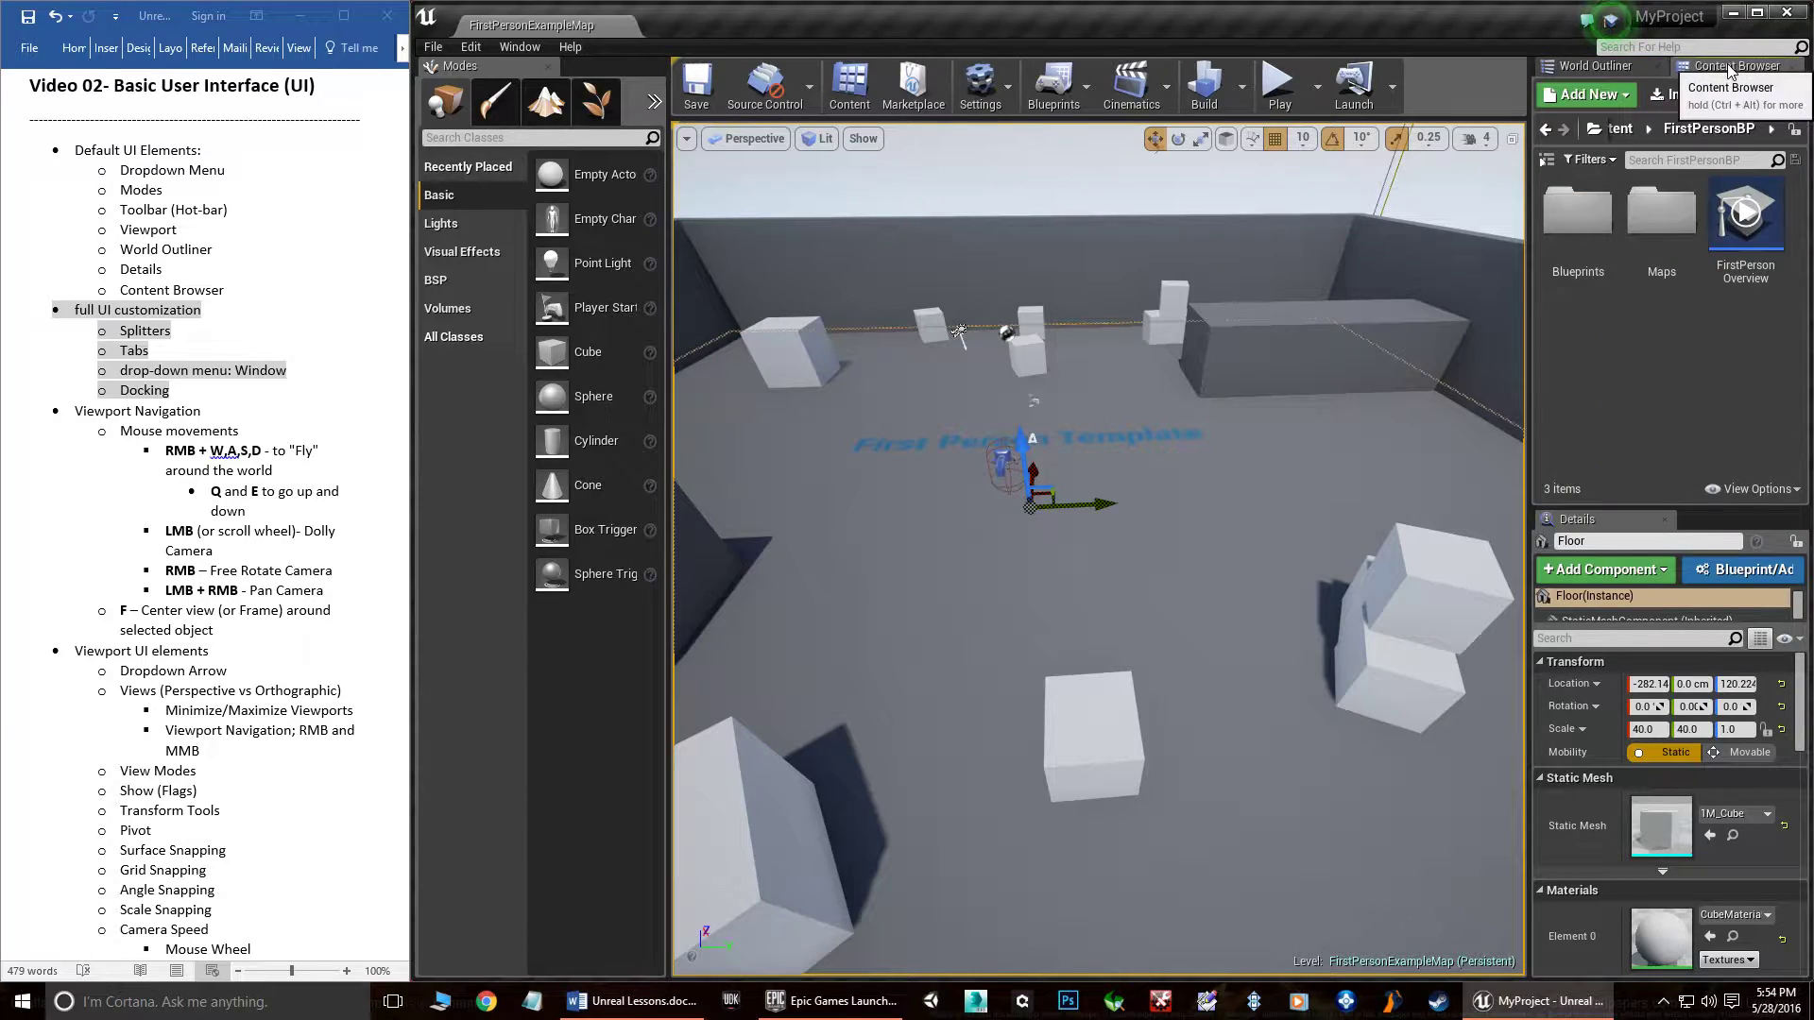
left_click_drag(1728, 70, 1751, 229)
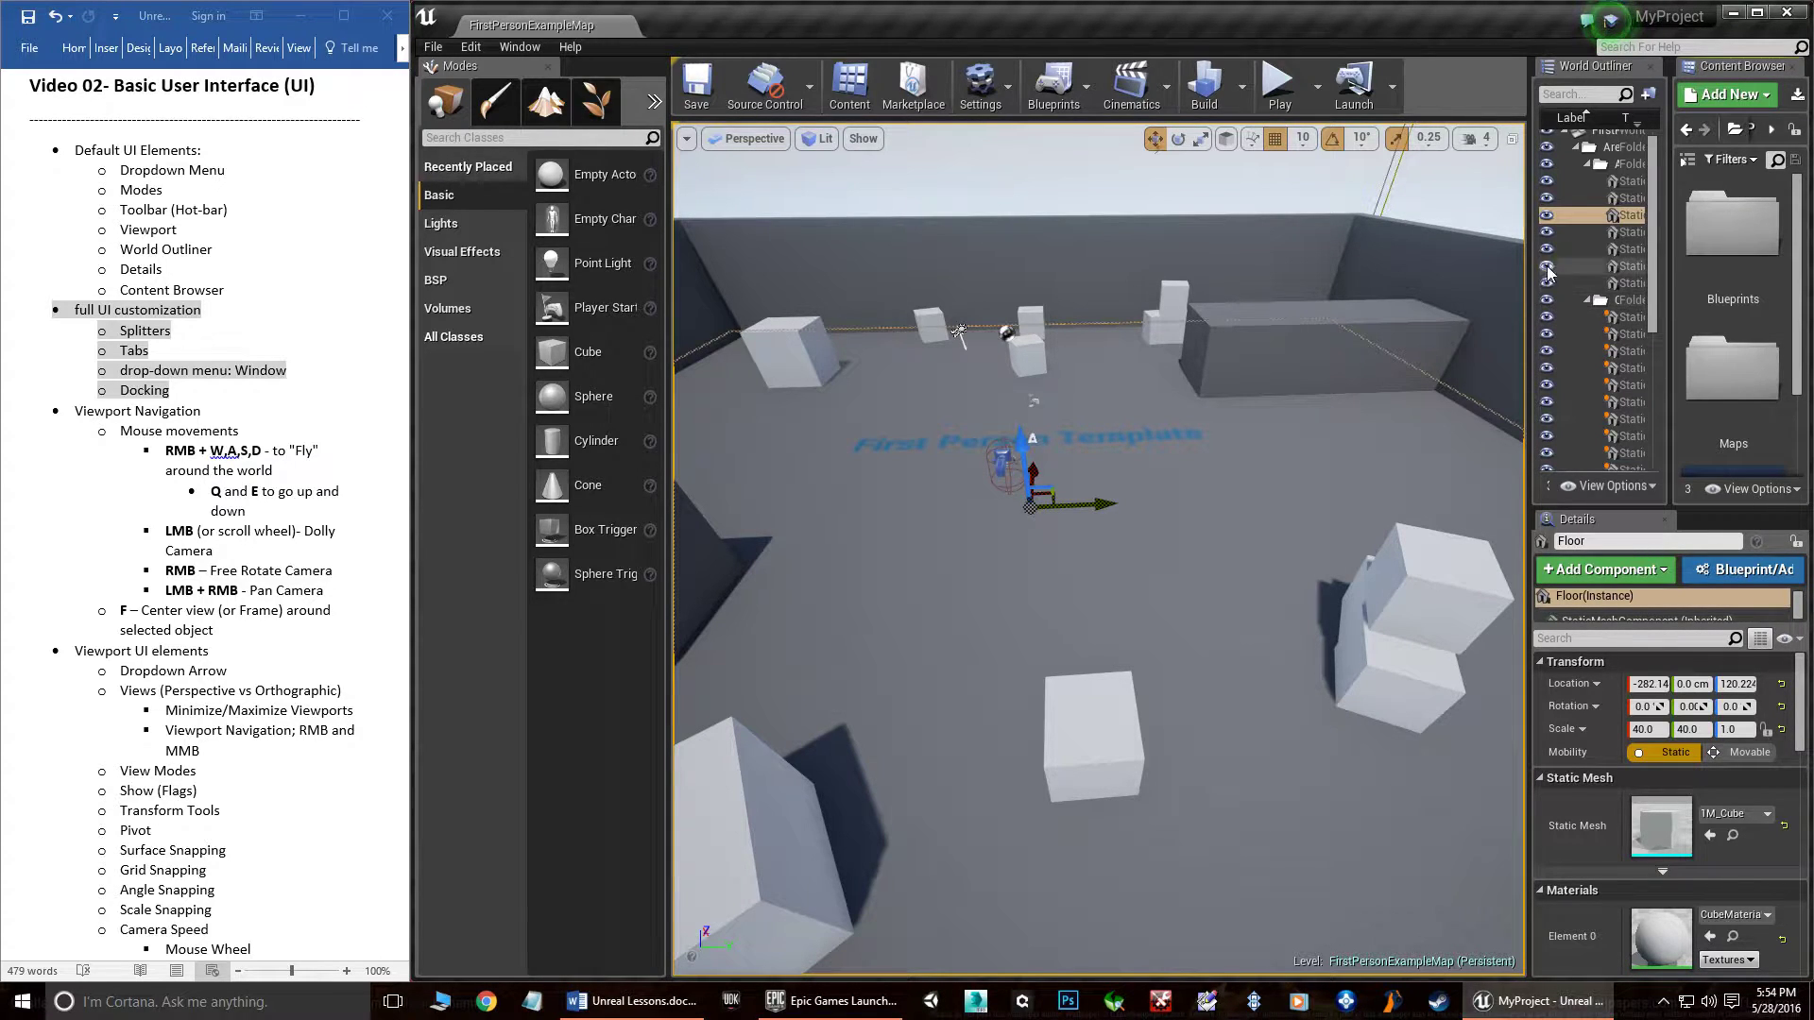
- Close the docked Content Browser and open it again
left_click(1792, 67)
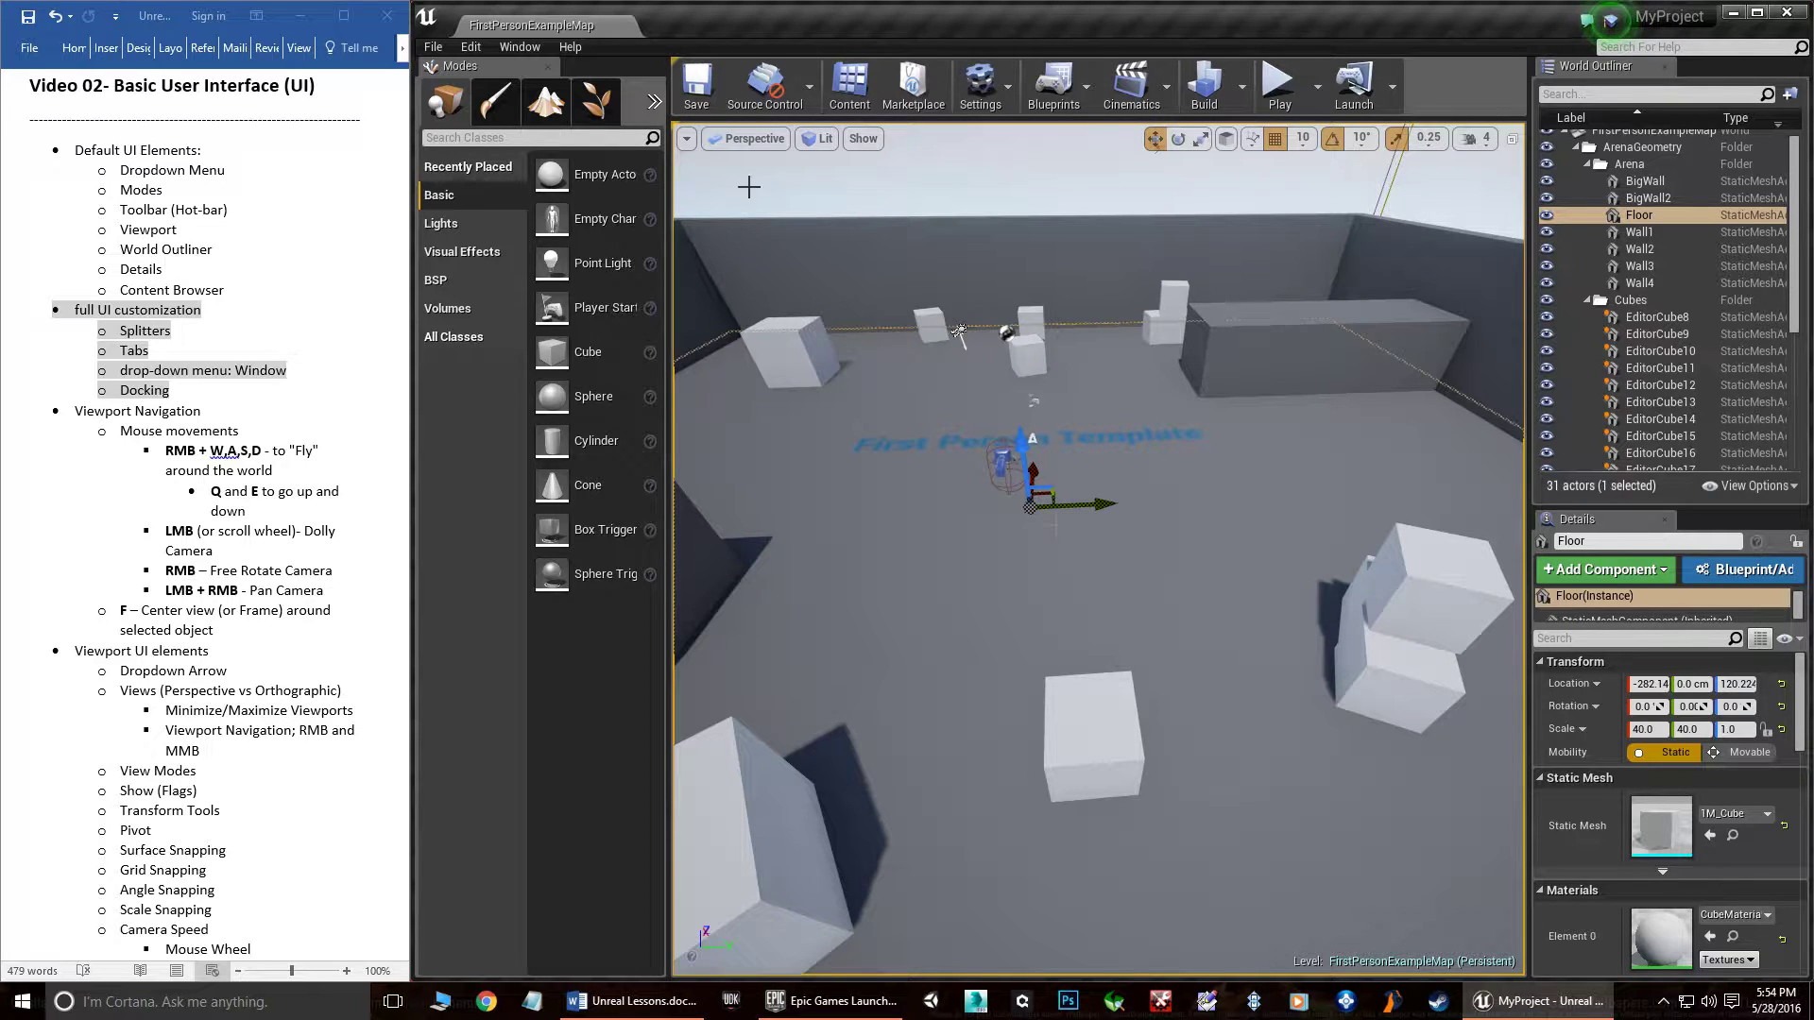
left_click(851, 90)
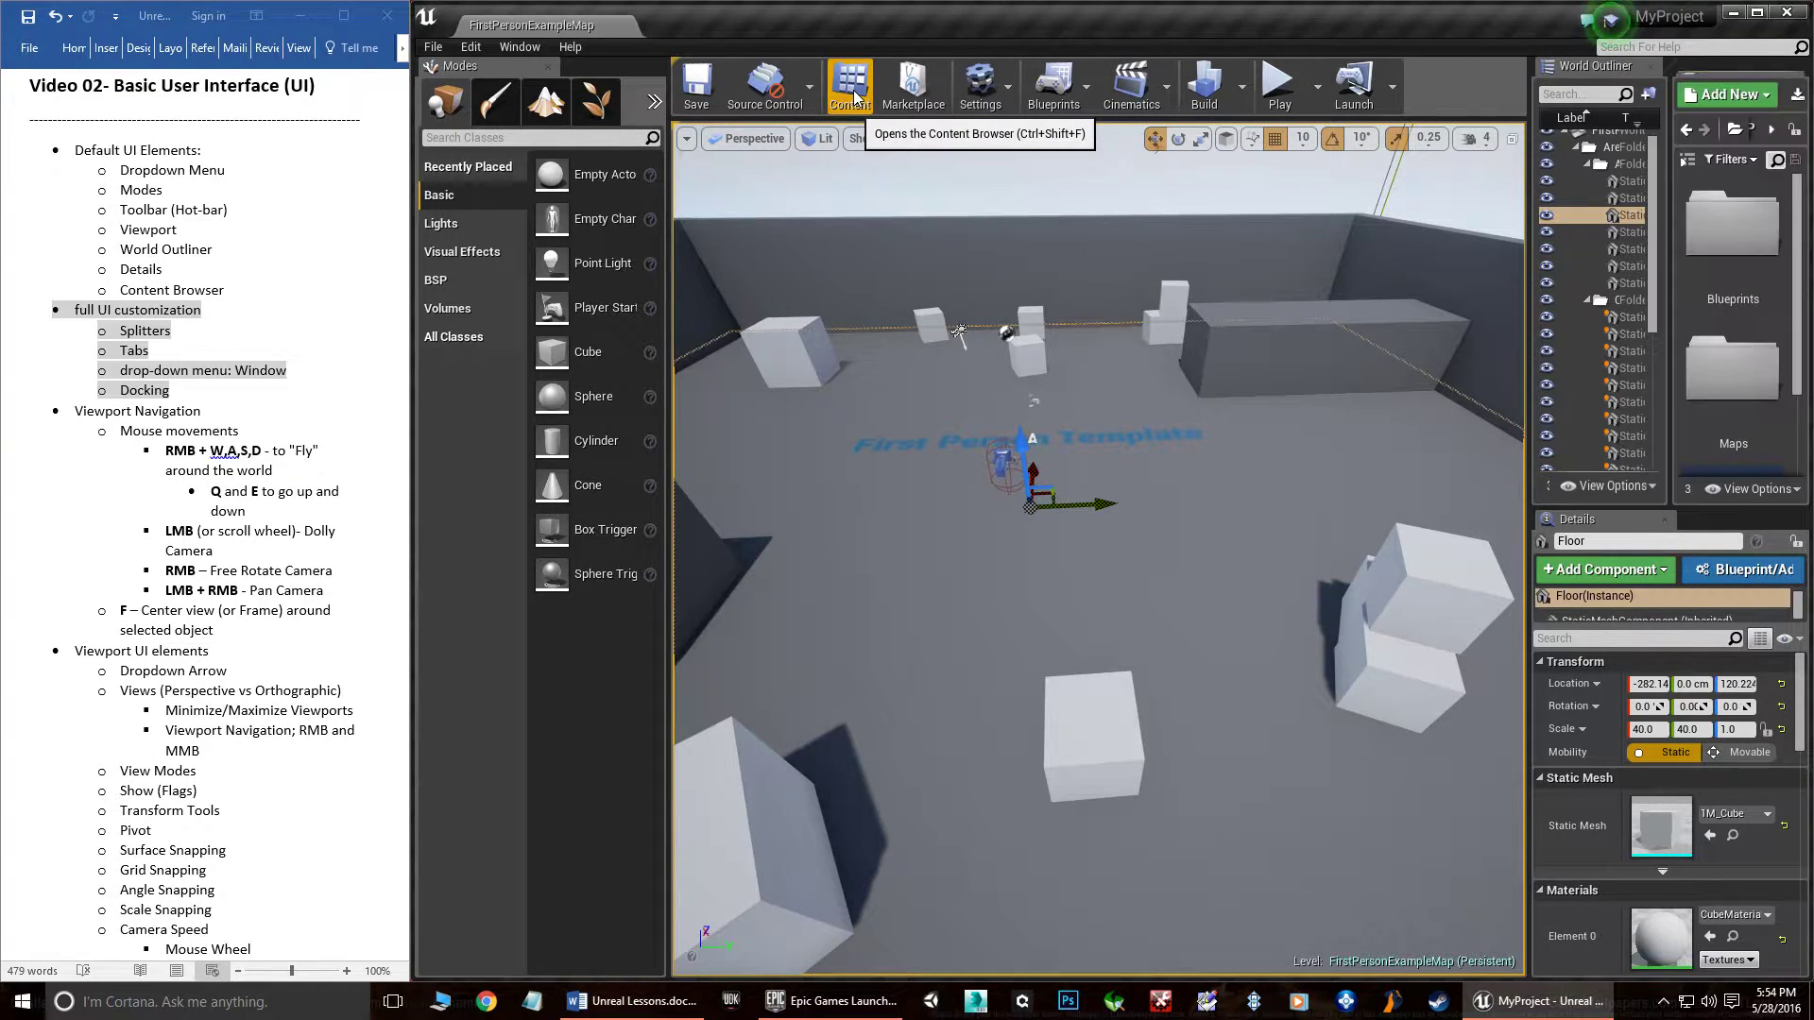
left_click(1735, 158)
left_click(351, 73)
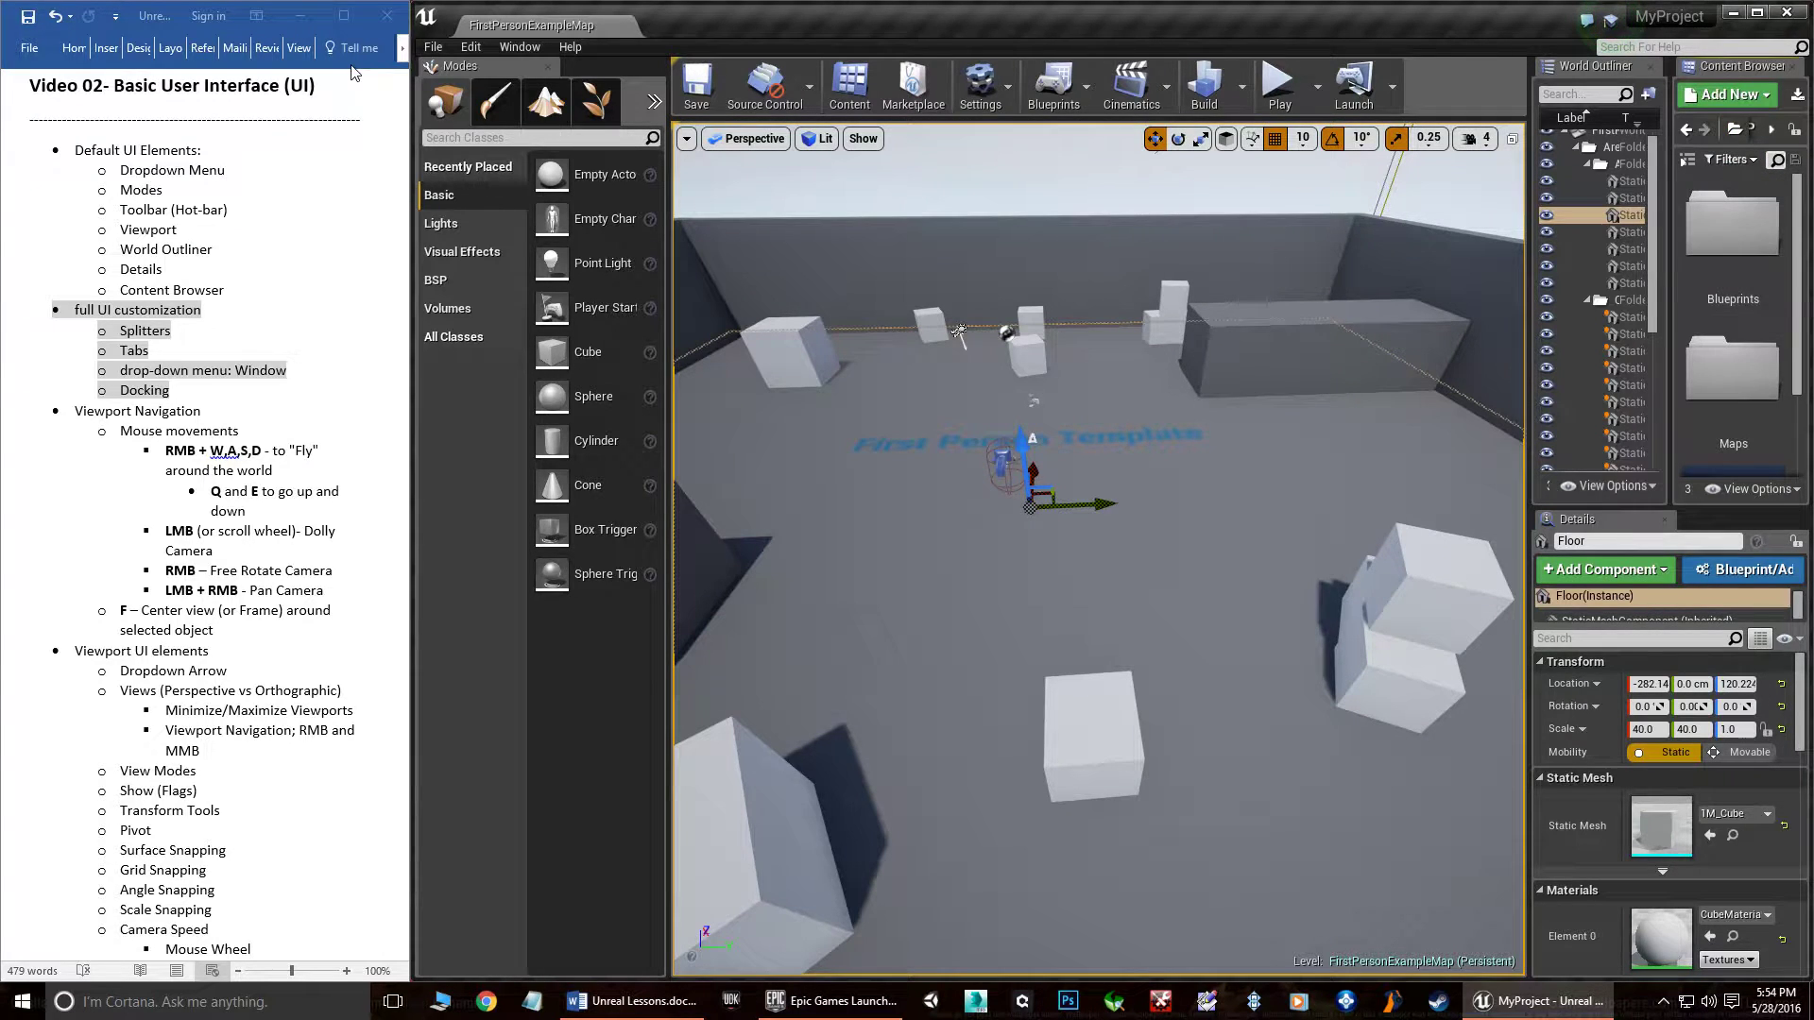
- Examine which editor windows can be shown or hidden, including the Content Browser instances available
left_click(516, 48)
mouse_move(558, 83)
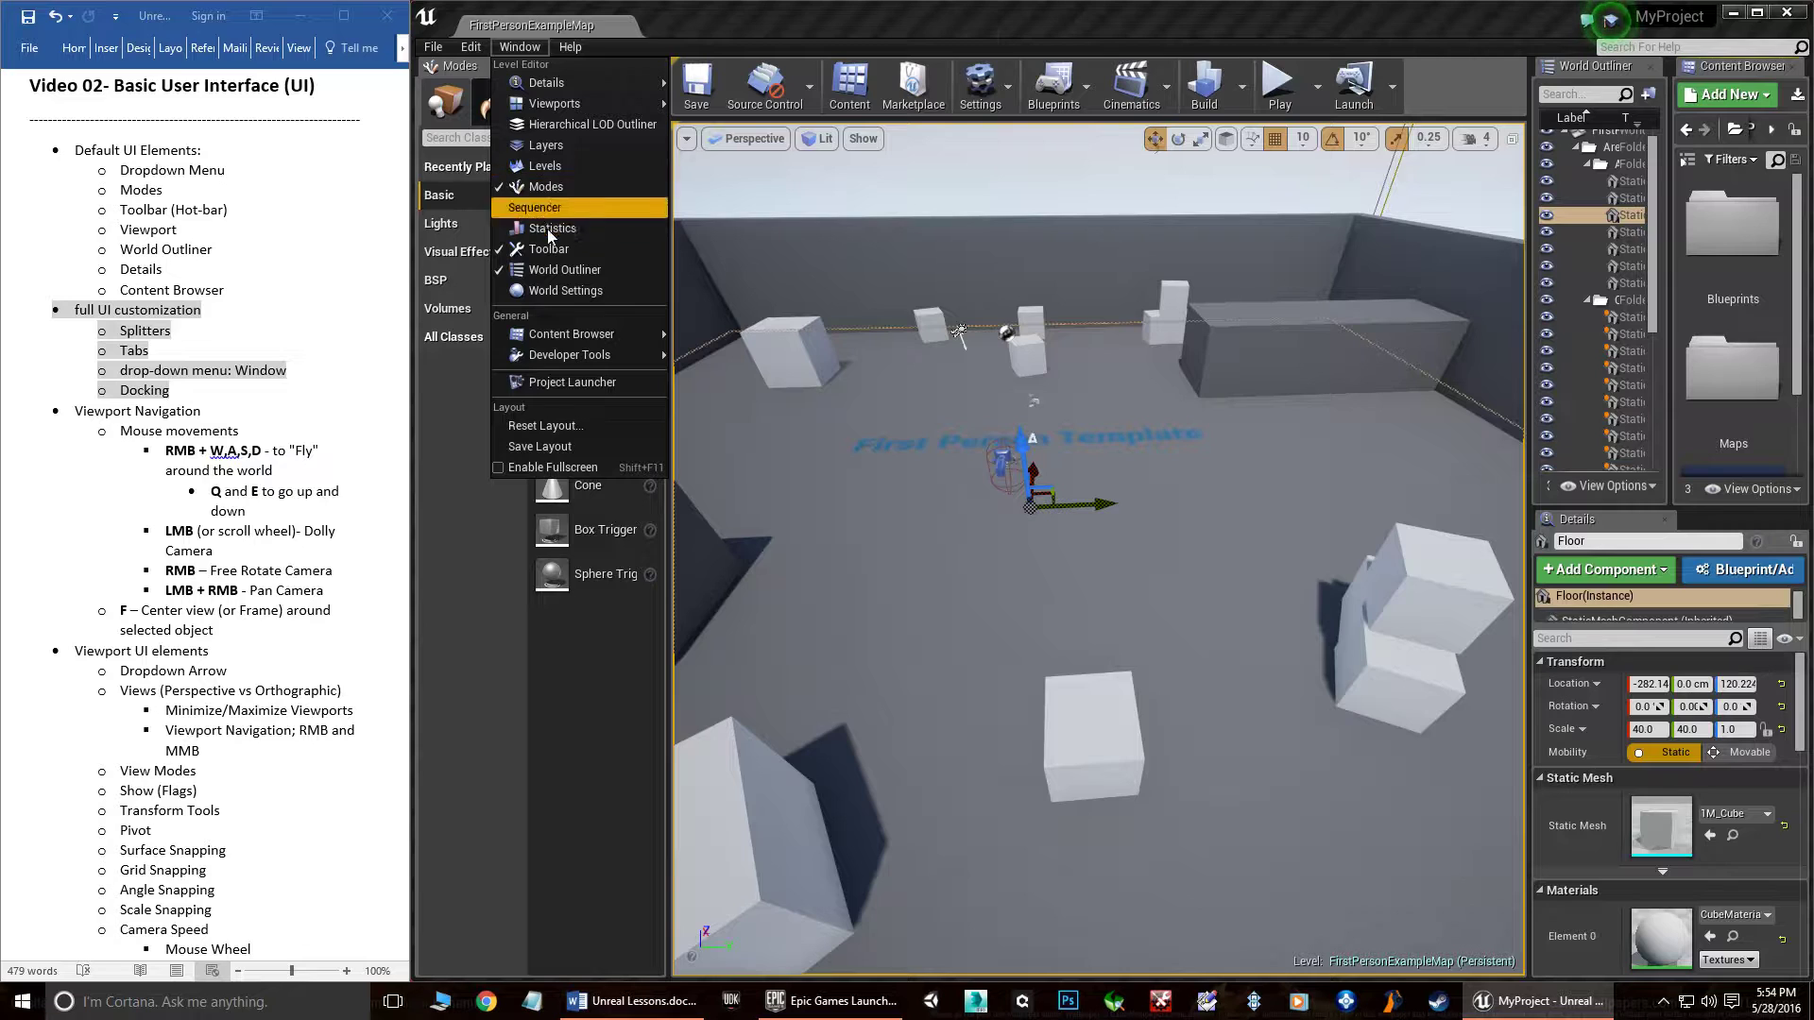
mouse_move(575, 333)
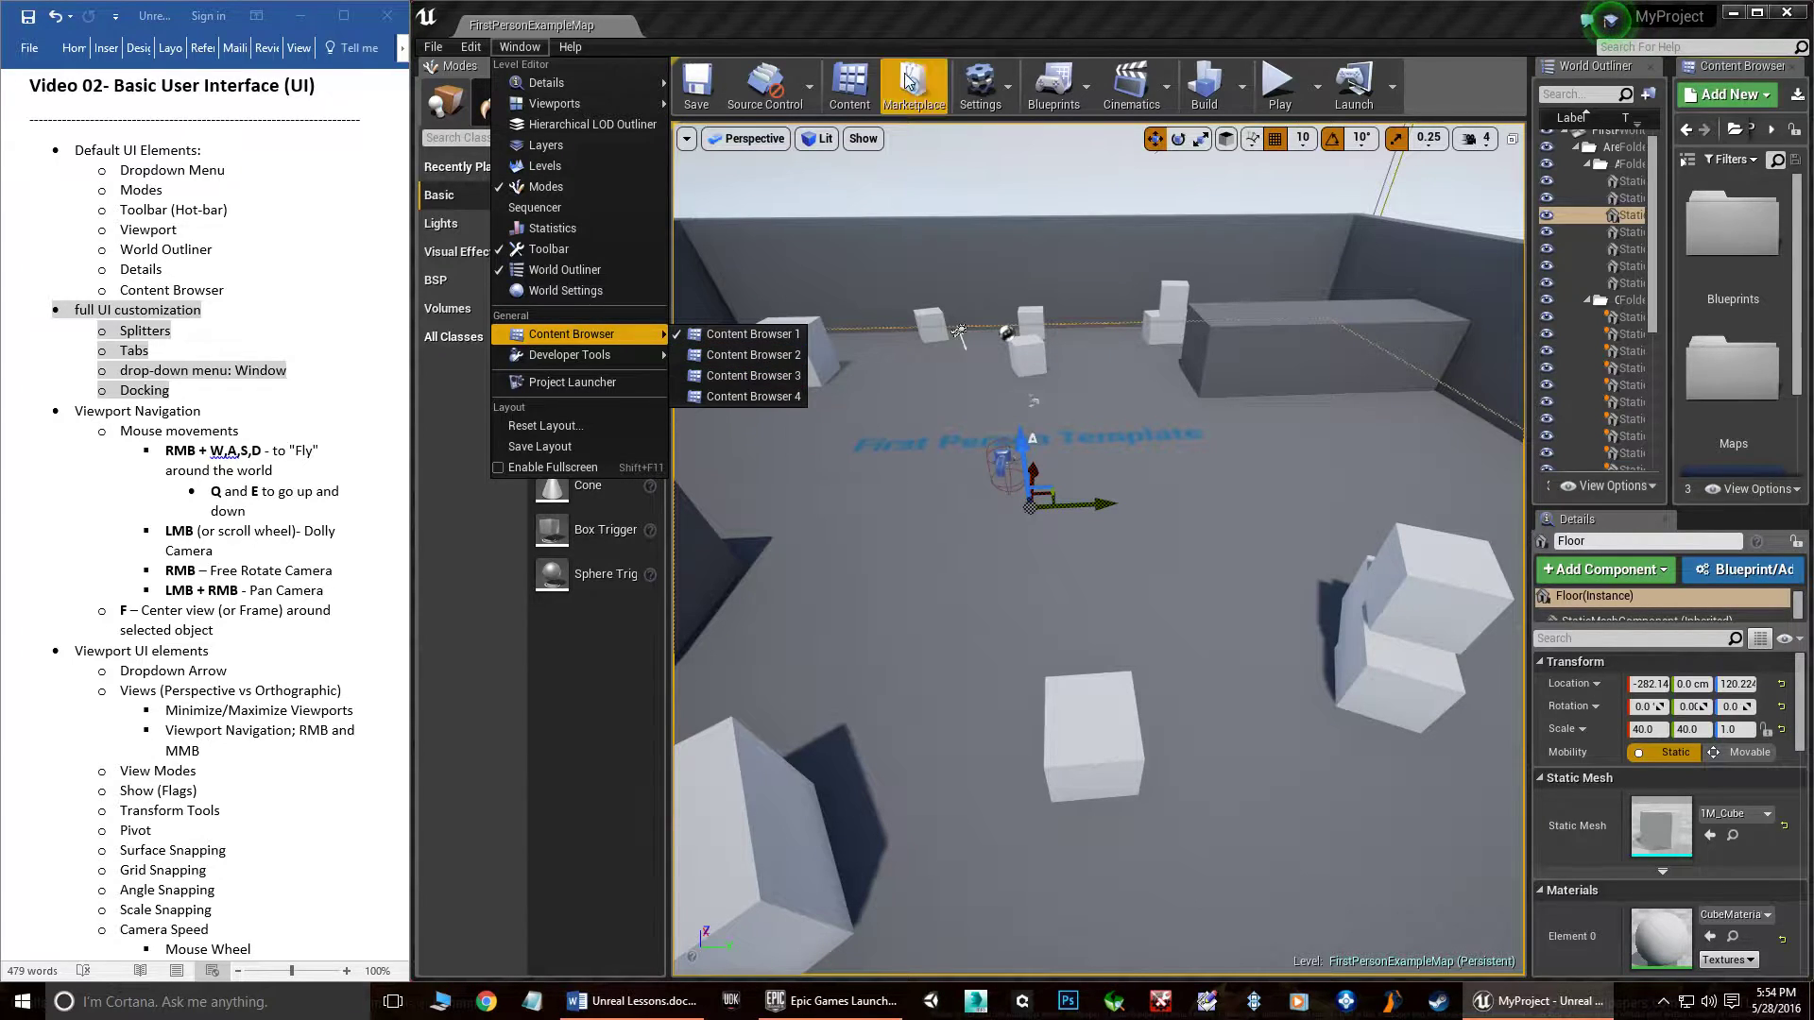
left_click(926, 26)
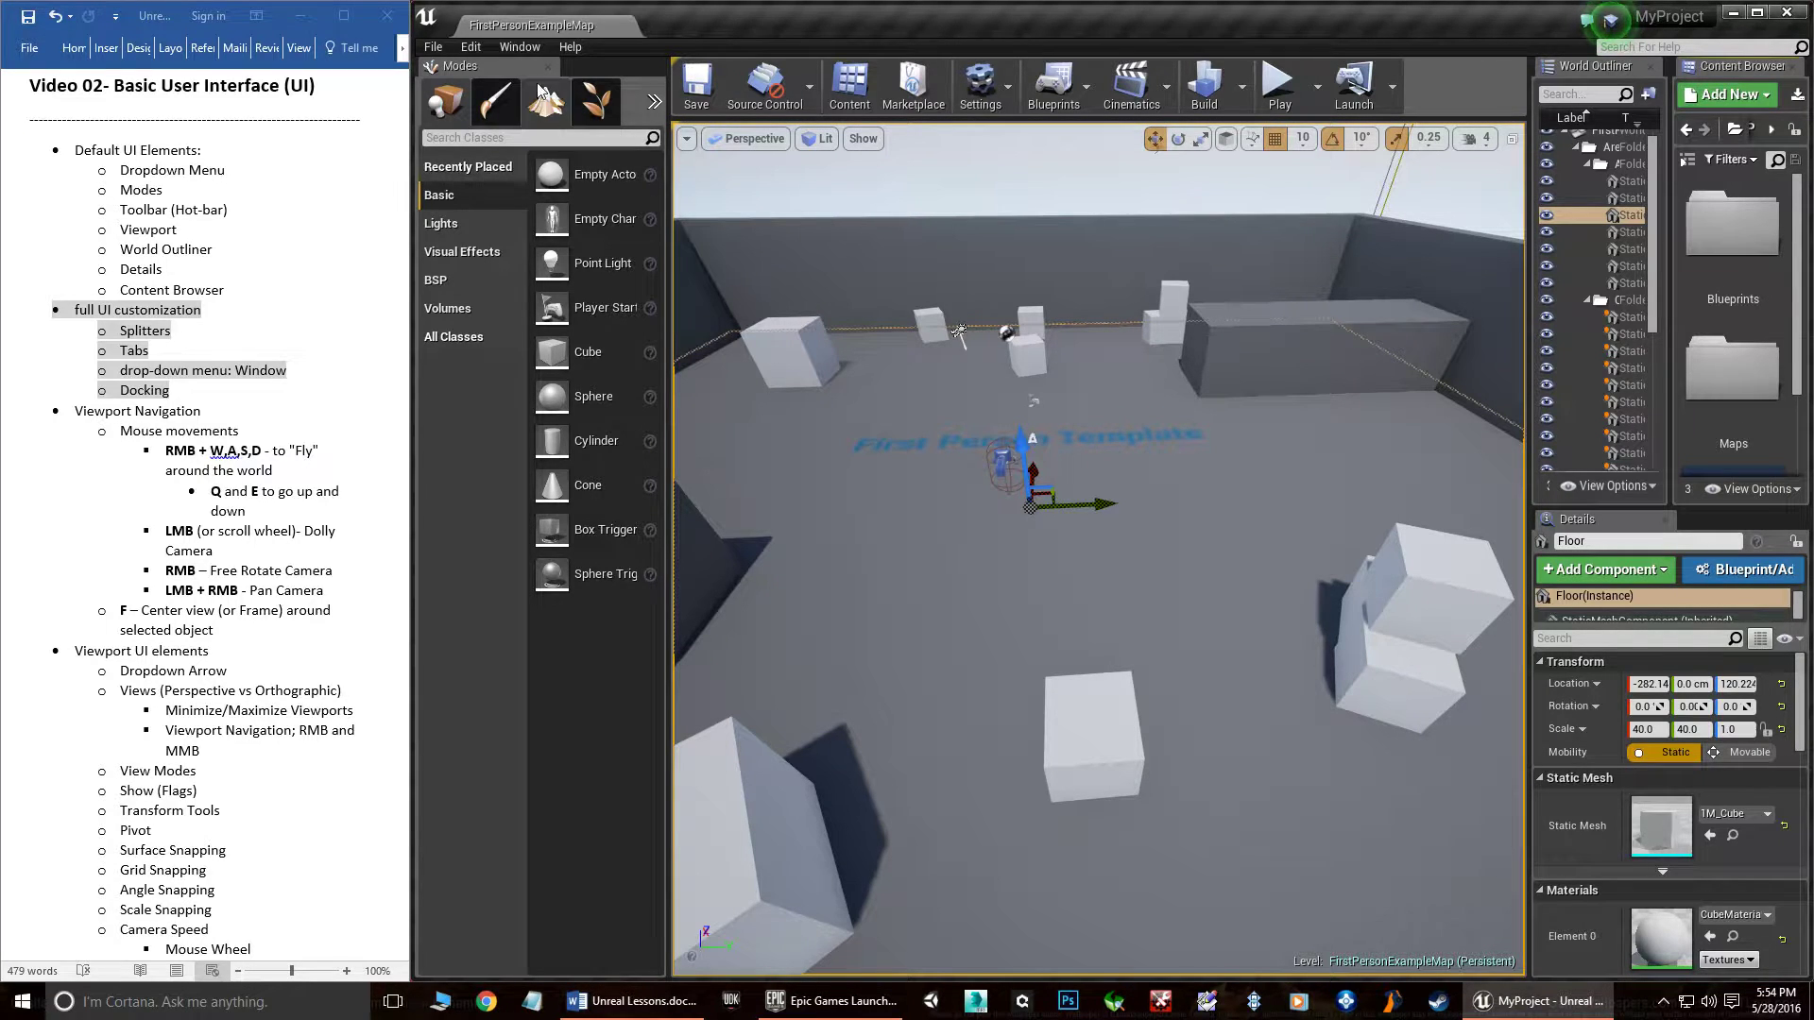
- Reset the editor's UI layout to its default and accept the required restart
left_click(519, 46)
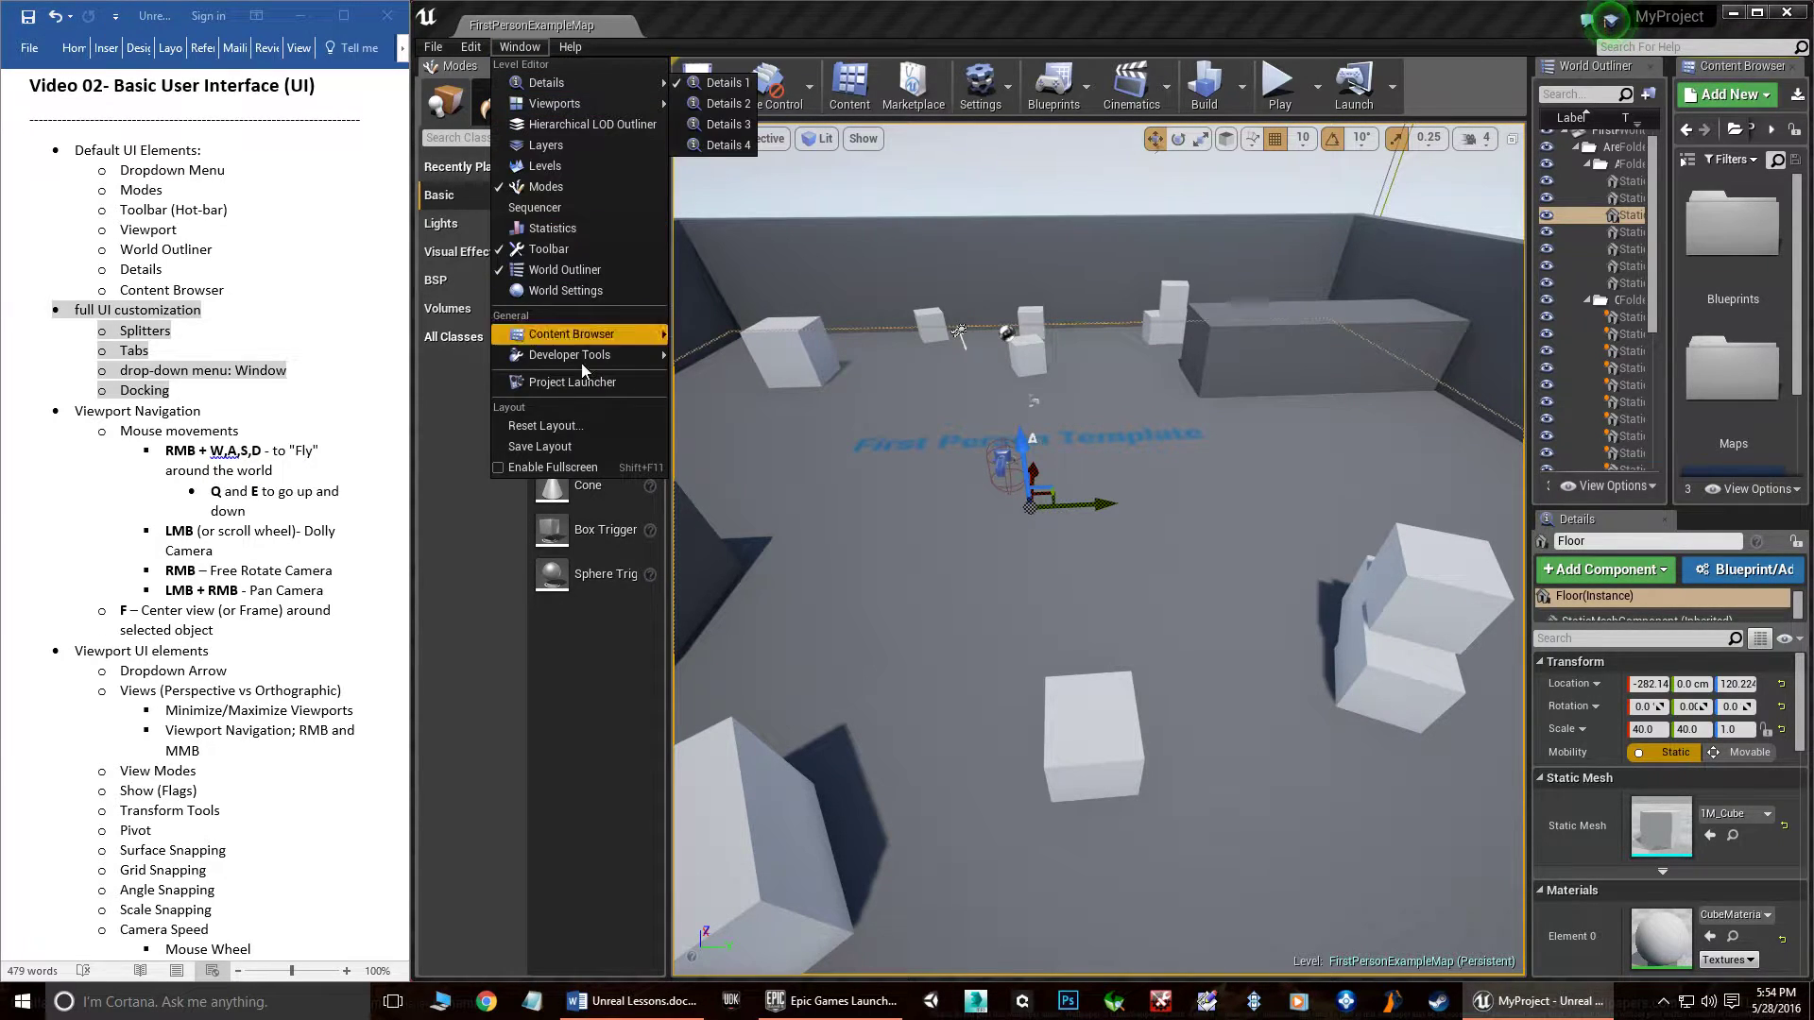
left_click(548, 427)
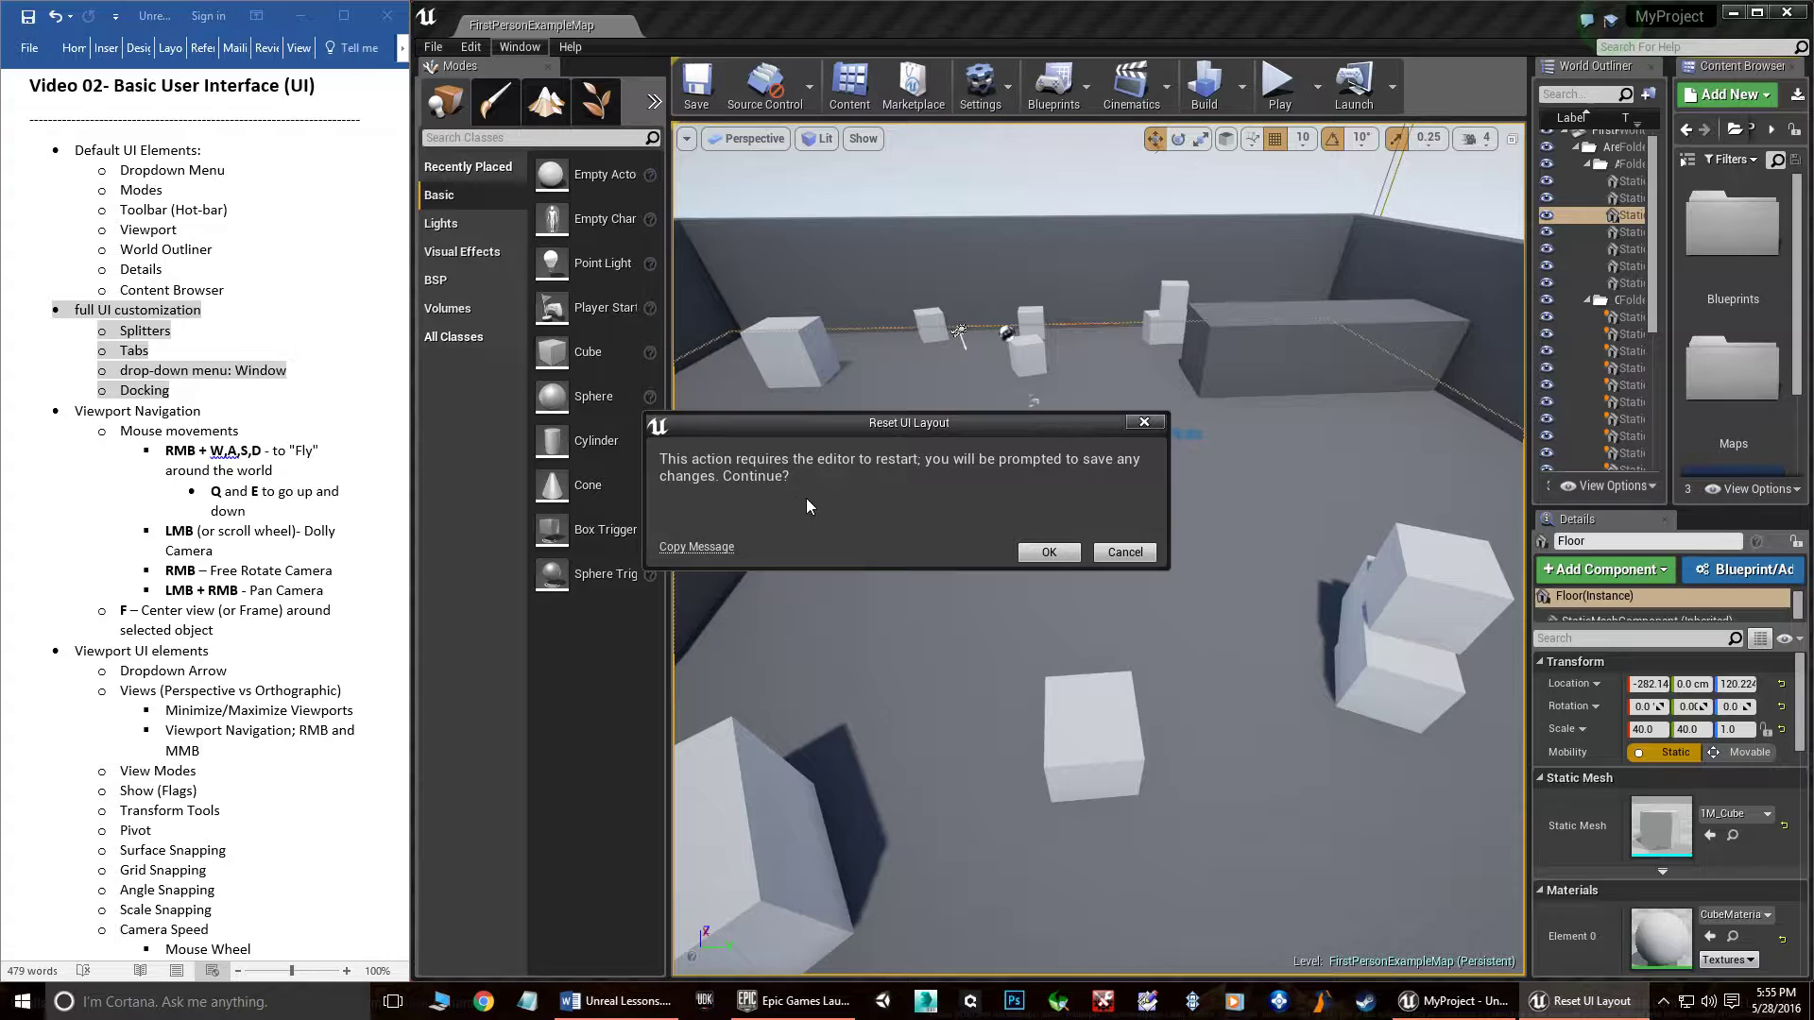
left_click(1043, 554)
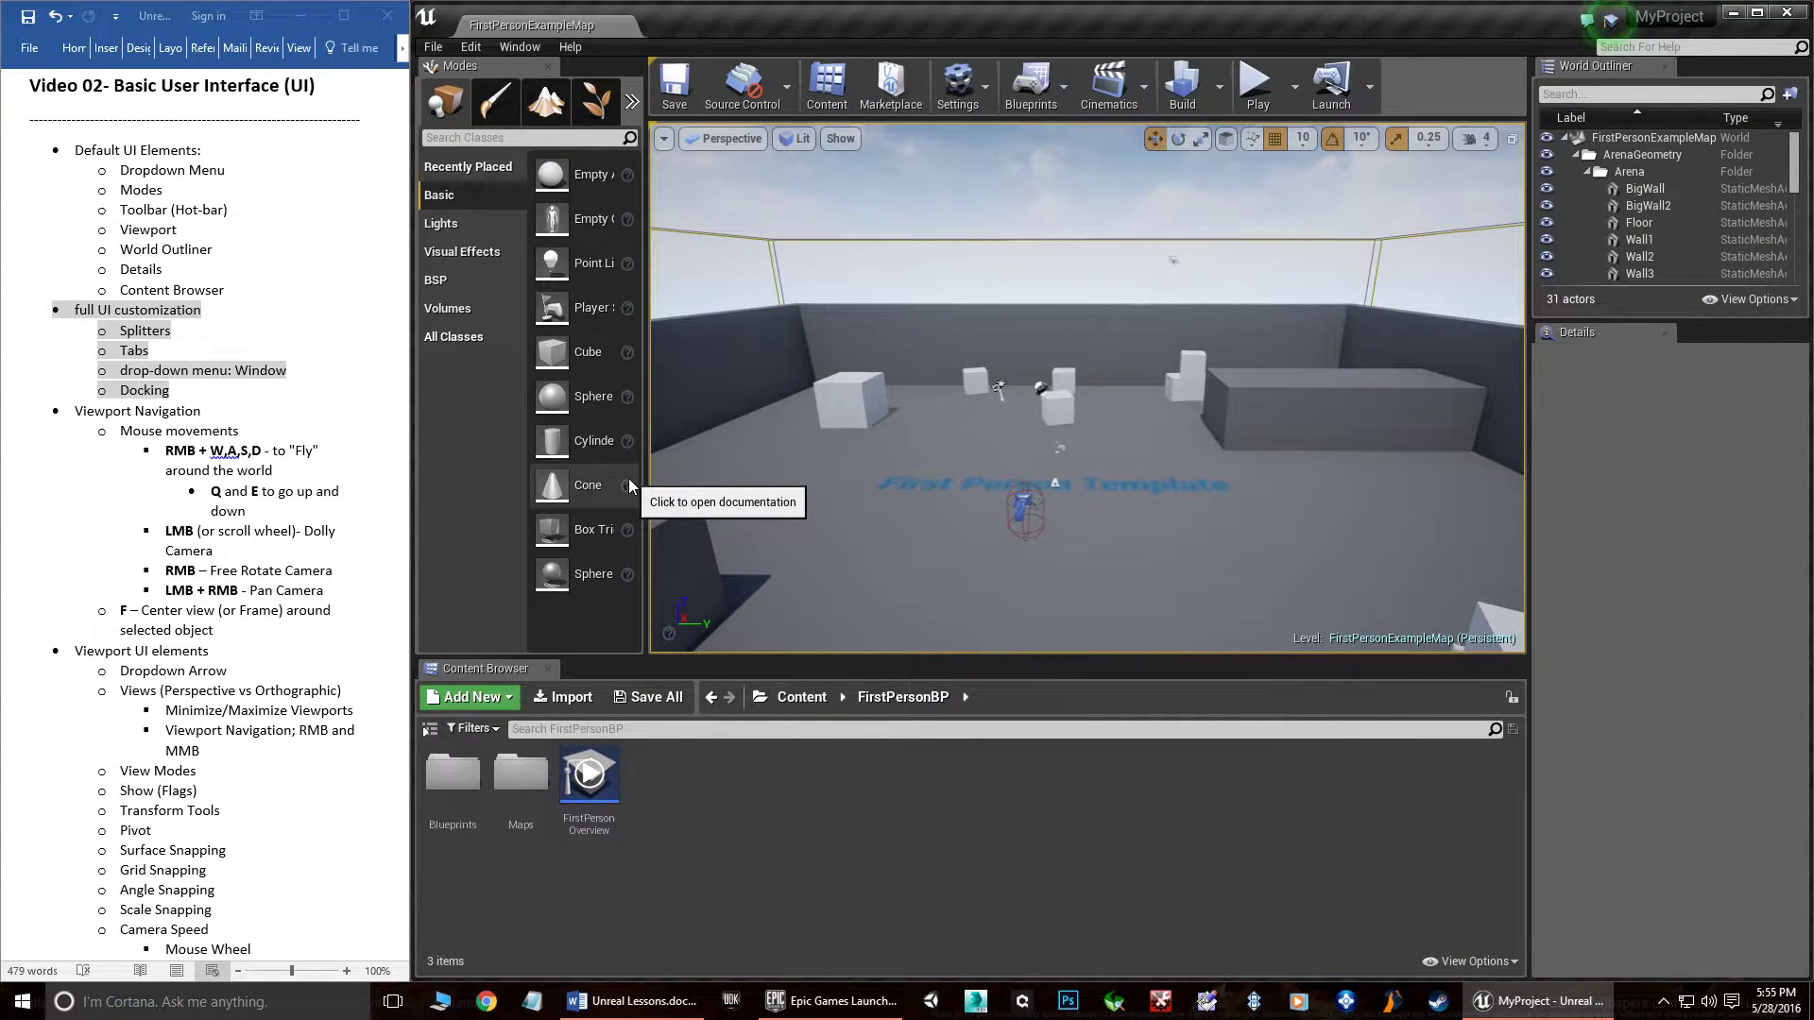
- In the Word notes, remove the highlight from the full UI customization section and highlight the Viewport Navigation section in grey
left_click(209, 396)
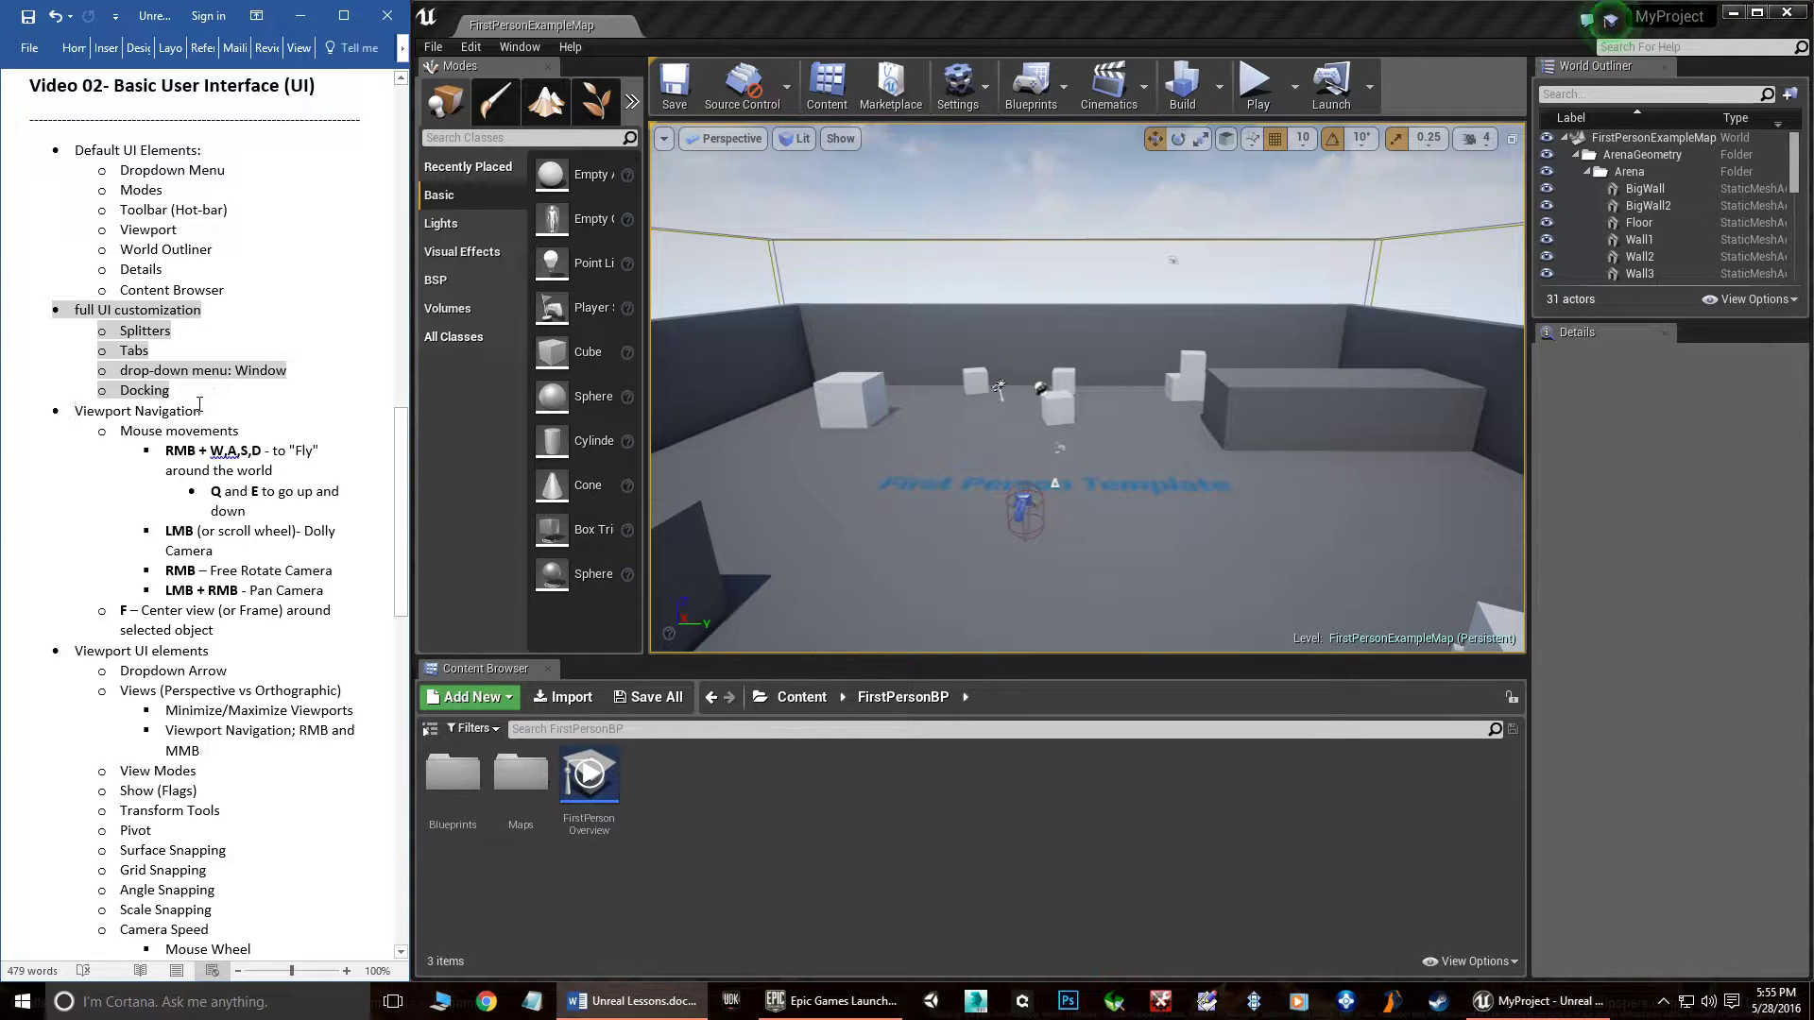
key("ctrl+z")
left_click(202, 407)
left_click_drag(73, 415, 217, 633)
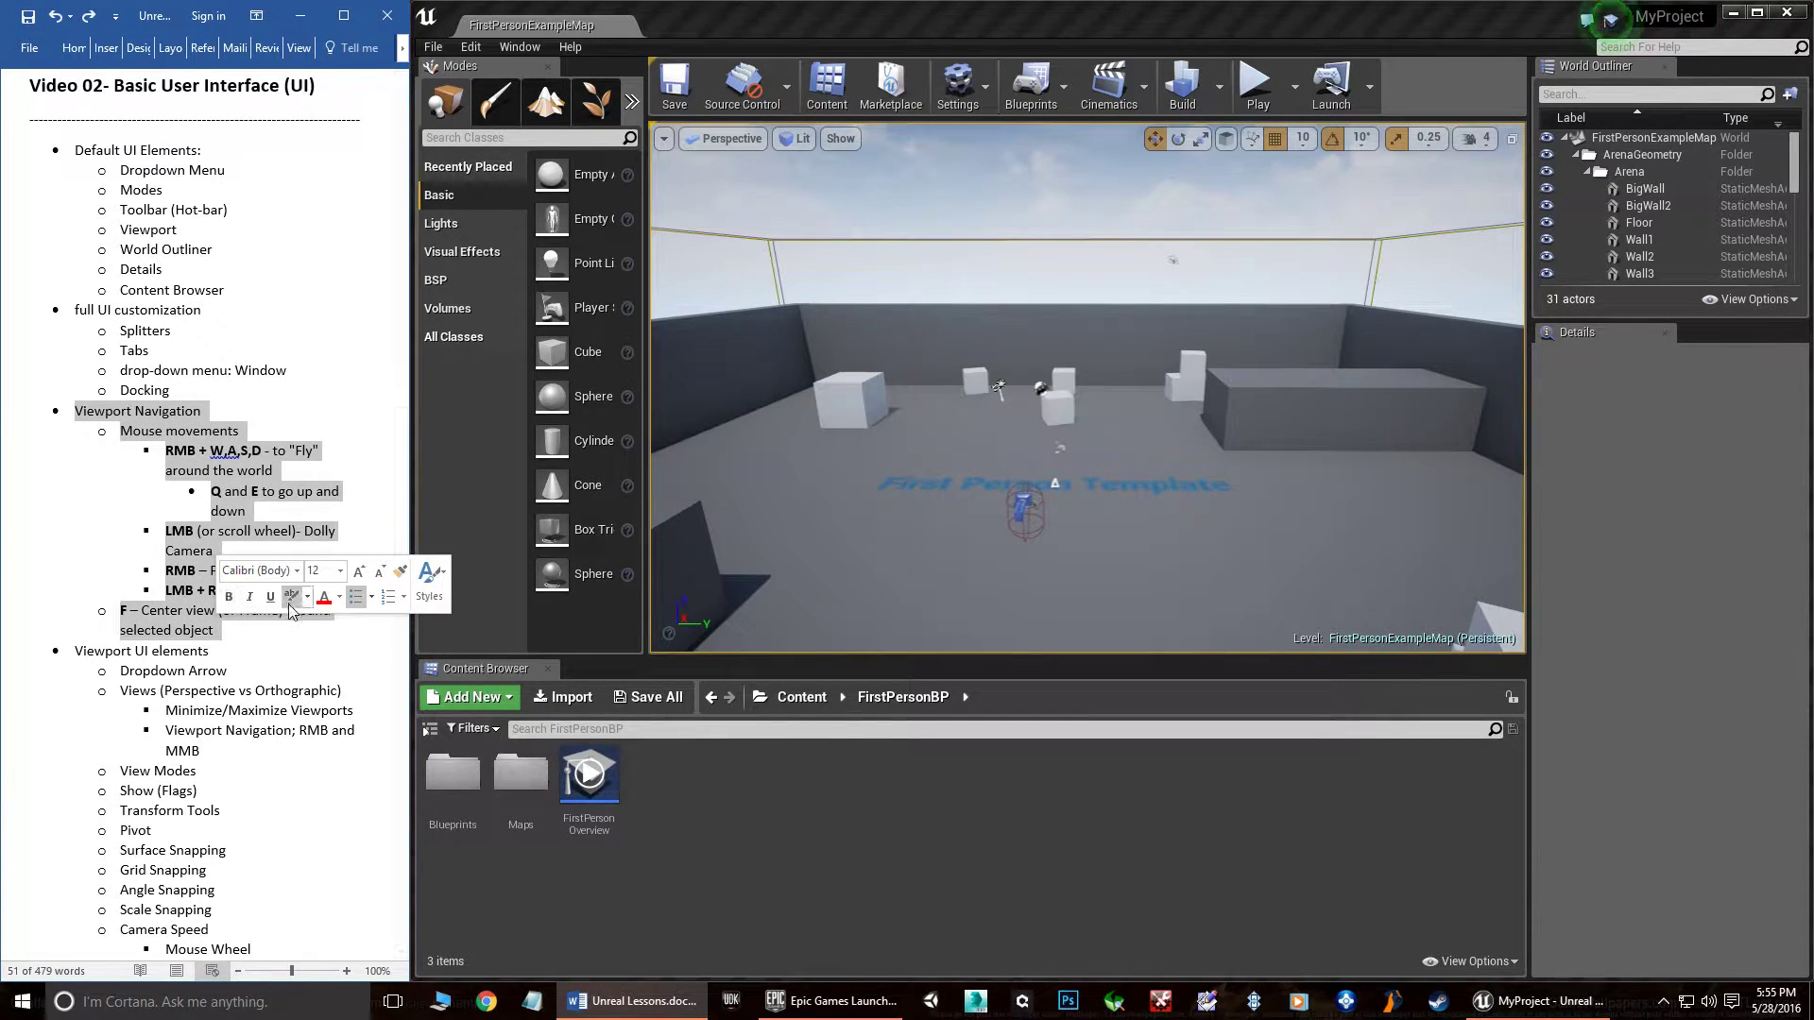
left_click(292, 597)
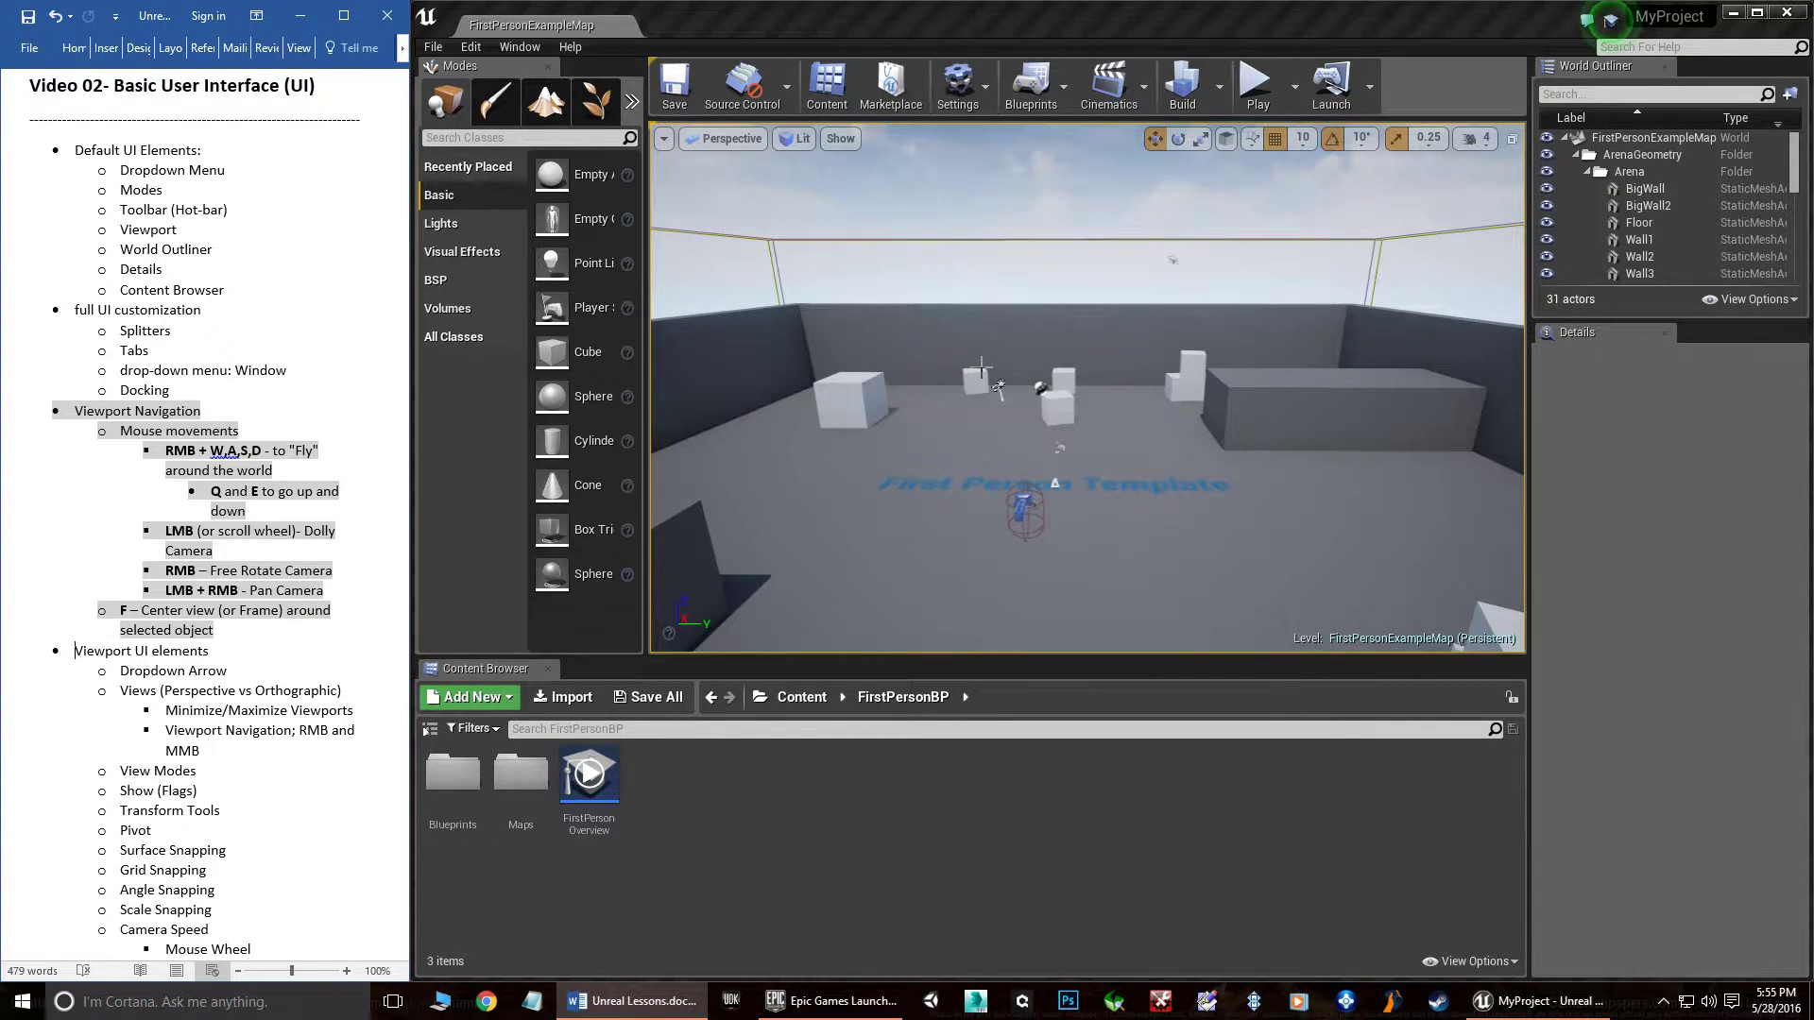
- In Unreal Editor, fly the perspective camera through the level forwards, backwards and sideways, as well as up and down
mouse_move(1023, 313)
right_mouse_down()
mouse_move(1023, 416)
mouse_move(1019, 319)
mouse_move(762, 322)
mouse_move(897, 315)
mouse_move(897, 236)
mouse_move(898, 445)
mouse_move(820, 357)
mouse_move(795, 367)
mouse_move(936, 369)
mouse_move(728, 374)
mouse_move(746, 386)
mouse_move(831, 293)
mouse_move(841, 179)
mouse_move(841, 529)
mouse_move(756, 525)
mouse_move(737, 340)
mouse_move(652, 330)
mouse_move(1021, 324)
right_mouse_up()
key("w")
key("d")
key("w")
key("s")
key("w")
key("q")
key("e")
key("q")
key("w")
key("s")
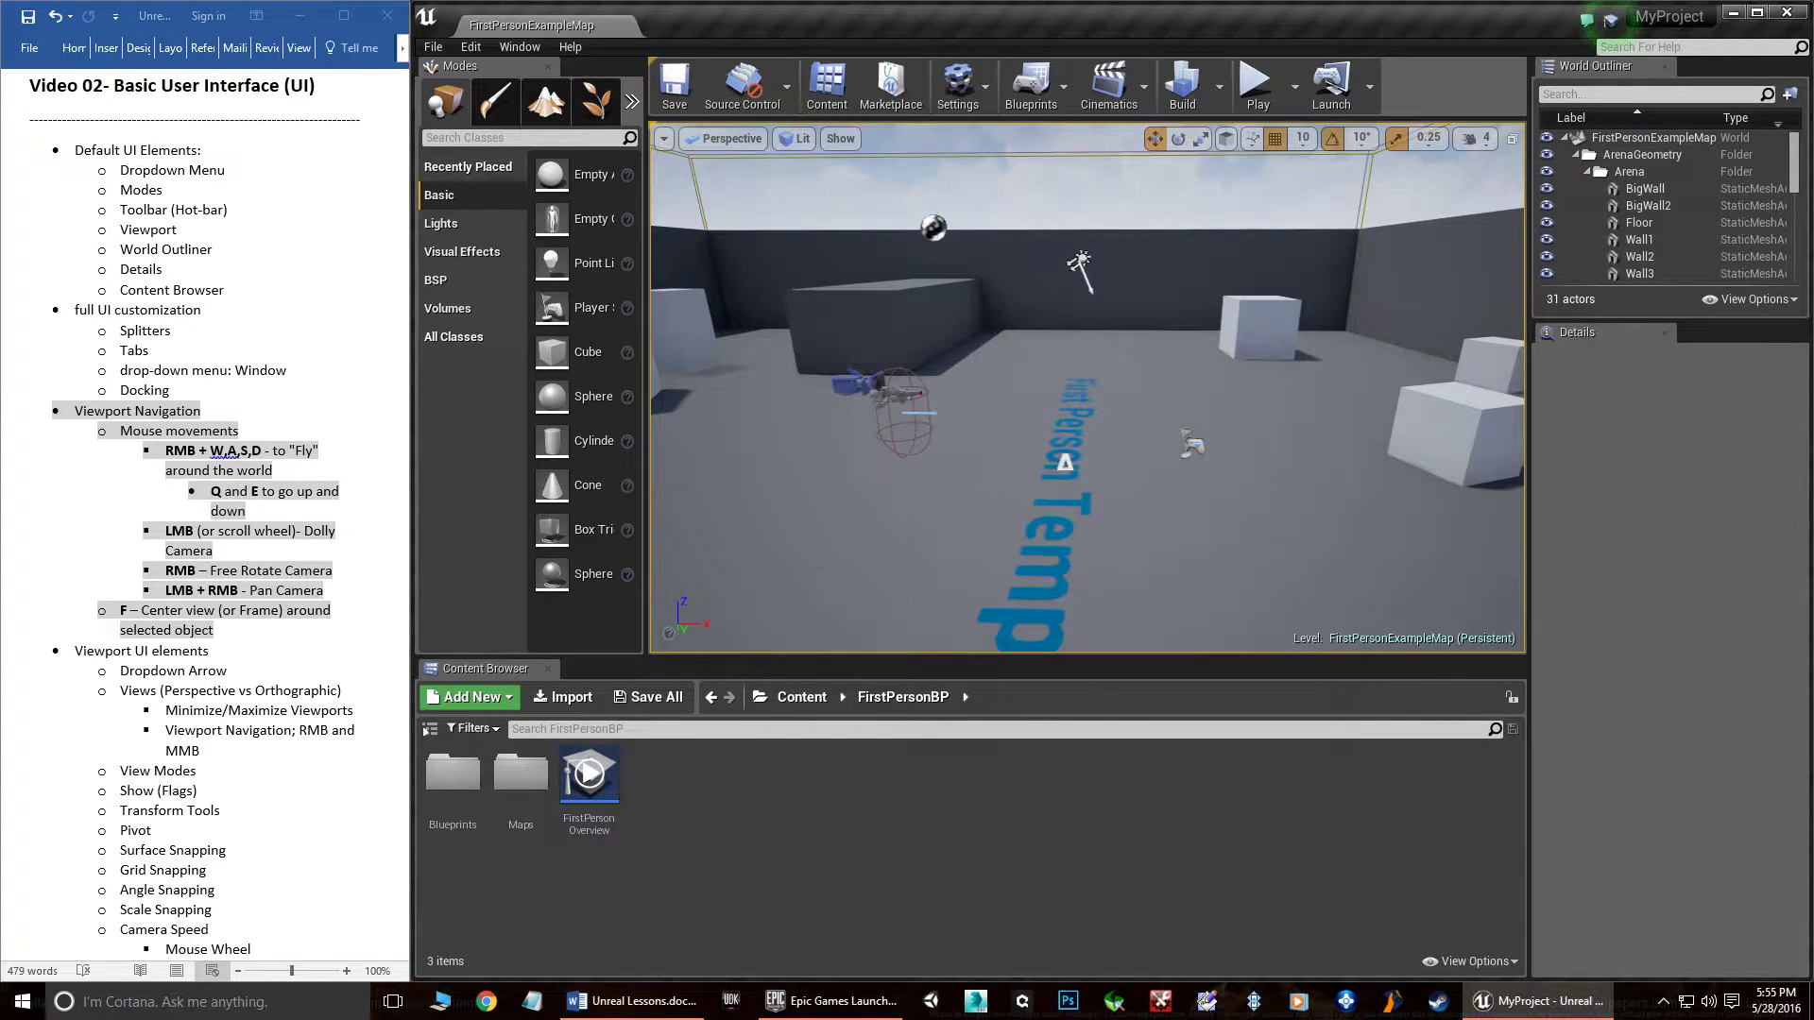
- Dolly and freely rotate the camera around the First Person Template text on the arena floor
mouse_move(1086, 387)
right_mouse_down()
mouse_move(1323, 387)
mouse_move(1077, 387)
right_mouse_up()
key("w")
key("s")
left_click_drag(1087, 387, 1125, 520)
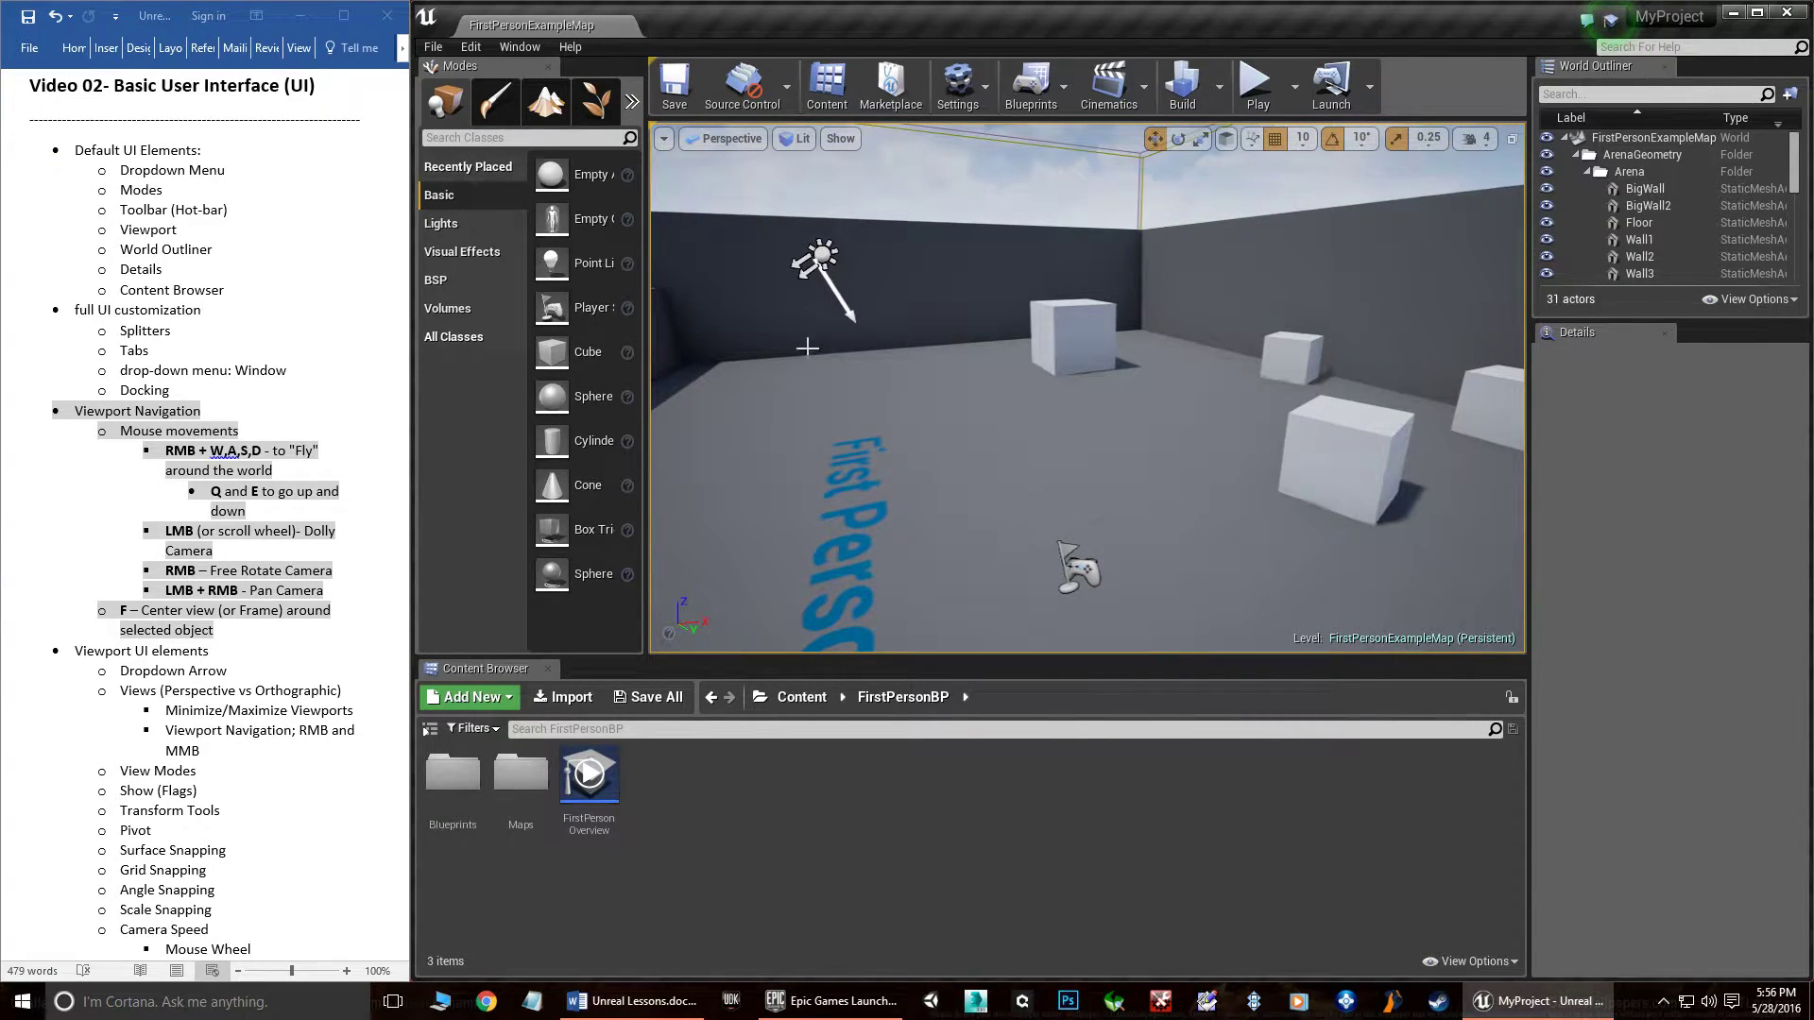
right_click_drag(1086, 387, 1011, 331)
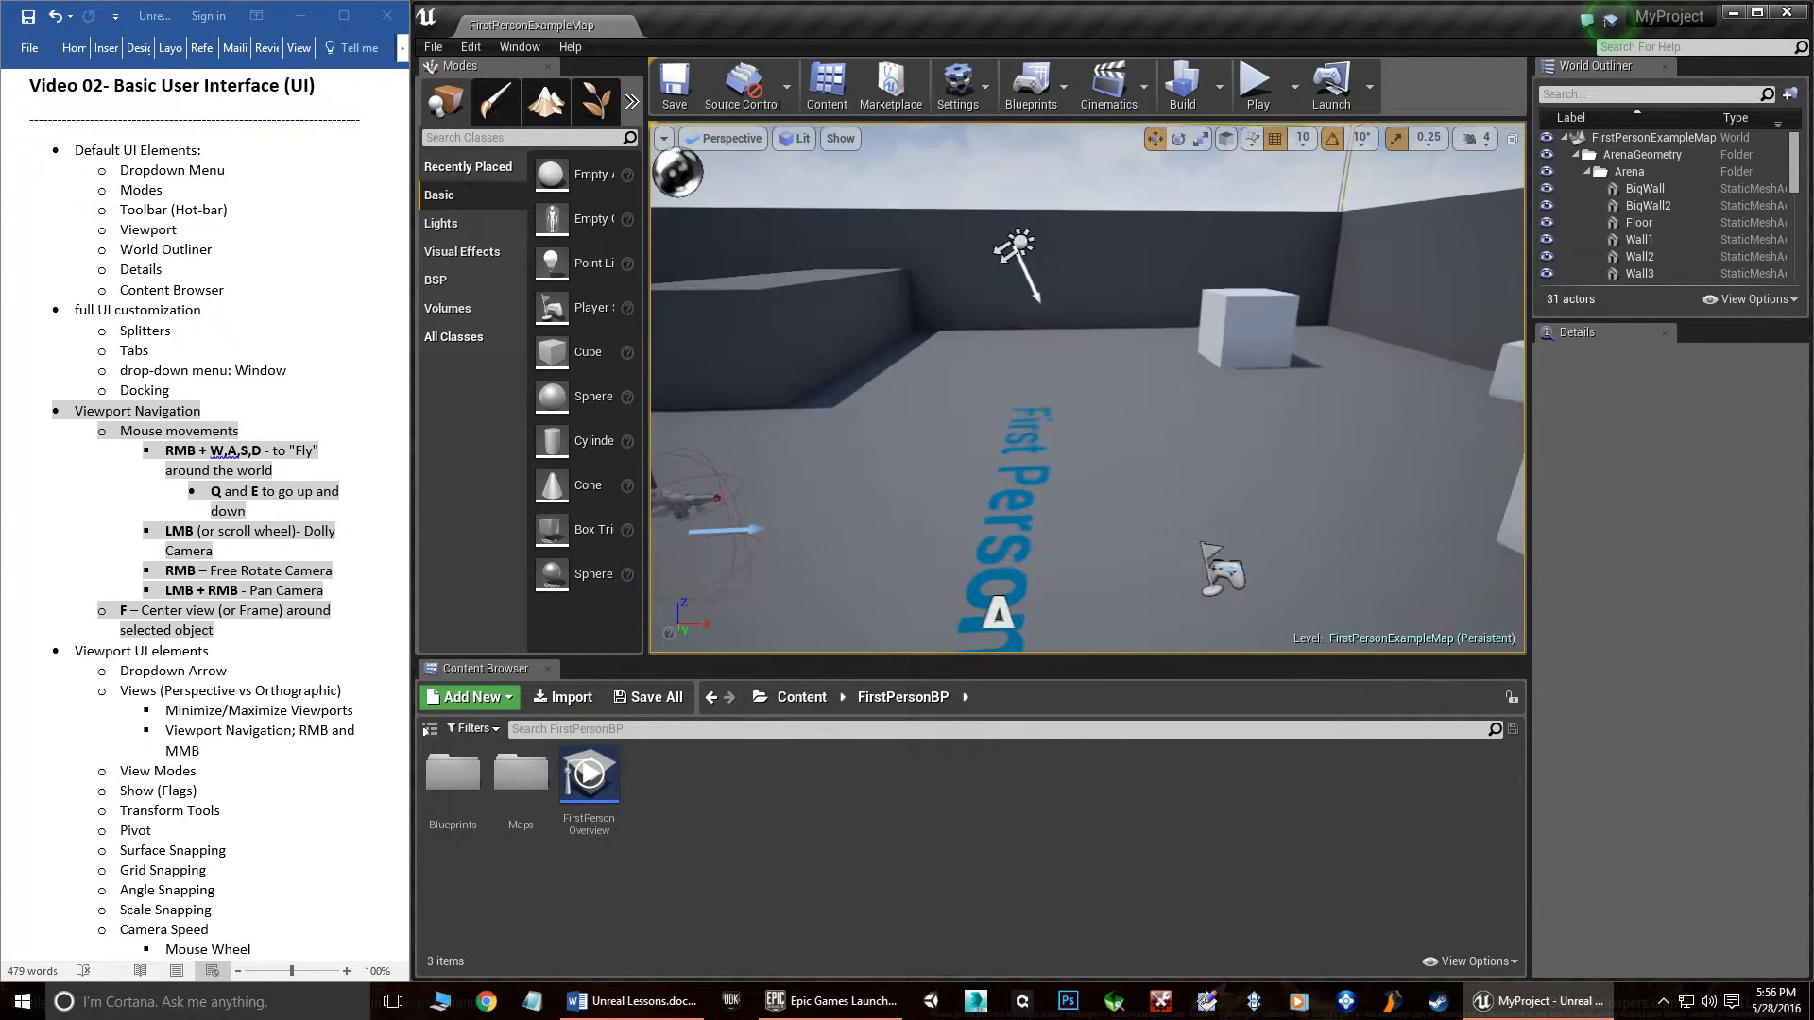
- Fly the camera over the floor text towards the arena wall, practising vertical and sideways movement
key("w")
key("s")
key("w")
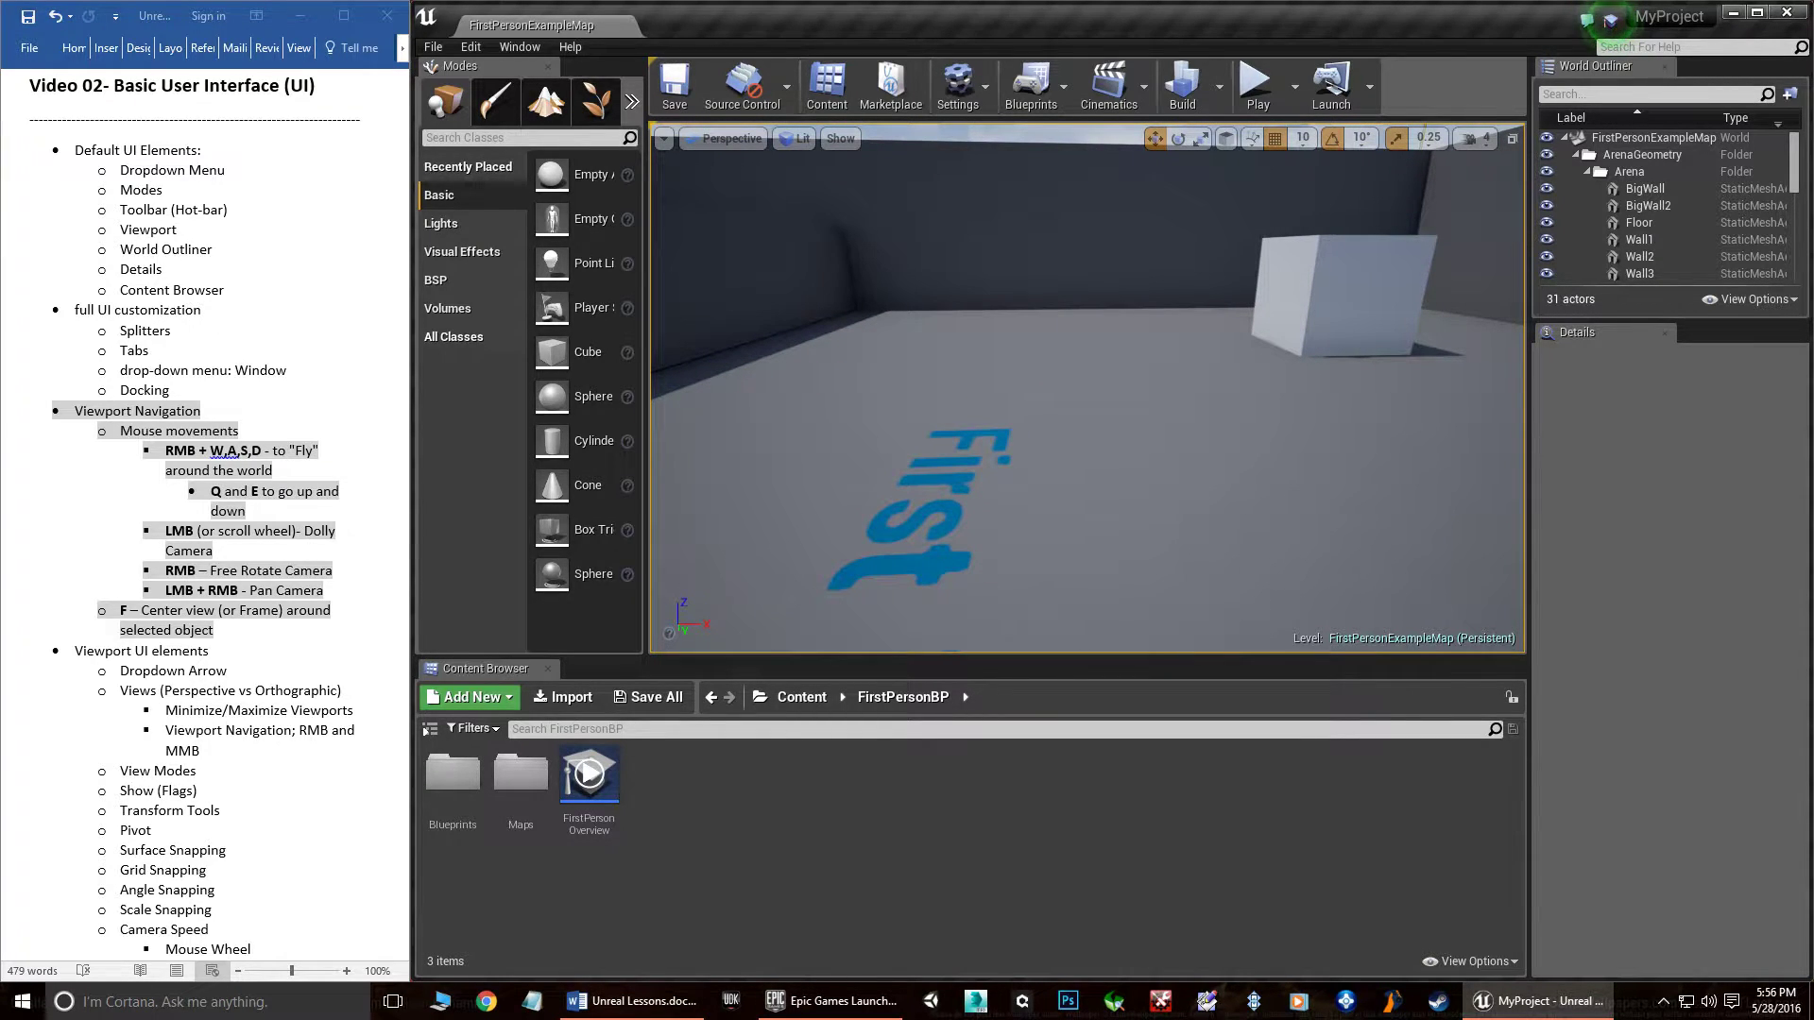
key("q")
key("e")
key("a")
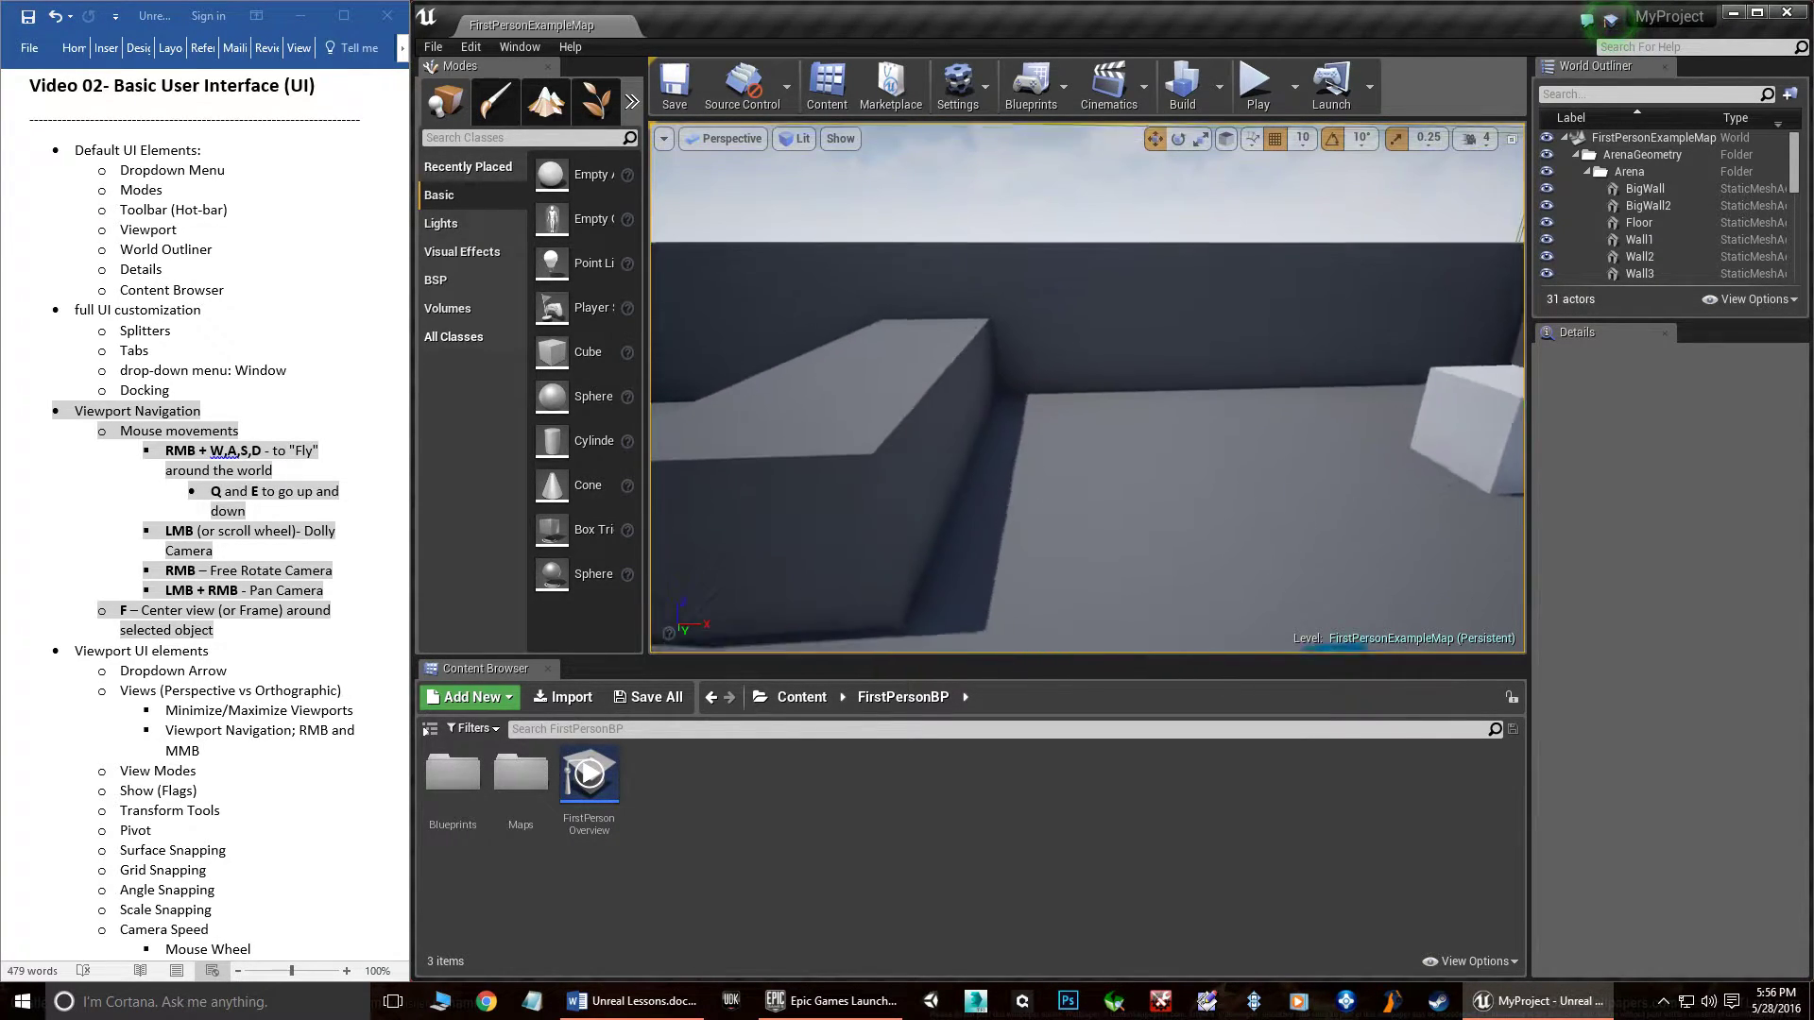
key("q")
key("d")
key("e")
key("a")
key("q")
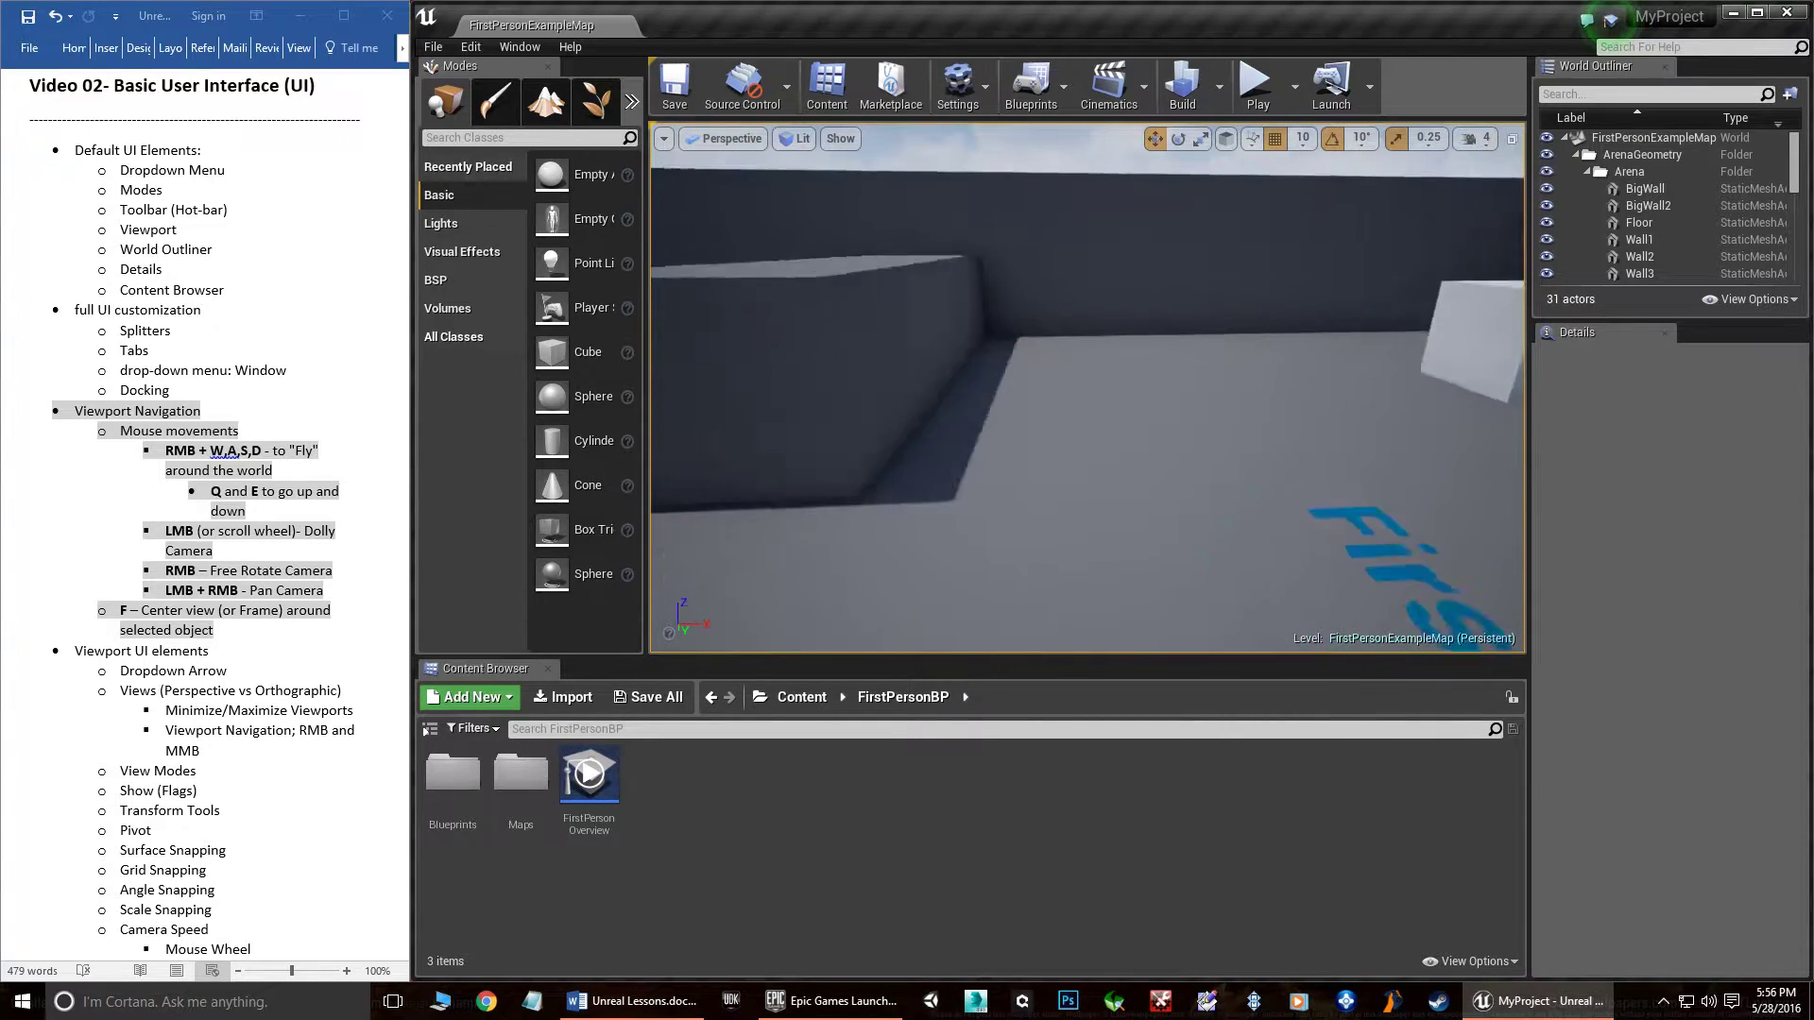
key("d")
key("a")
key("d")
- Turn the camera to another side of the arena and fly in and out above the player character and light
right_click_drag(1139, 314, 1408, 293)
key("w")
right_click_drag(1238, 539, 677, 609)
key("w")
key("s")
key("w")
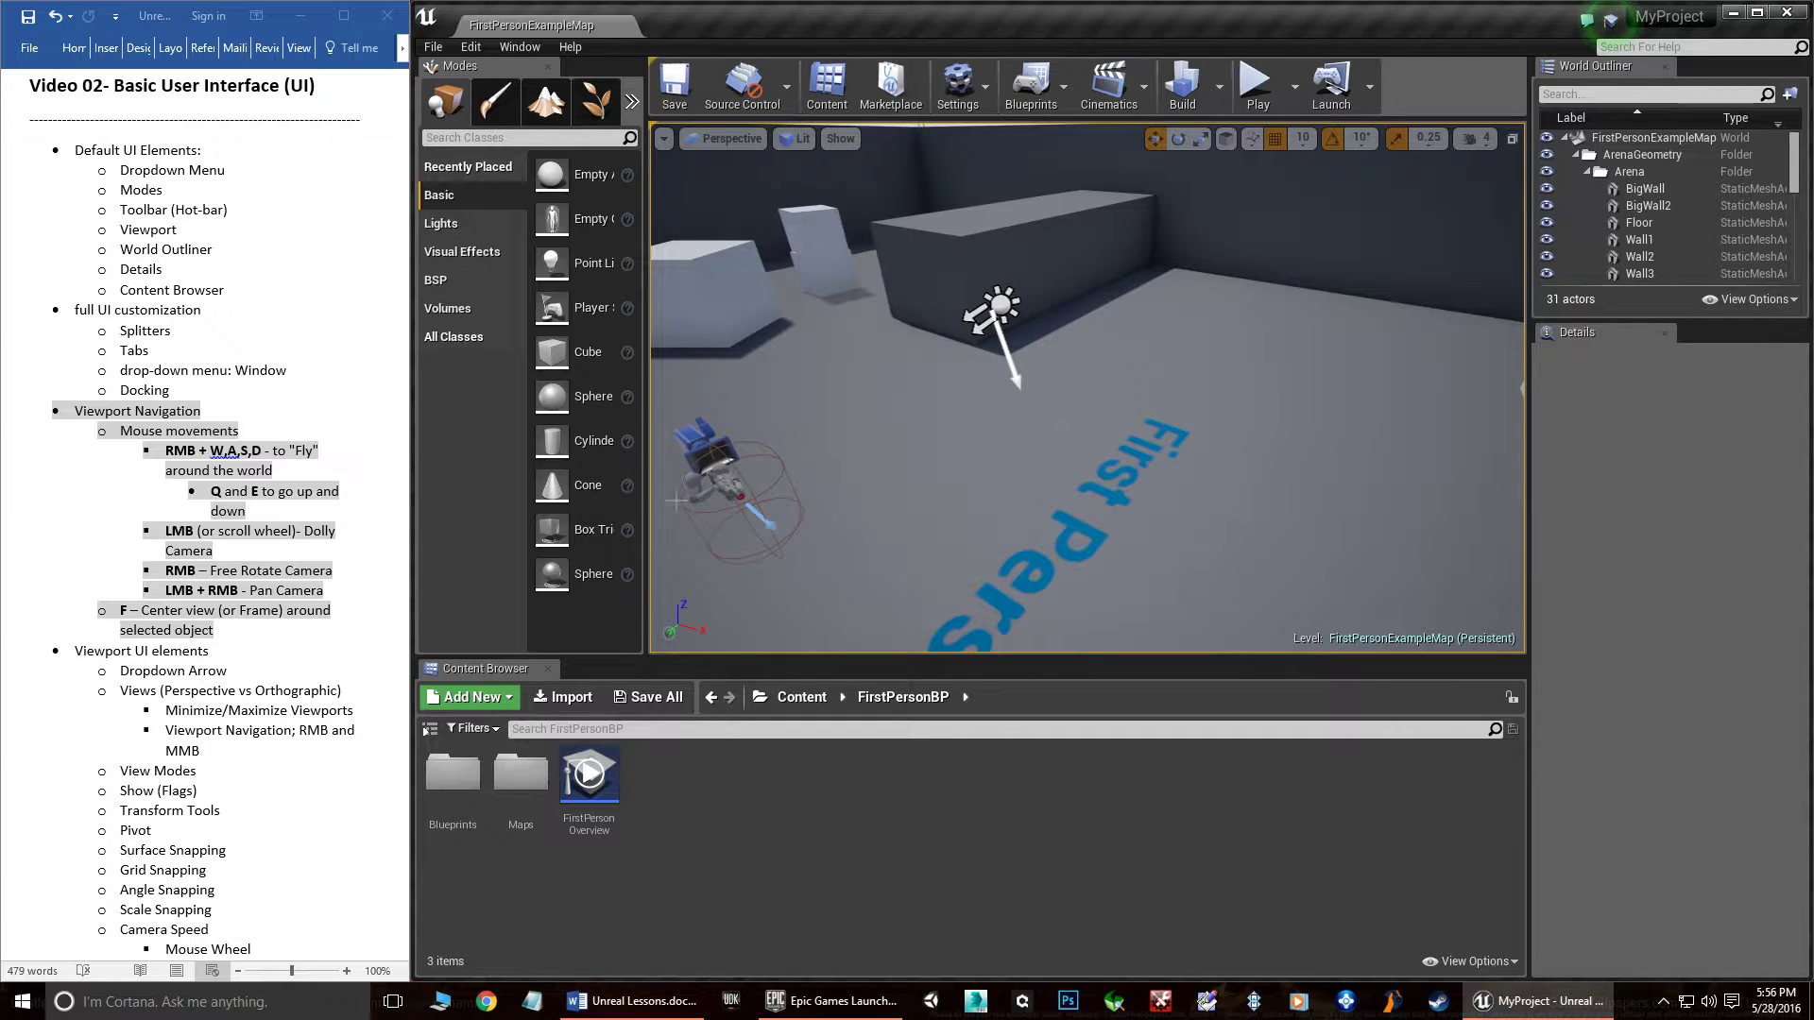
key("s")
right_click_drag(677, 609, 628, 629)
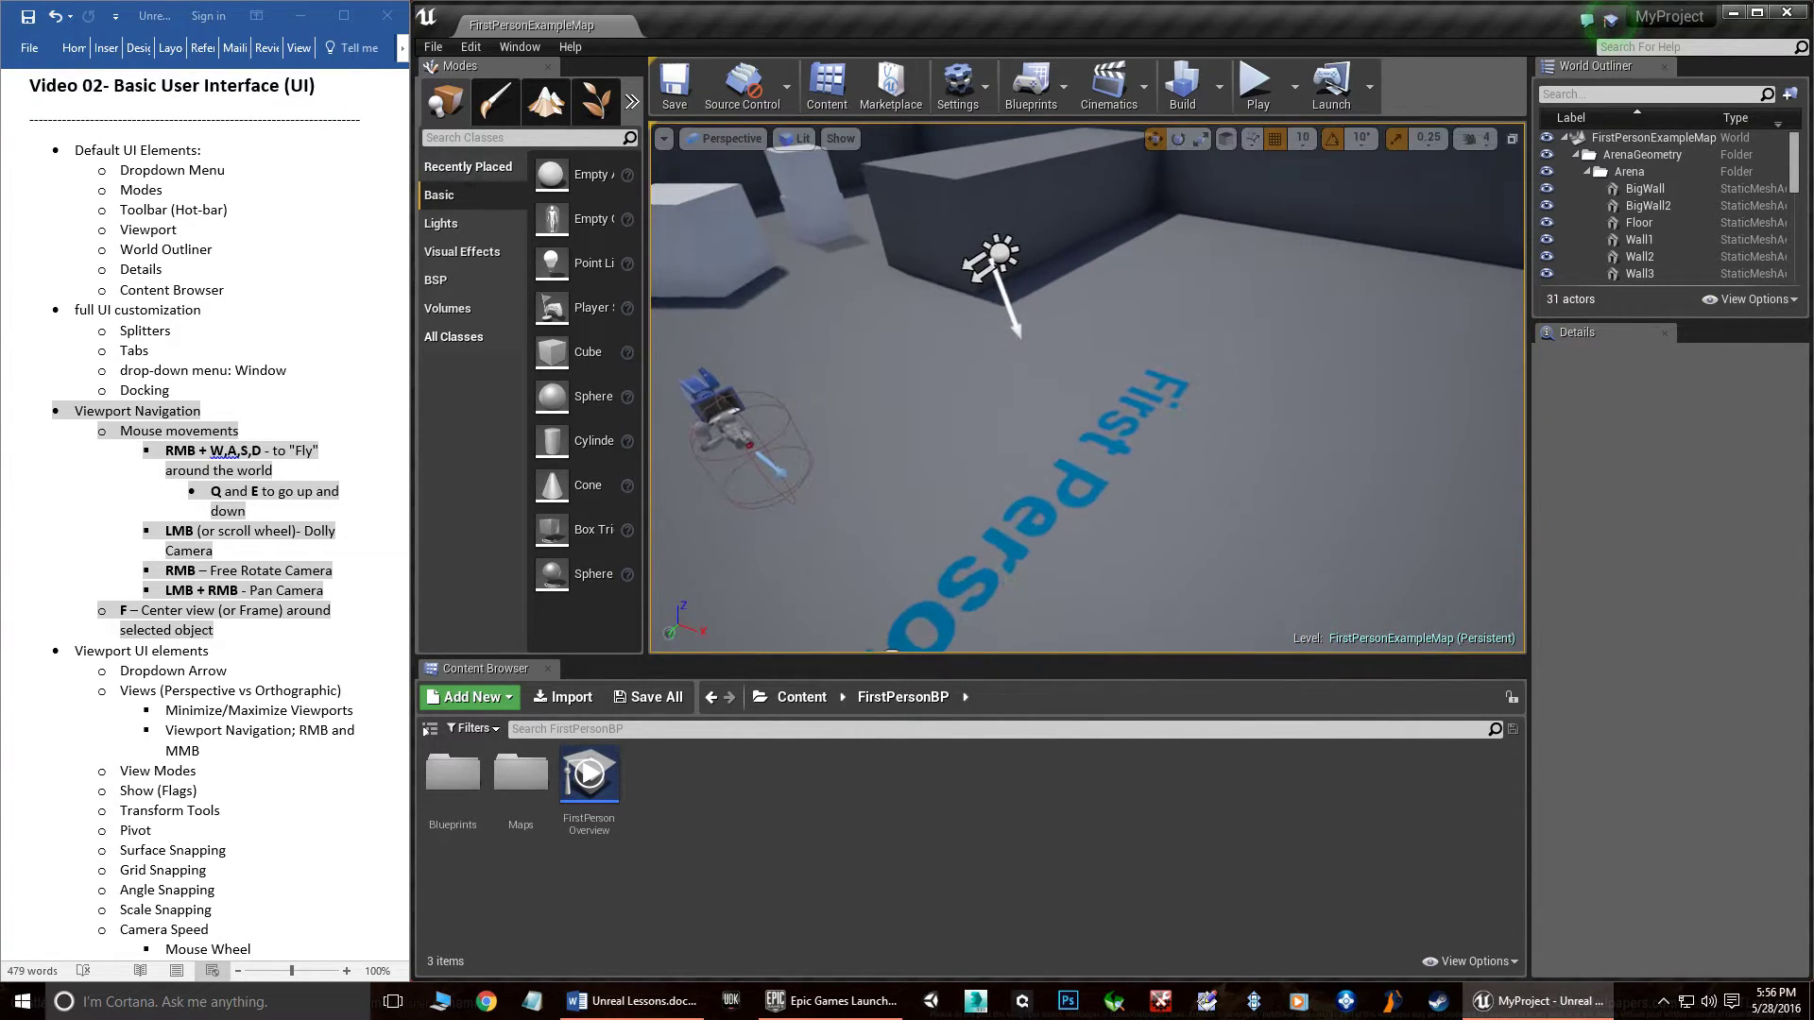
- Select EditorCube18 in the viewport and frame it, with the camera backed off to show the whole cube stack
left_click(814, 221)
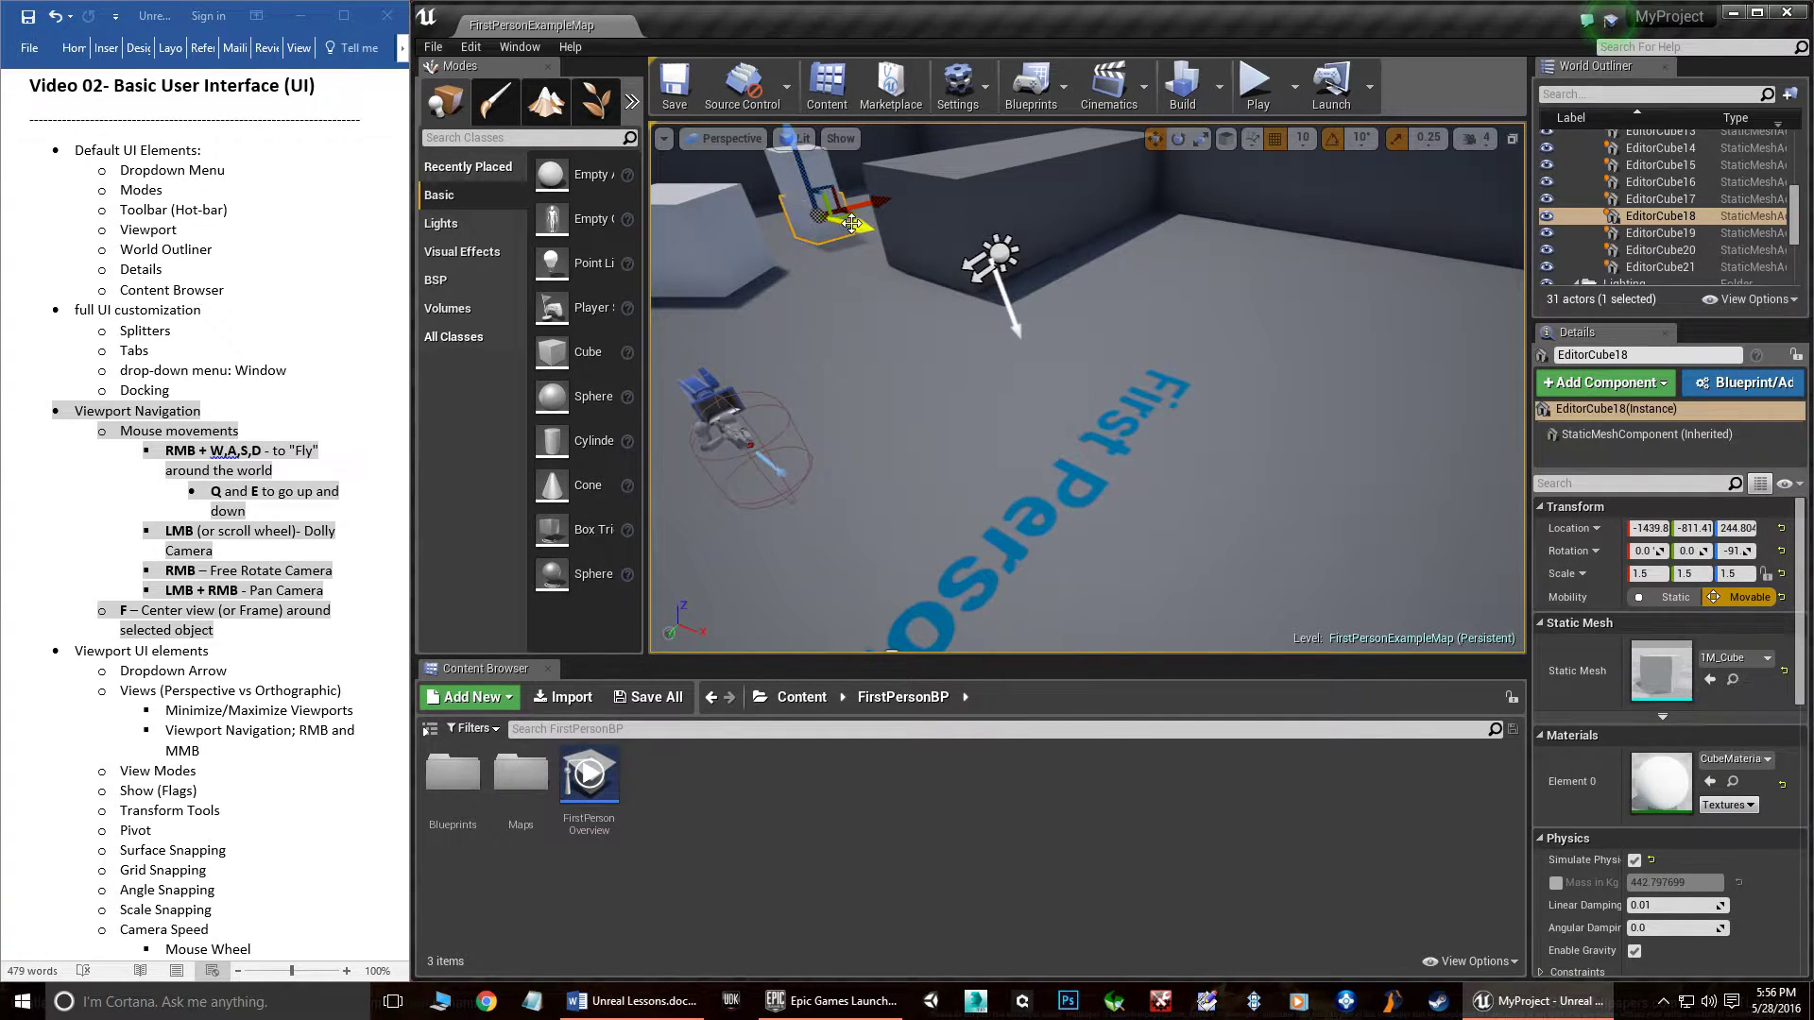
key("f")
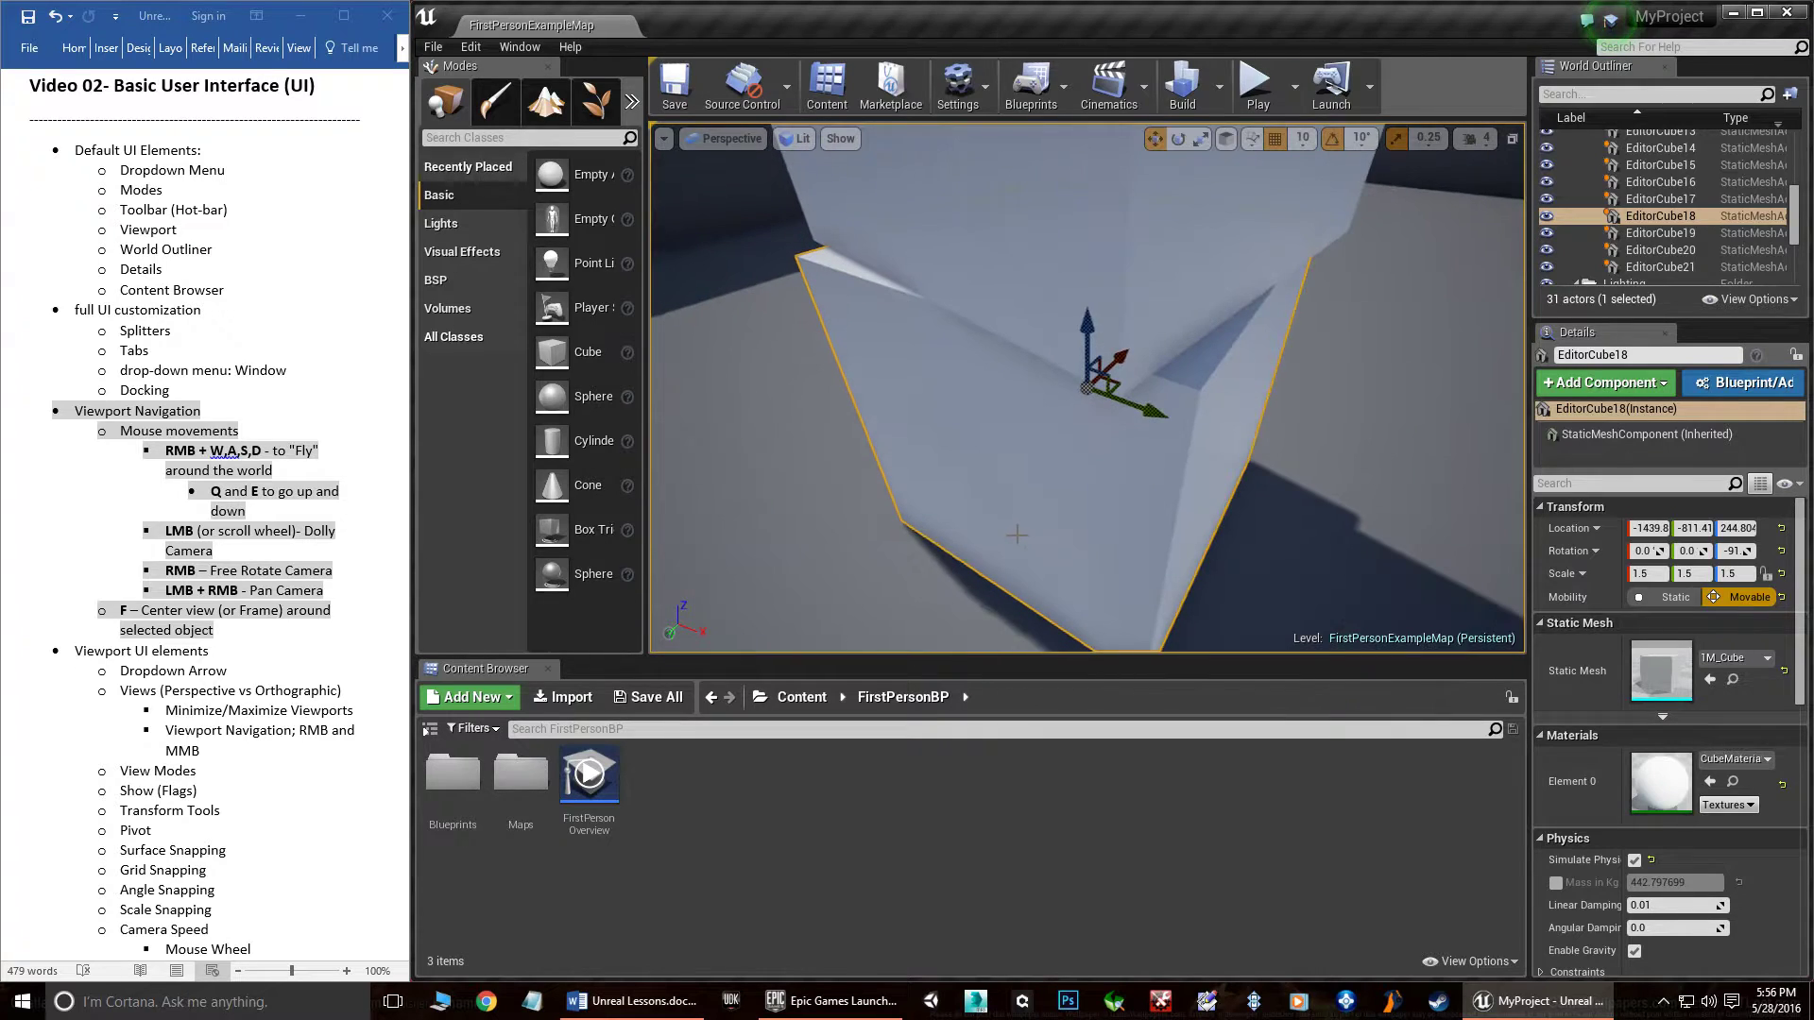
scroll(893, 571, "down", 5)
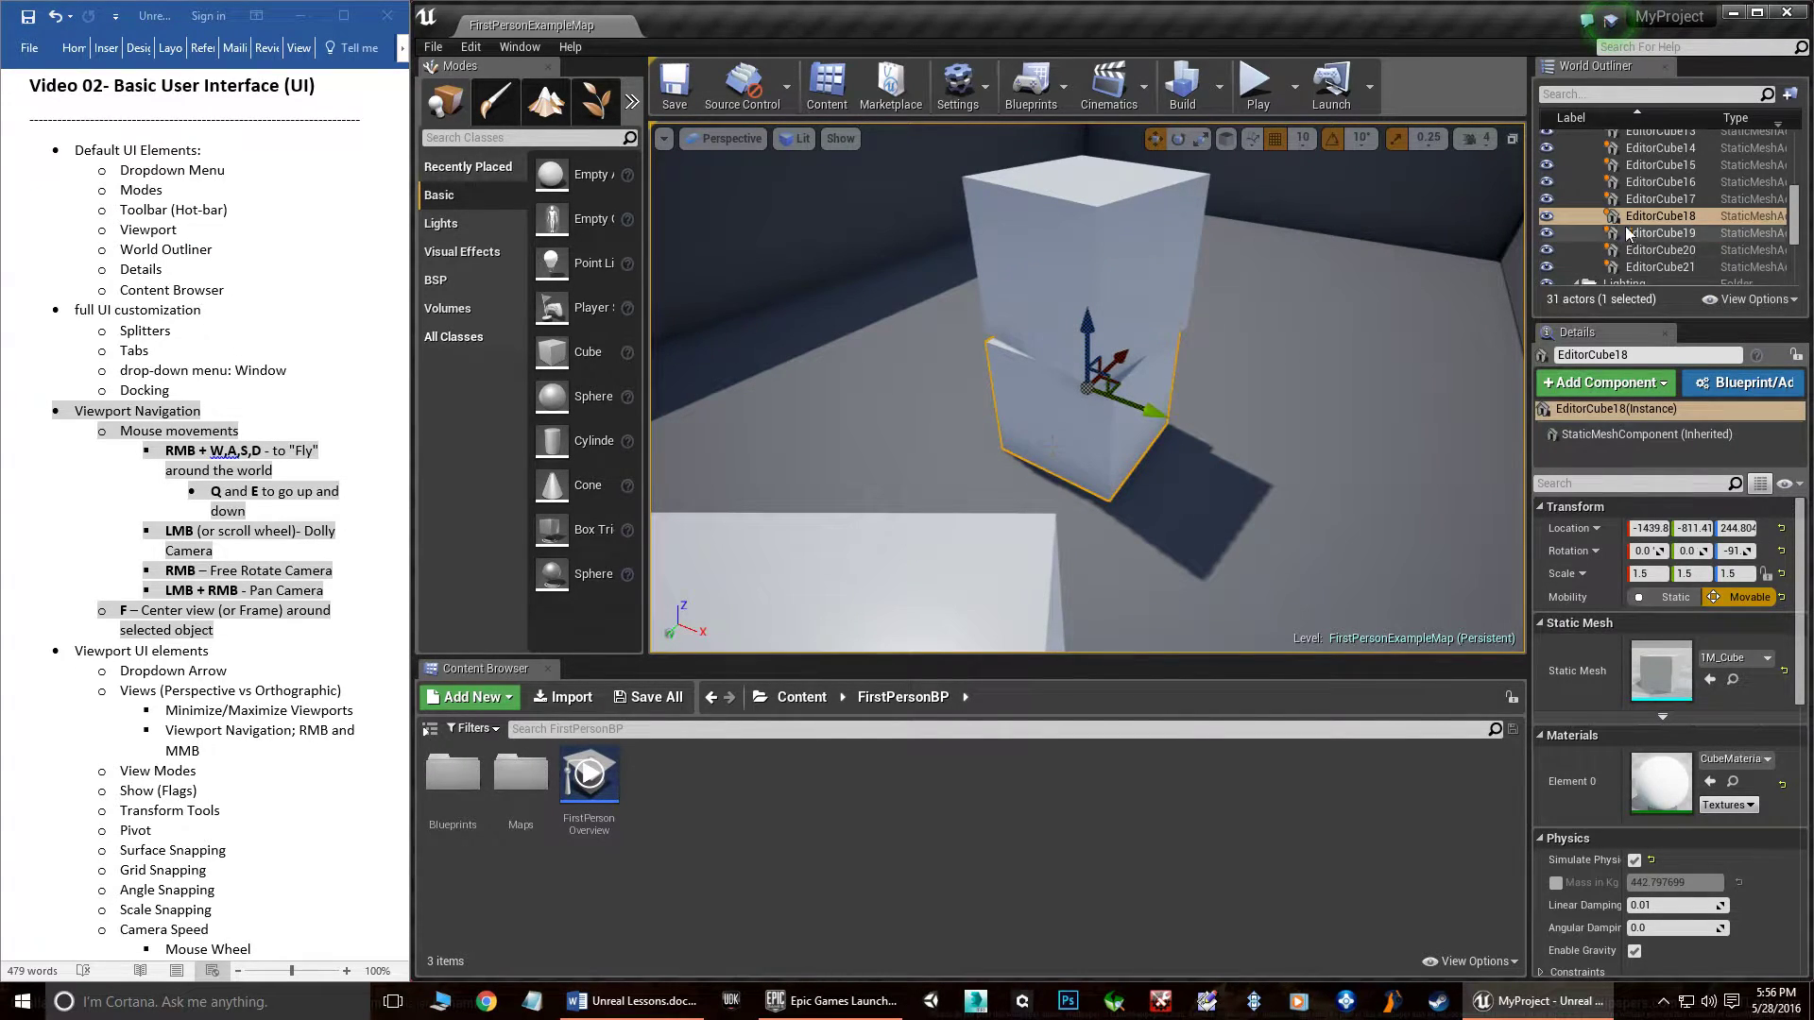
- Select EditorCube14 in the World Outliner and frame it in the viewport
left_click(1671, 148)
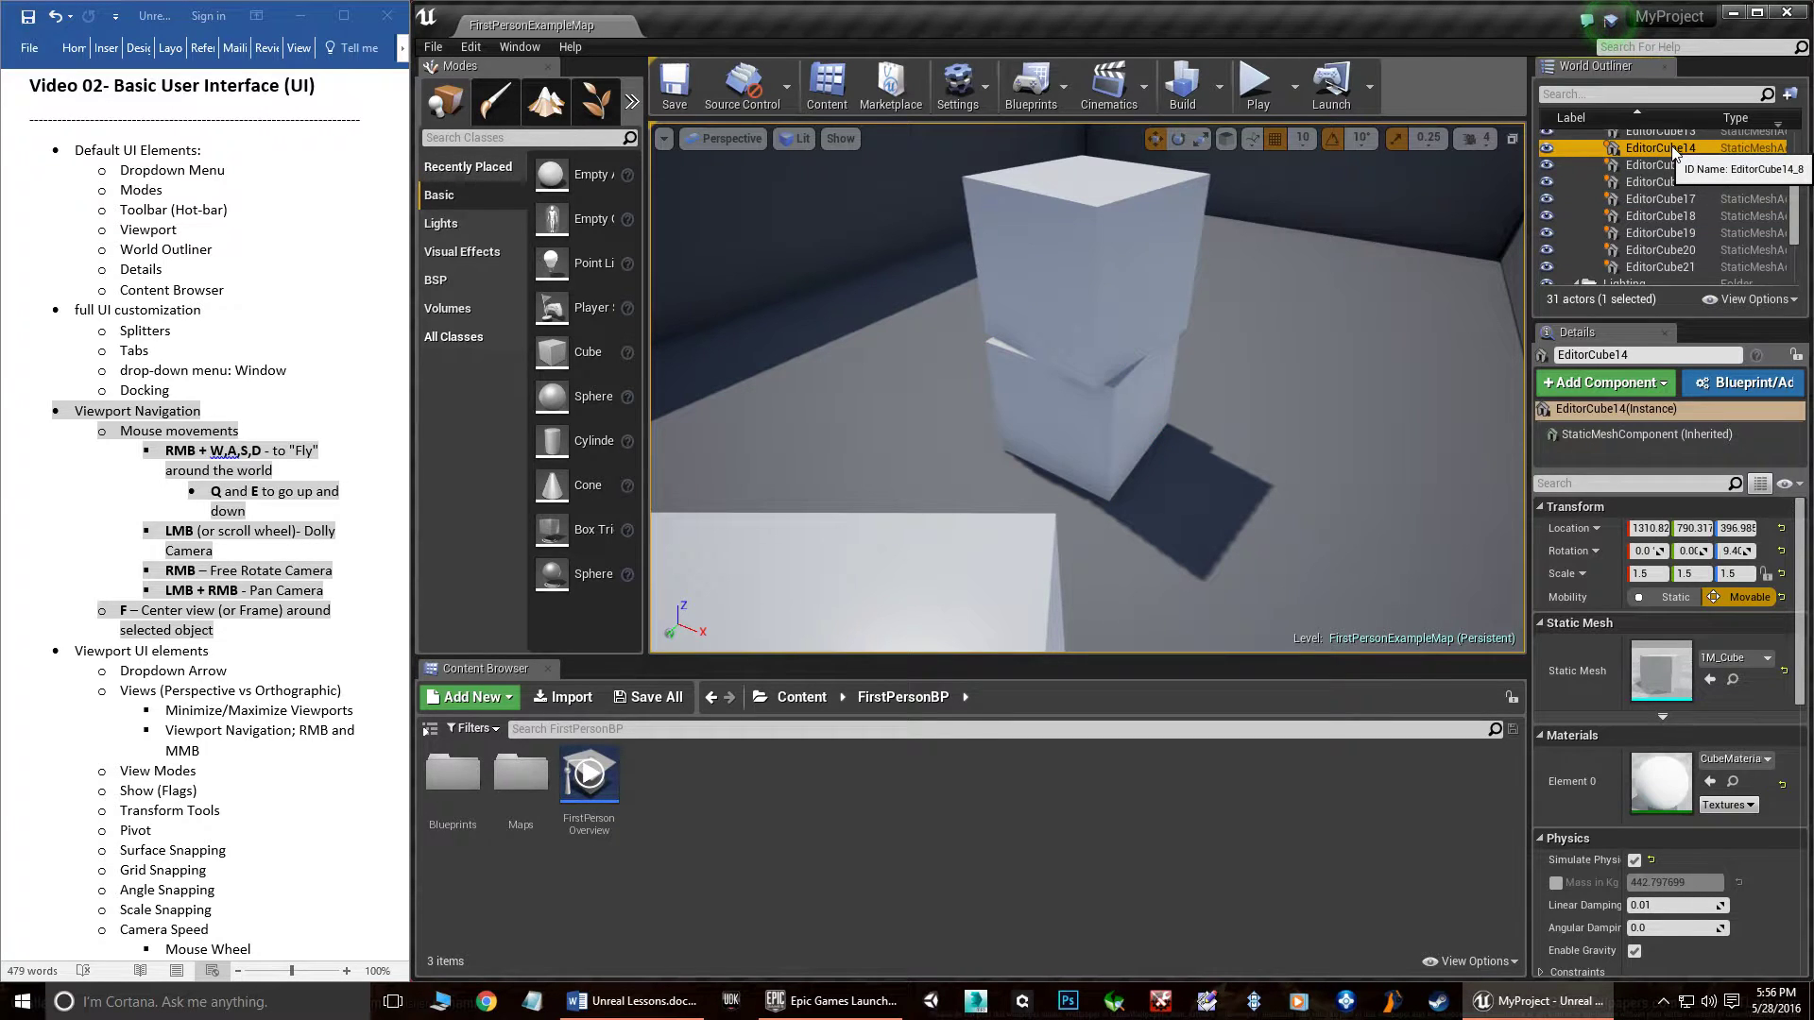
double_click(1670, 148)
key("w")
mouse_move(855, 442)
right_mouse_down()
mouse_move(954, 435)
mouse_move(671, 435)
mouse_move(857, 449)
right_mouse_up()
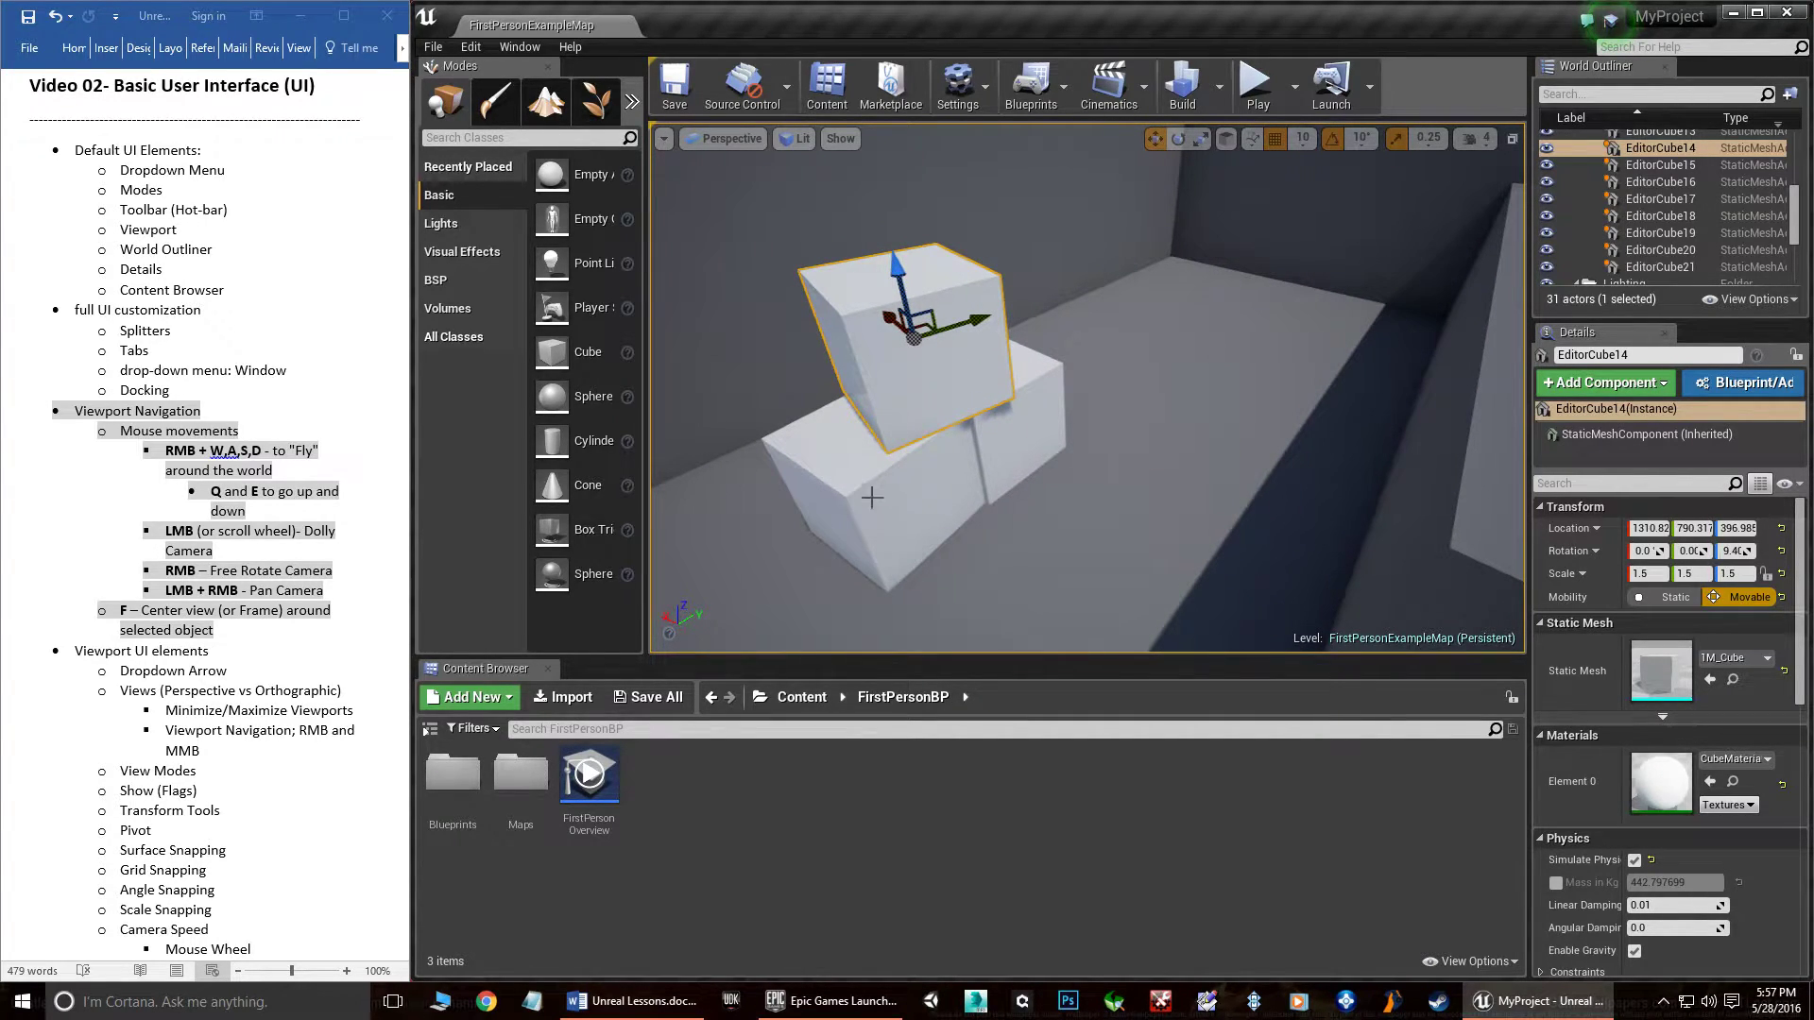
- In the Word notes, remove the Viewport Navigation highlight and highlight the Viewport UI elements section in grey
key("alt+Tab")
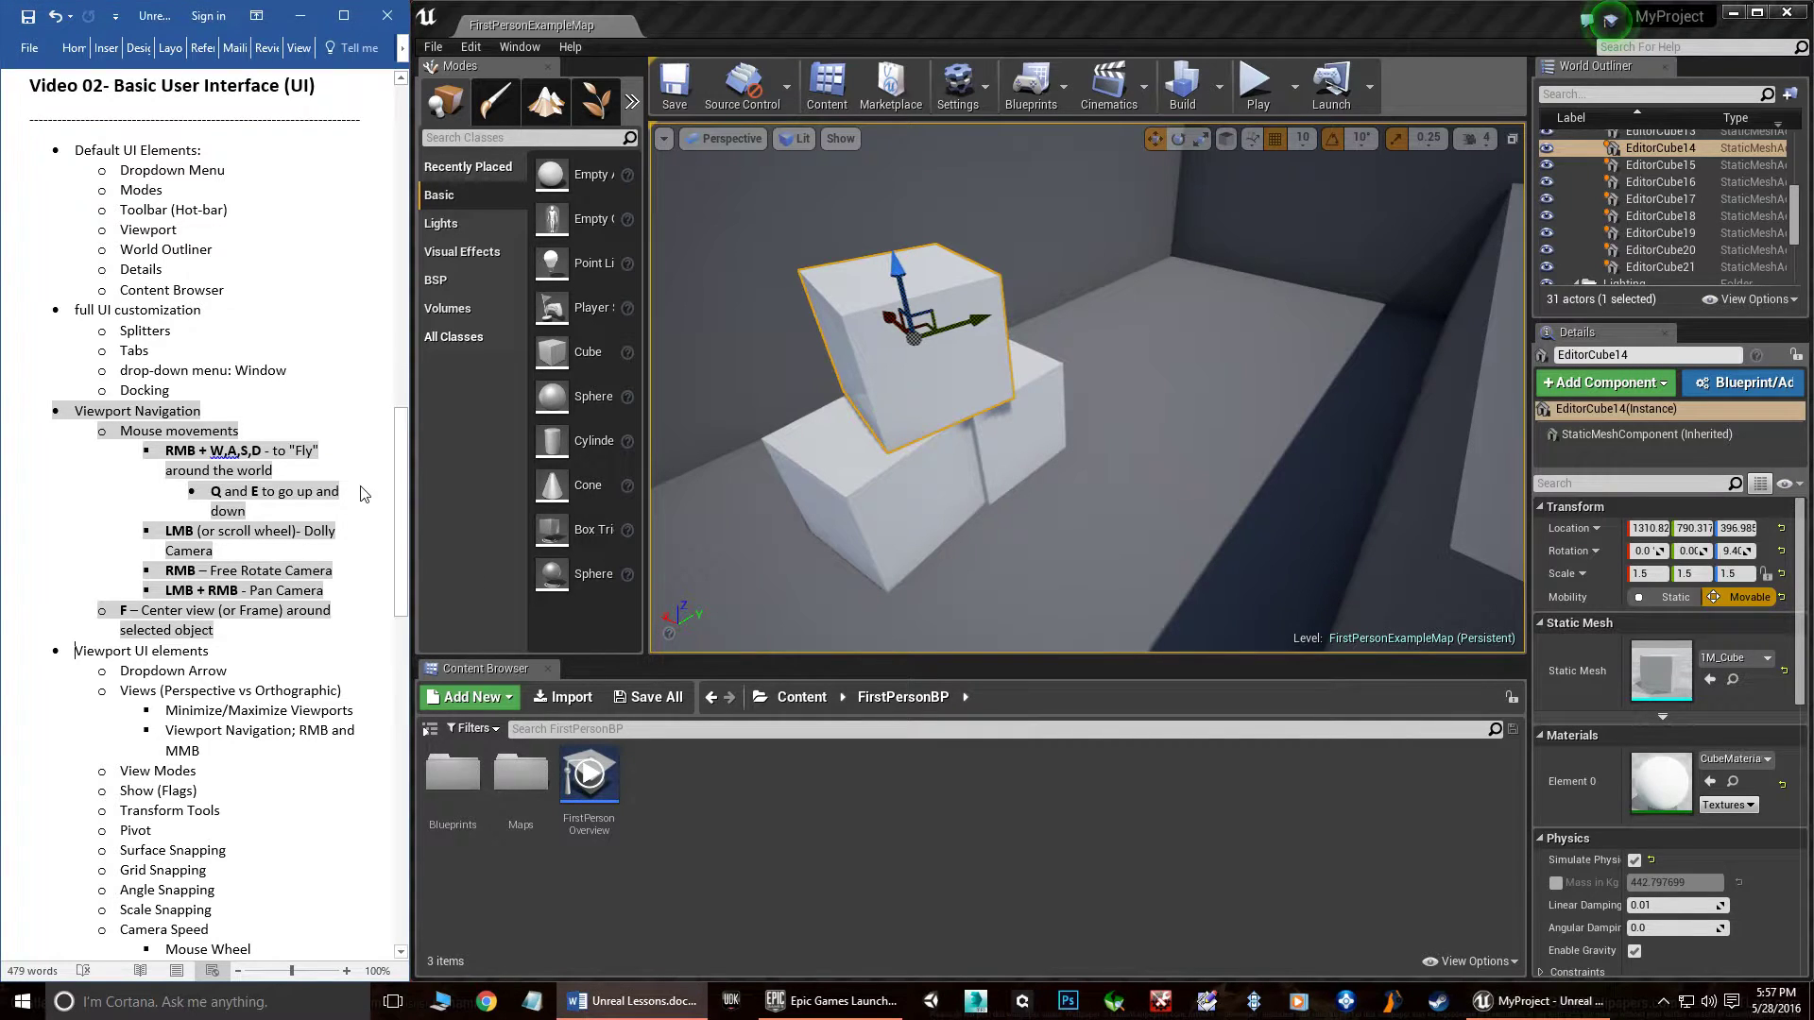
left_click(333, 615)
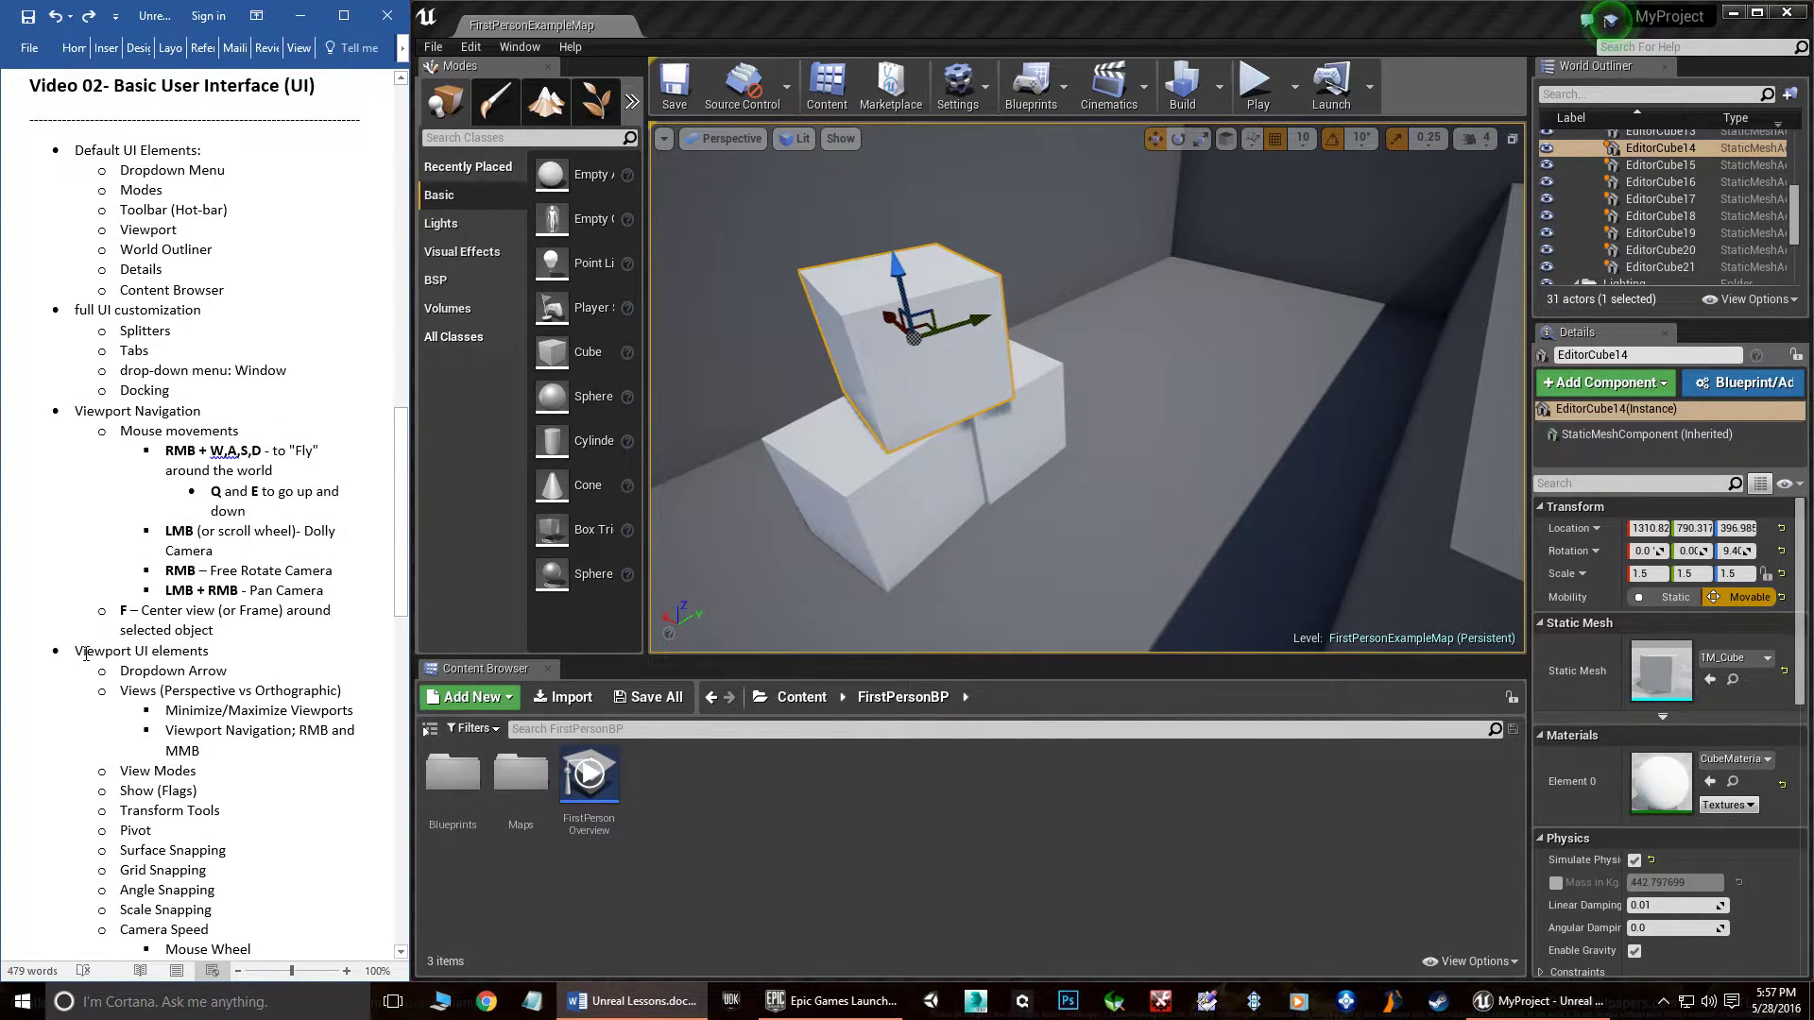
left_click_drag(74, 650, 260, 940)
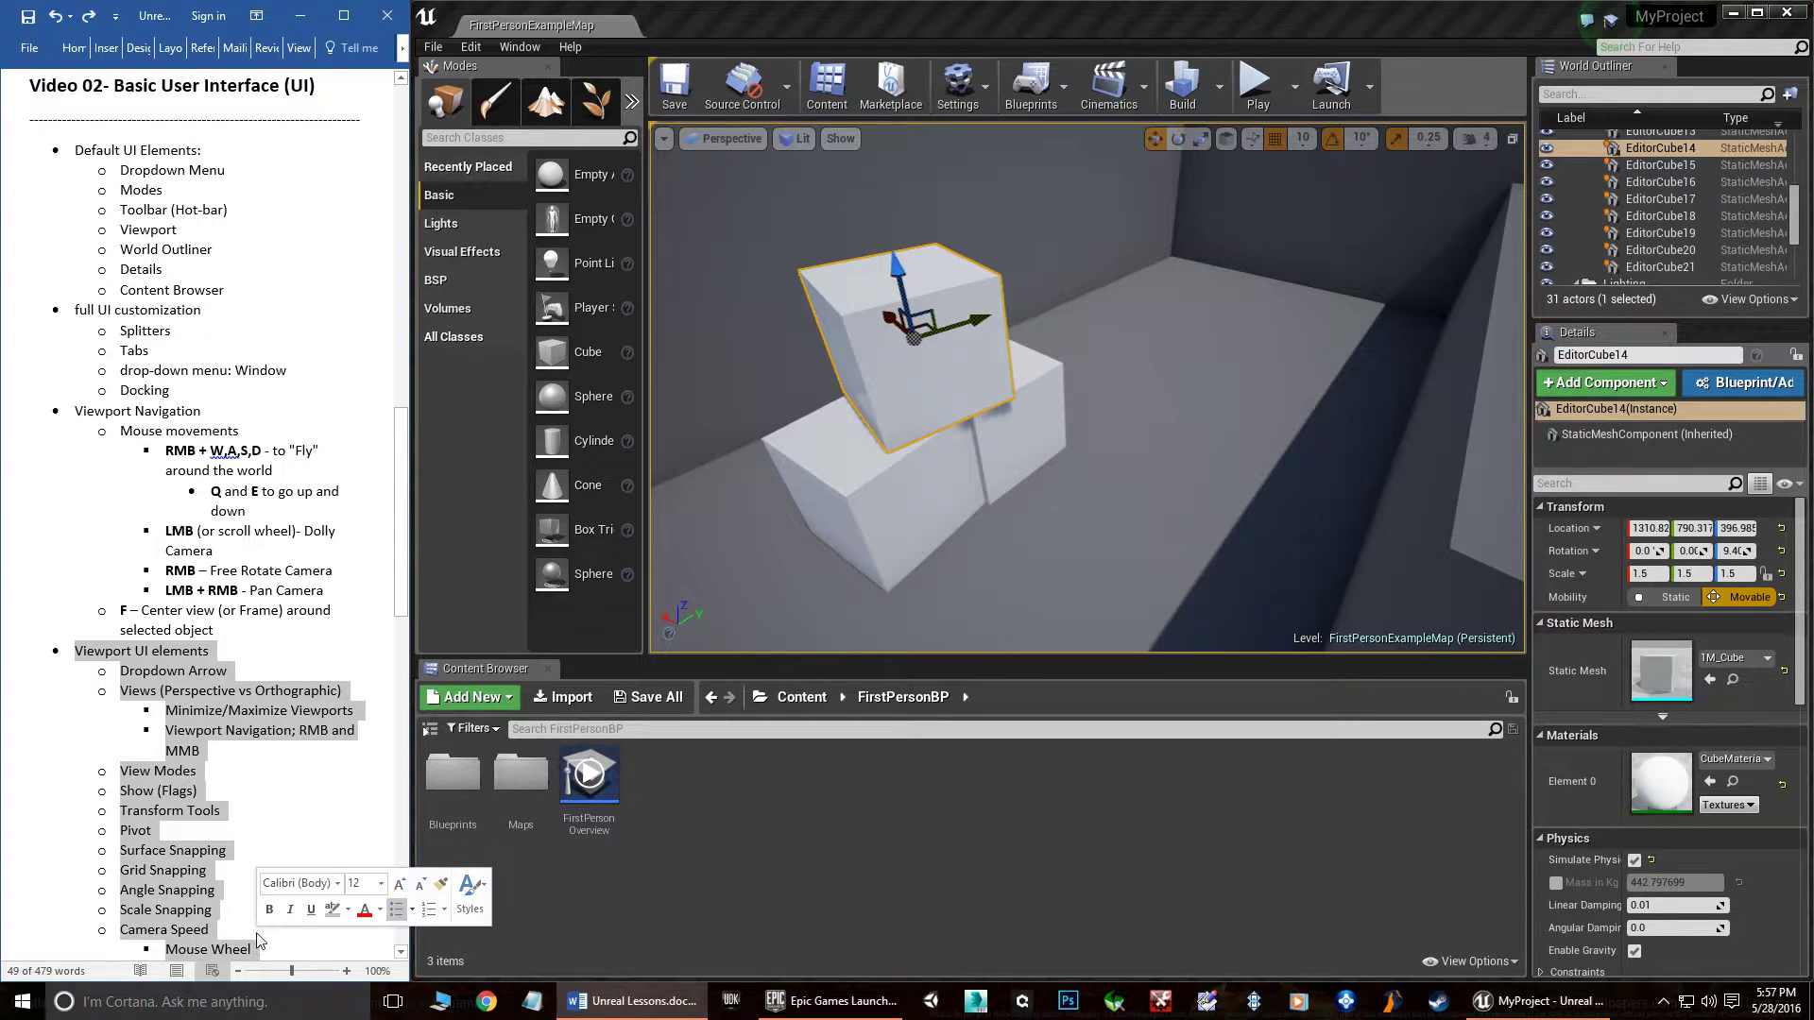
left_click(333, 911)
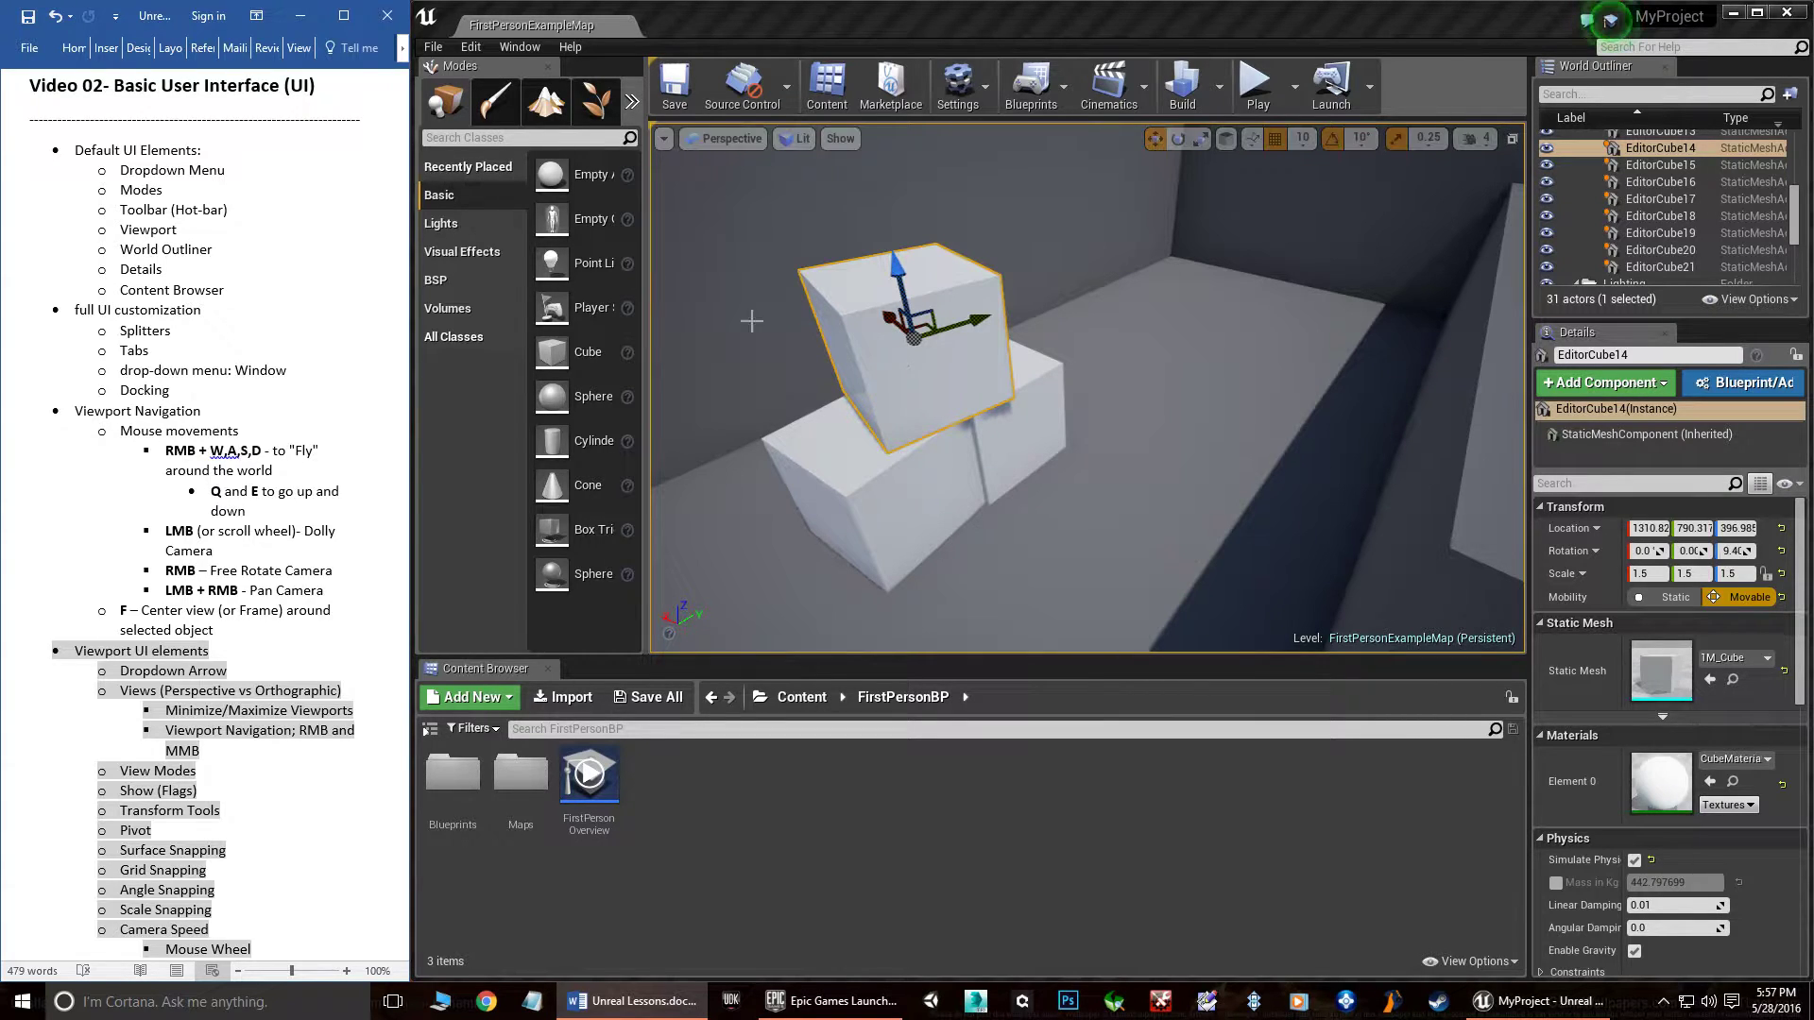
- In Unreal Editor, review the viewport options and toggle Game View on and off while viewing the arena from above
left_click(665, 139)
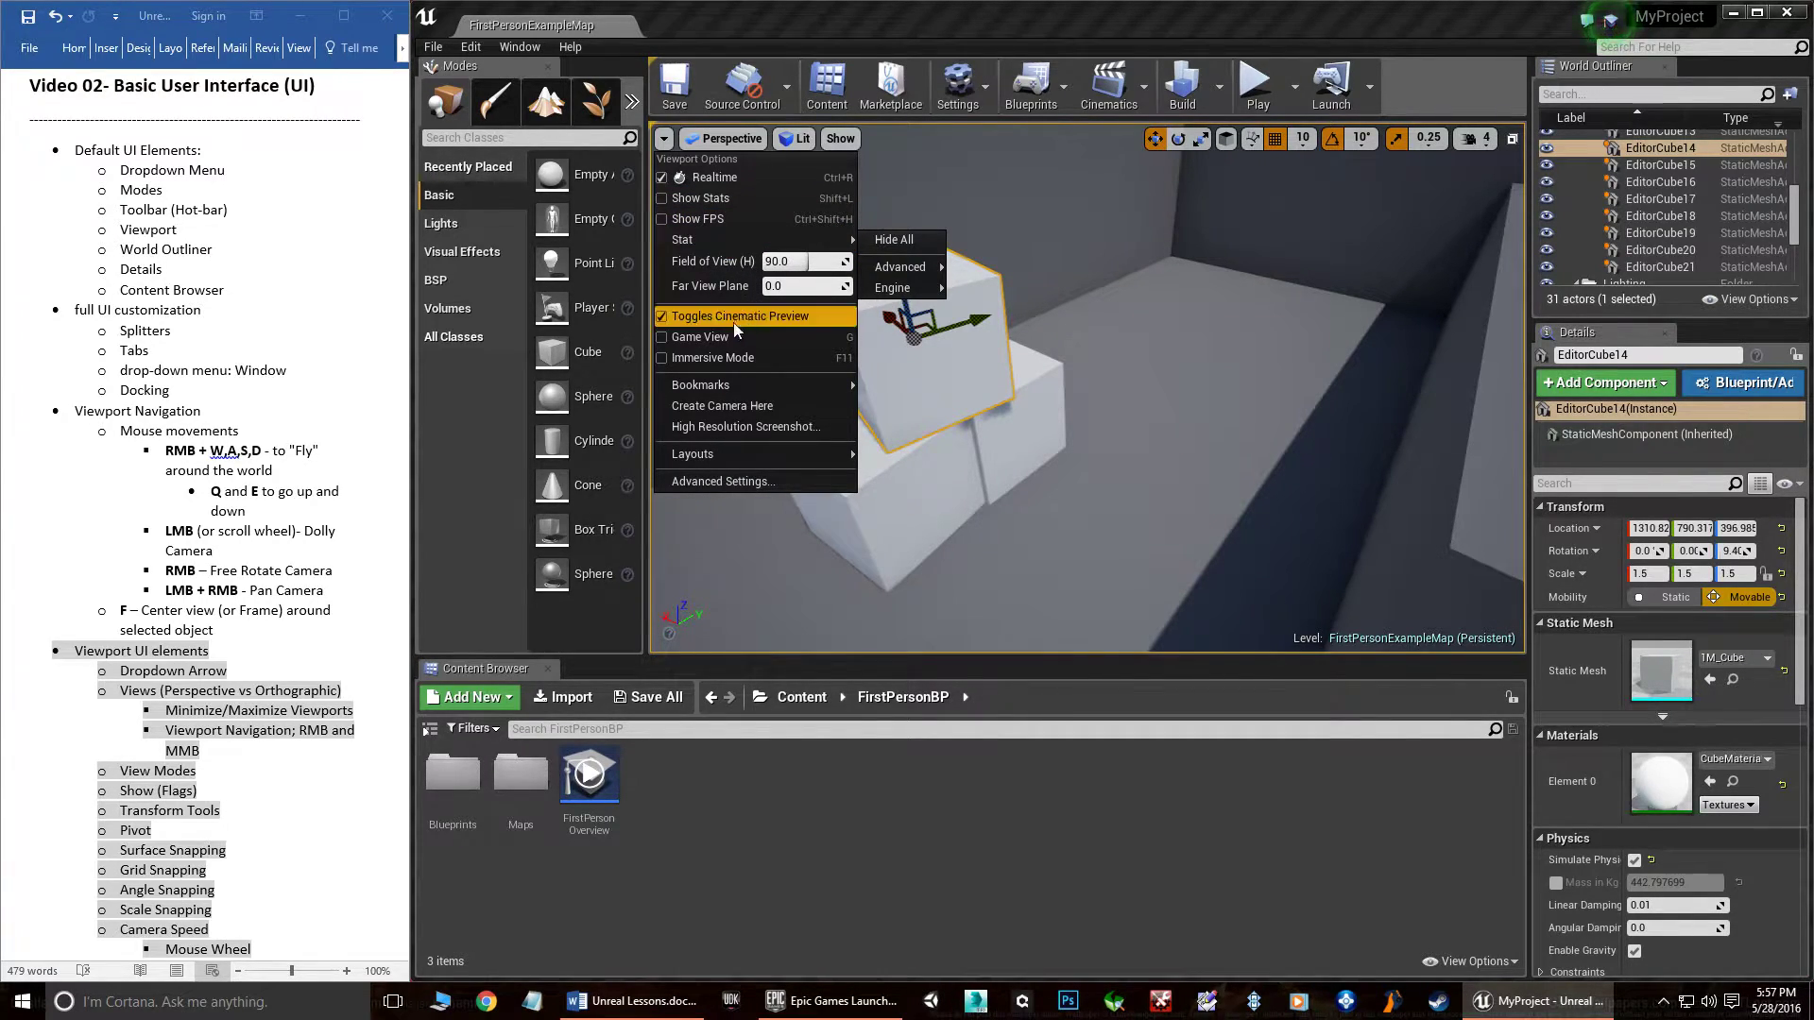
key("s")
right_click_drag(1089, 405, 1089, 404)
key("e")
key("g")
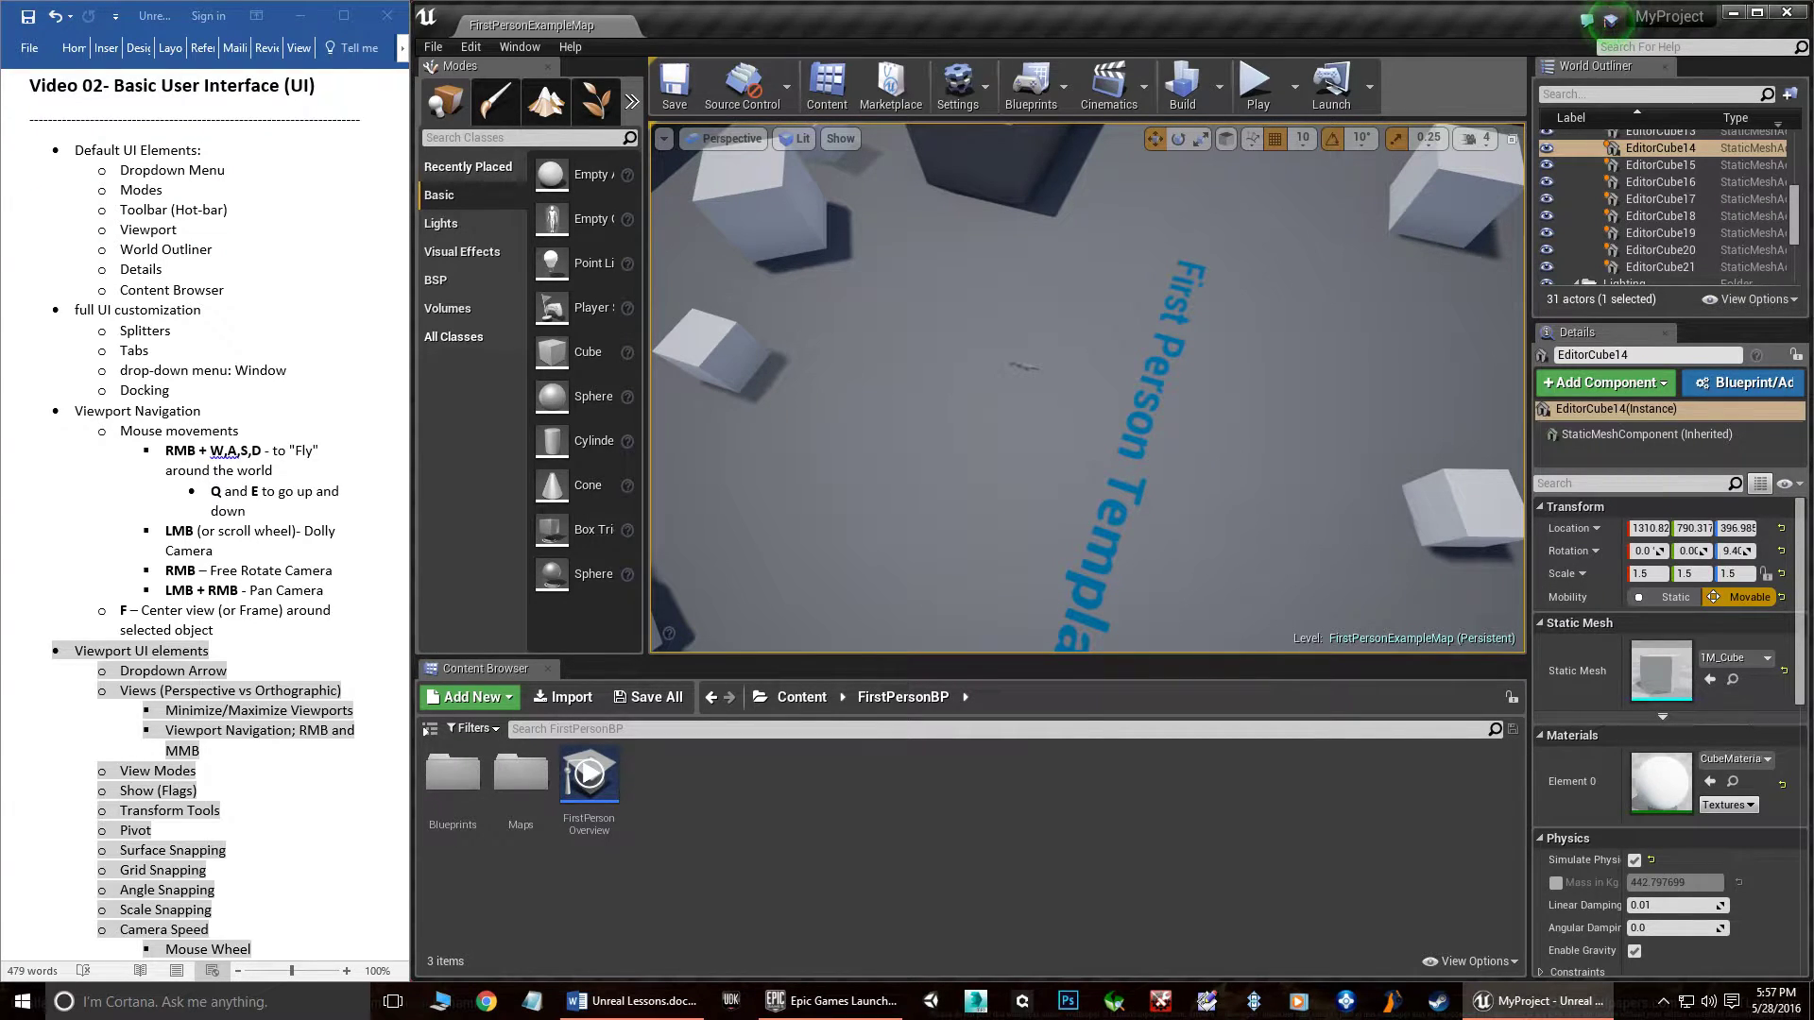
key("g")
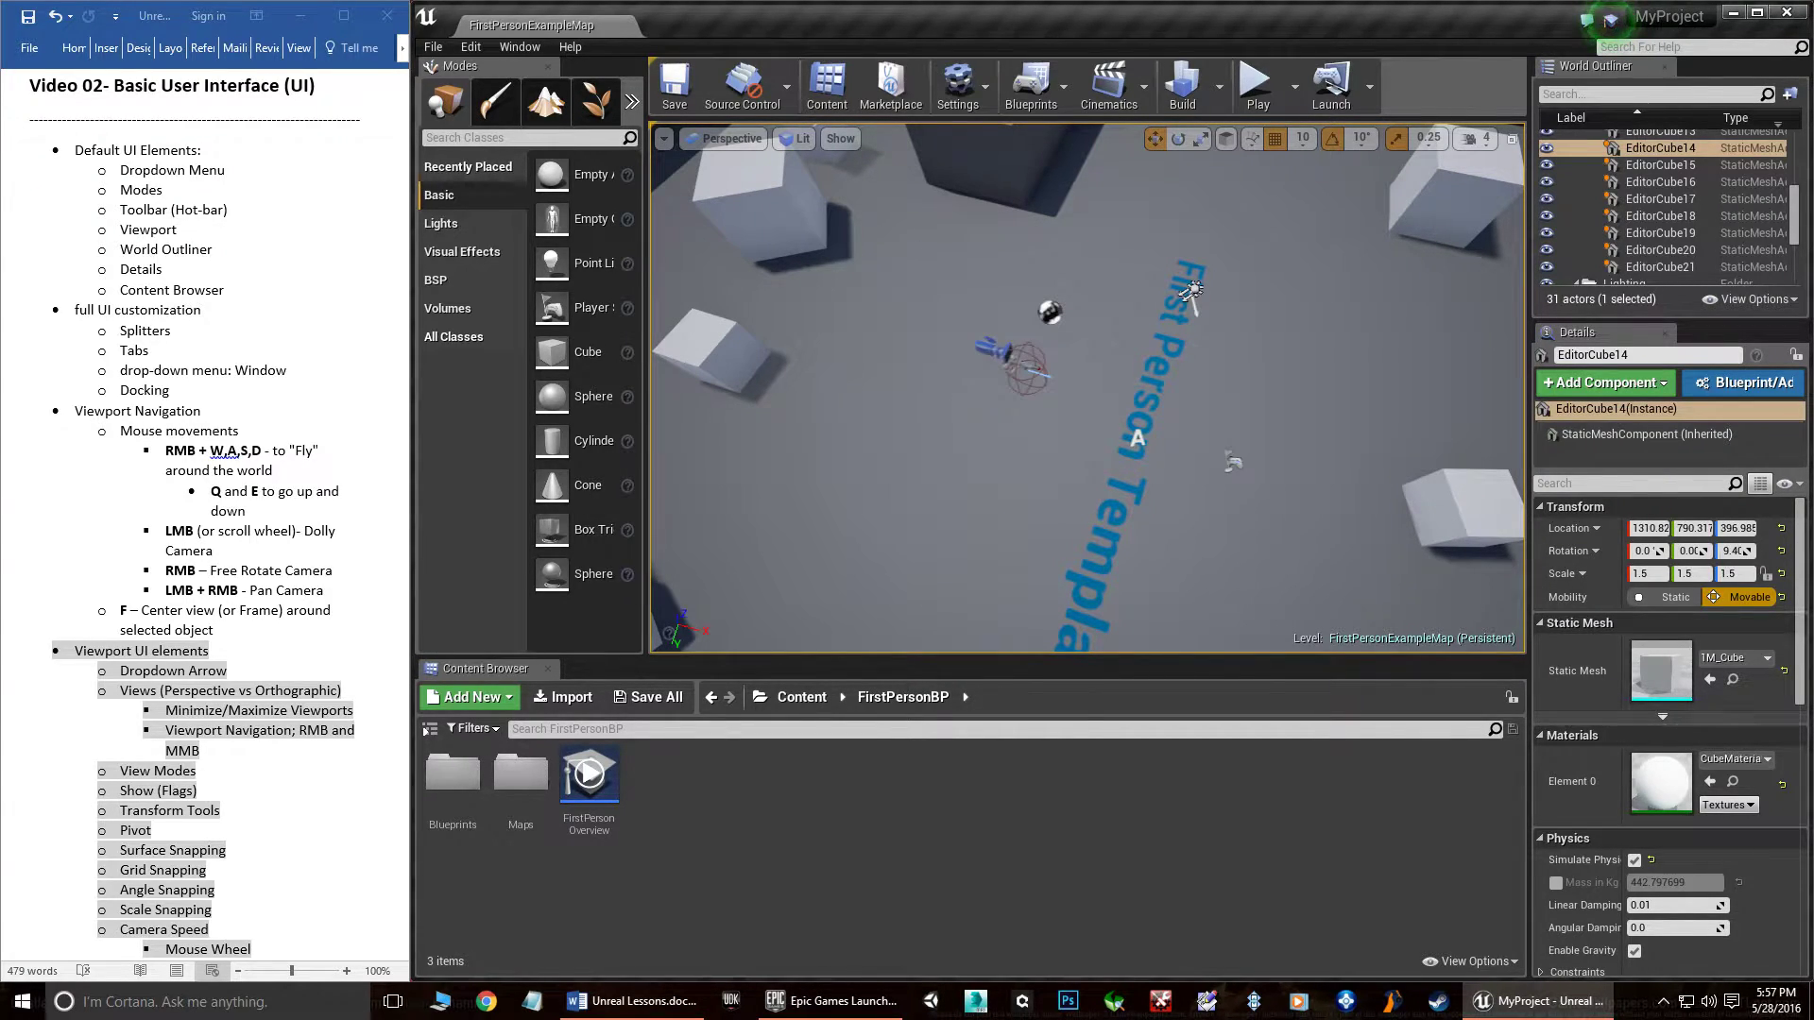
right_click_drag(1087, 388, 1064, 319)
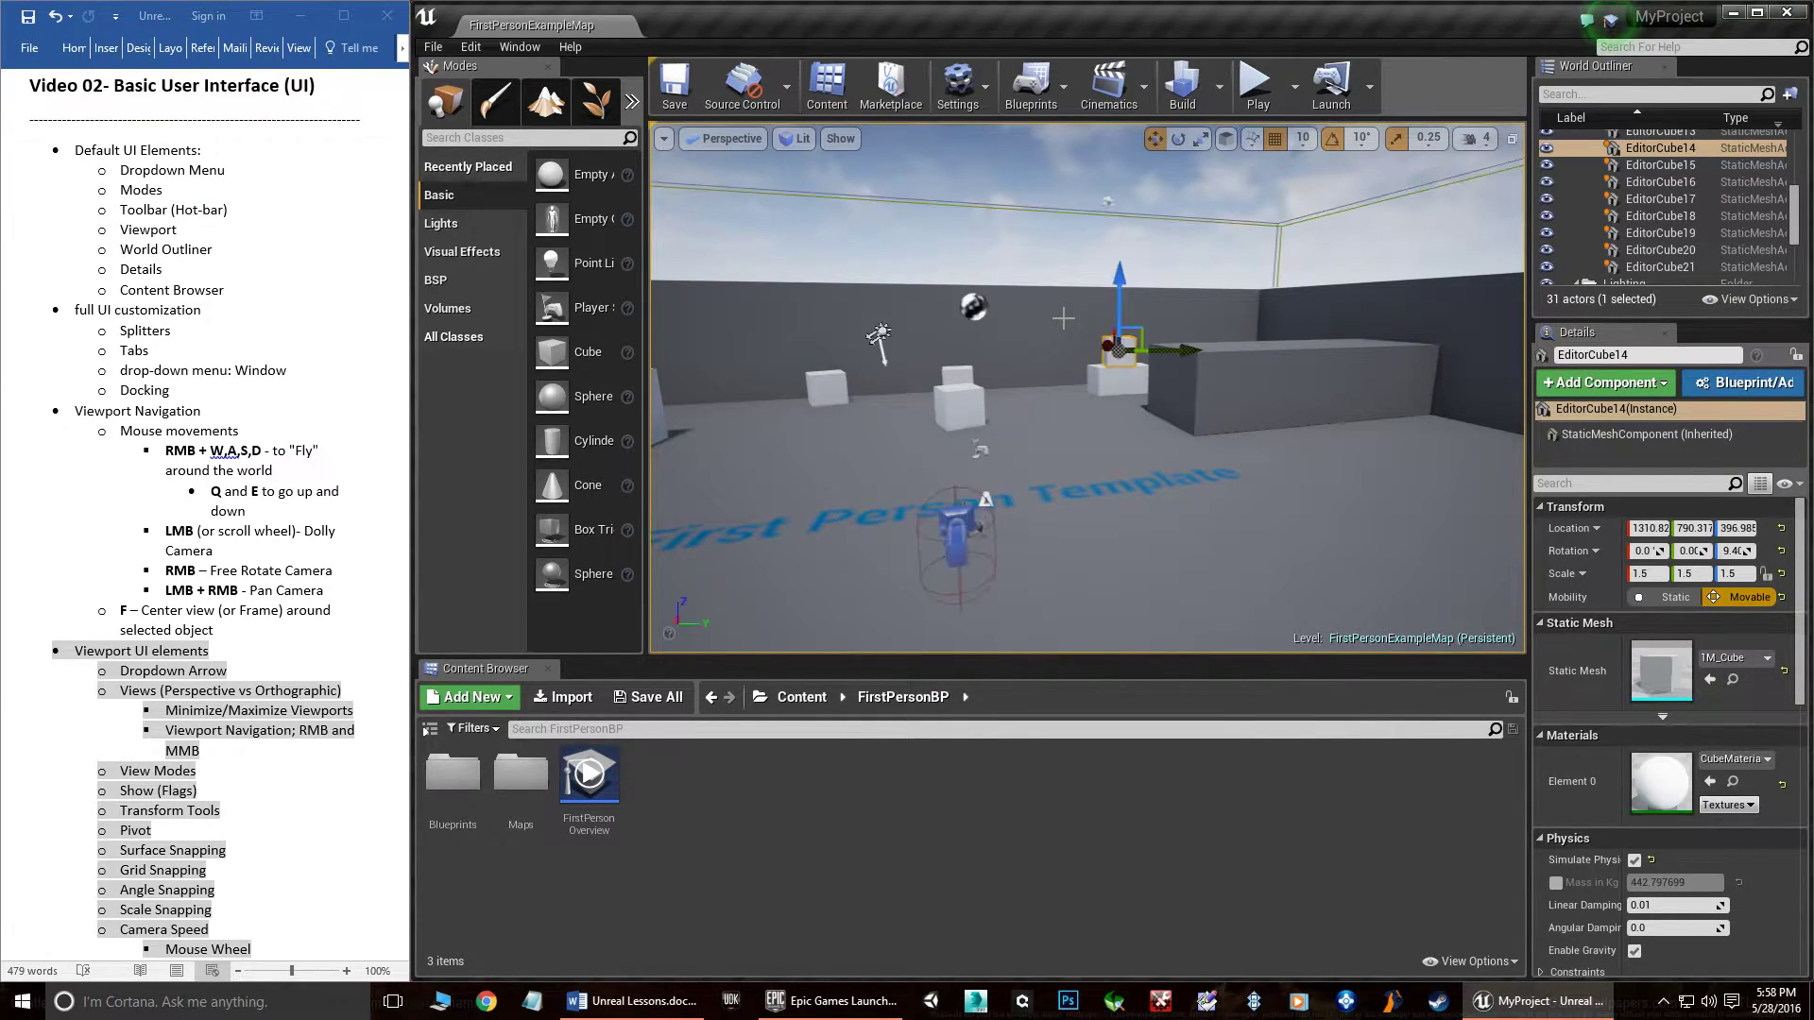
- Examine the available viewport pane layouts and the list of perspective and orthographic views
left_click(662, 139)
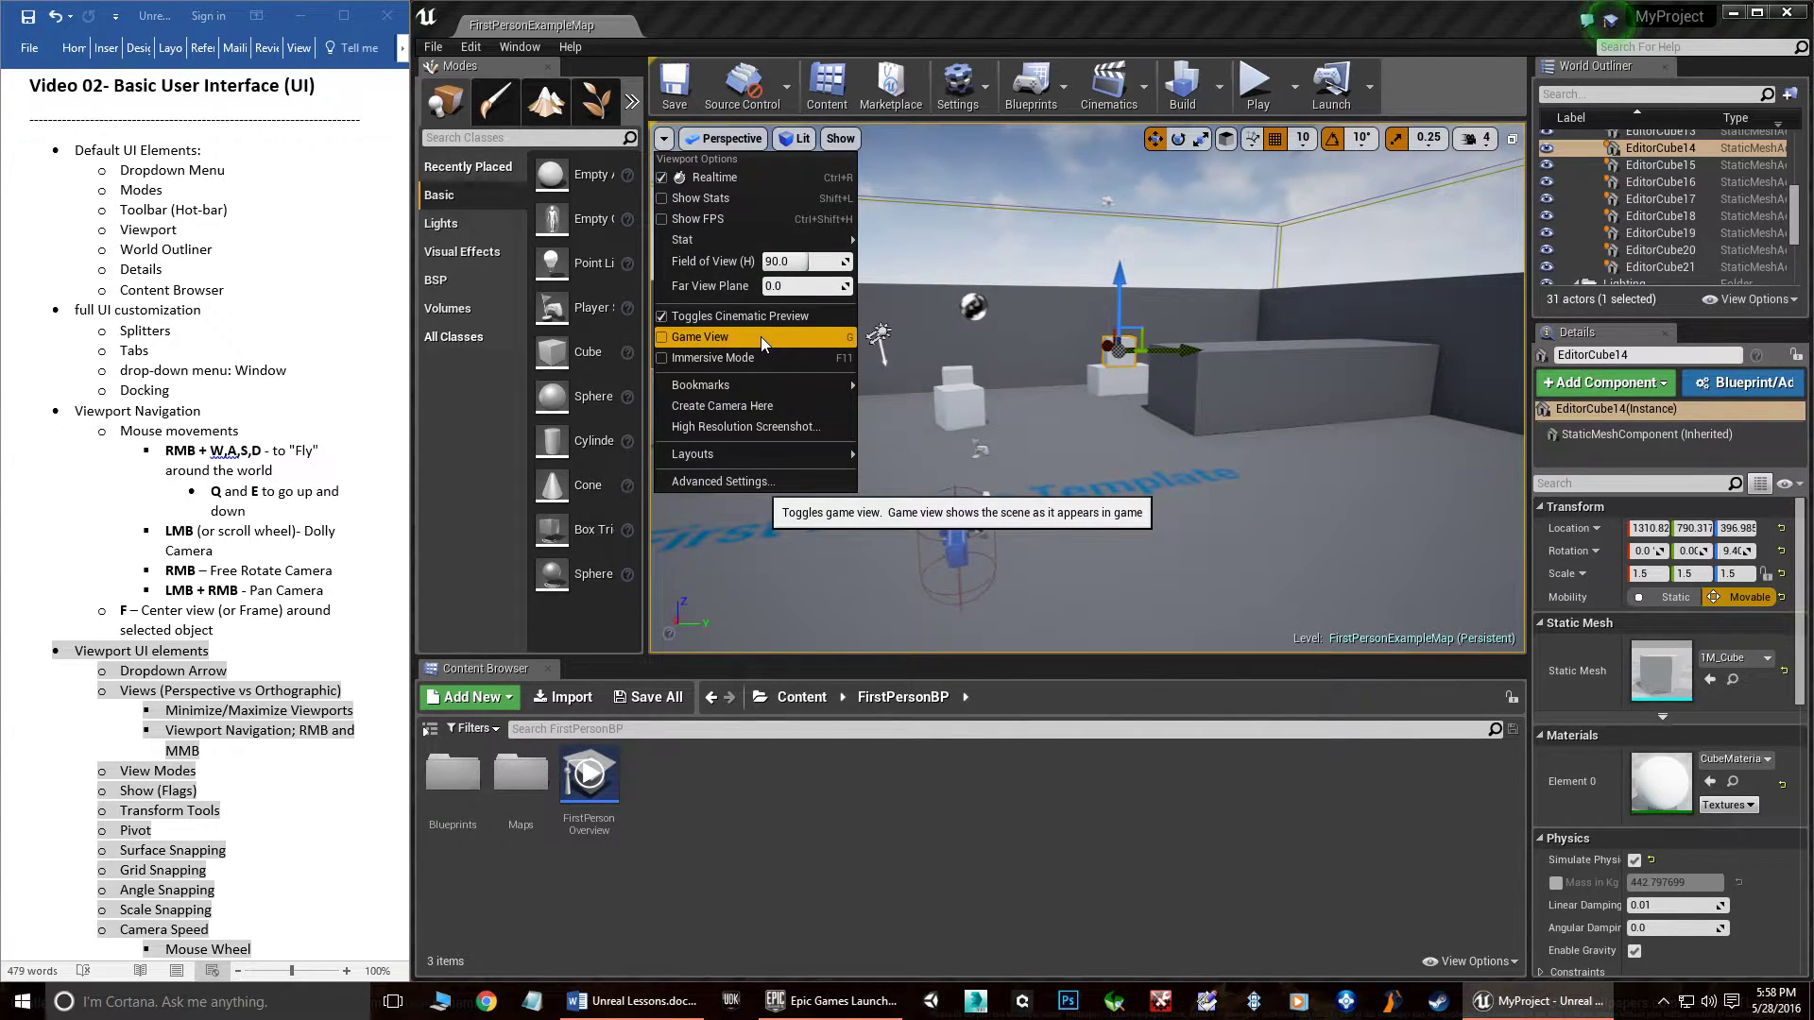
mouse_move(735, 461)
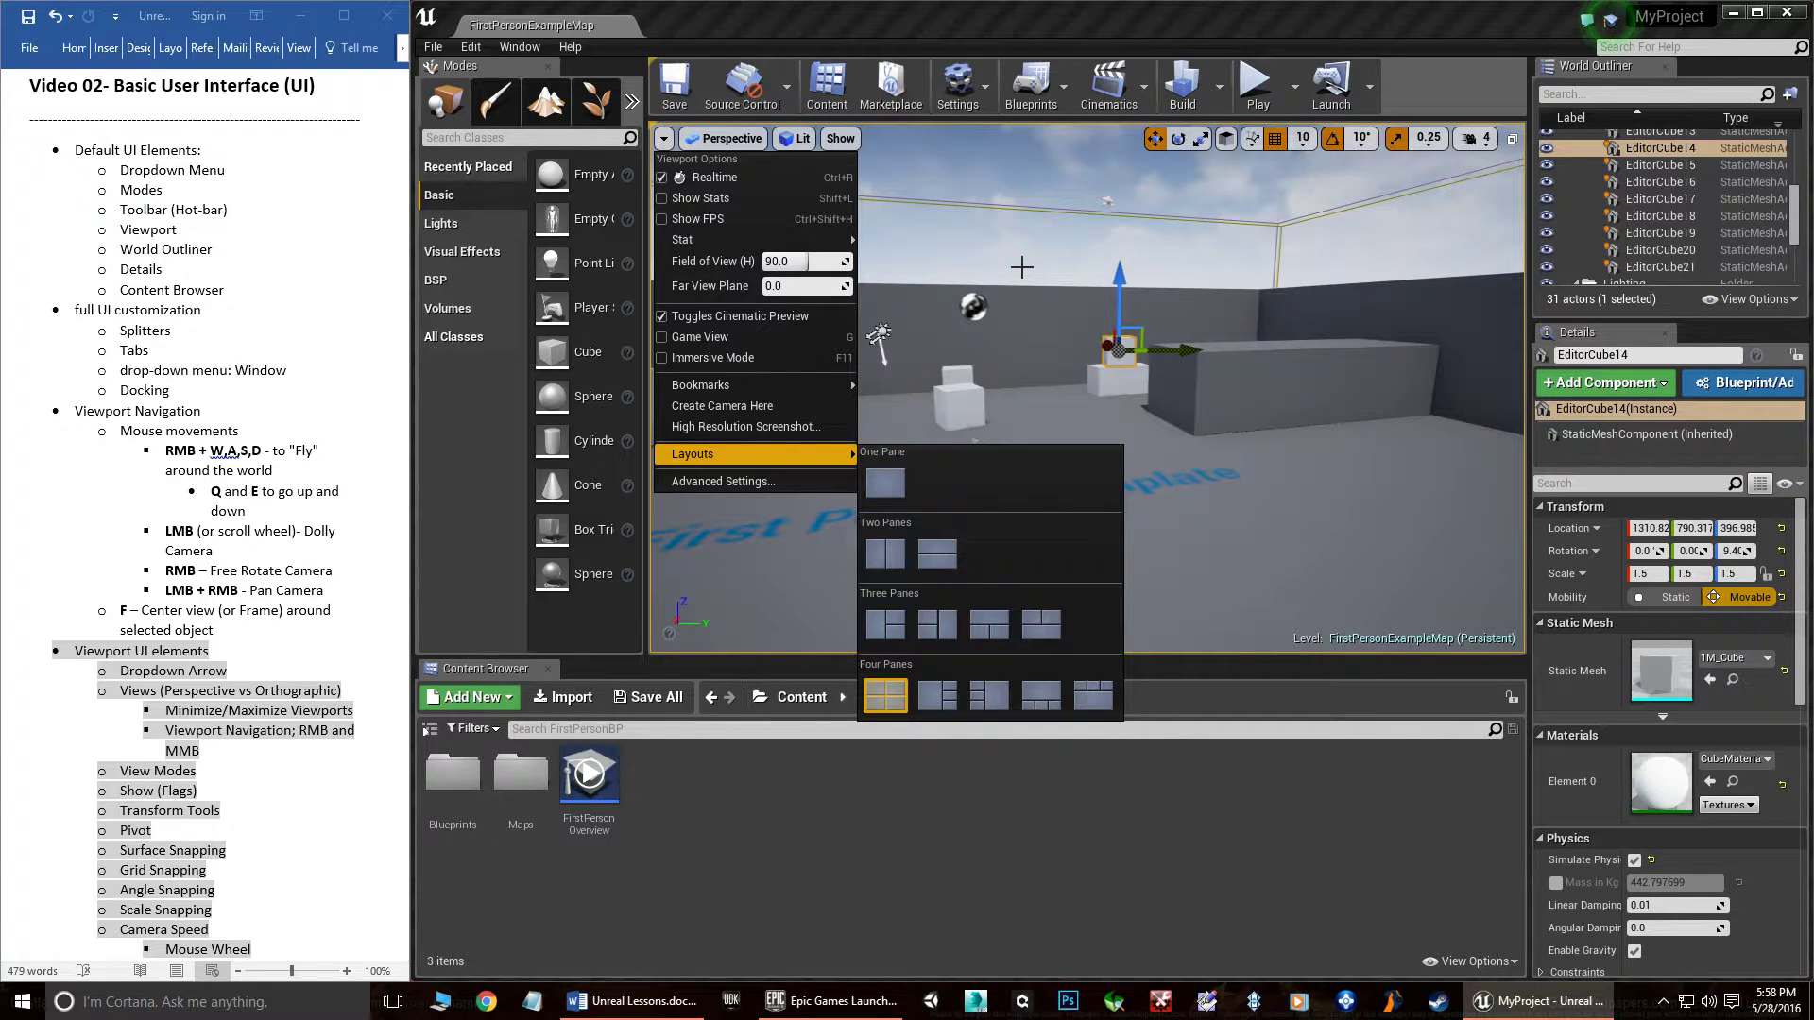
left_click(720, 141)
left_click(720, 141)
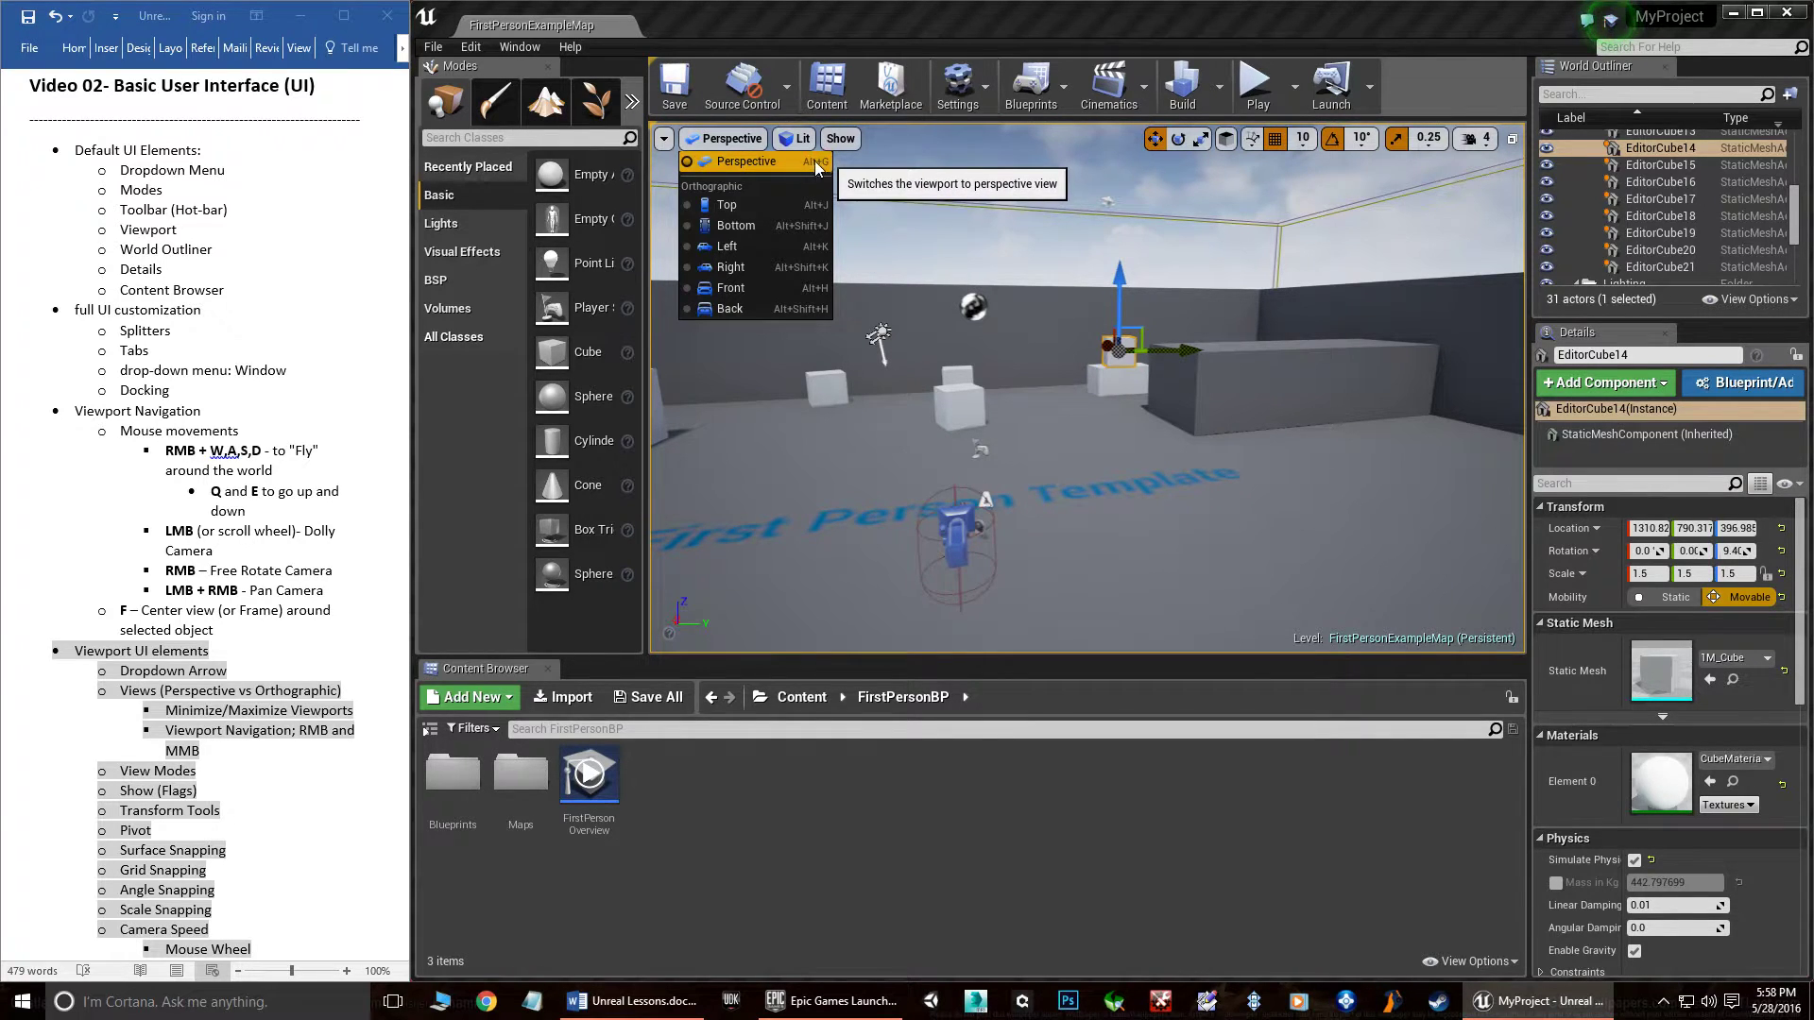
left_click(729, 288)
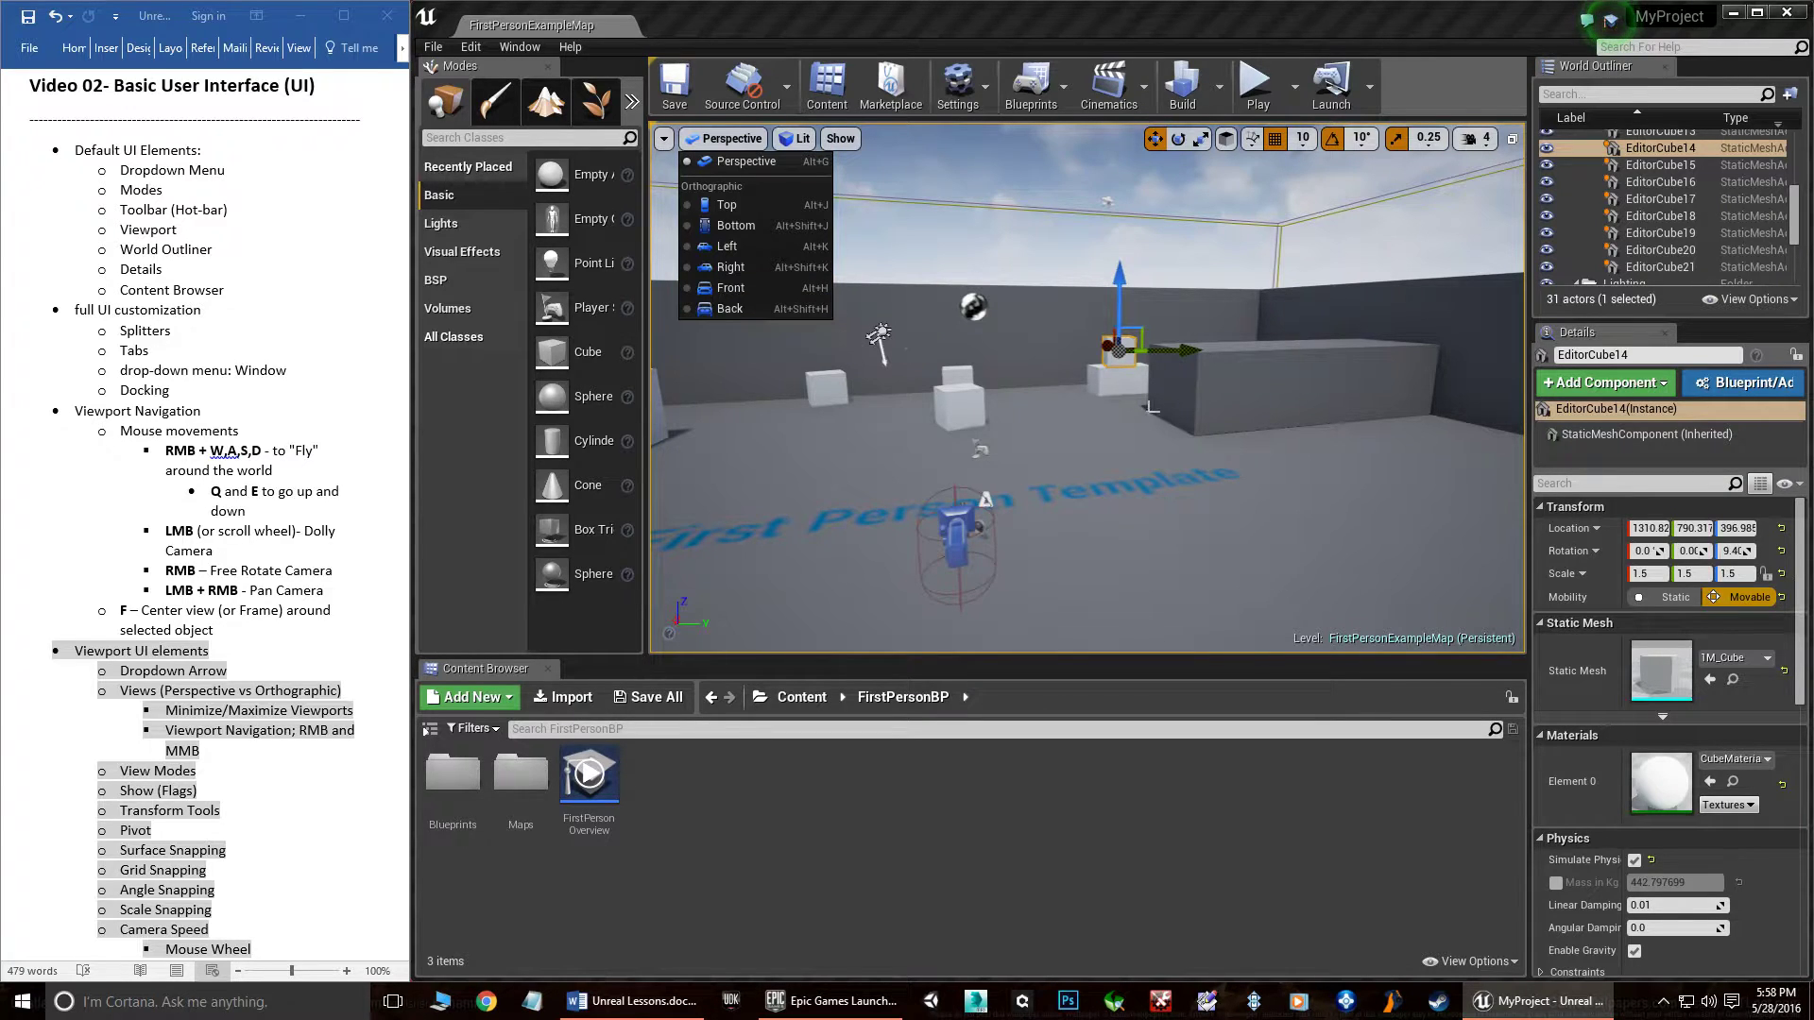
- Position the perspective camera high above the arena so that it looks straight down at the floor
key("s")
right_click_drag(1087, 387, 1106, 463)
key("w")
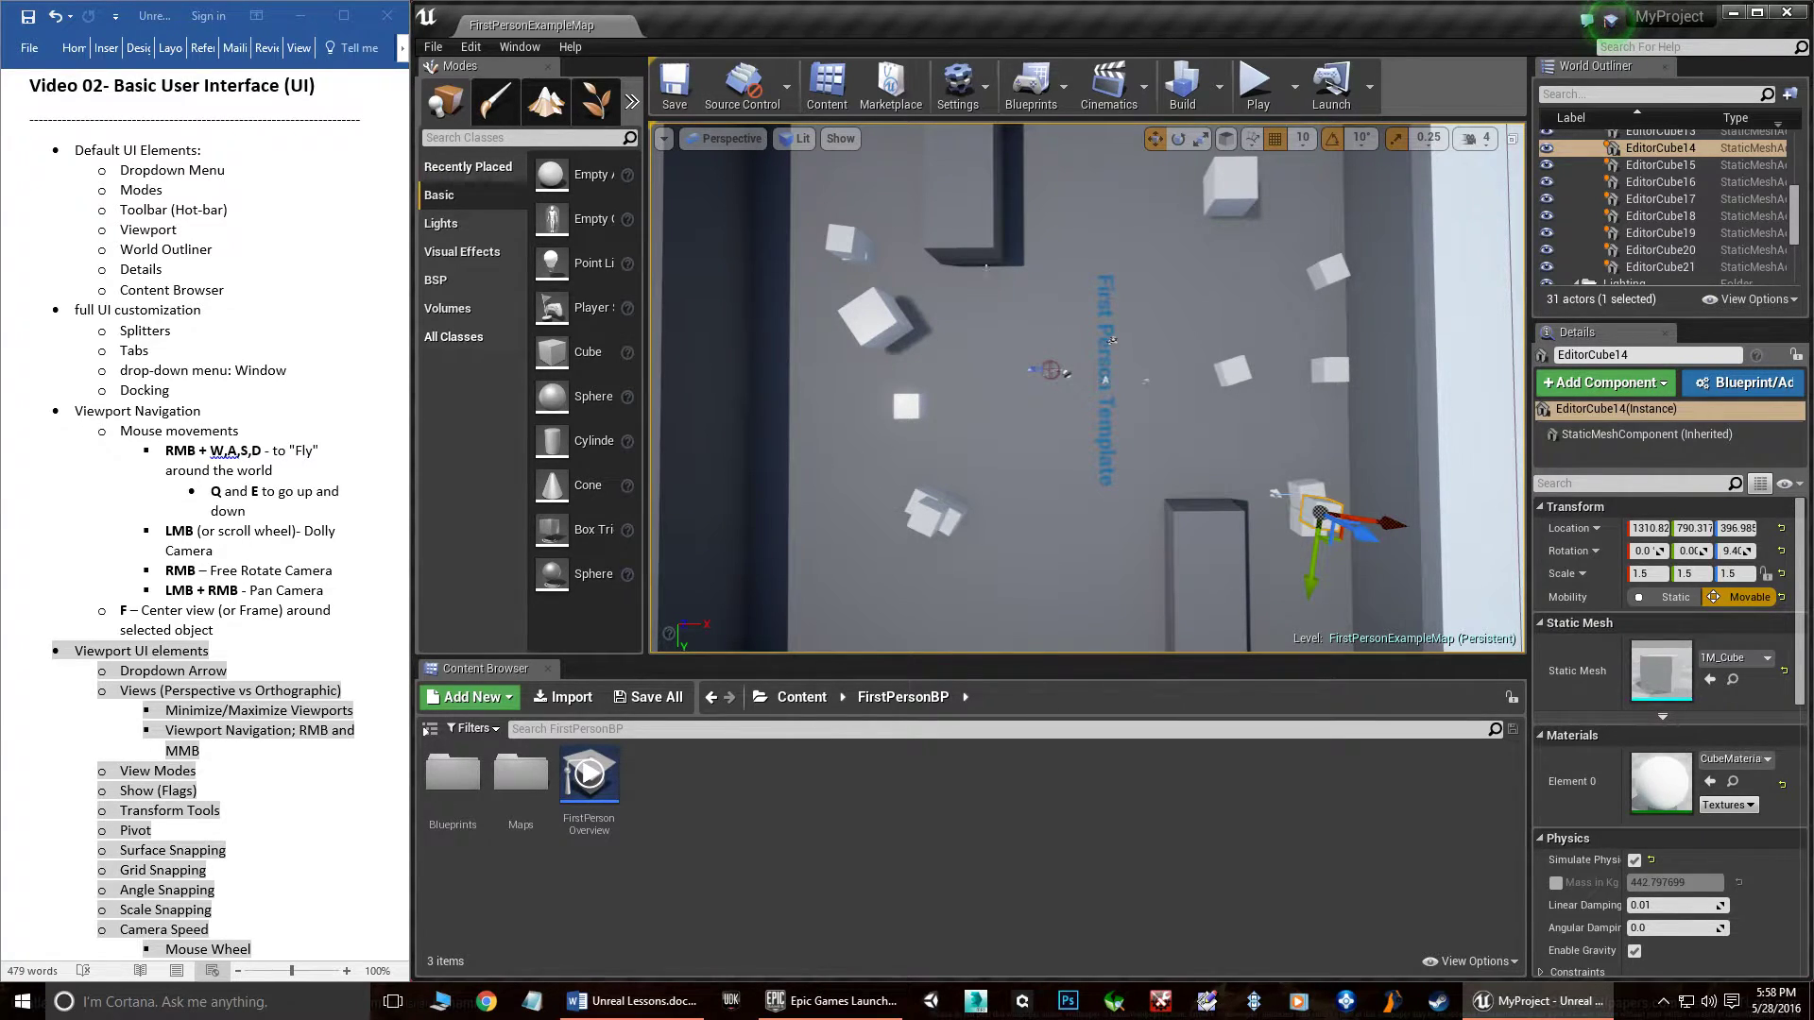
right_click_drag(1087, 388, 1087, 397)
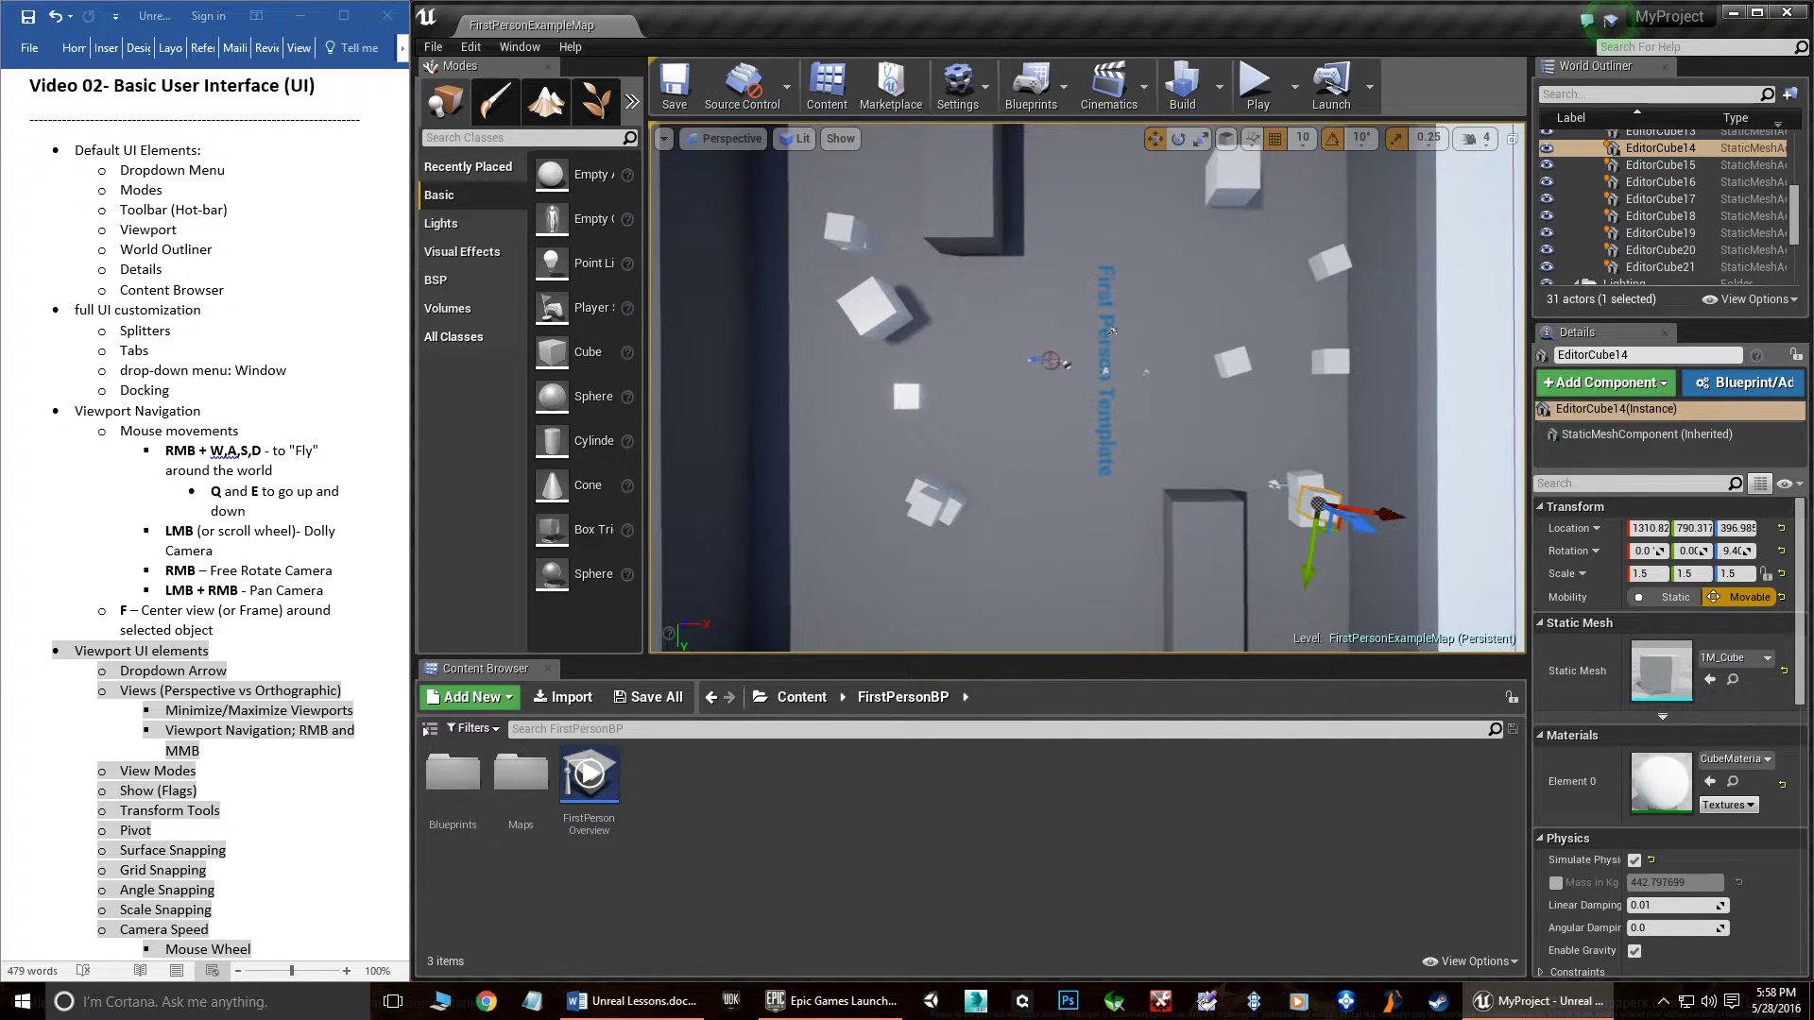
- Switch the viewport to the orthographic Top view and fit the arena in it
left_click(723, 138)
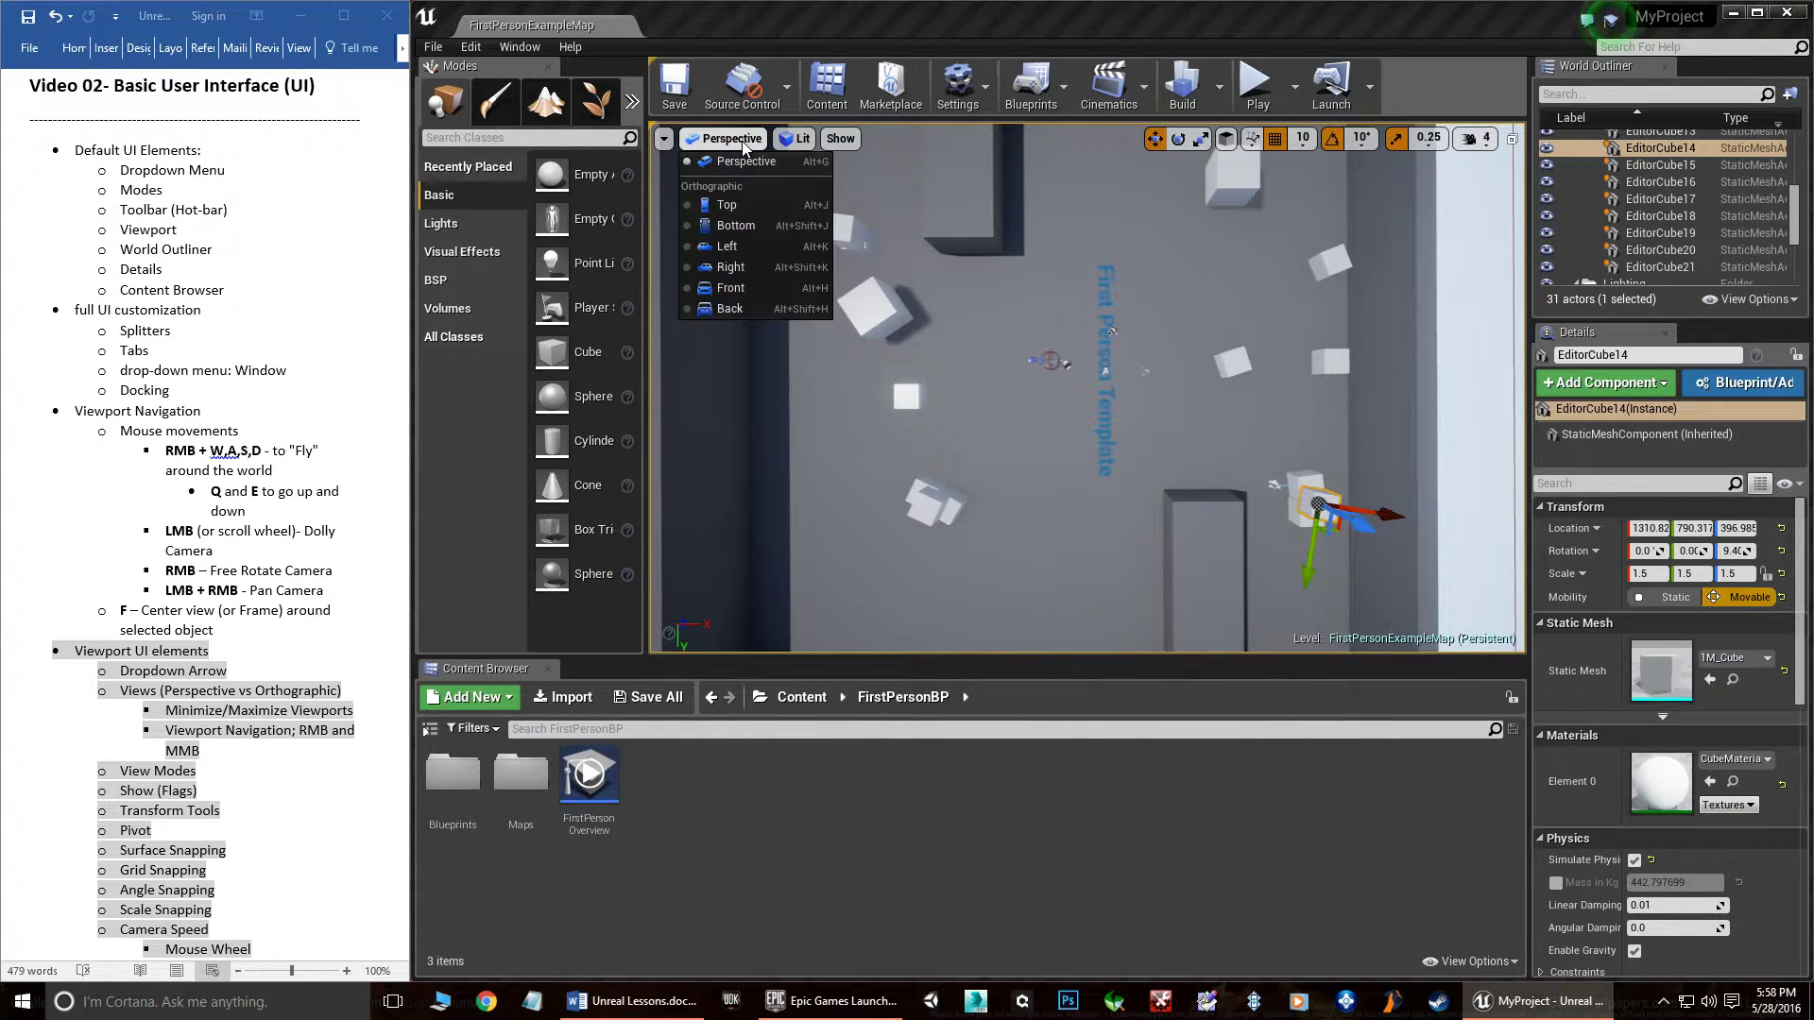
left_click(722, 208)
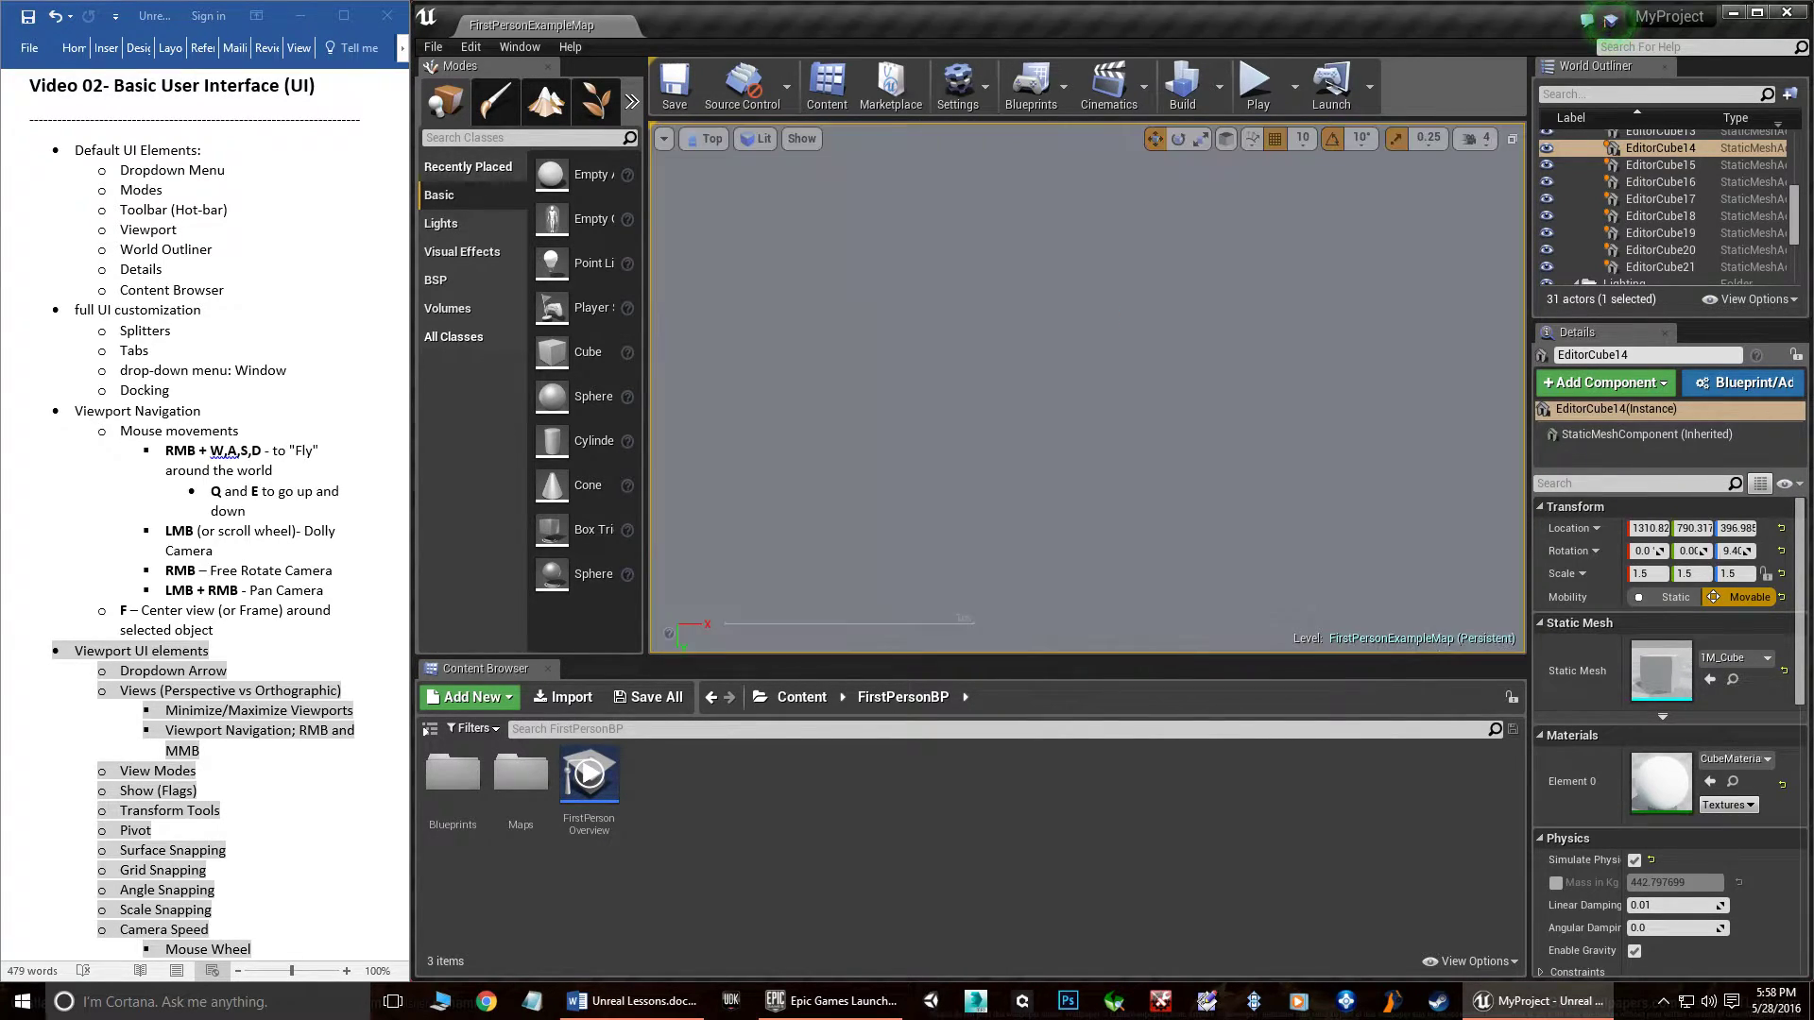
scroll(1081, 349, "down", 20)
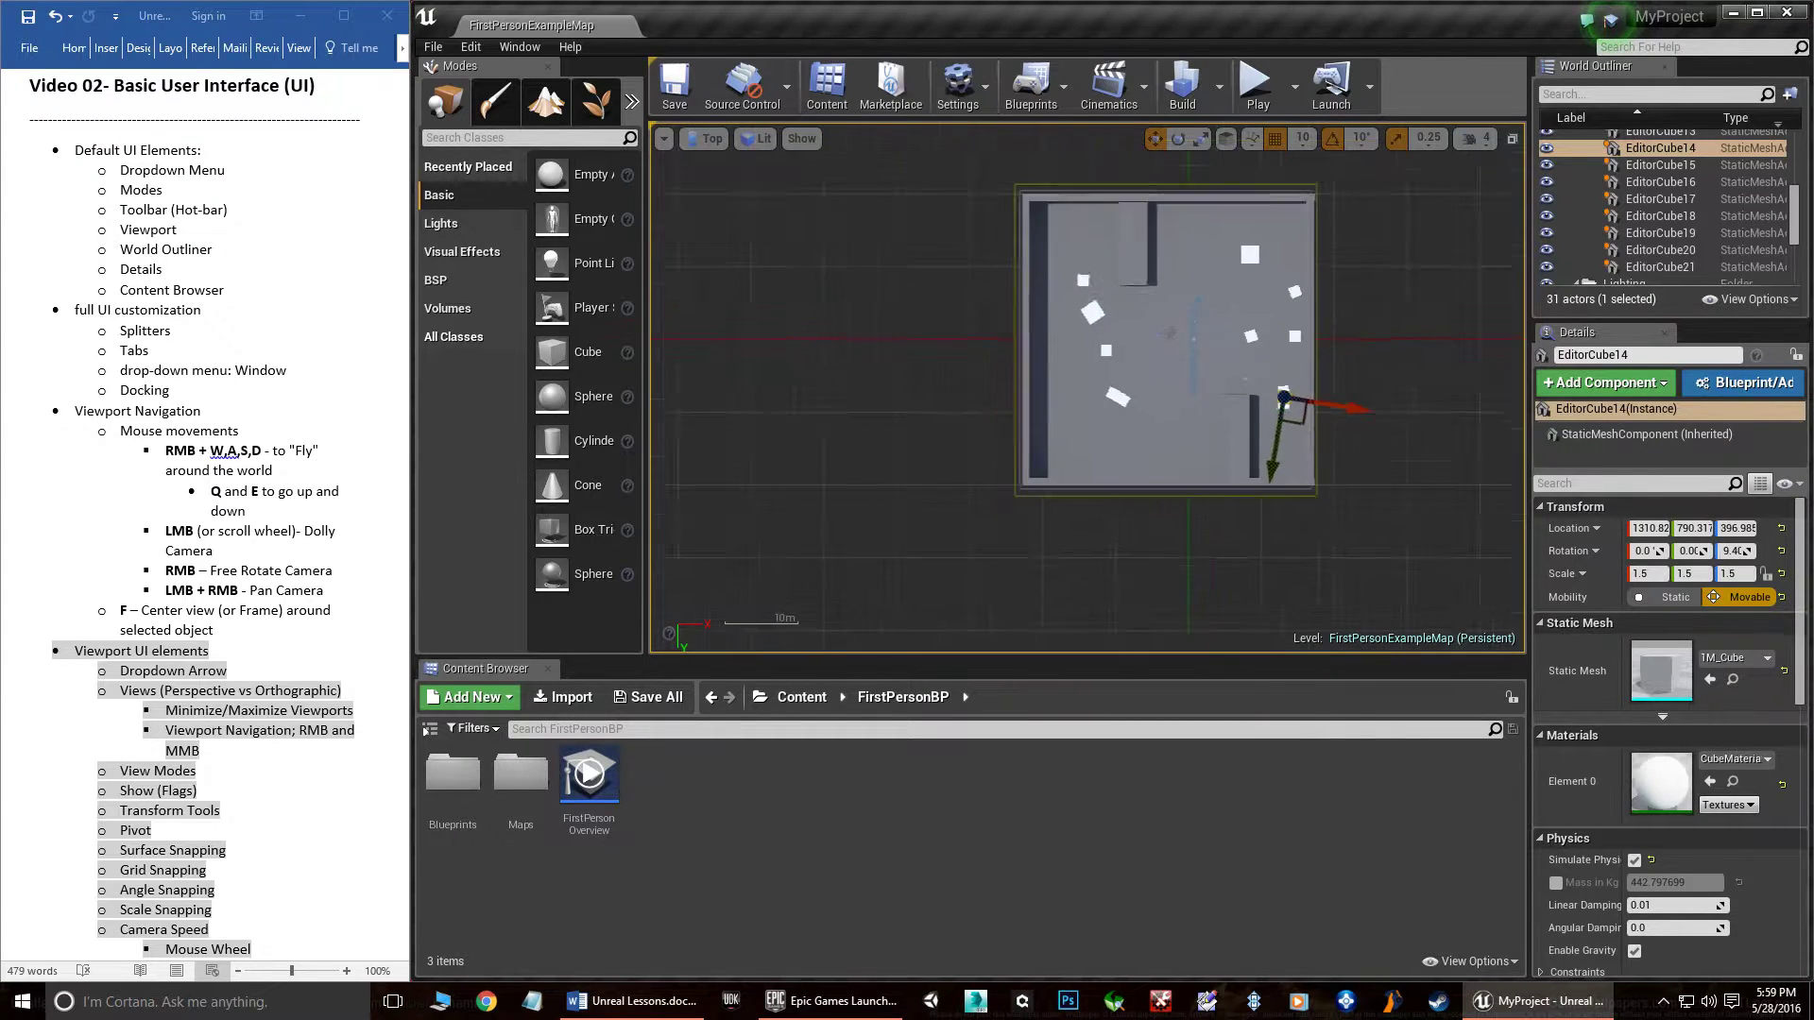
scroll(1082, 344, "up", 3)
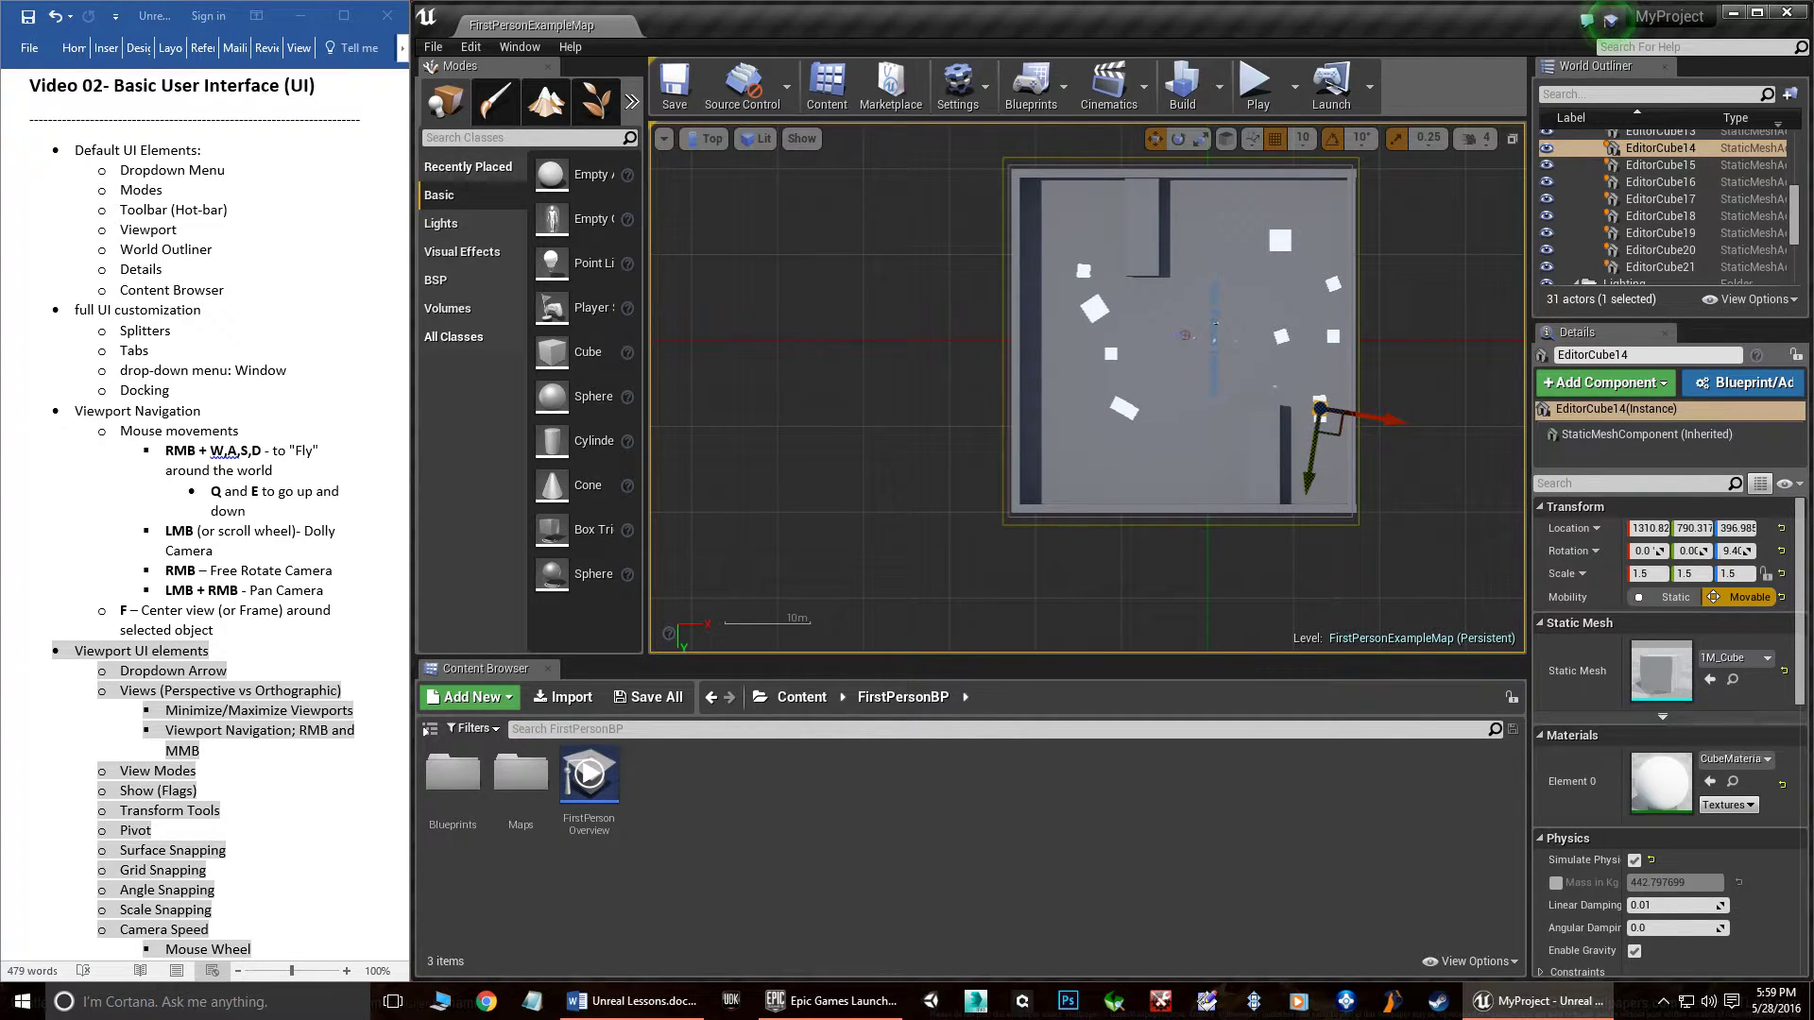
scroll(1216, 323, "up", 1)
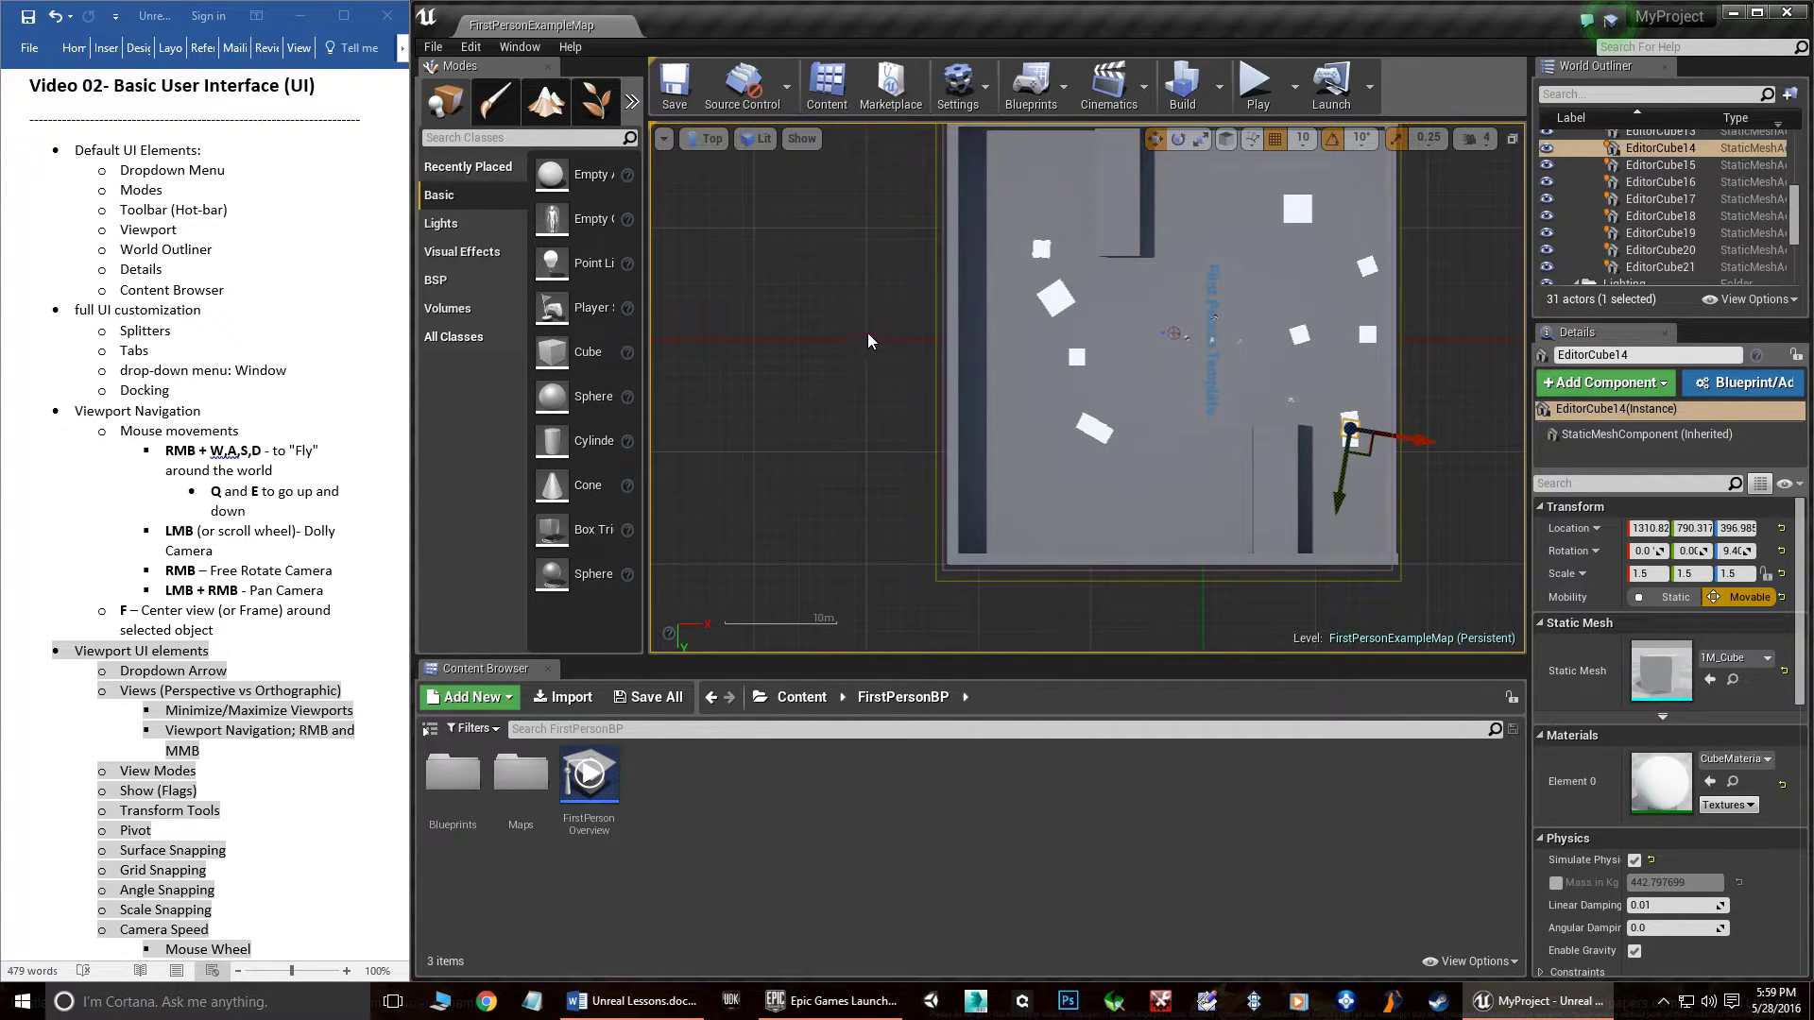
- Practise zooming and panning around the arena in the orthographic Top view
scroll(817, 331, "down", 3)
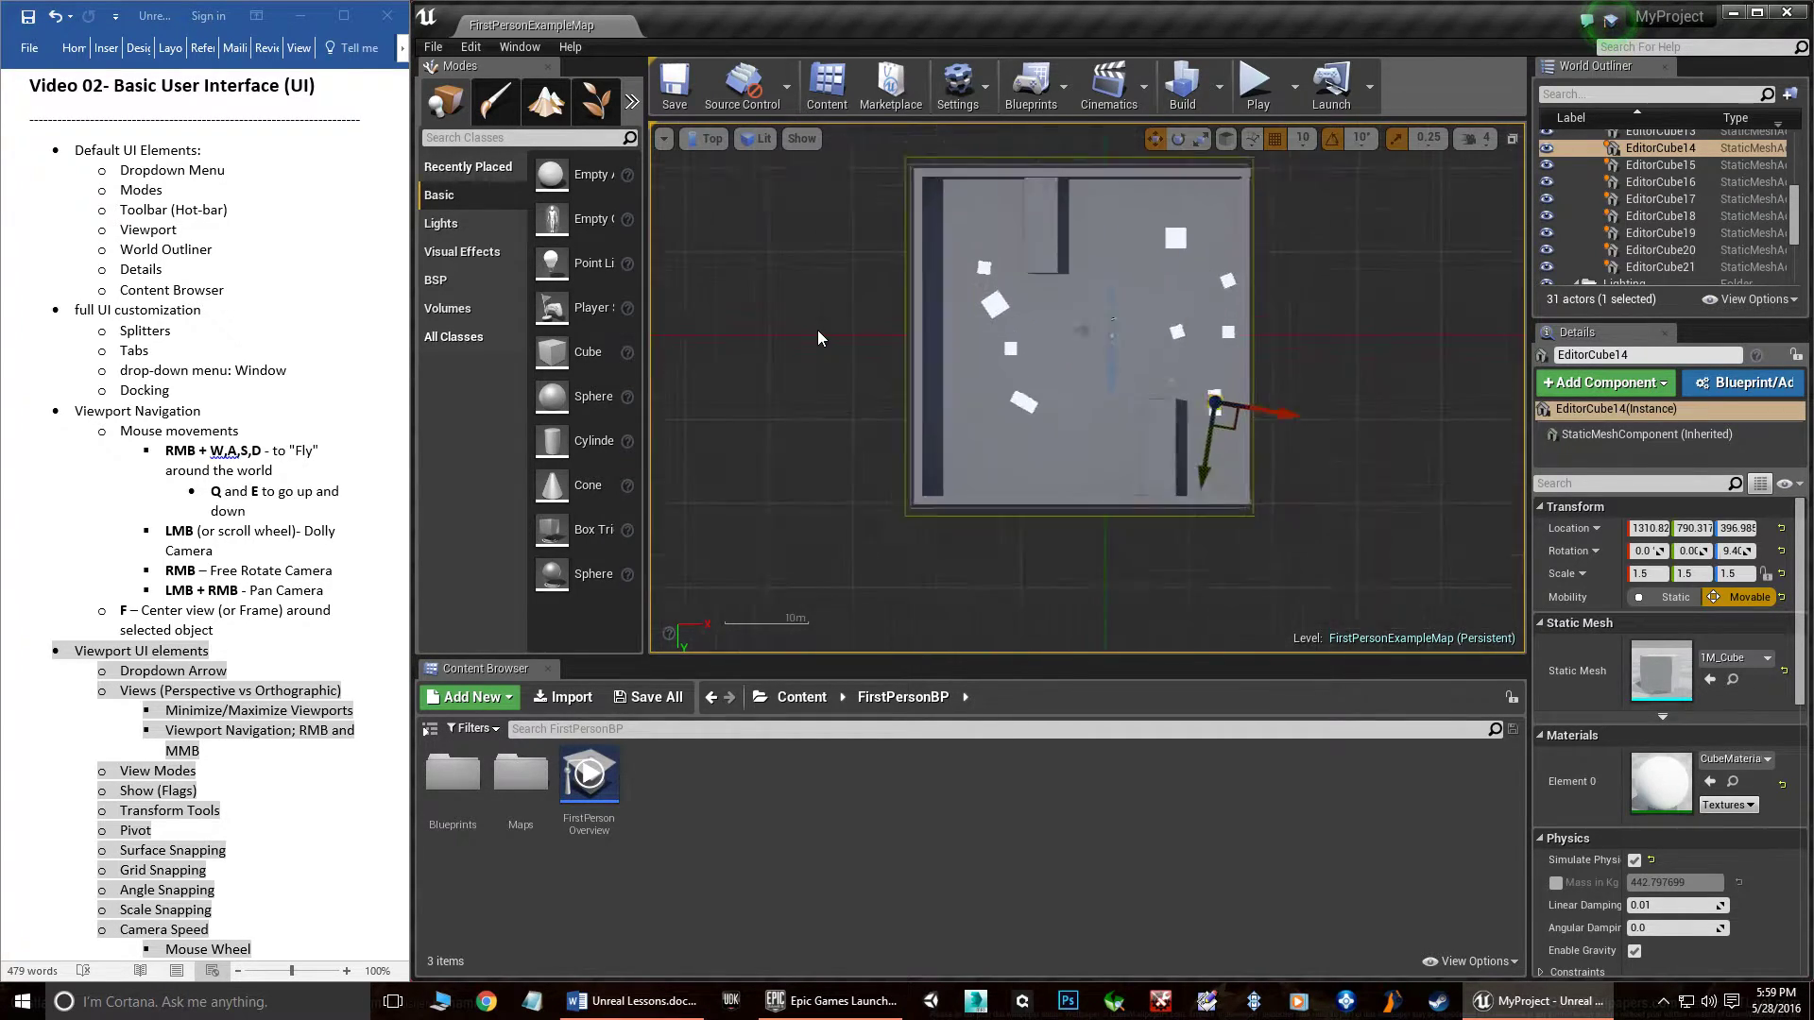
scroll(822, 342, "up", 3)
scroll(822, 342, "down", 2)
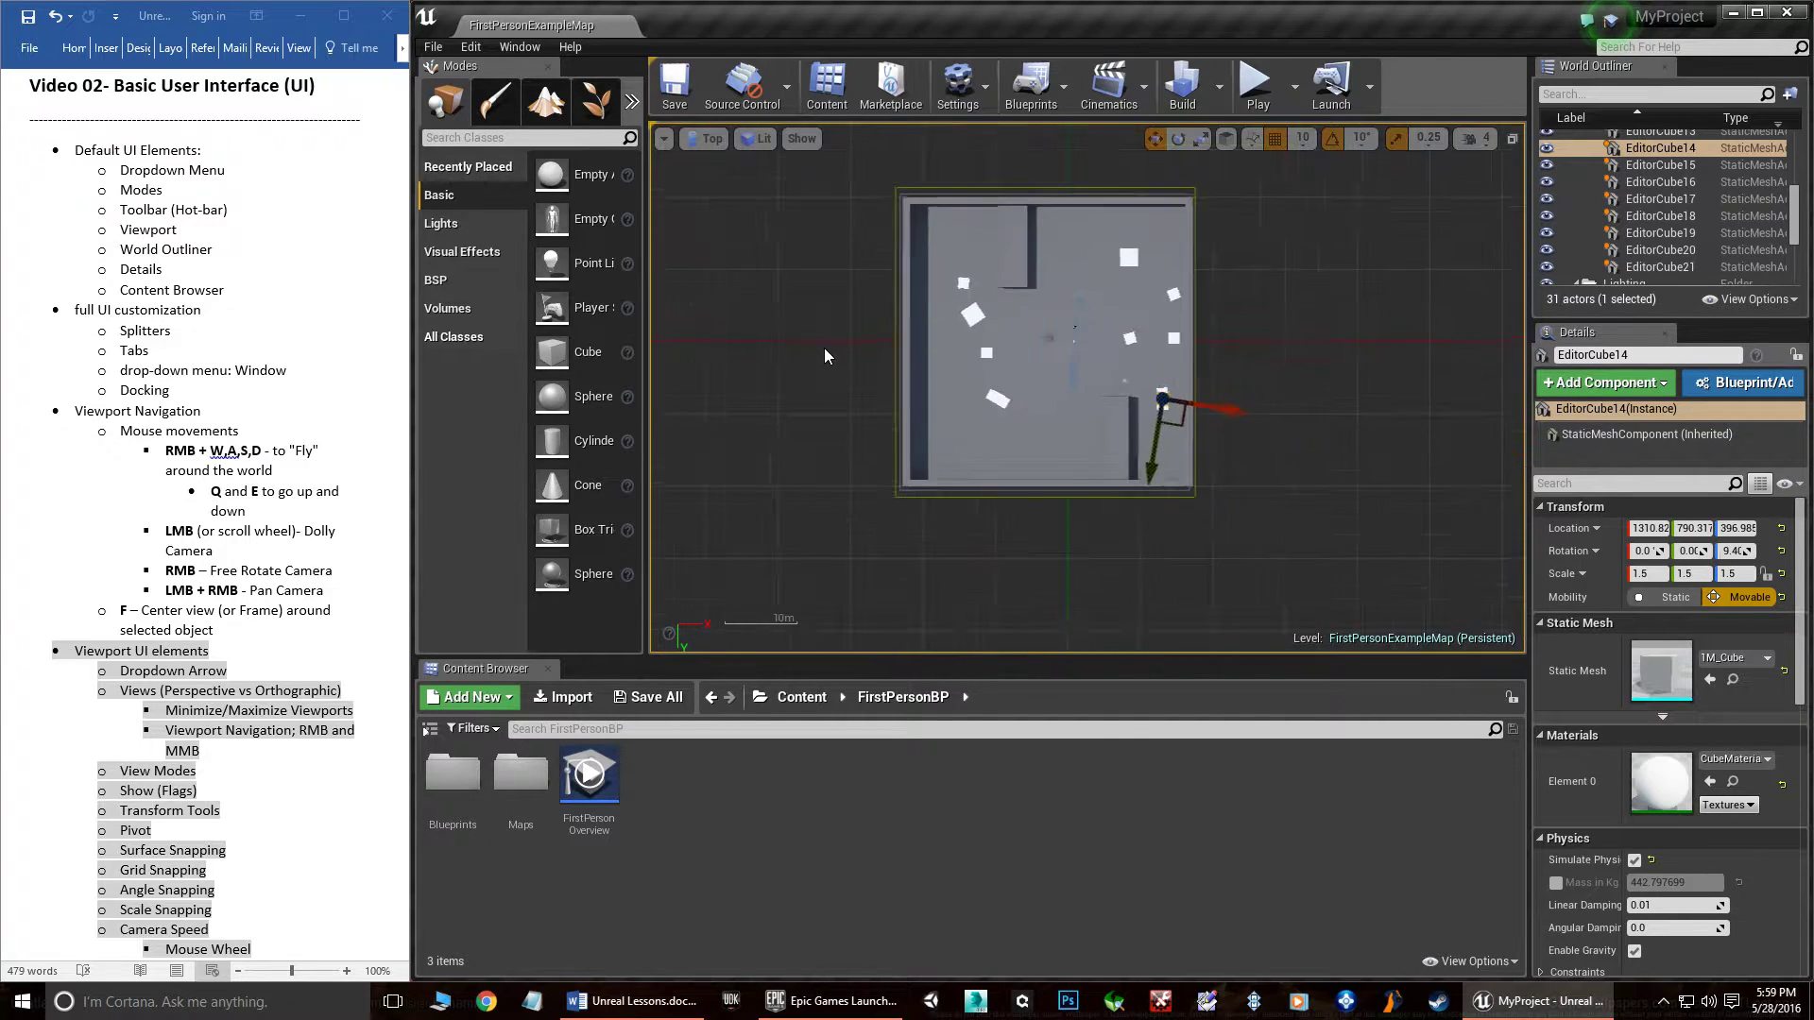
scroll(824, 348, "up", 3)
right_click_drag(828, 344, 818, 412)
scroll(879, 397, "down", 7)
scroll(878, 401, "up", 3)
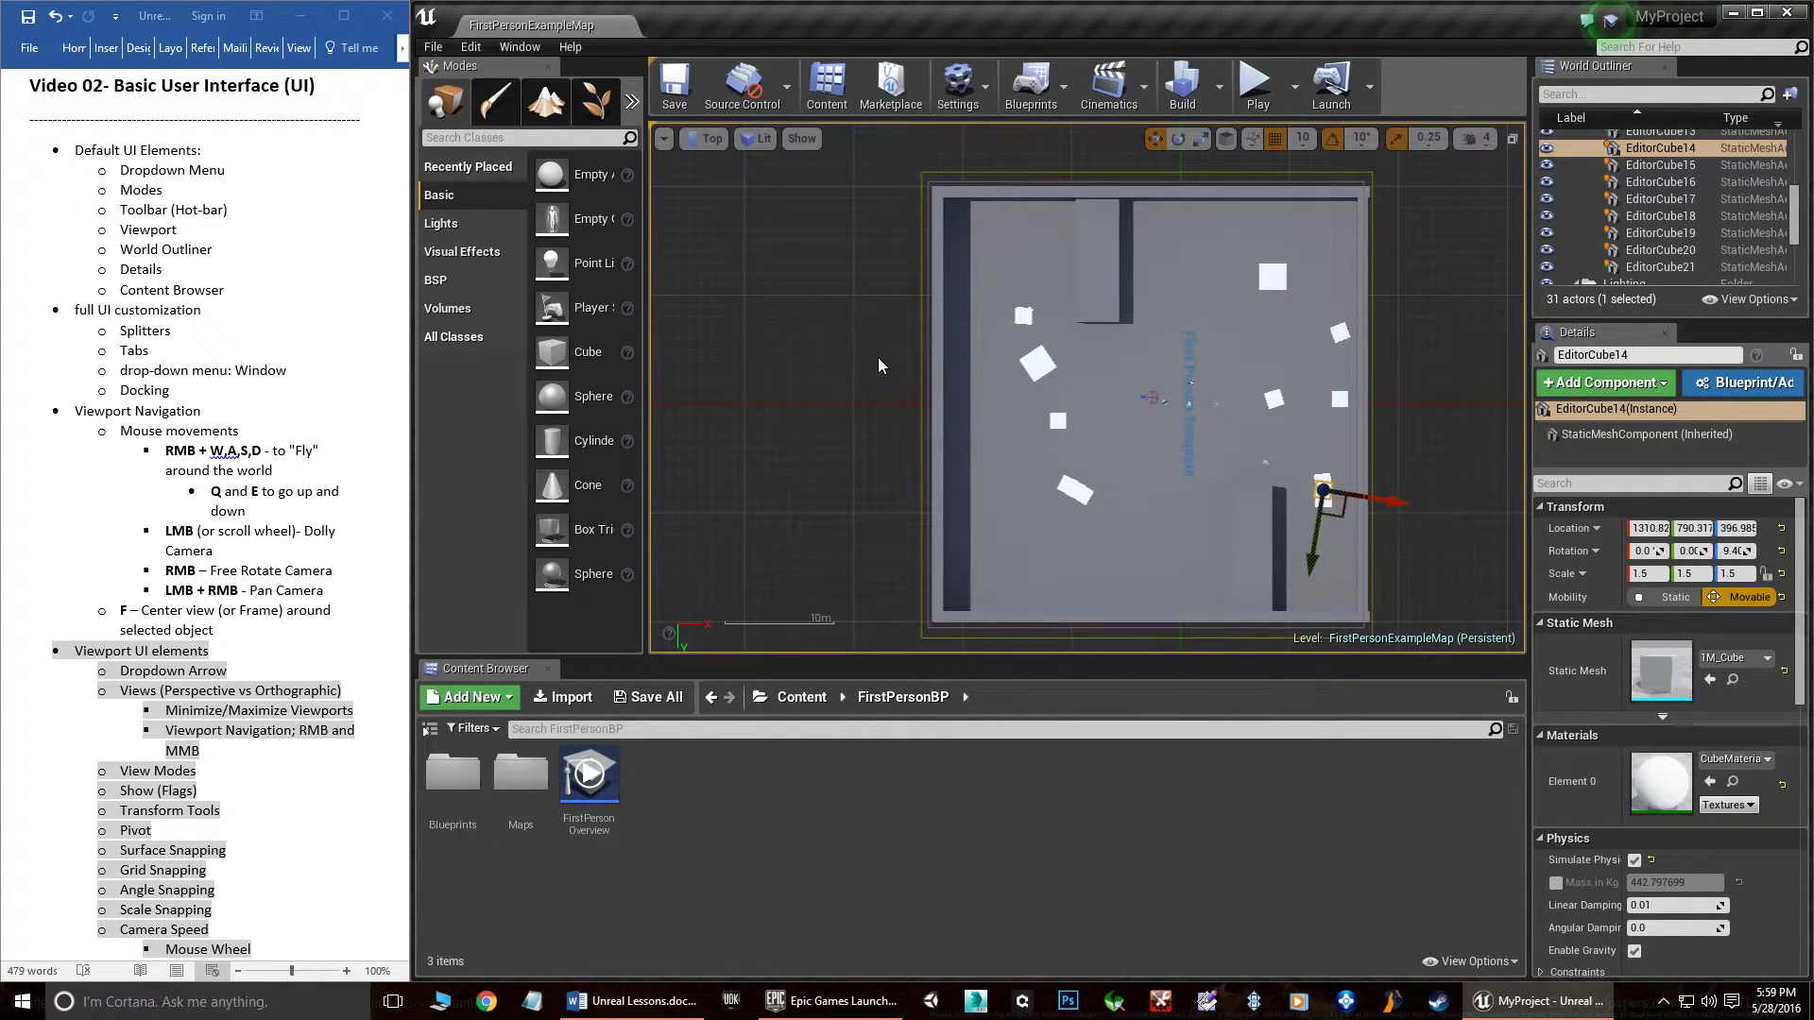
scroll(877, 359, "down", 3)
scroll(876, 366, "up", 4)
right_click_drag(876, 366, 885, 314)
left_click(811, 336)
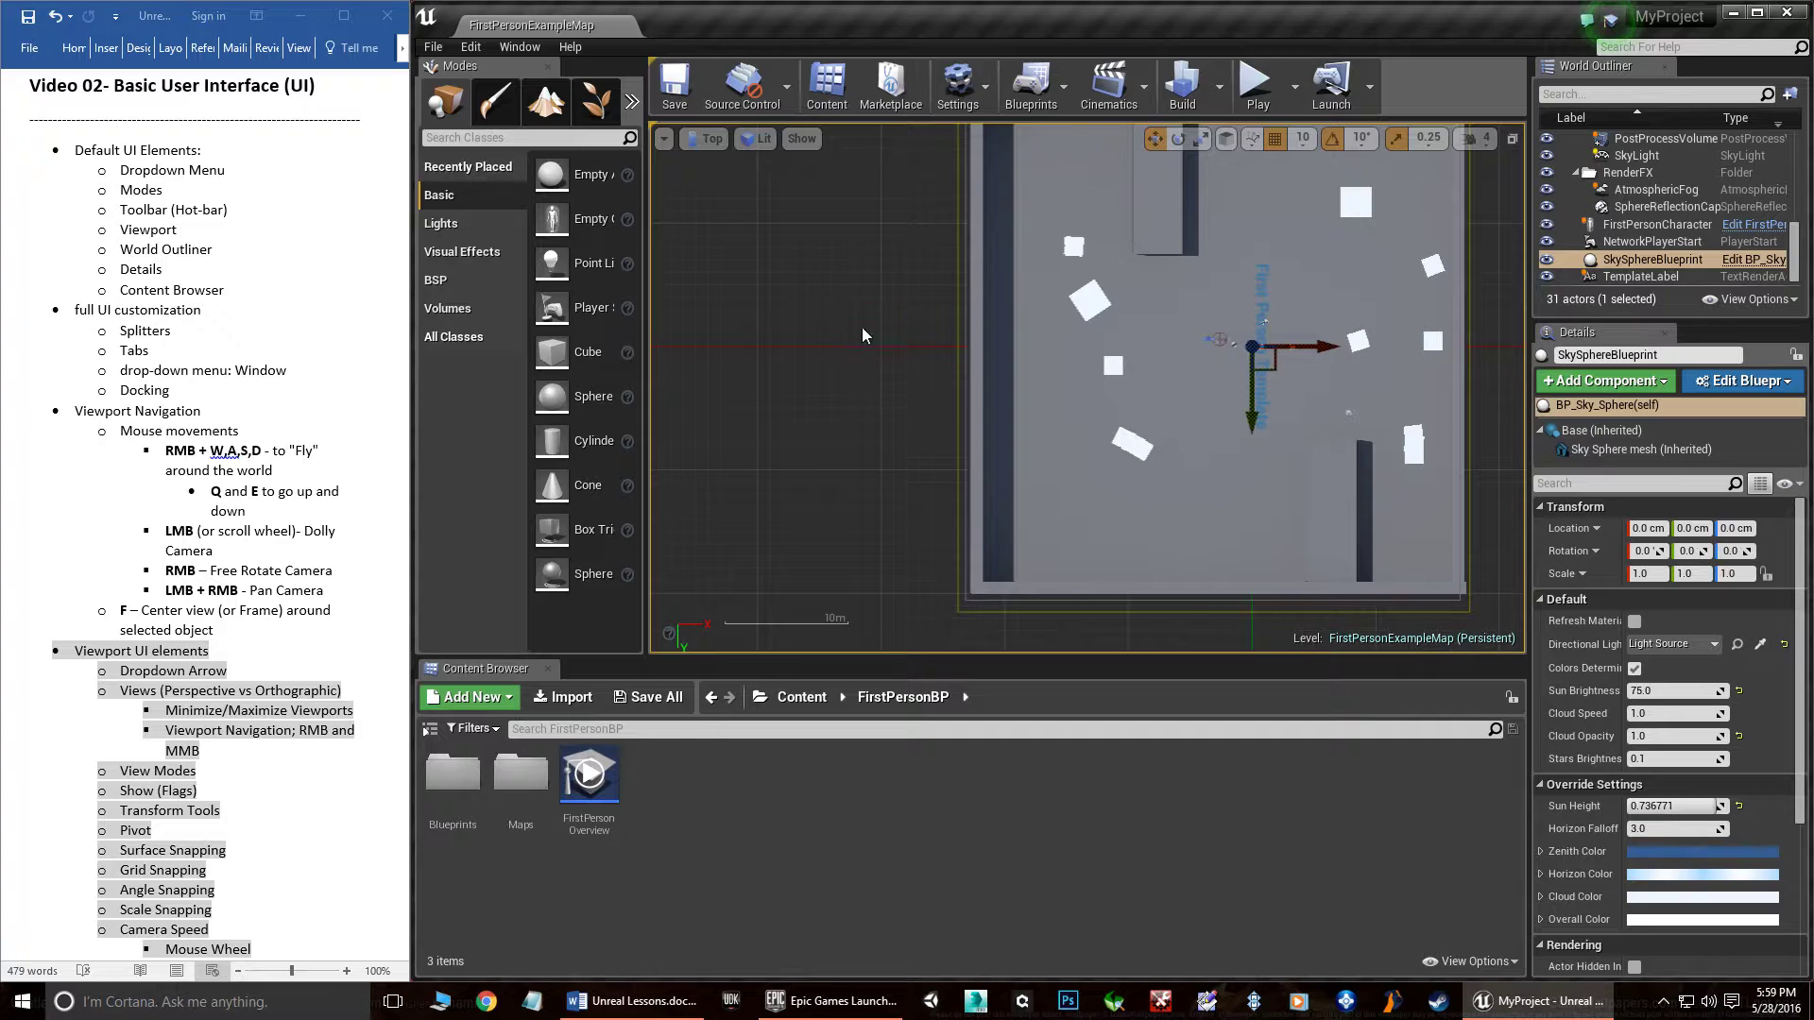
middle_click_drag(813, 389, 909, 535)
- Look at the arena in the orthographic Bottom view and in the Left view
left_click(704, 139)
left_click(735, 225)
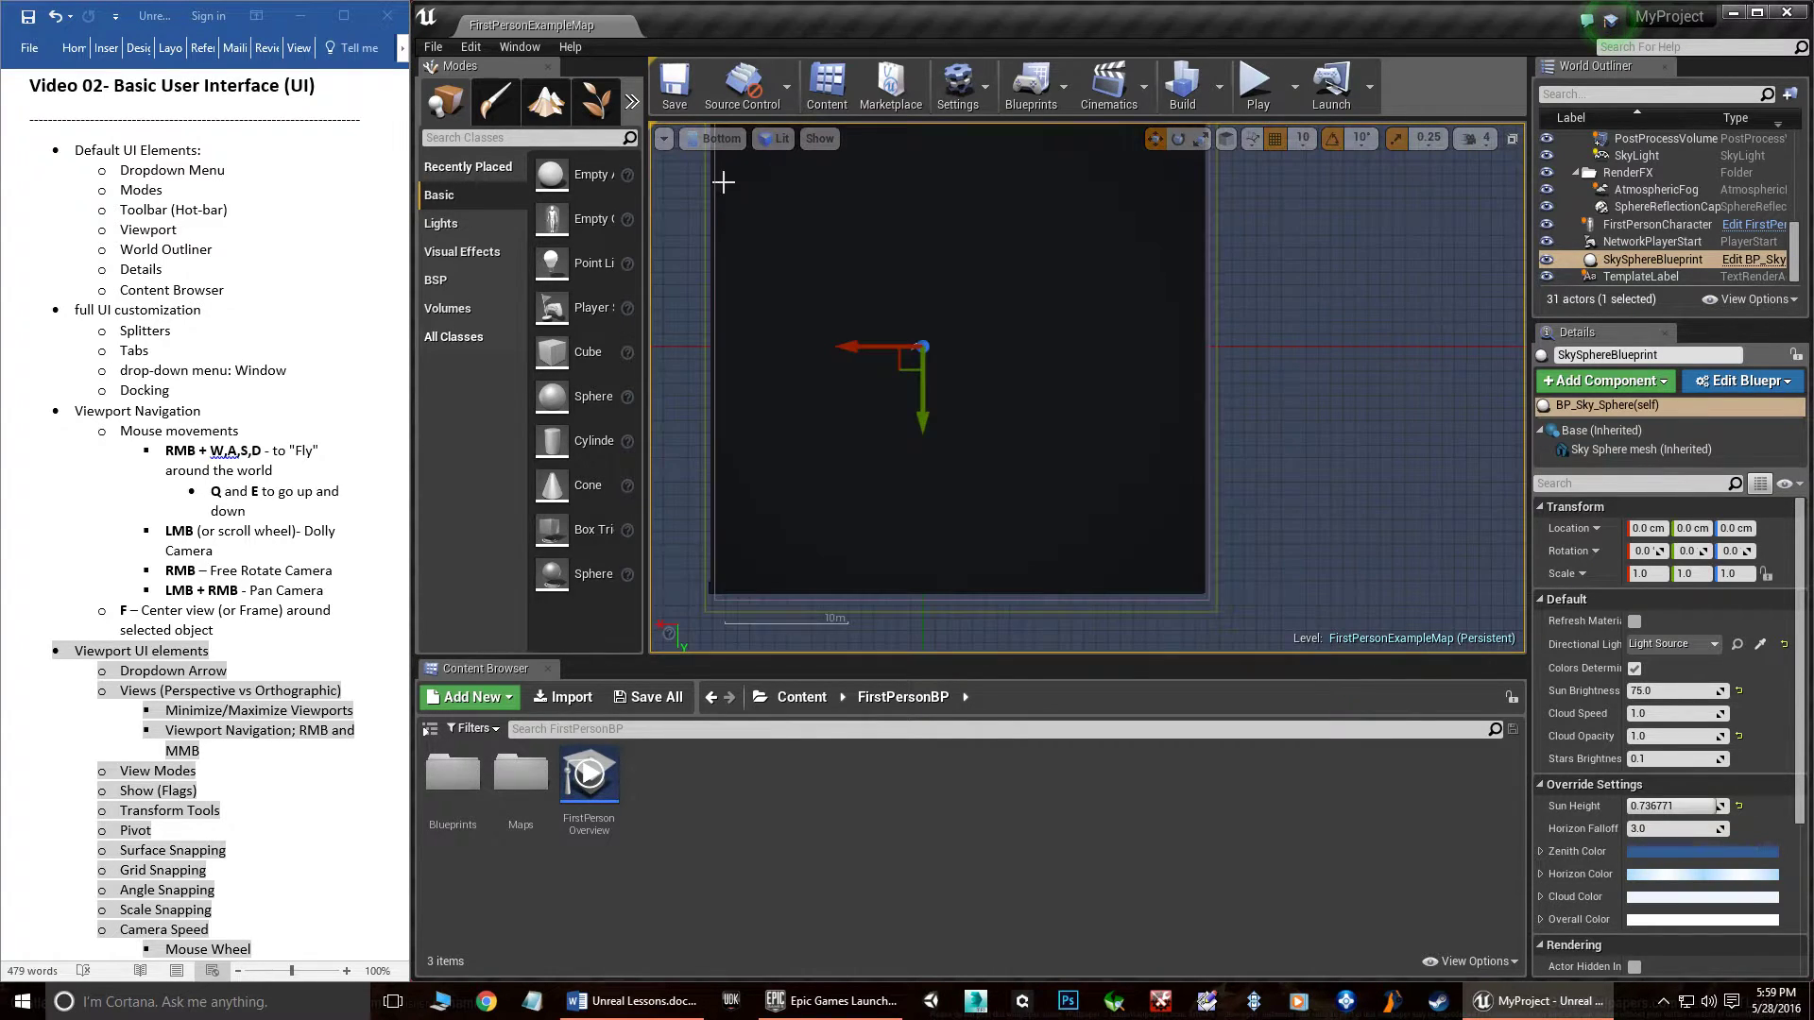
left_click(718, 139)
left_click(745, 245)
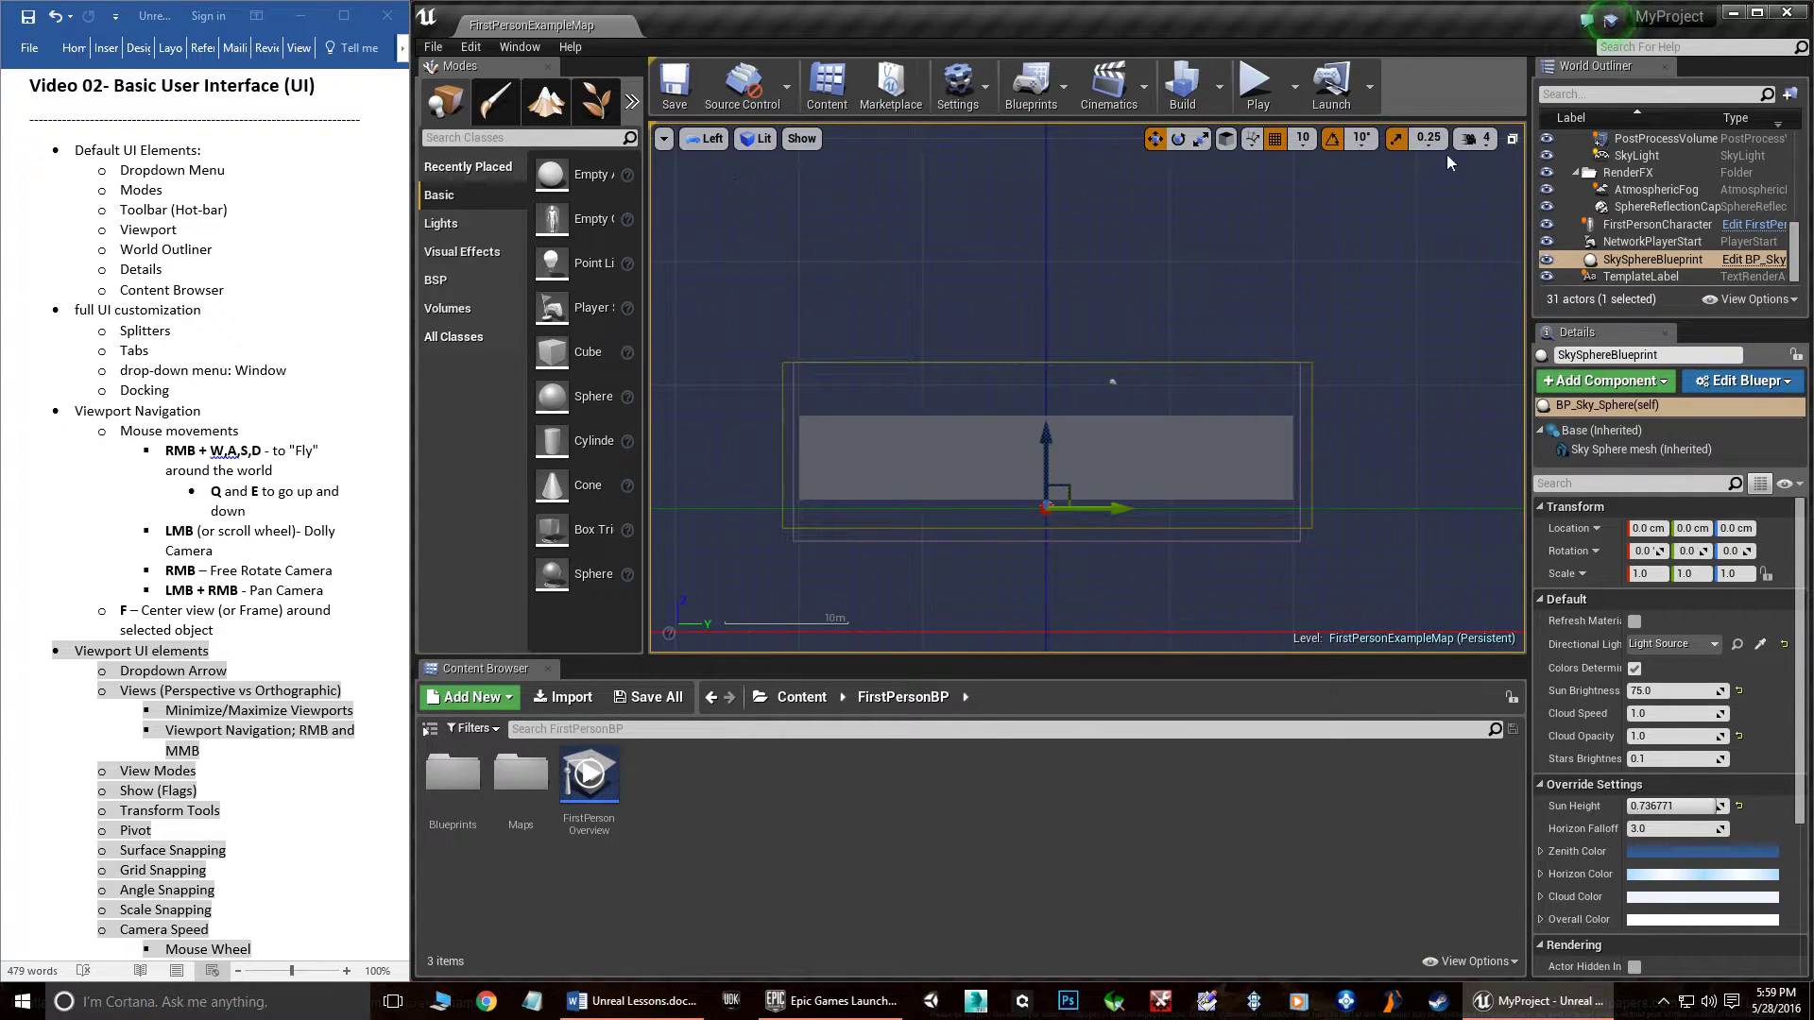
- Restore the four-pane viewport layout and set the Lit pane to the Perspective view, facing the cubes
left_click(1512, 139)
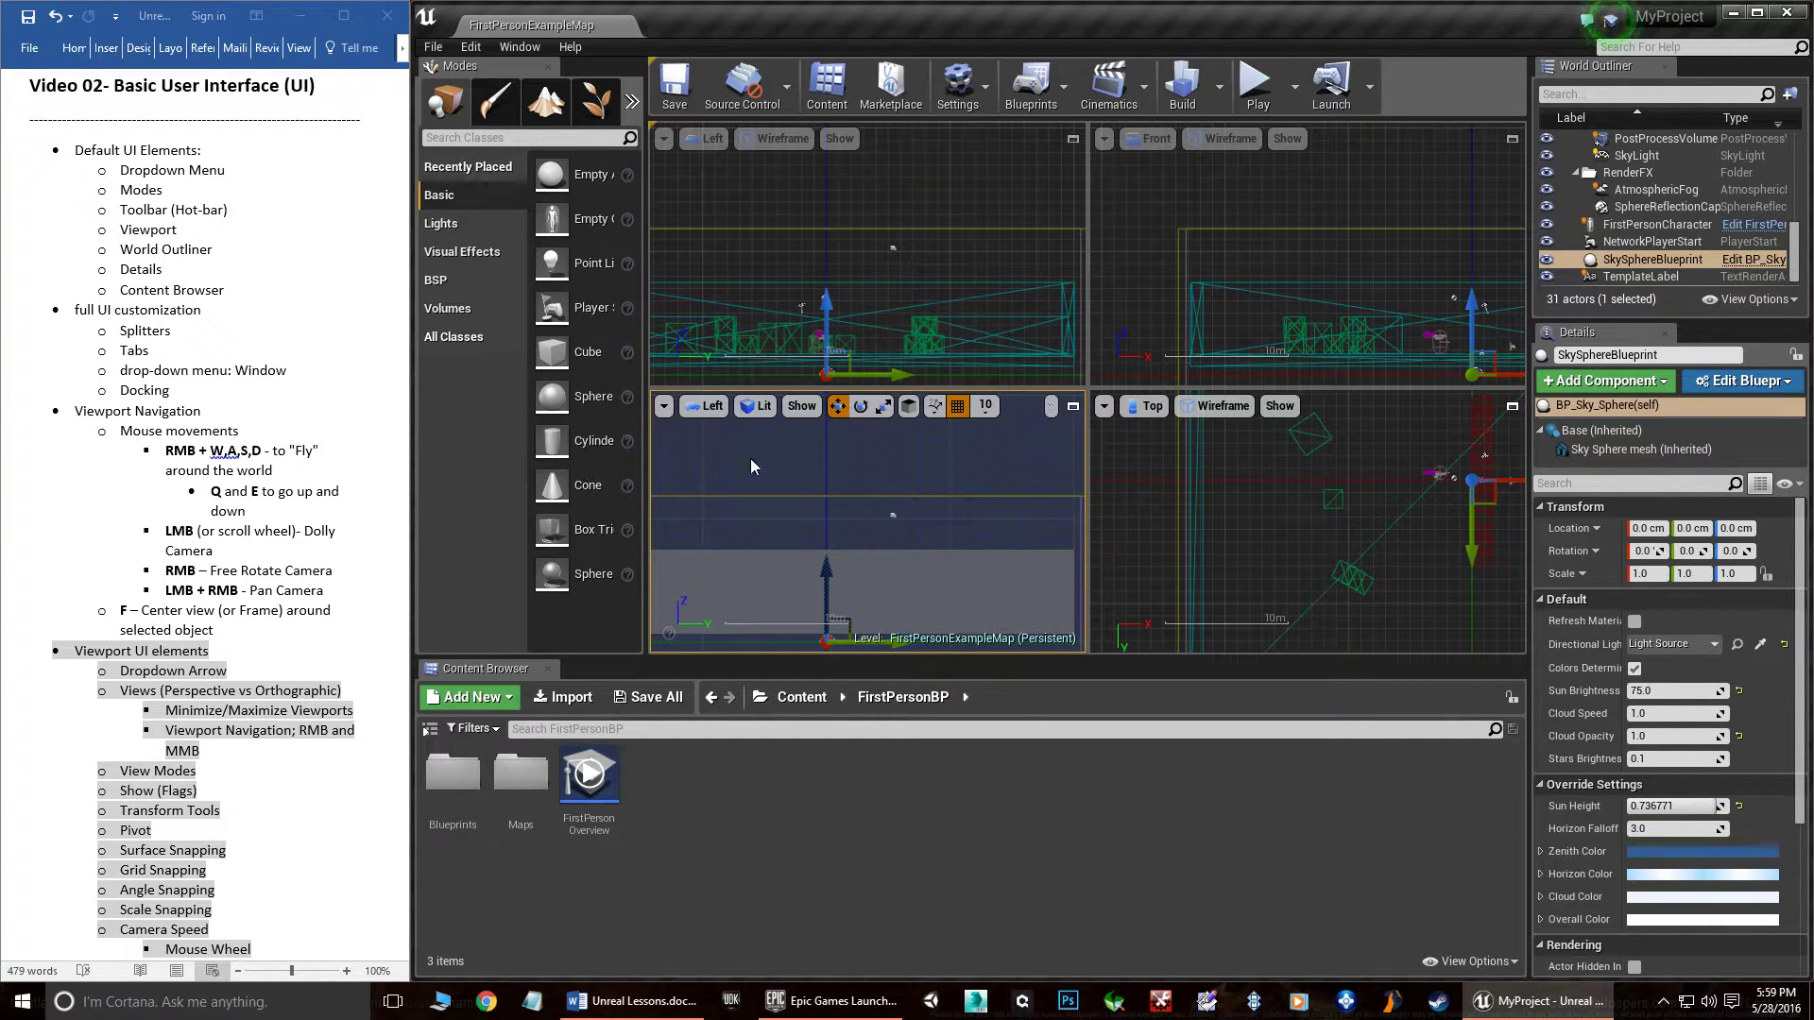
left_click(709, 406)
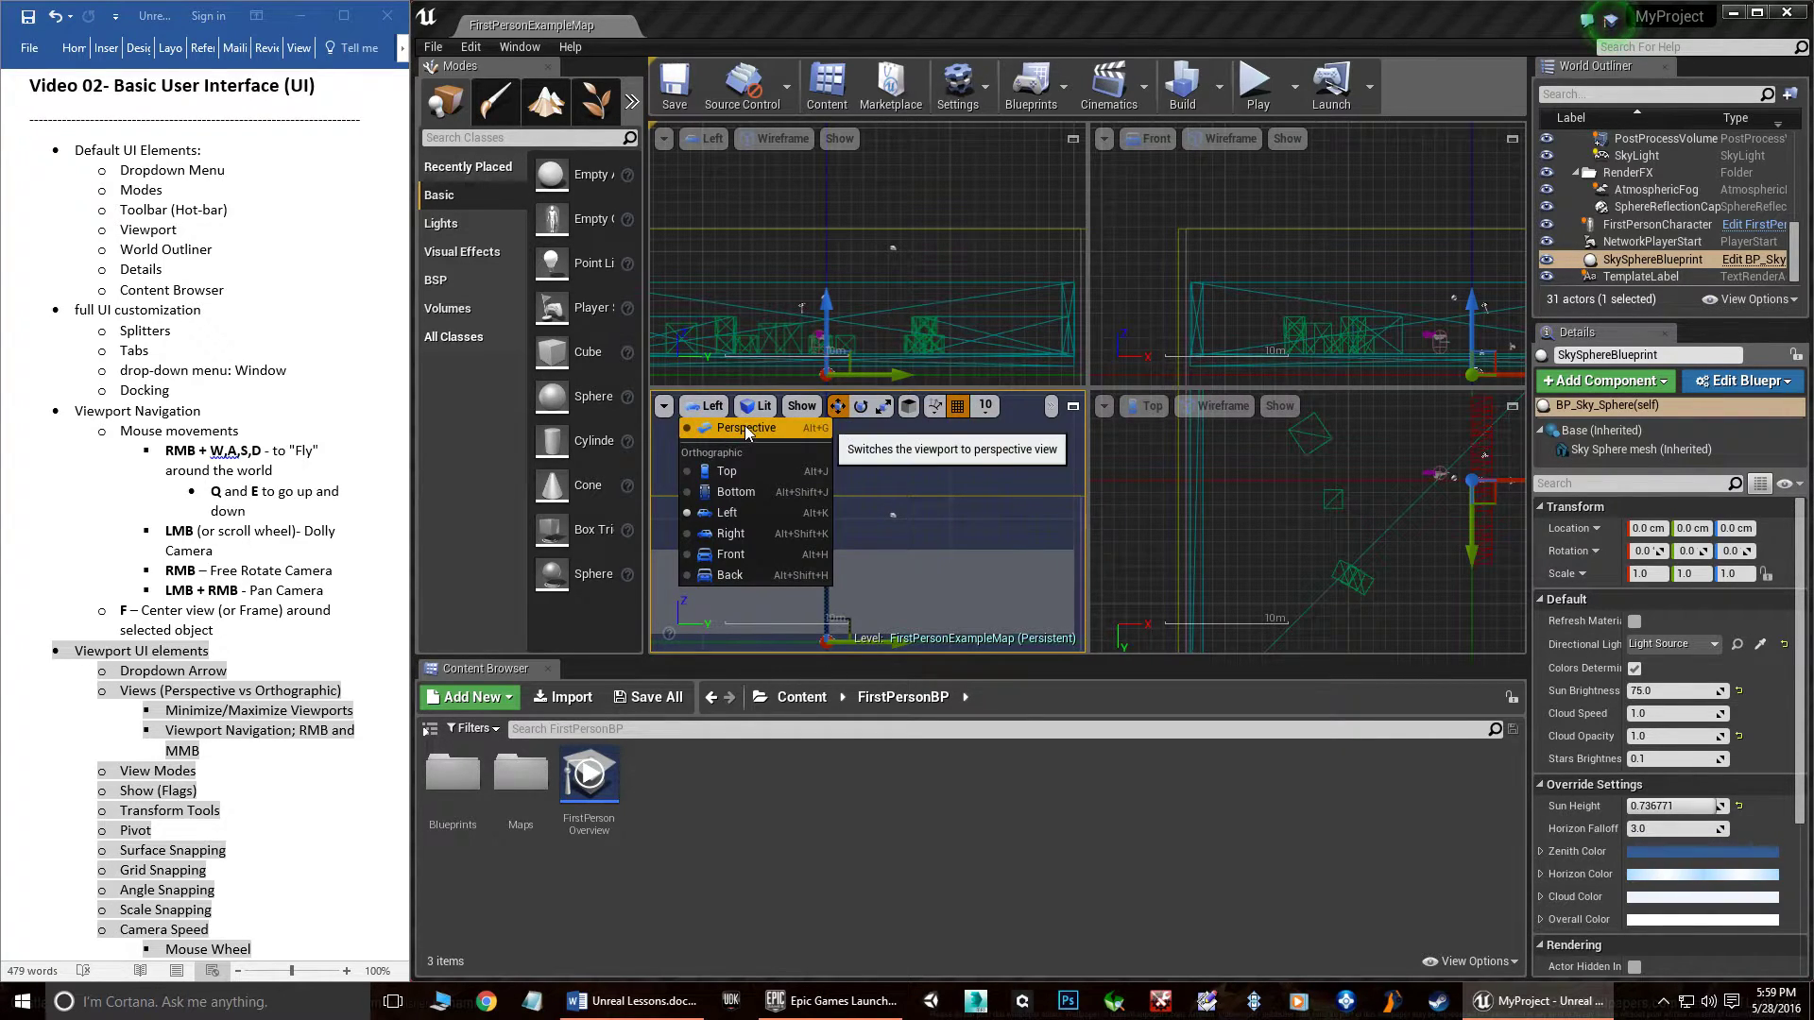
left_click(745, 427)
scroll(880, 535, "up", 5)
right_click_drag(814, 499, 884, 430)
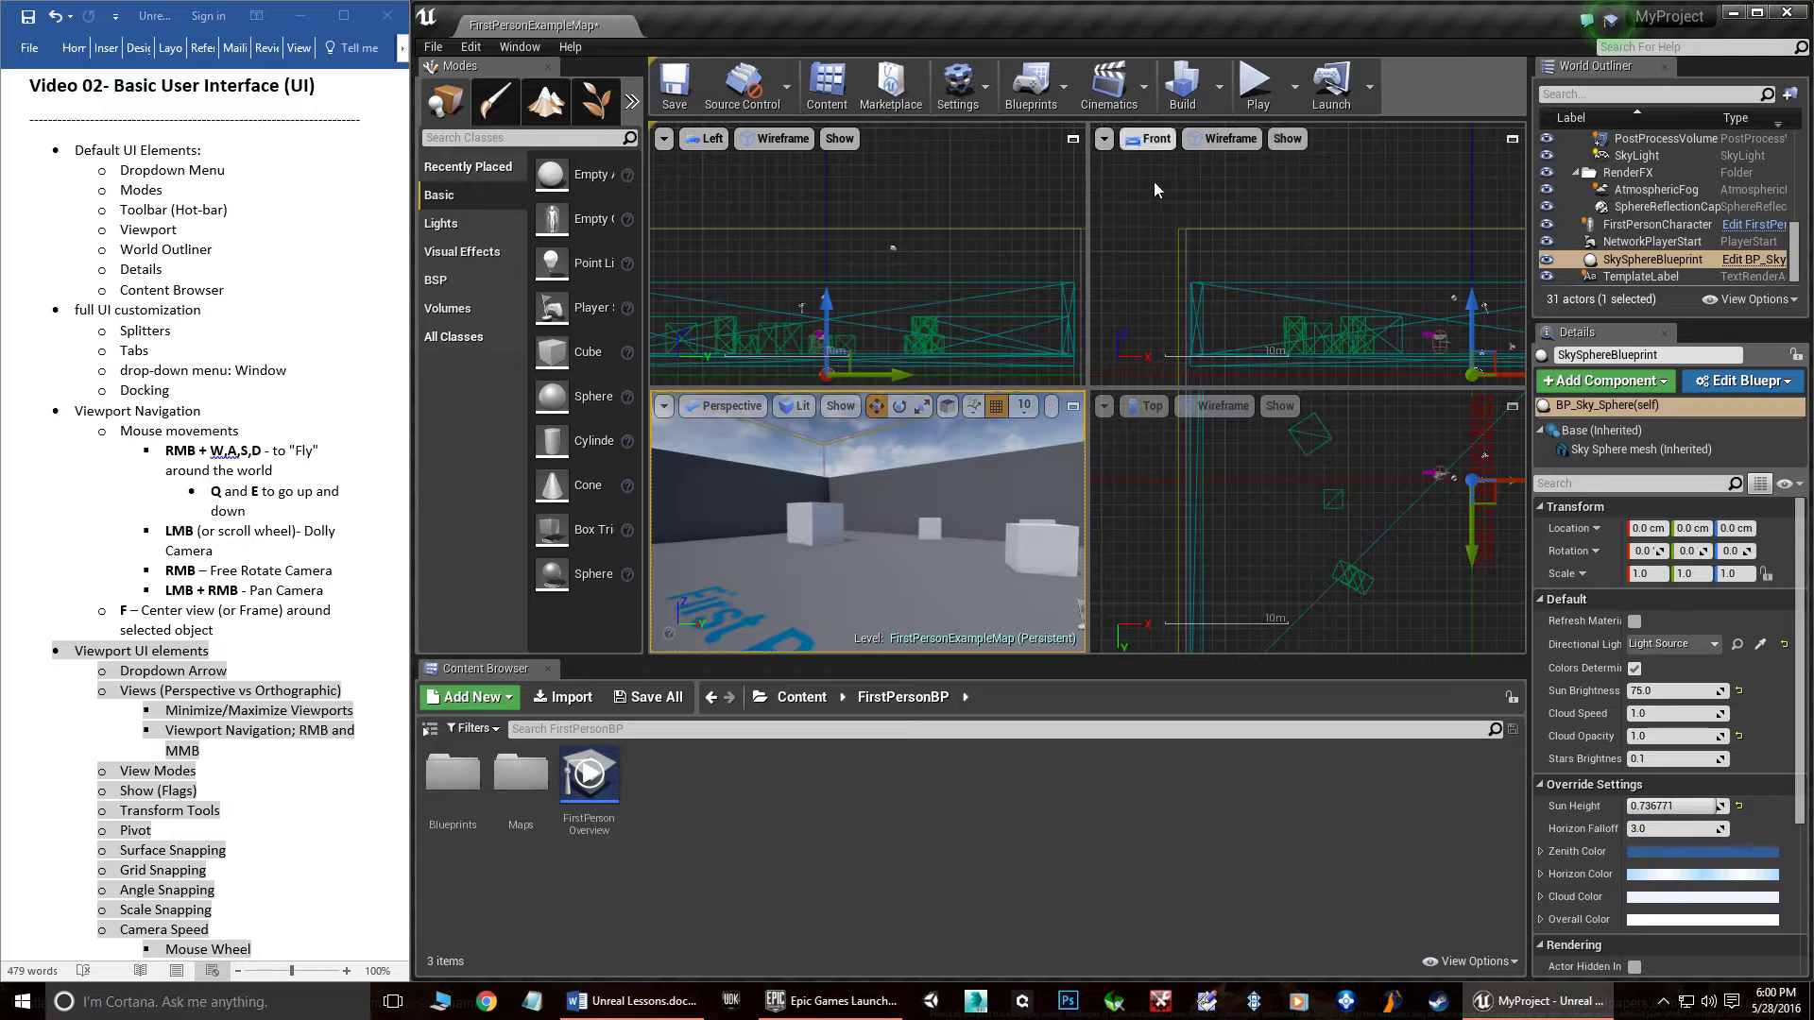
- Maximize the Top wireframe pane, return to the four-pane layout, and select Wall4 in the Perspective pane
left_click(1410, 452)
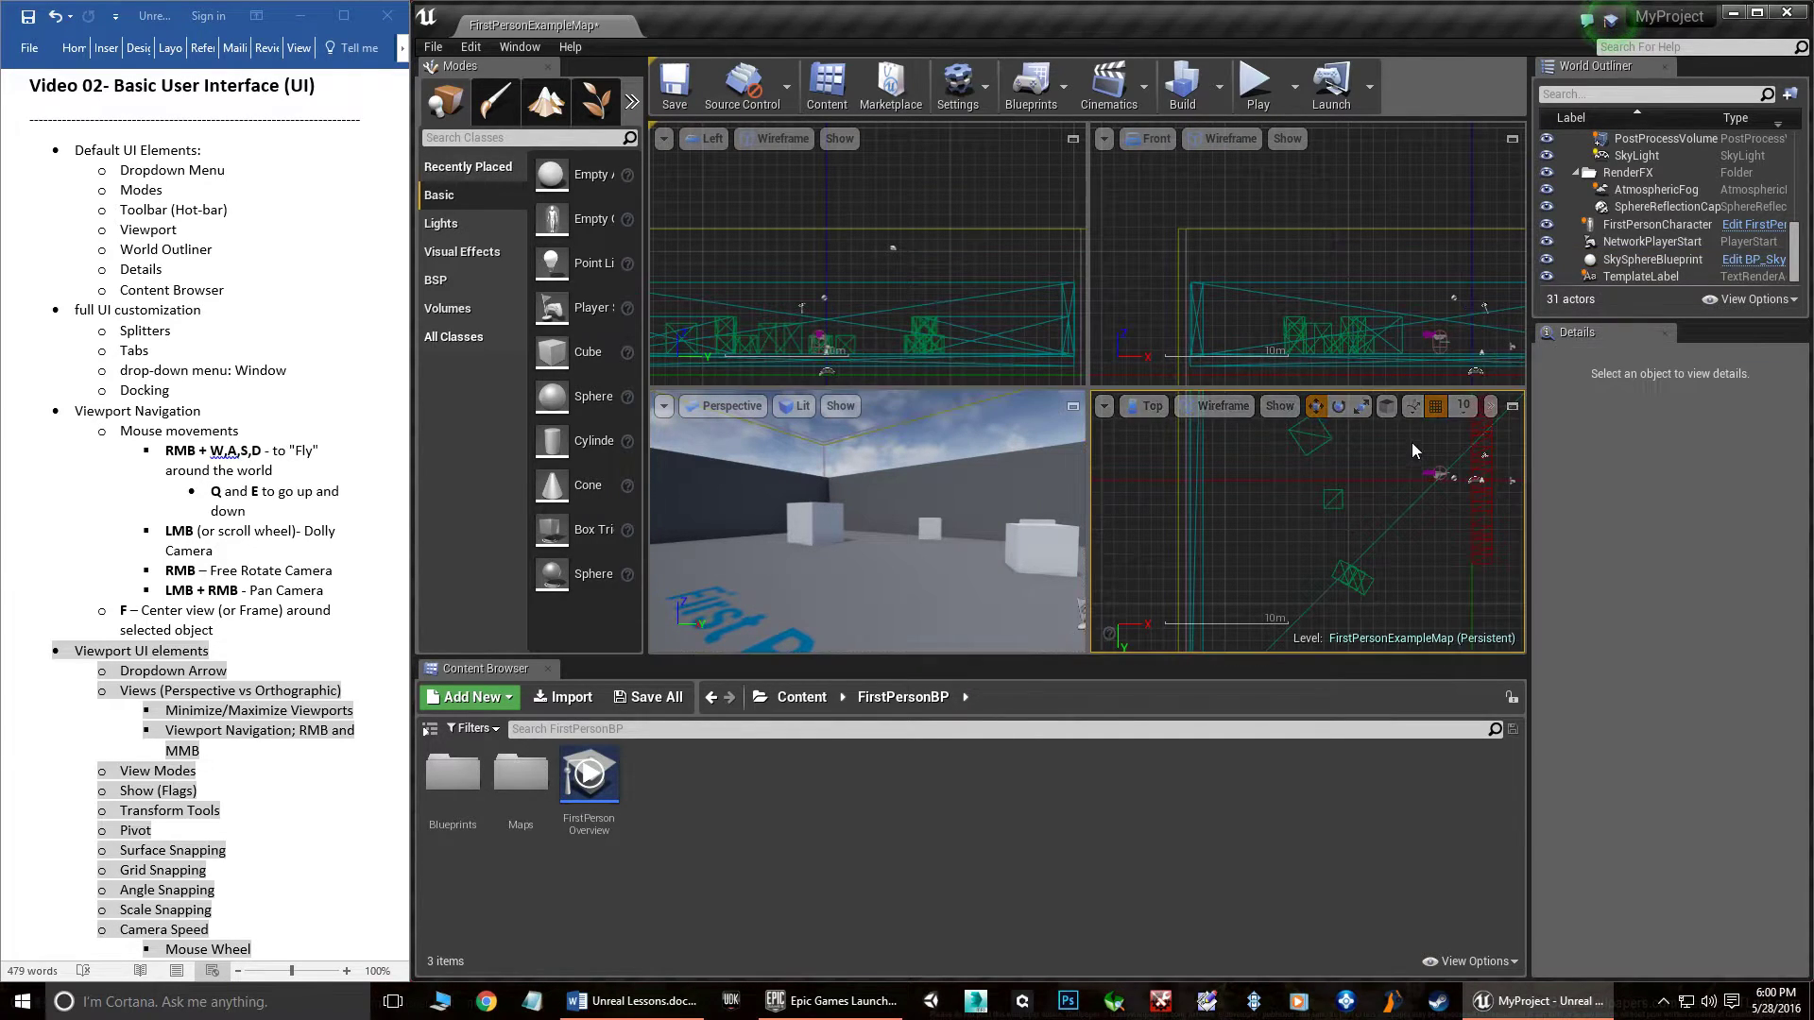
left_click(1512, 406)
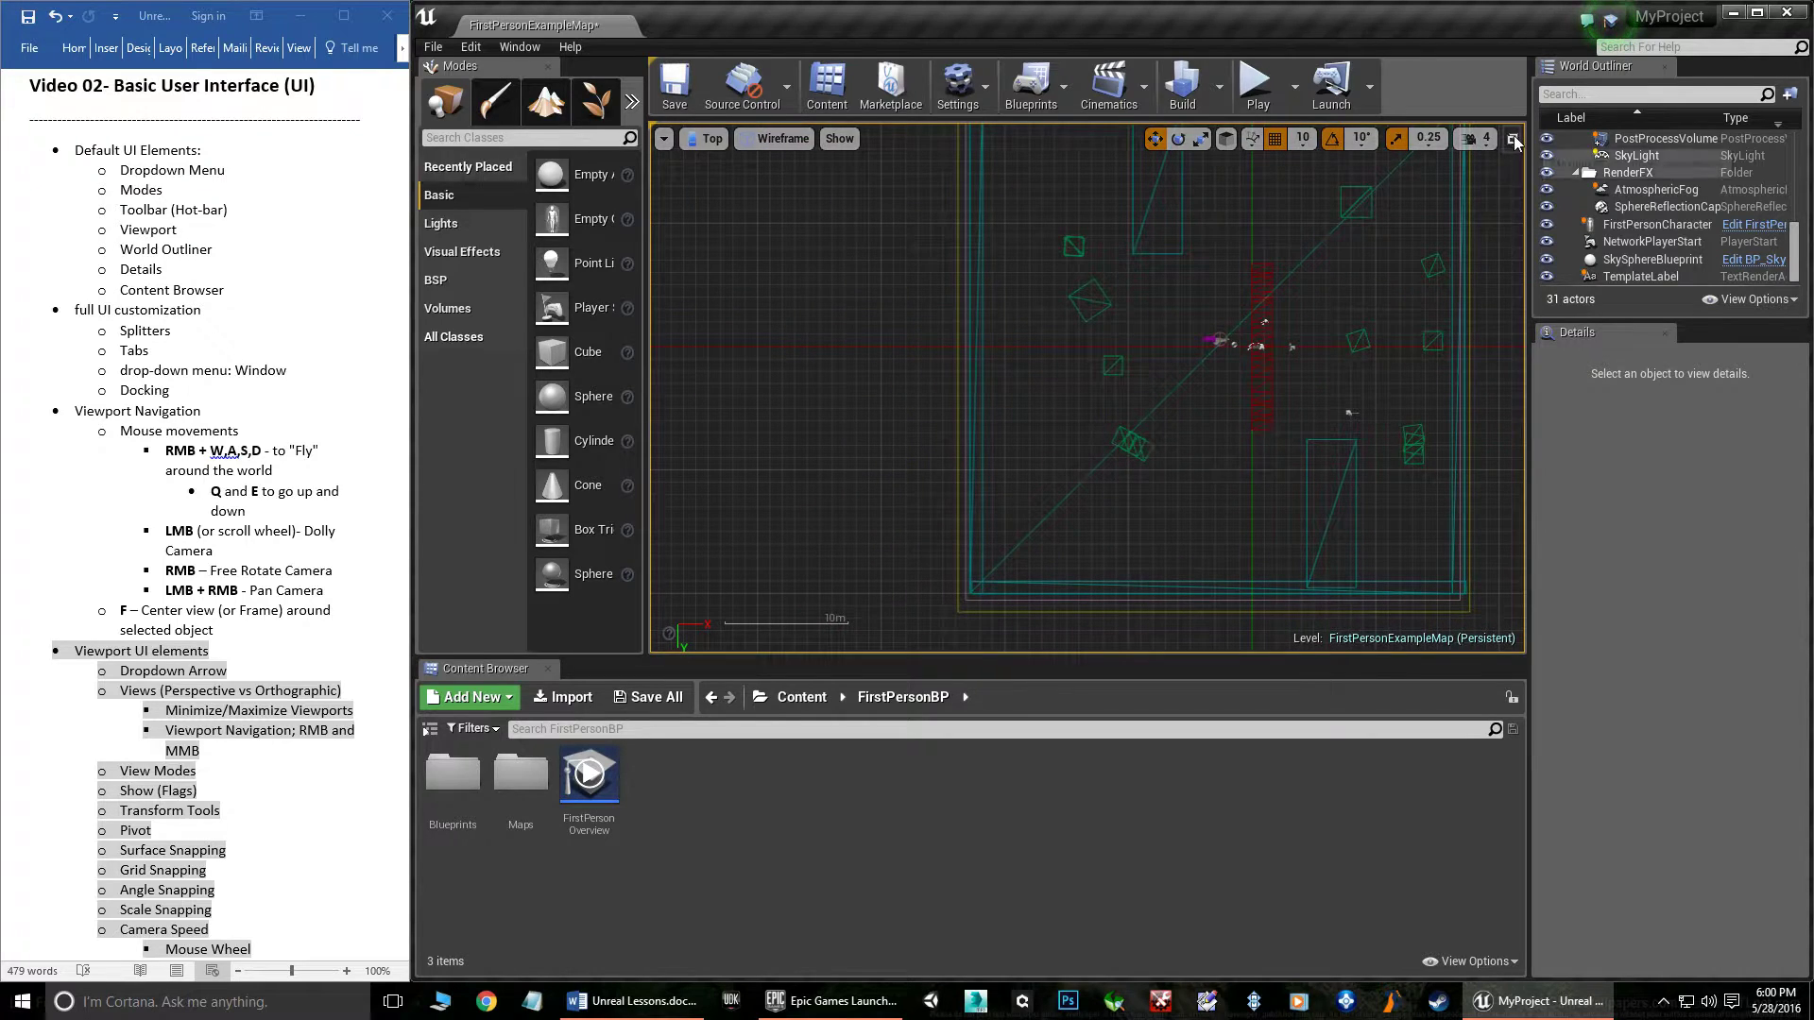
left_click(1513, 139)
left_click(846, 482)
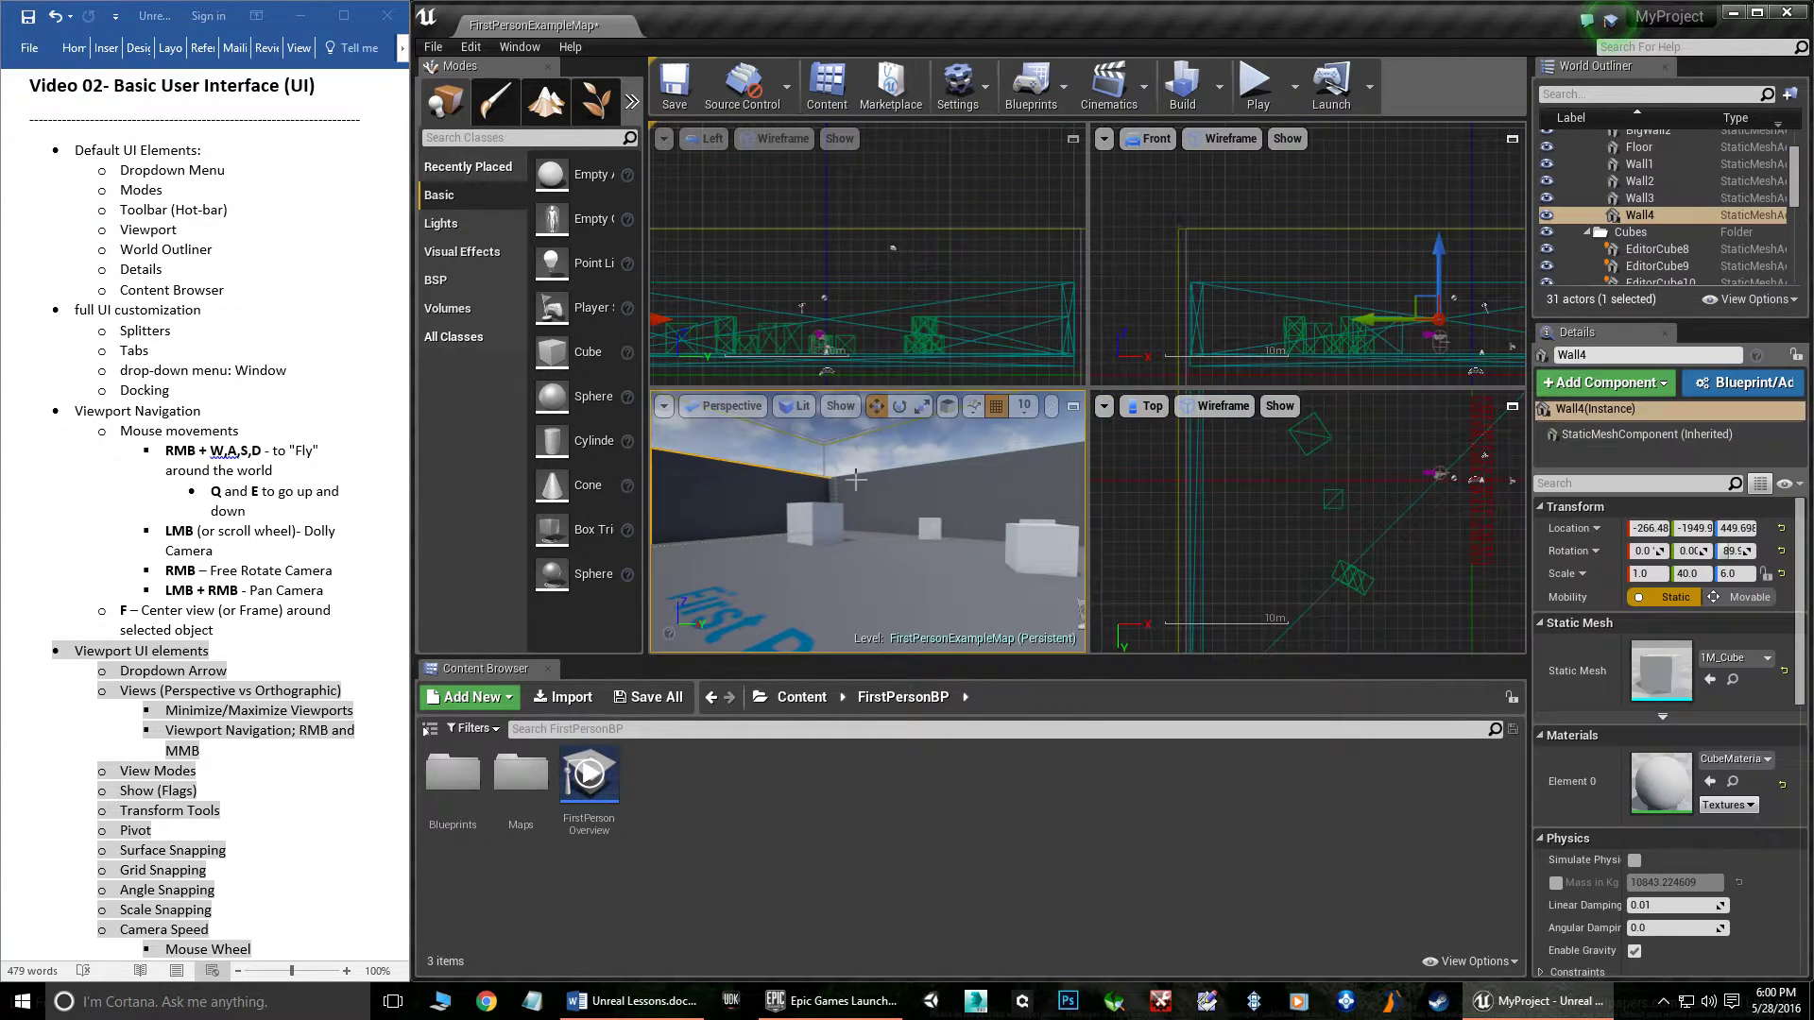
right_click_drag(845, 482, 879, 529)
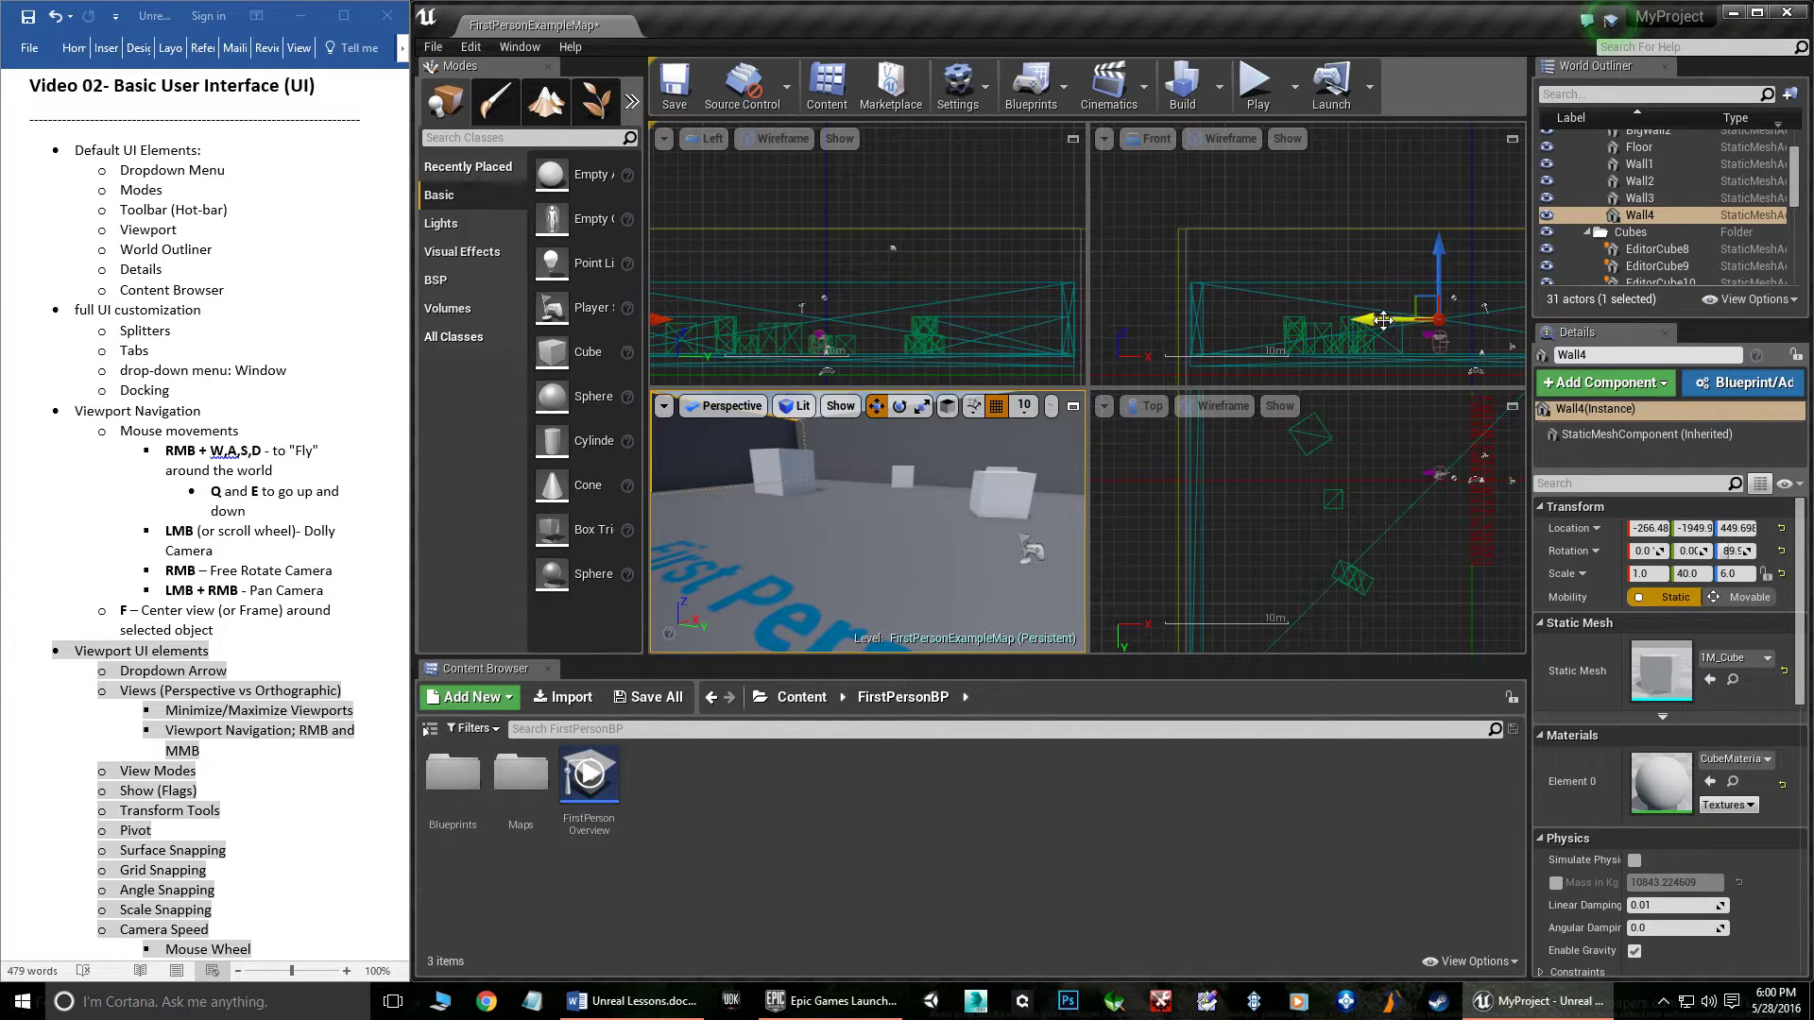
- Raise EditorCube19 in the Front pane to a Z location of about 1055 cm, enabling Realtime in the Left pane between moves
left_click(1314, 329)
left_click_drag(1294, 267, 1302, 209)
left_click(666, 139)
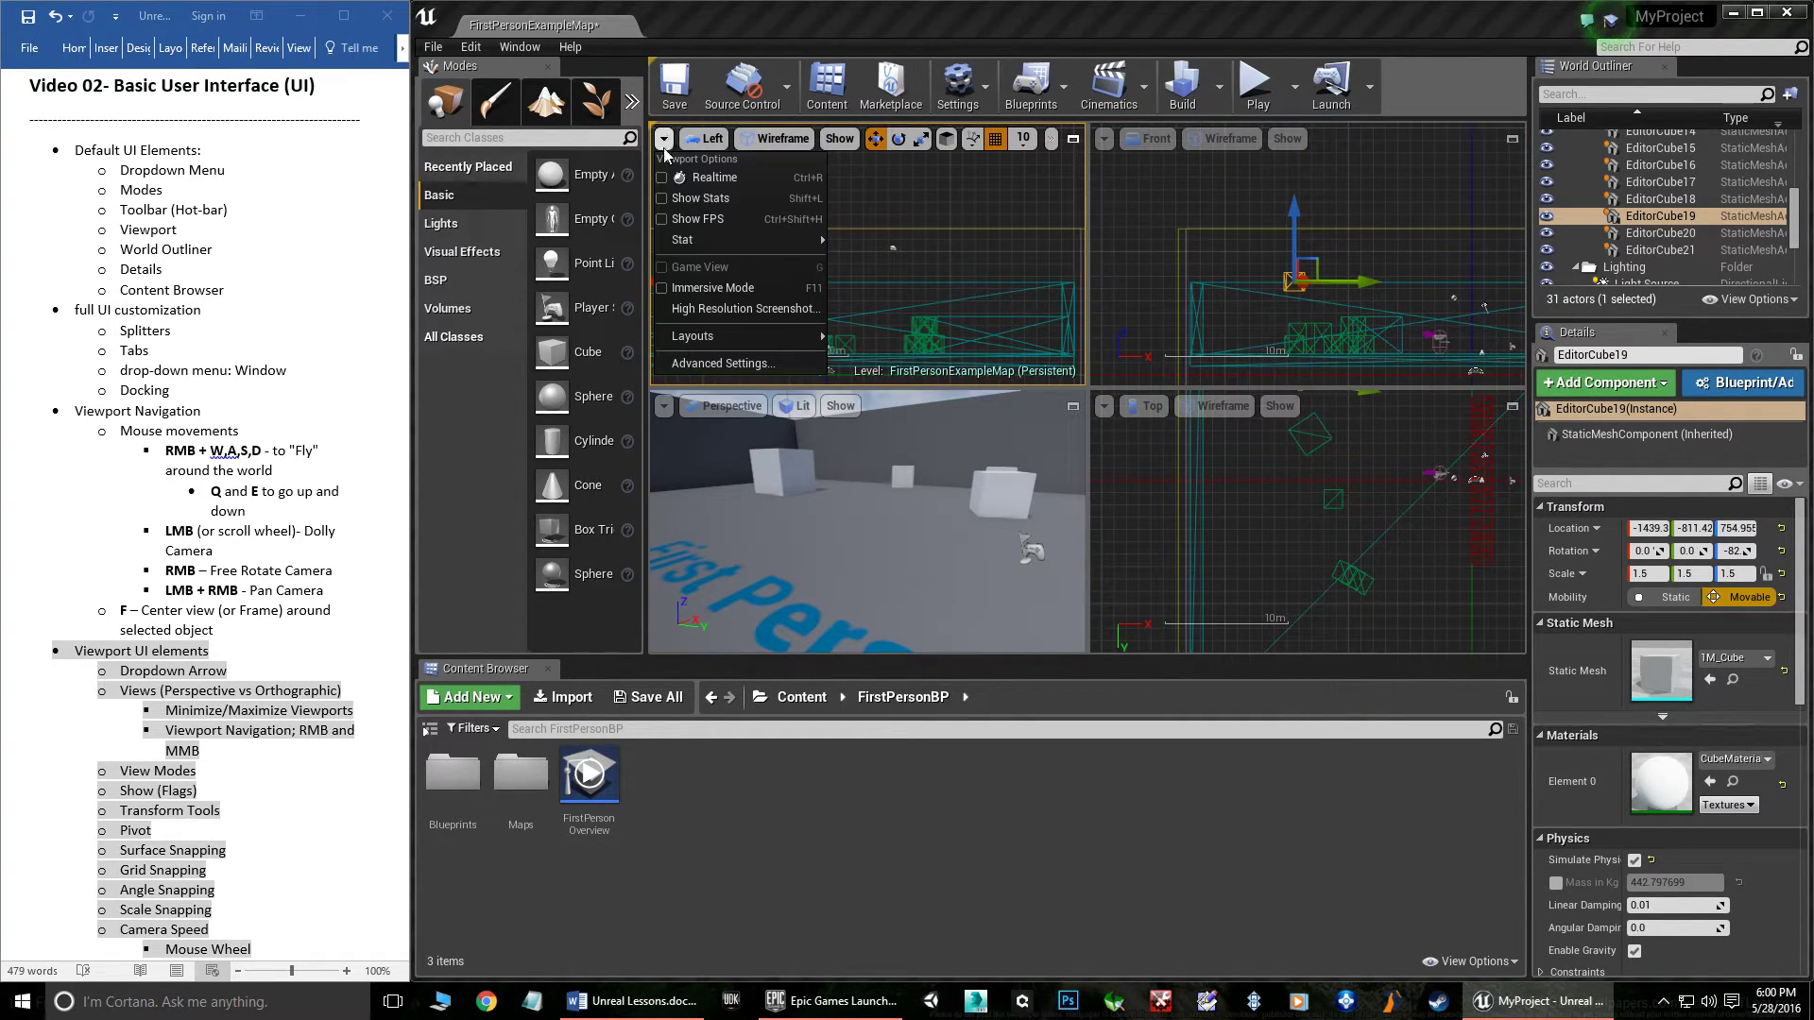
left_click(704, 177)
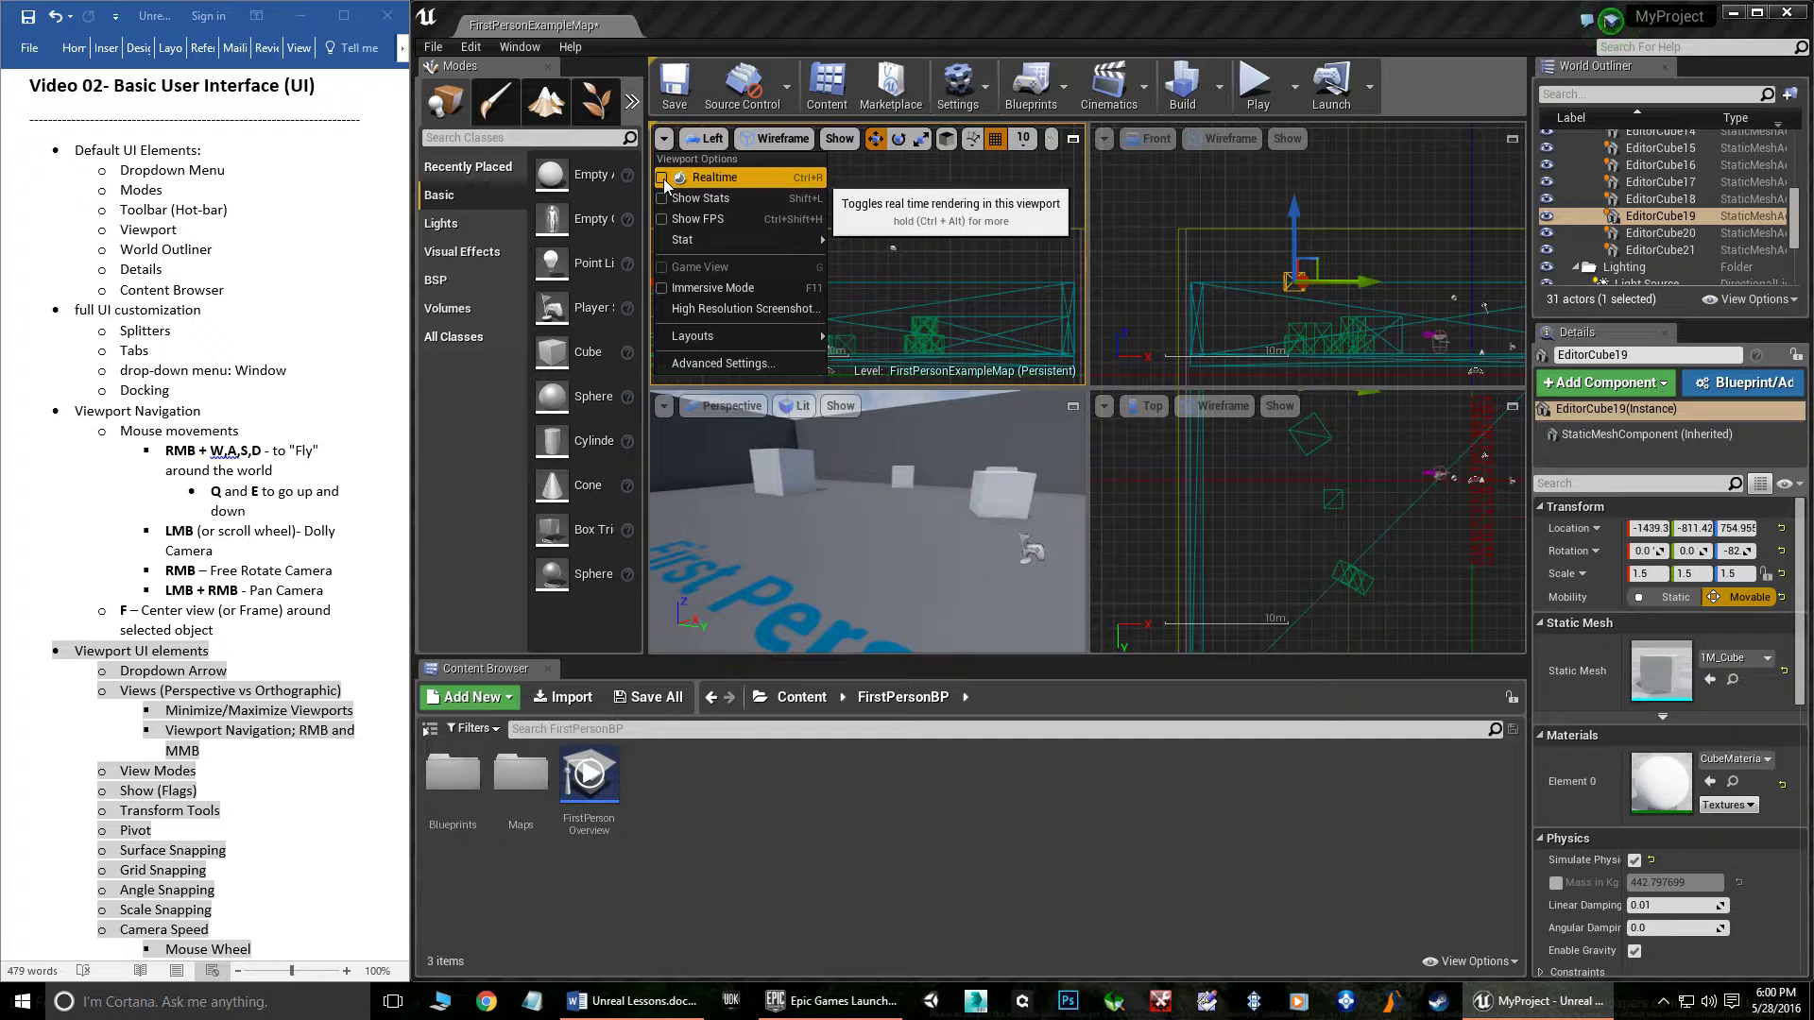
left_click(1283, 227)
left_click_drag(1294, 220, 1291, 184)
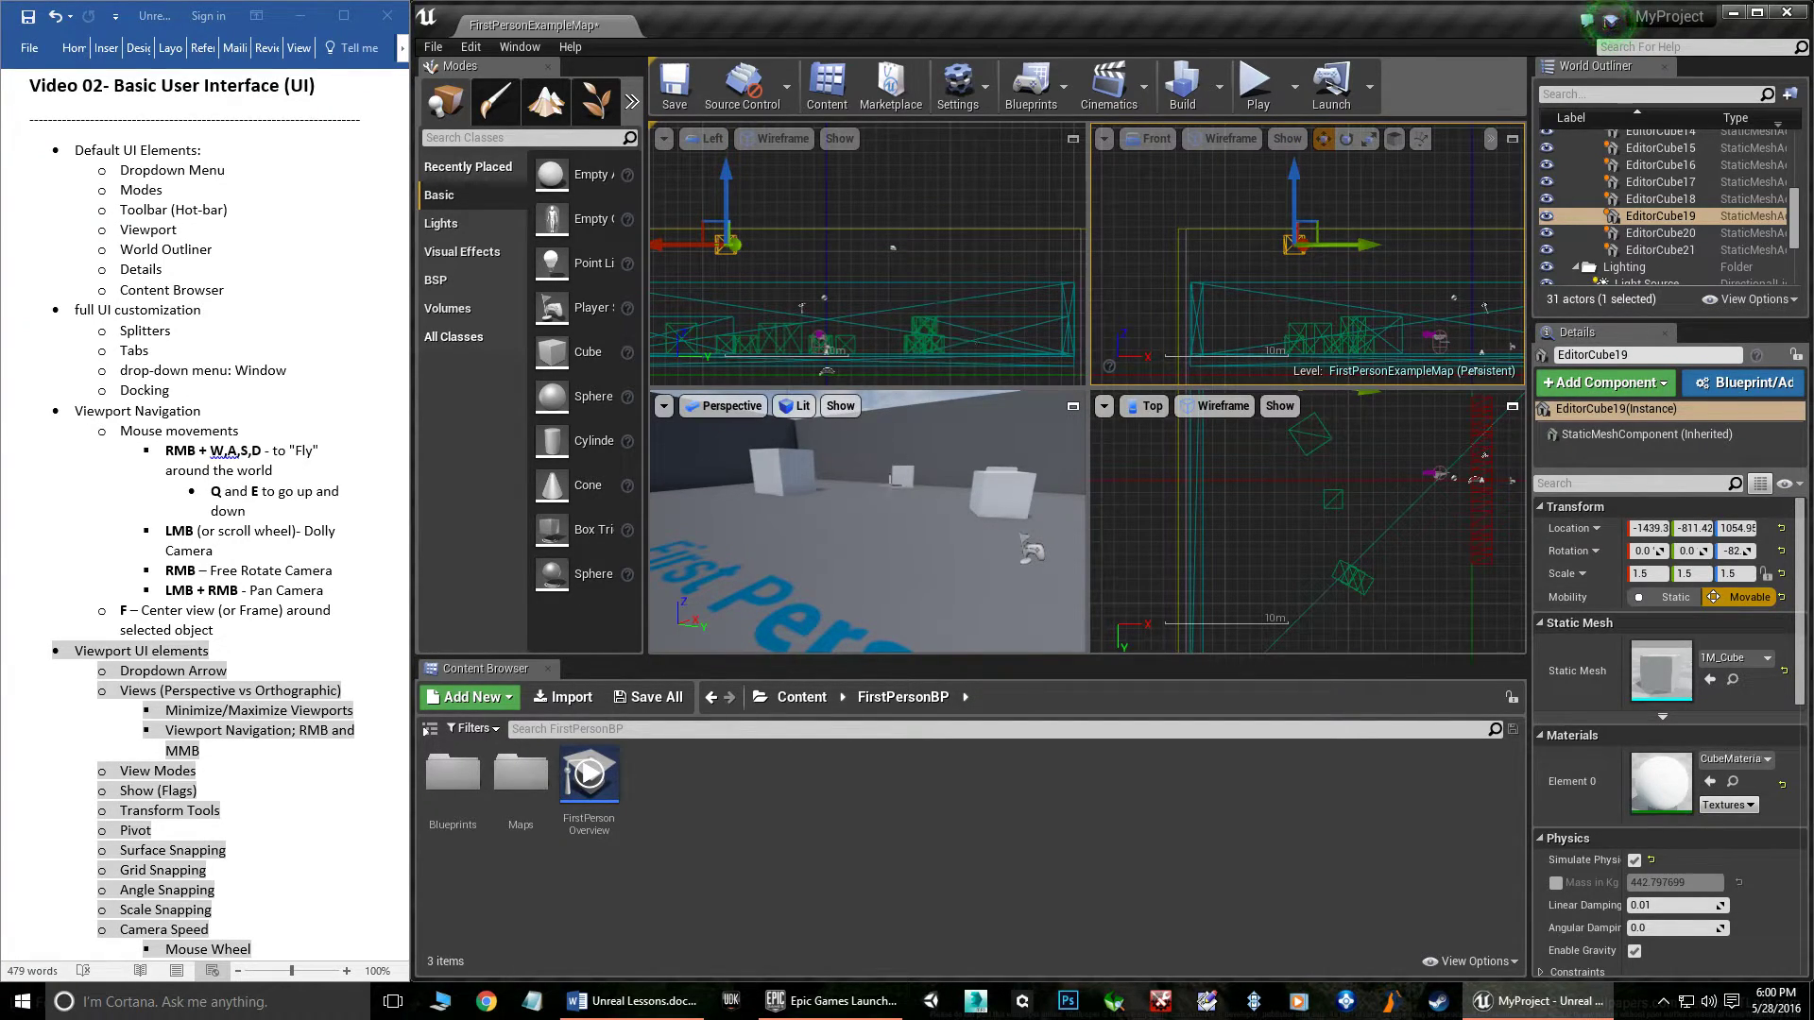
- Maximize the Perspective pane and switch its view mode to Unlit to inspect the cubes and walls
left_click(1072, 405)
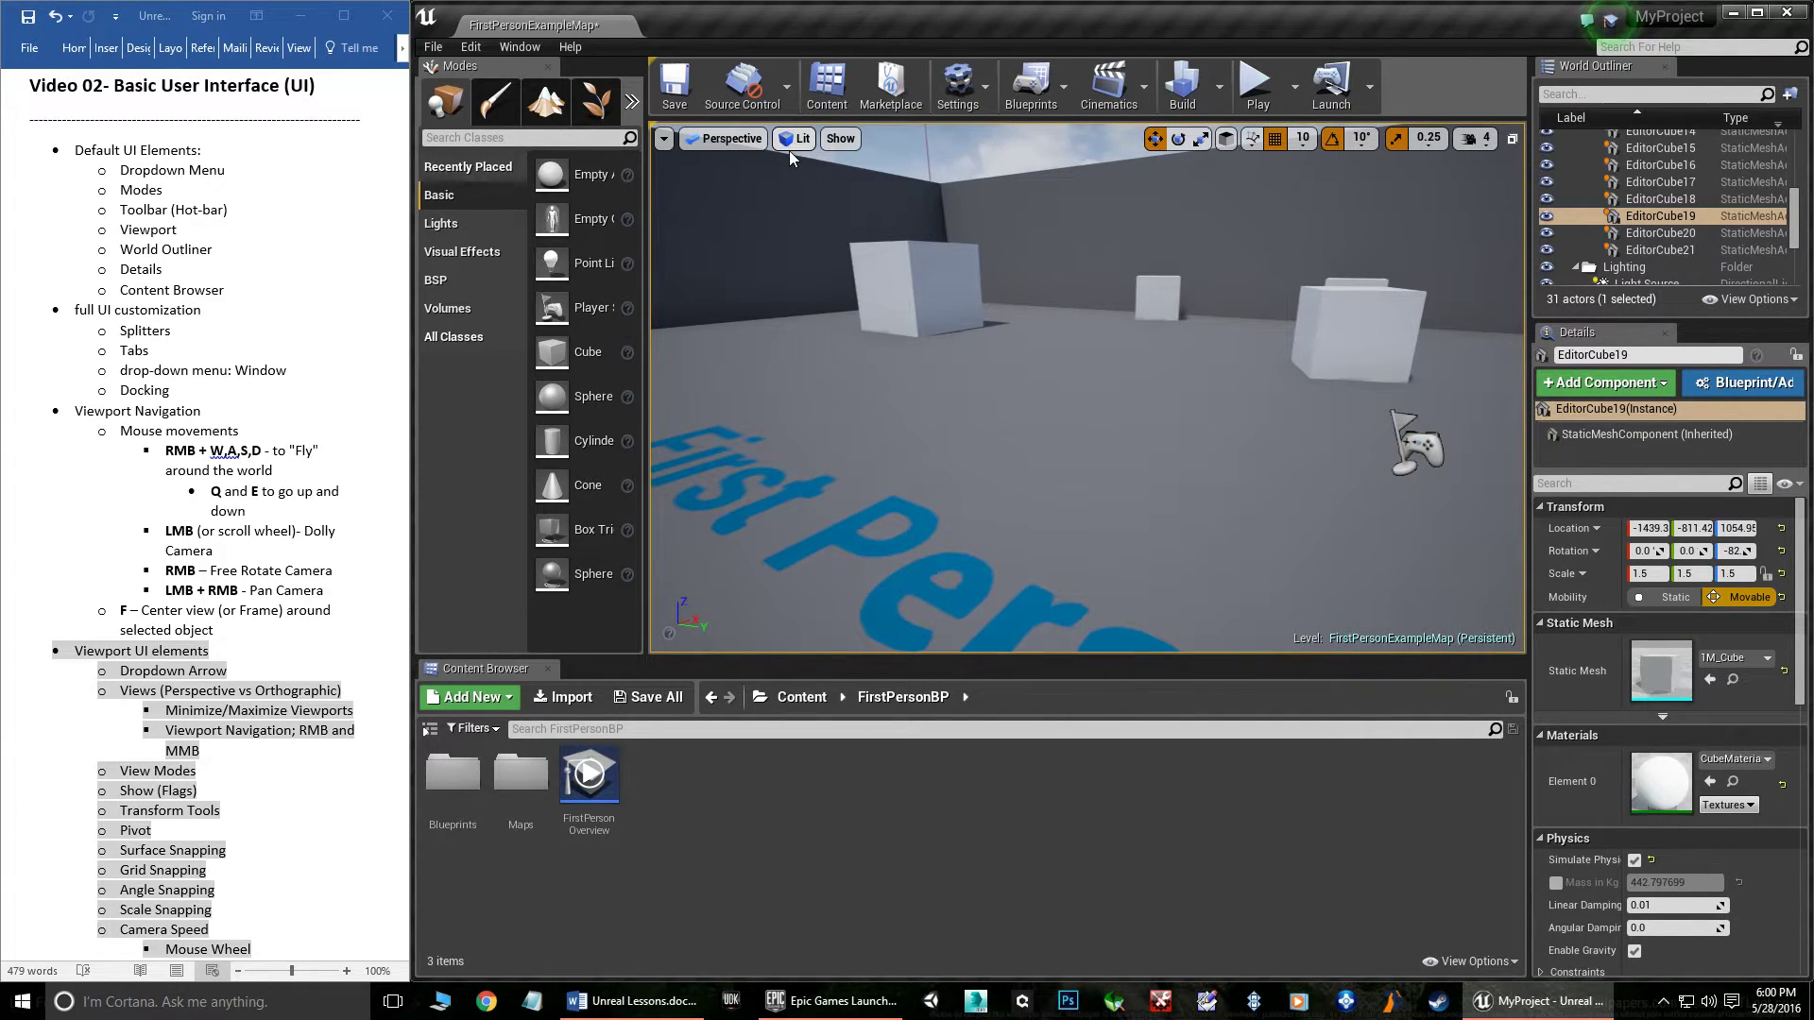
left_click(723, 142)
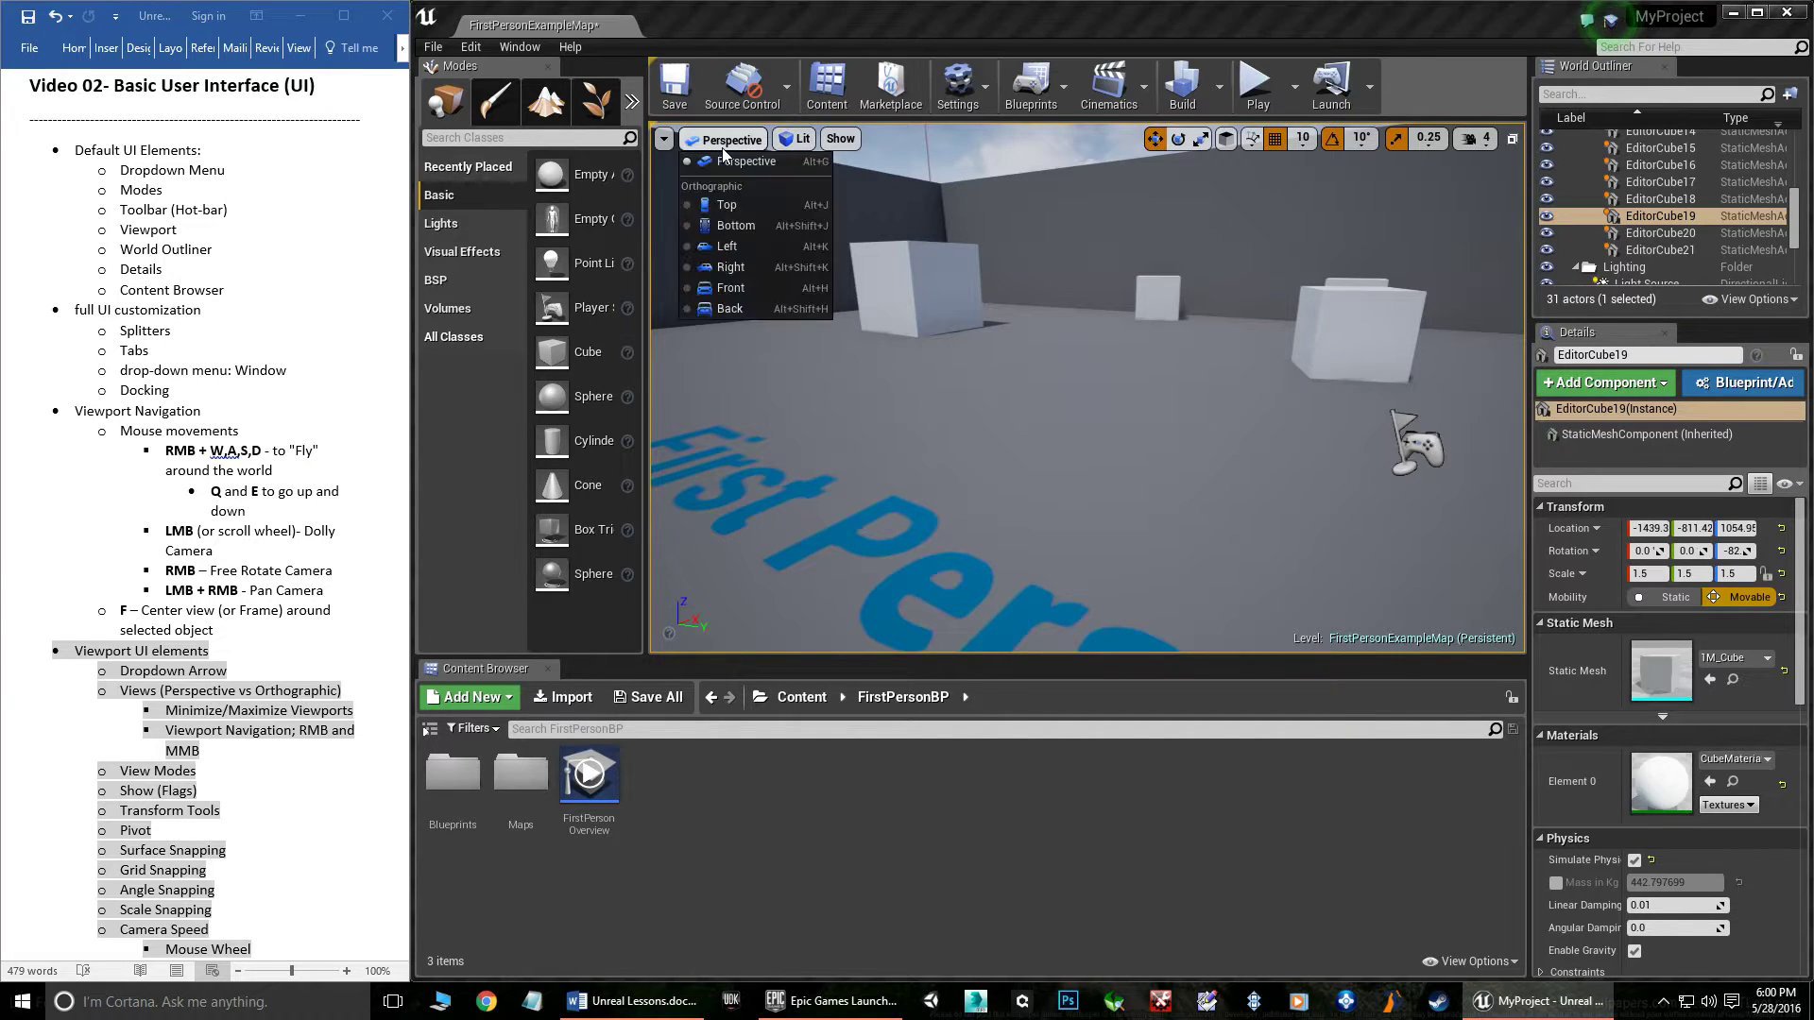
left_click(800, 139)
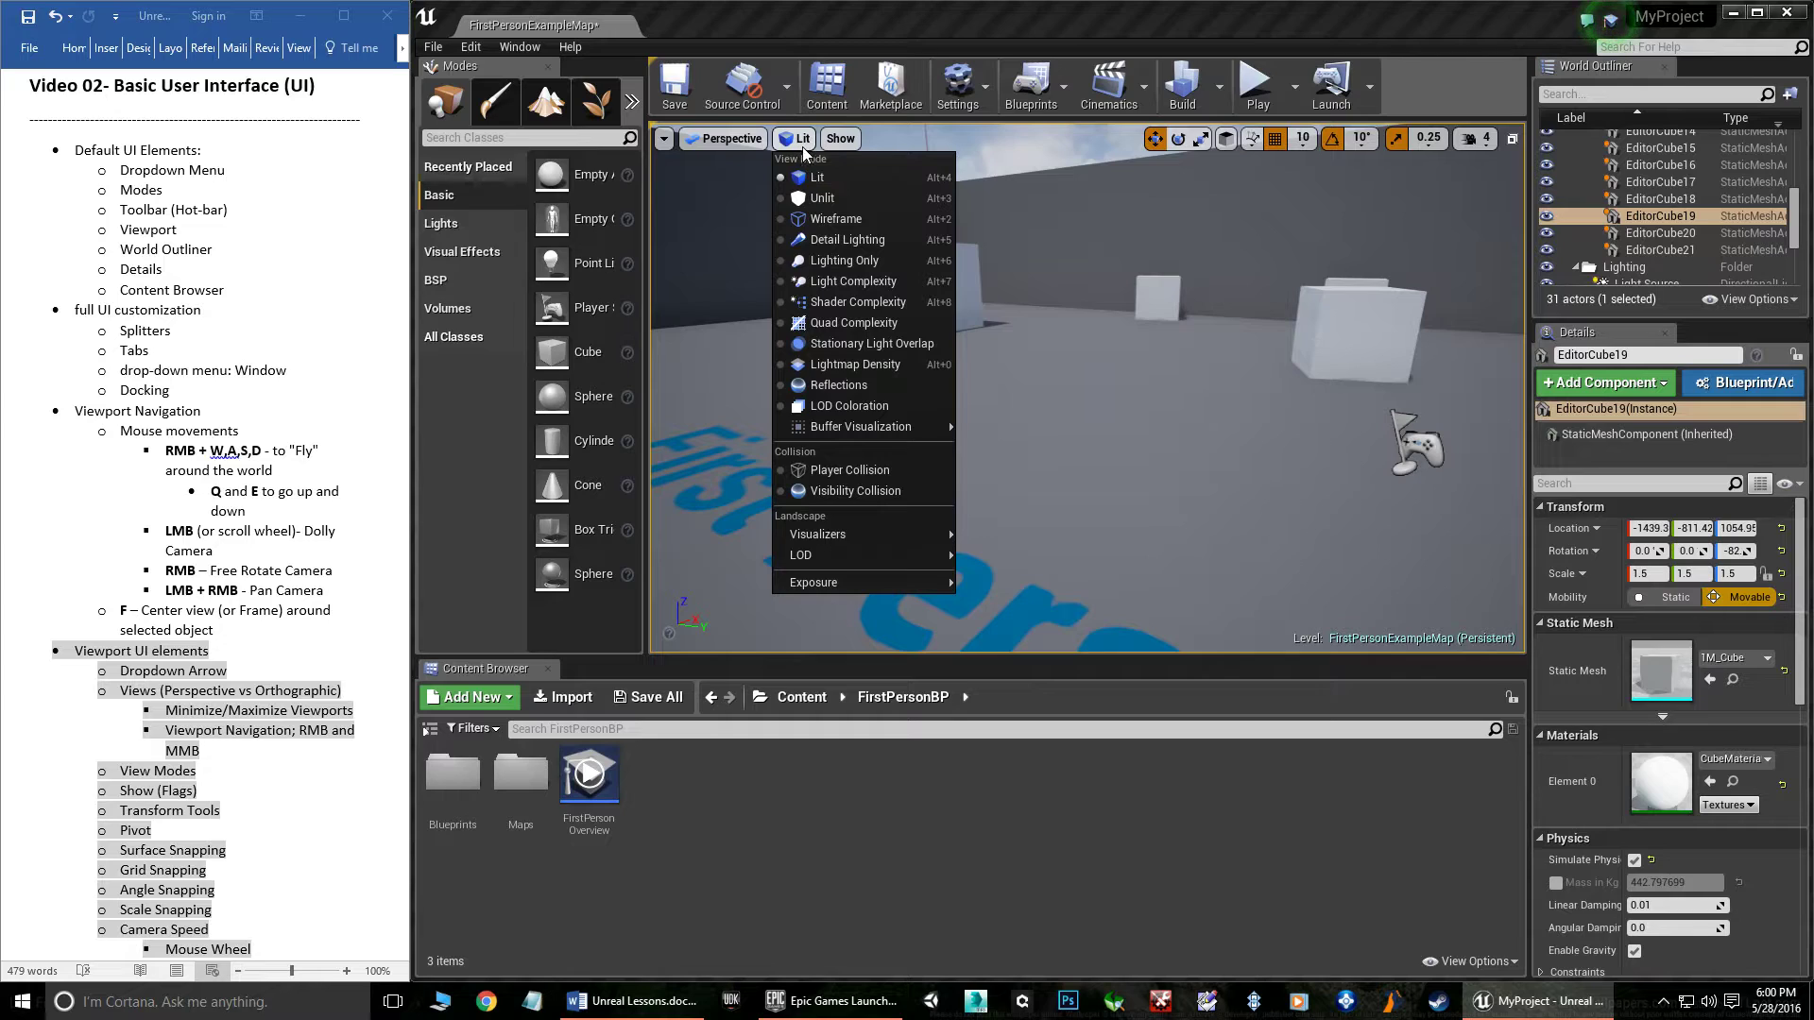
left_click(828, 195)
right_click_drag(828, 195, 828, 196)
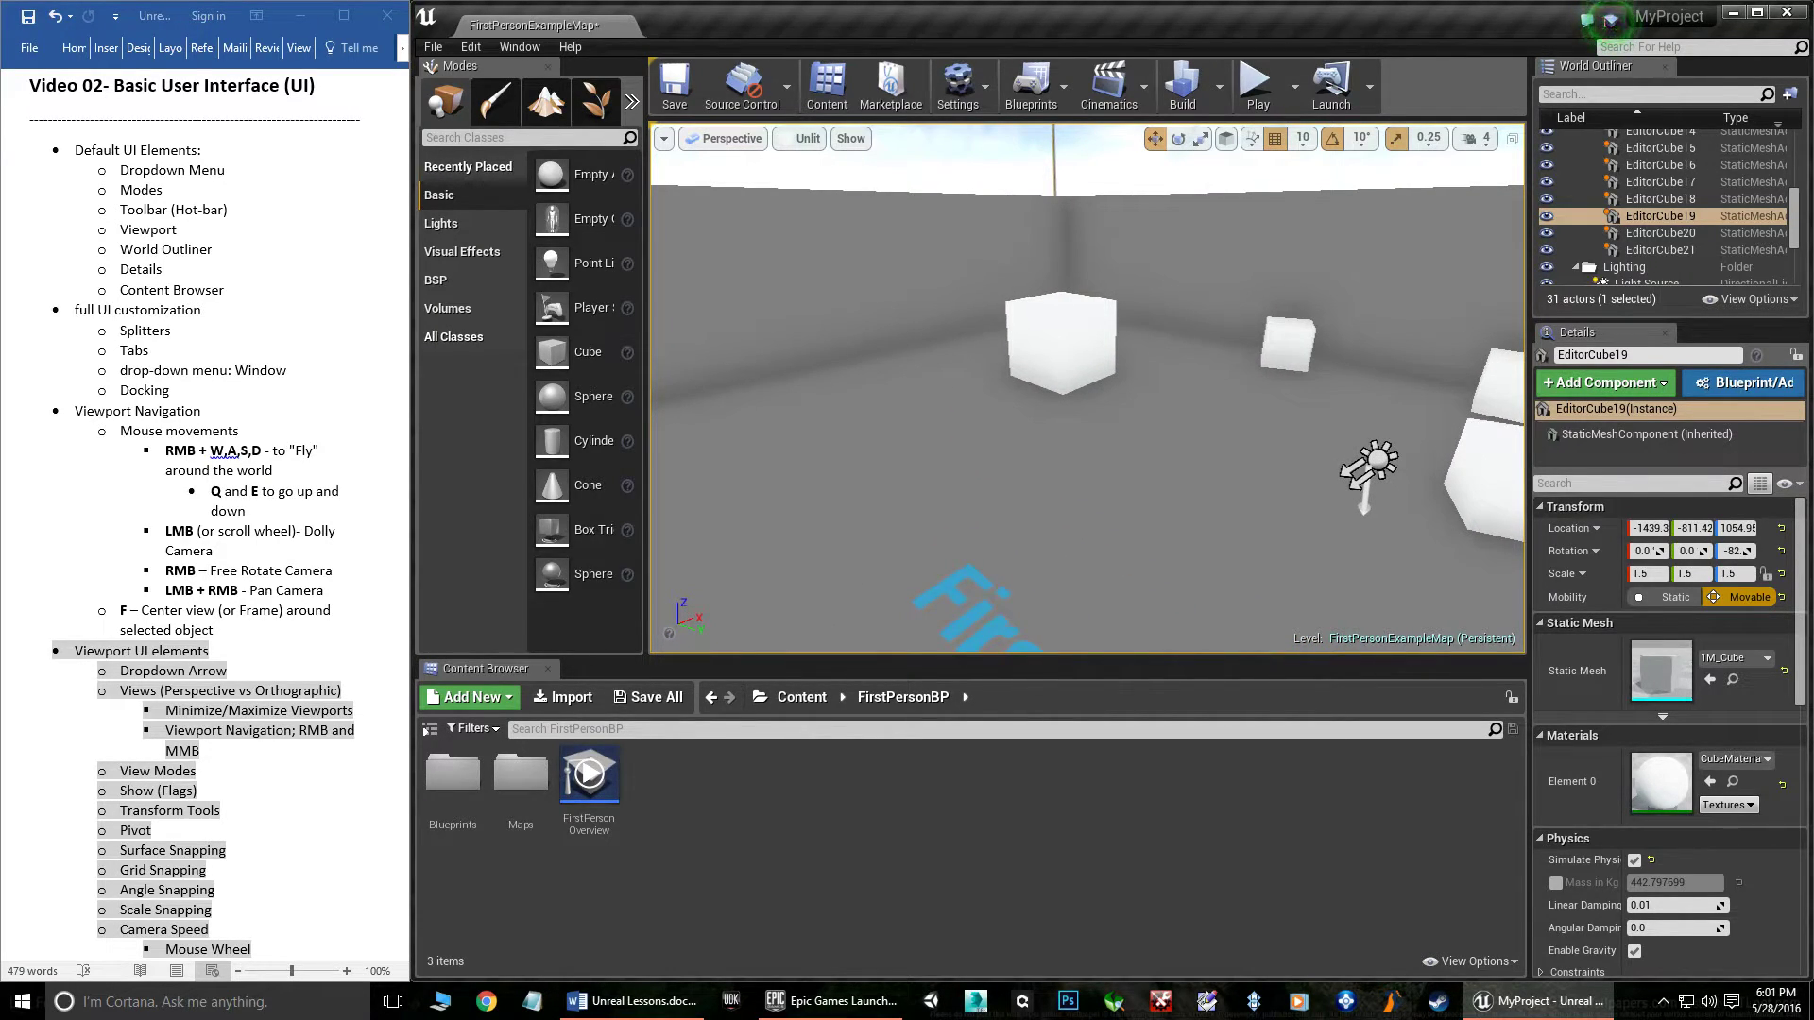
- Switch the viewport to Wireframe mode and select EditorCube9 through the wireframe meshes
left_click(806, 138)
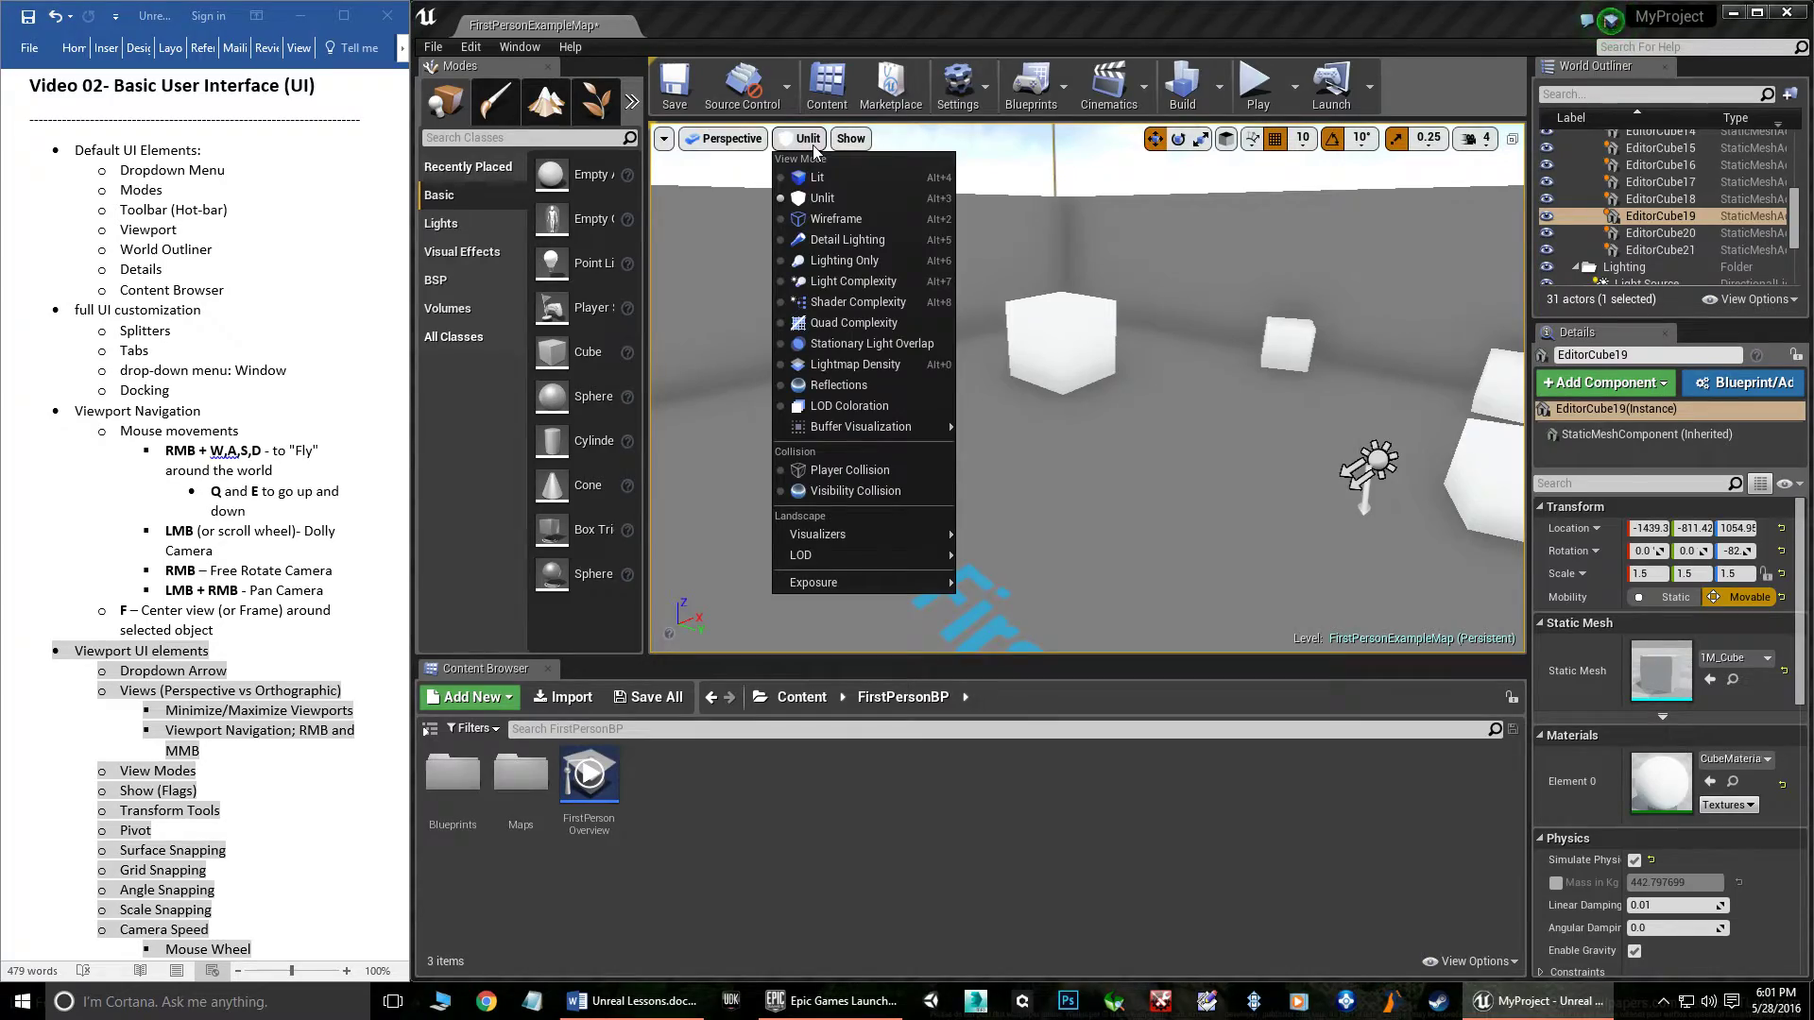
left_click(837, 219)
right_click_drag(1047, 412, 1037, 418)
left_click(1037, 418)
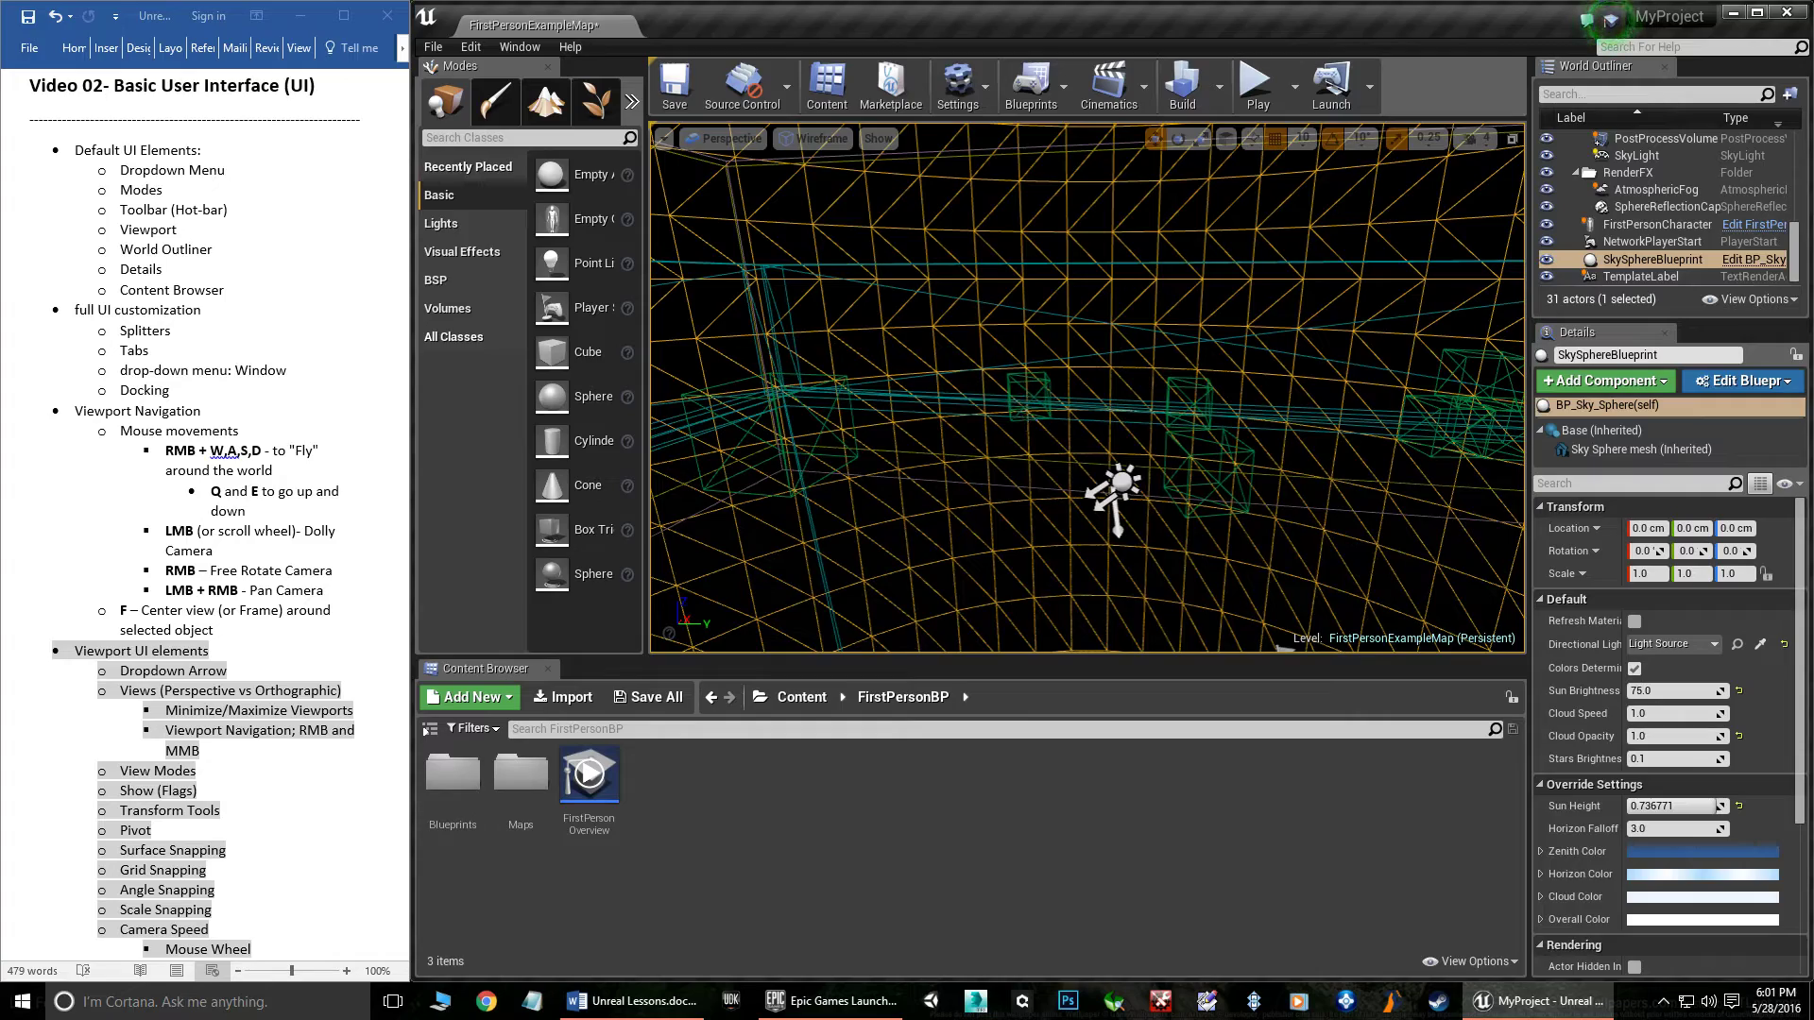
left_click(1023, 402)
left_click(1044, 388)
right_click_drag(909, 400, 911, 408)
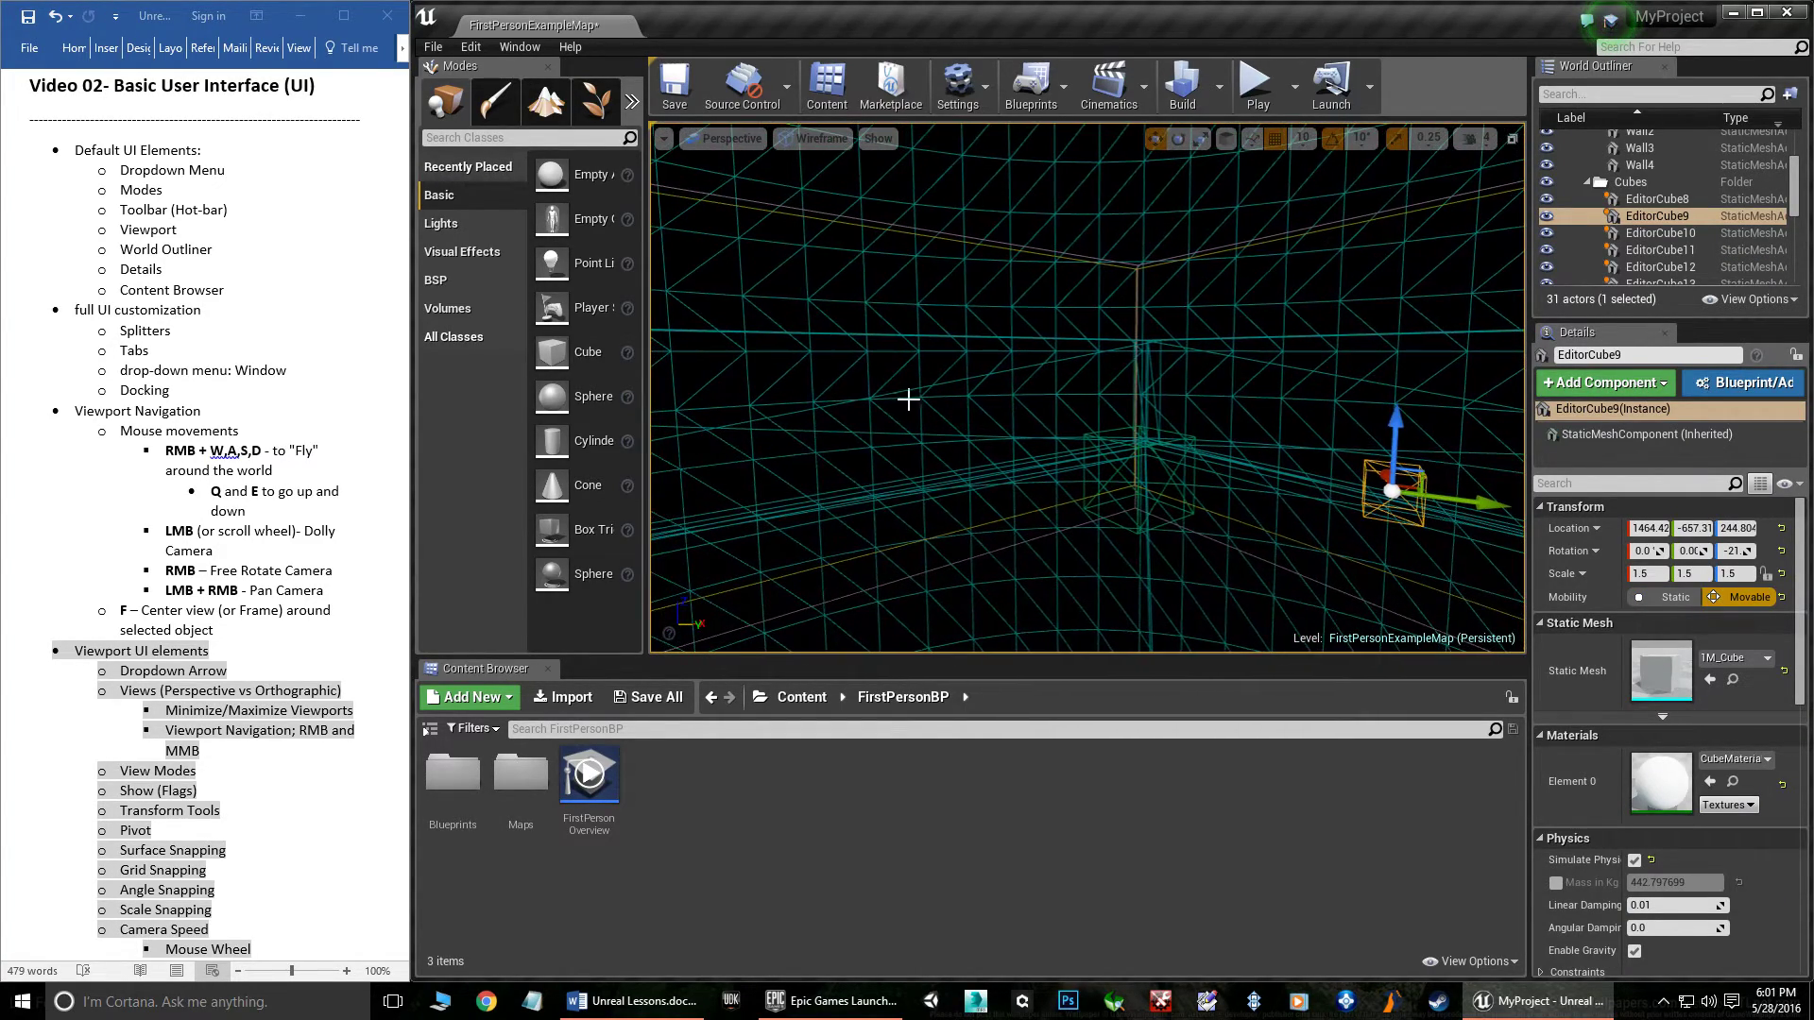
- Switch the view mode to Detail Lighting and look around the arena's cubes and floor text
left_click(822, 139)
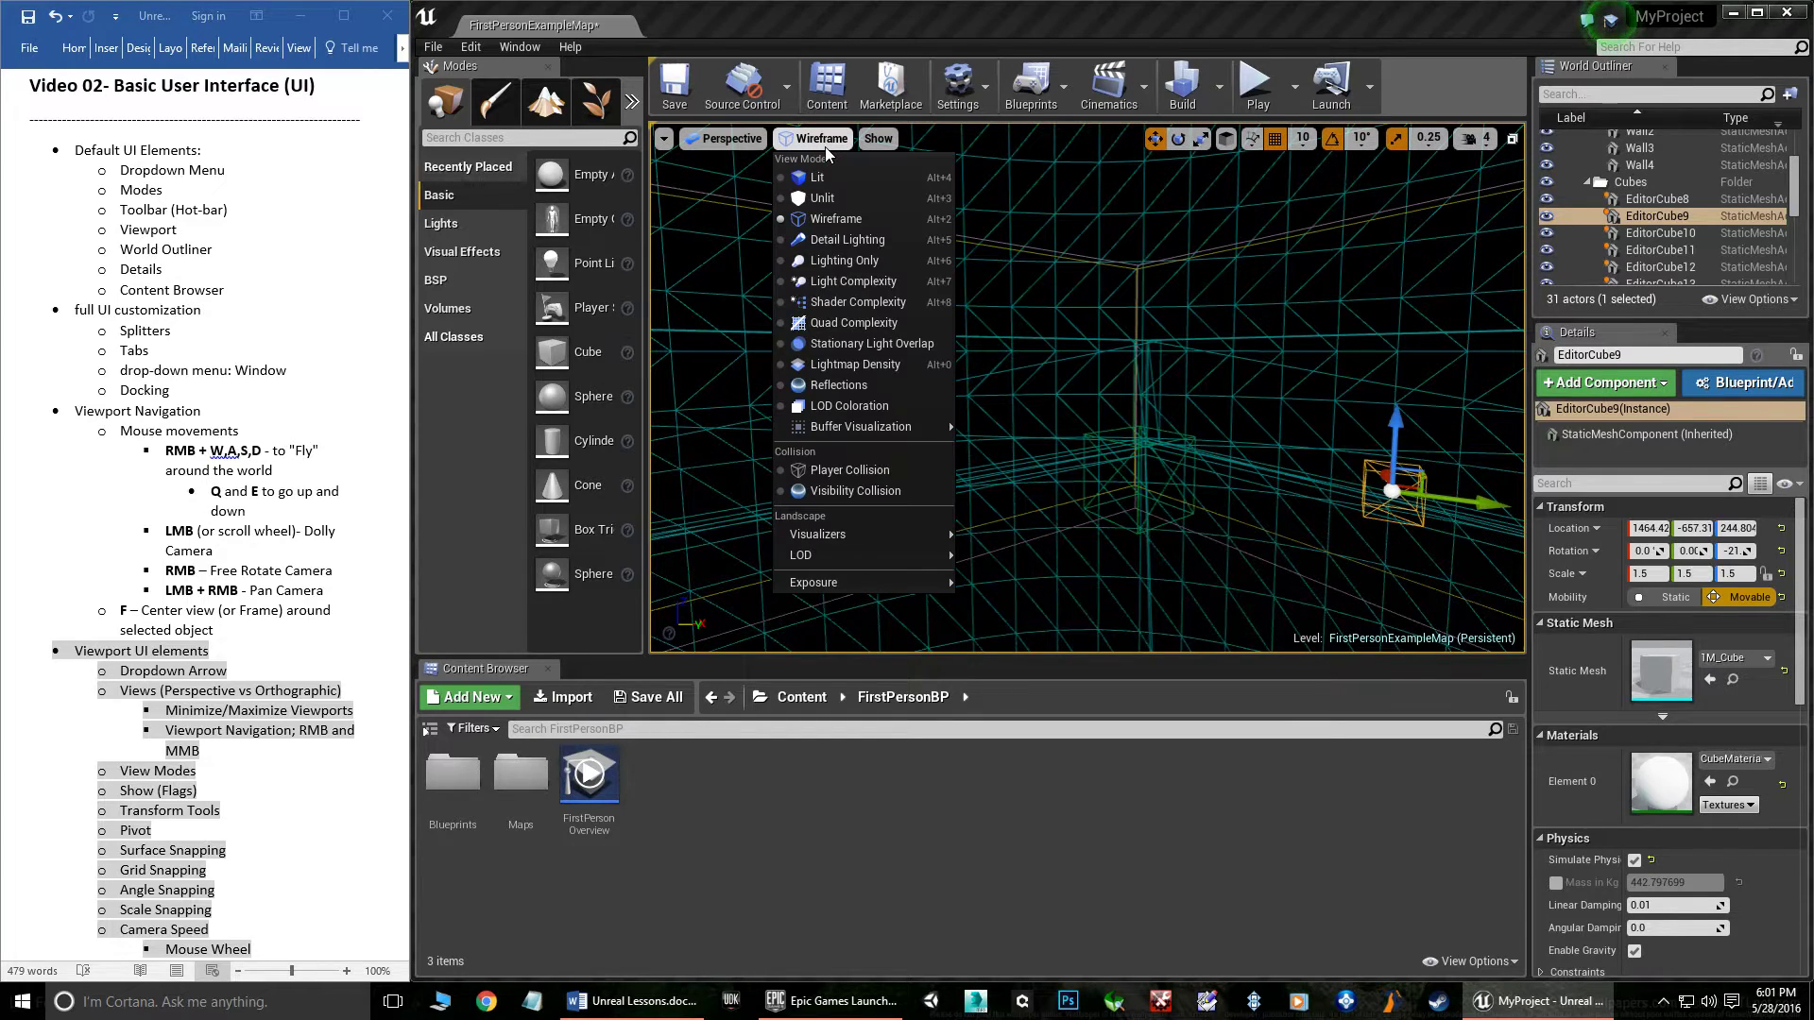
left_click(836, 241)
right_click_drag(910, 400, 973, 486)
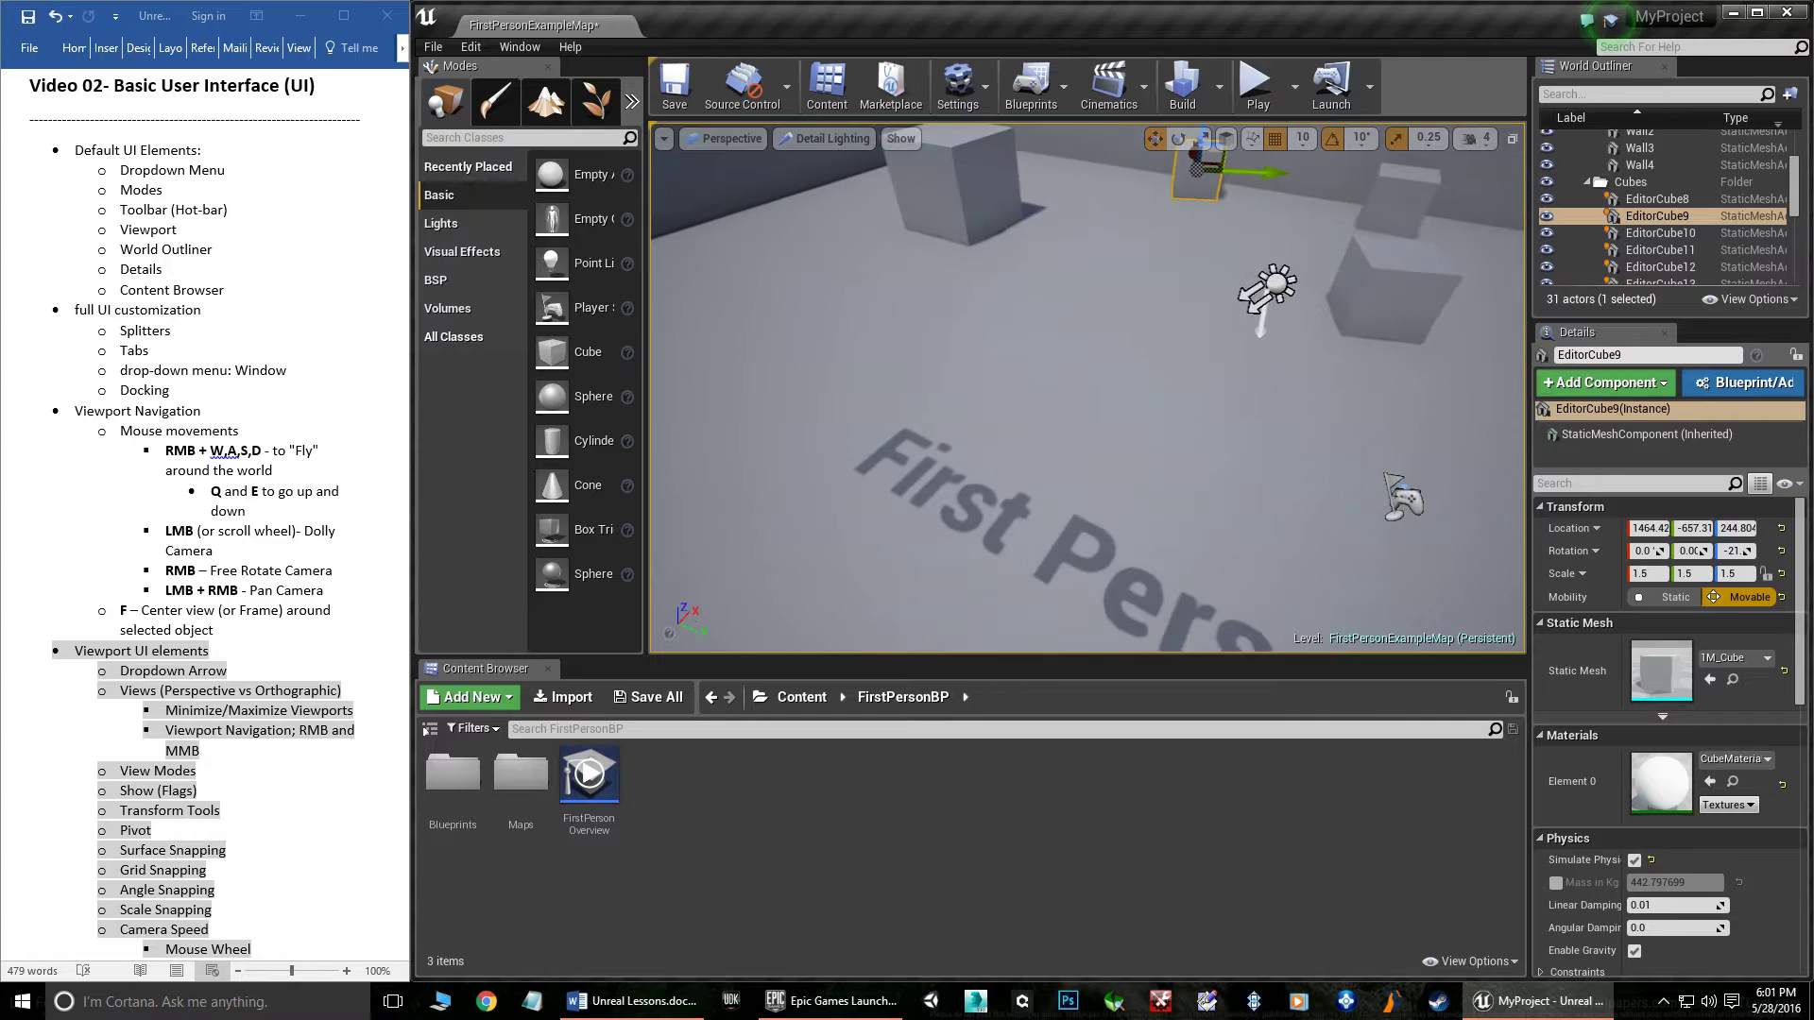
right_click_drag(964, 371, 955, 365)
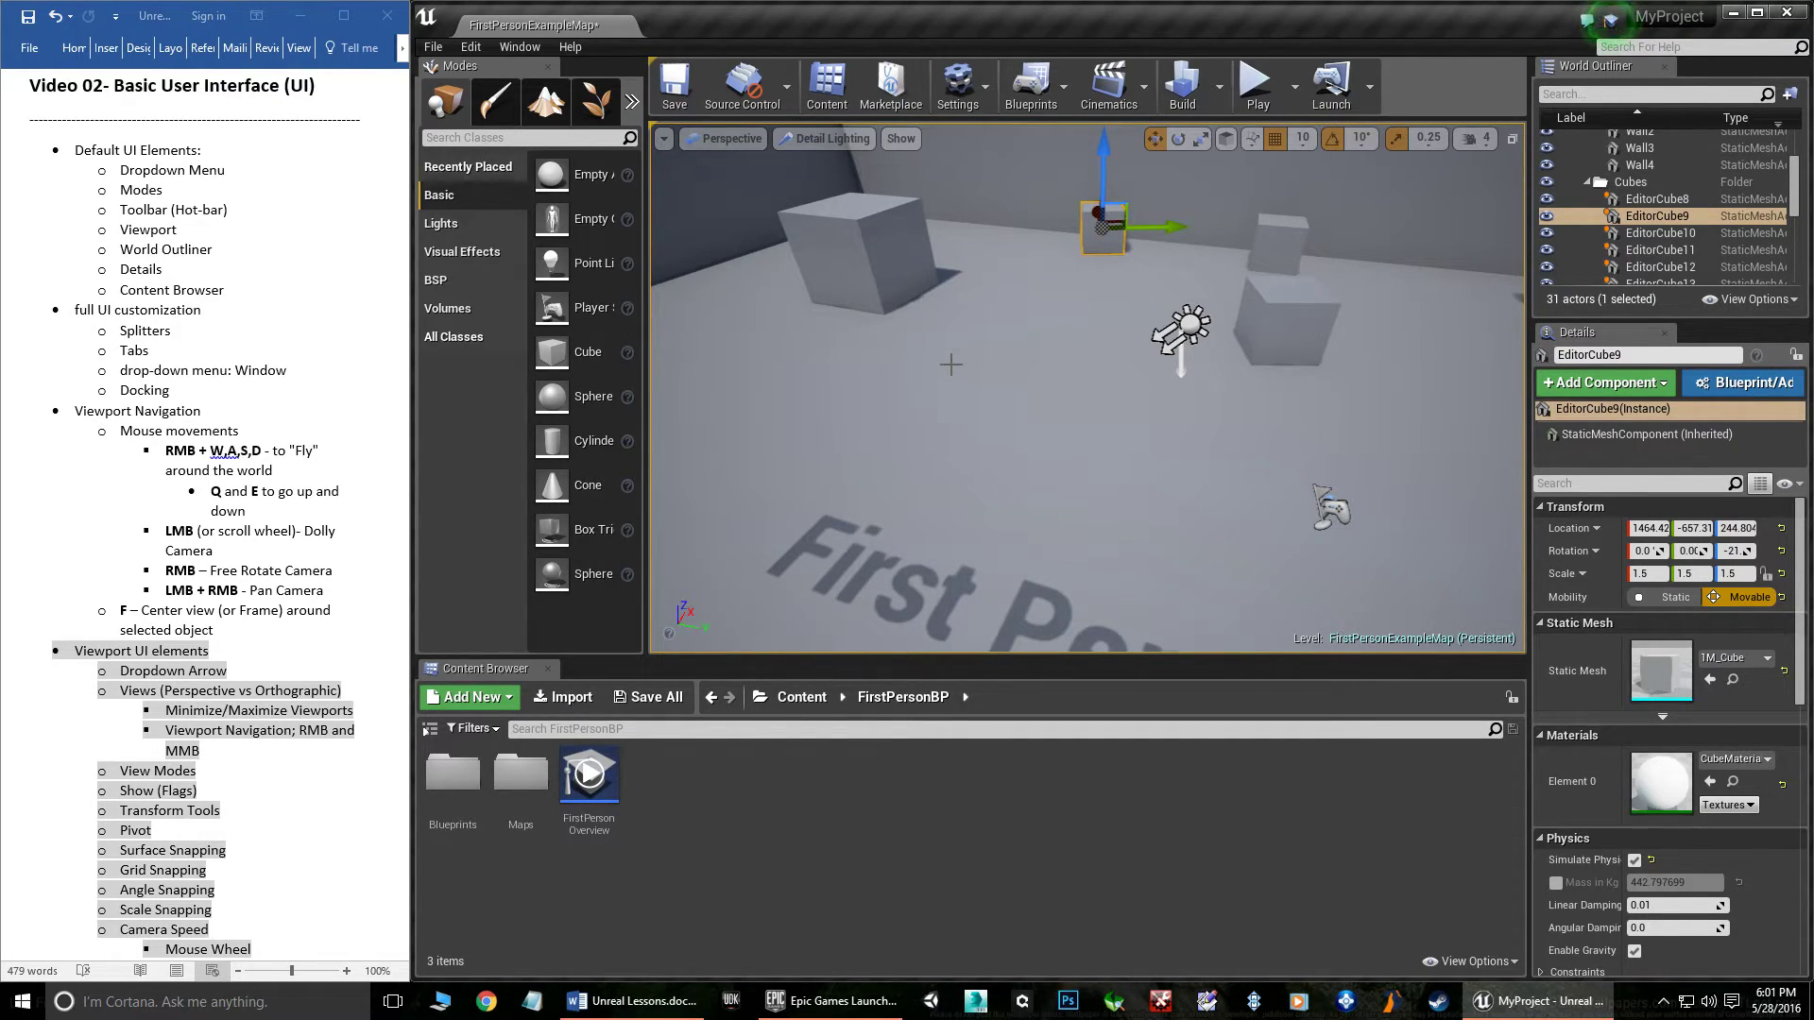
right_click_drag(840, 448, 830, 430)
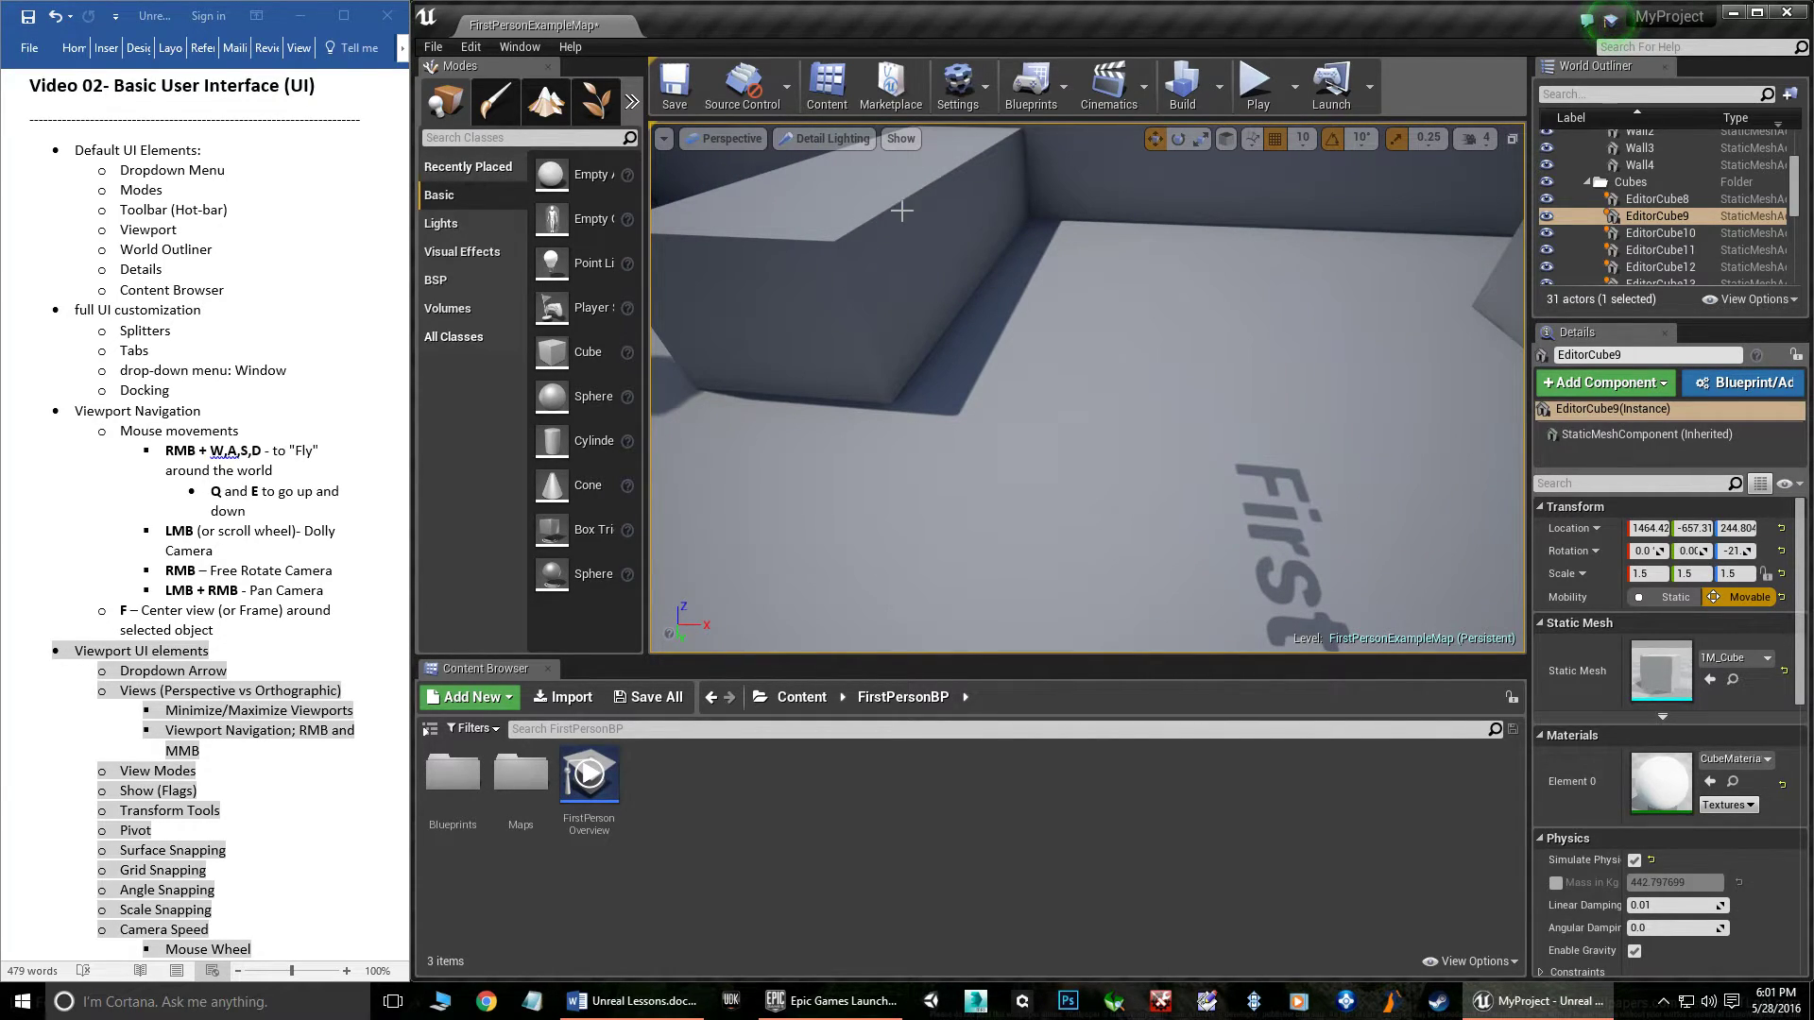
- Preview the cubes and walls in Lighting Only mode and return the viewport to Lit mode
left_click(839, 140)
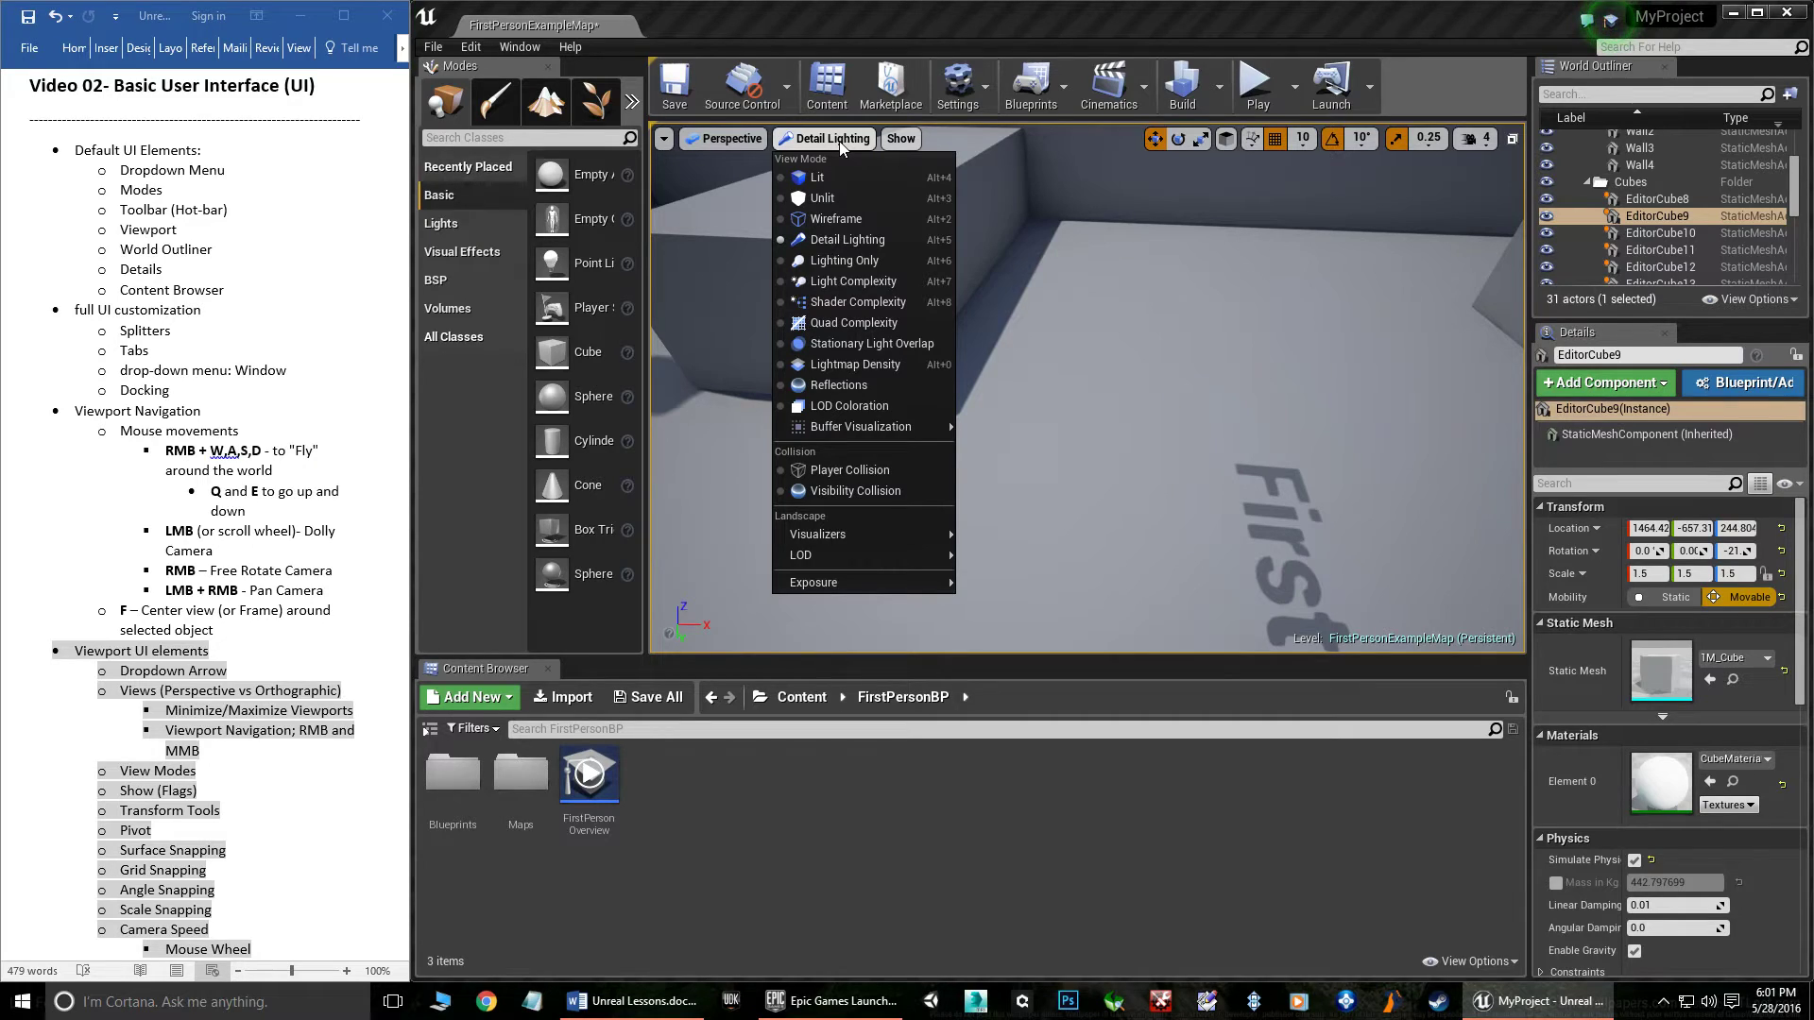
left_click(845, 260)
right_click_drag(924, 369, 986, 421)
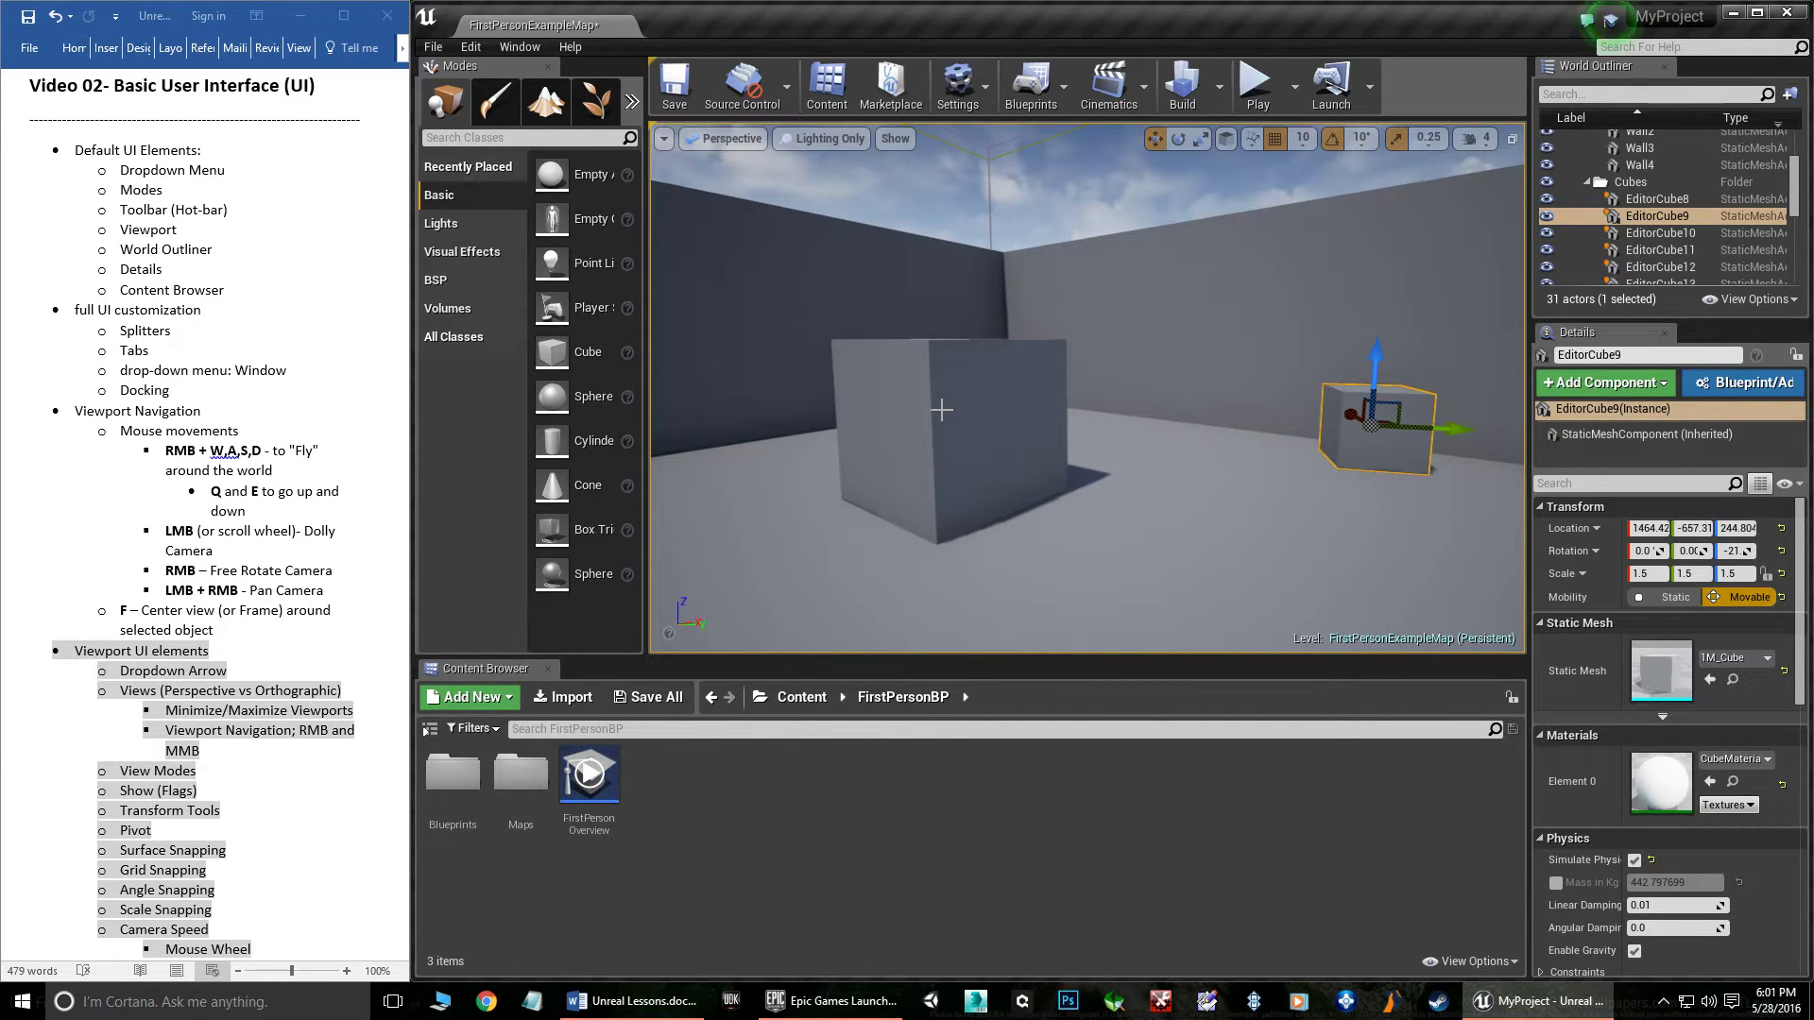
left_click(812, 139)
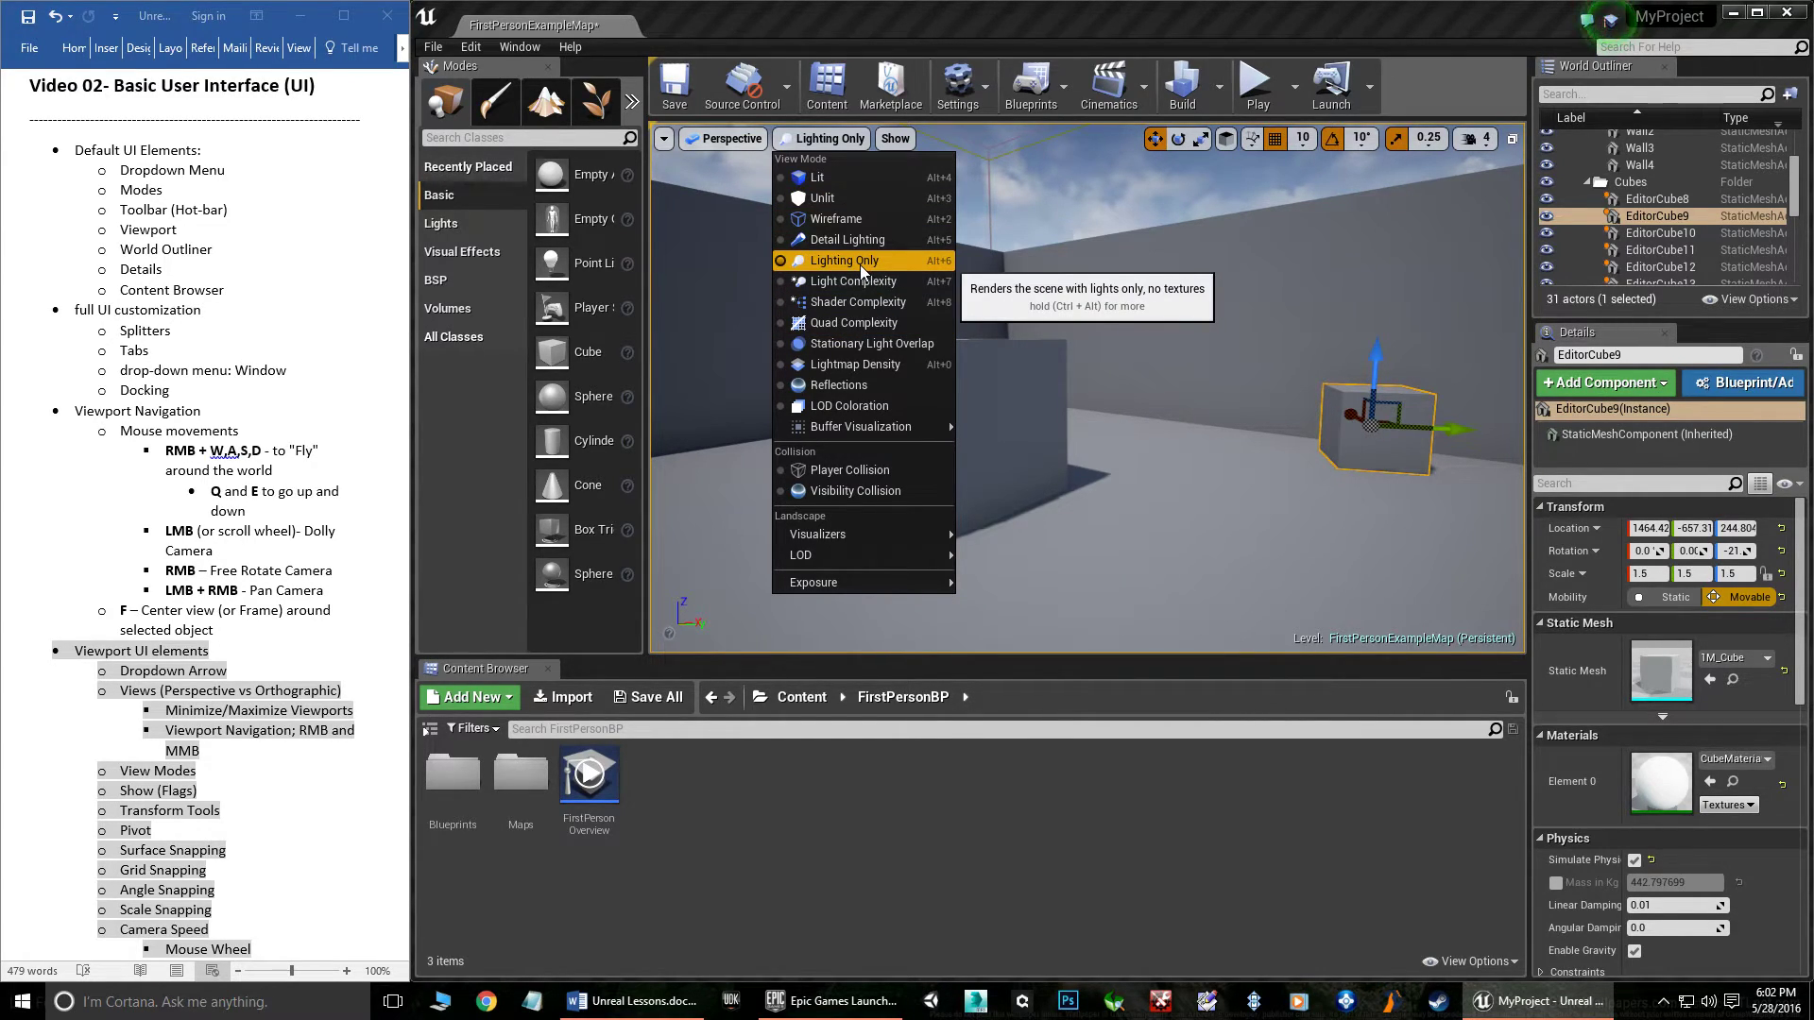
left_click(805, 177)
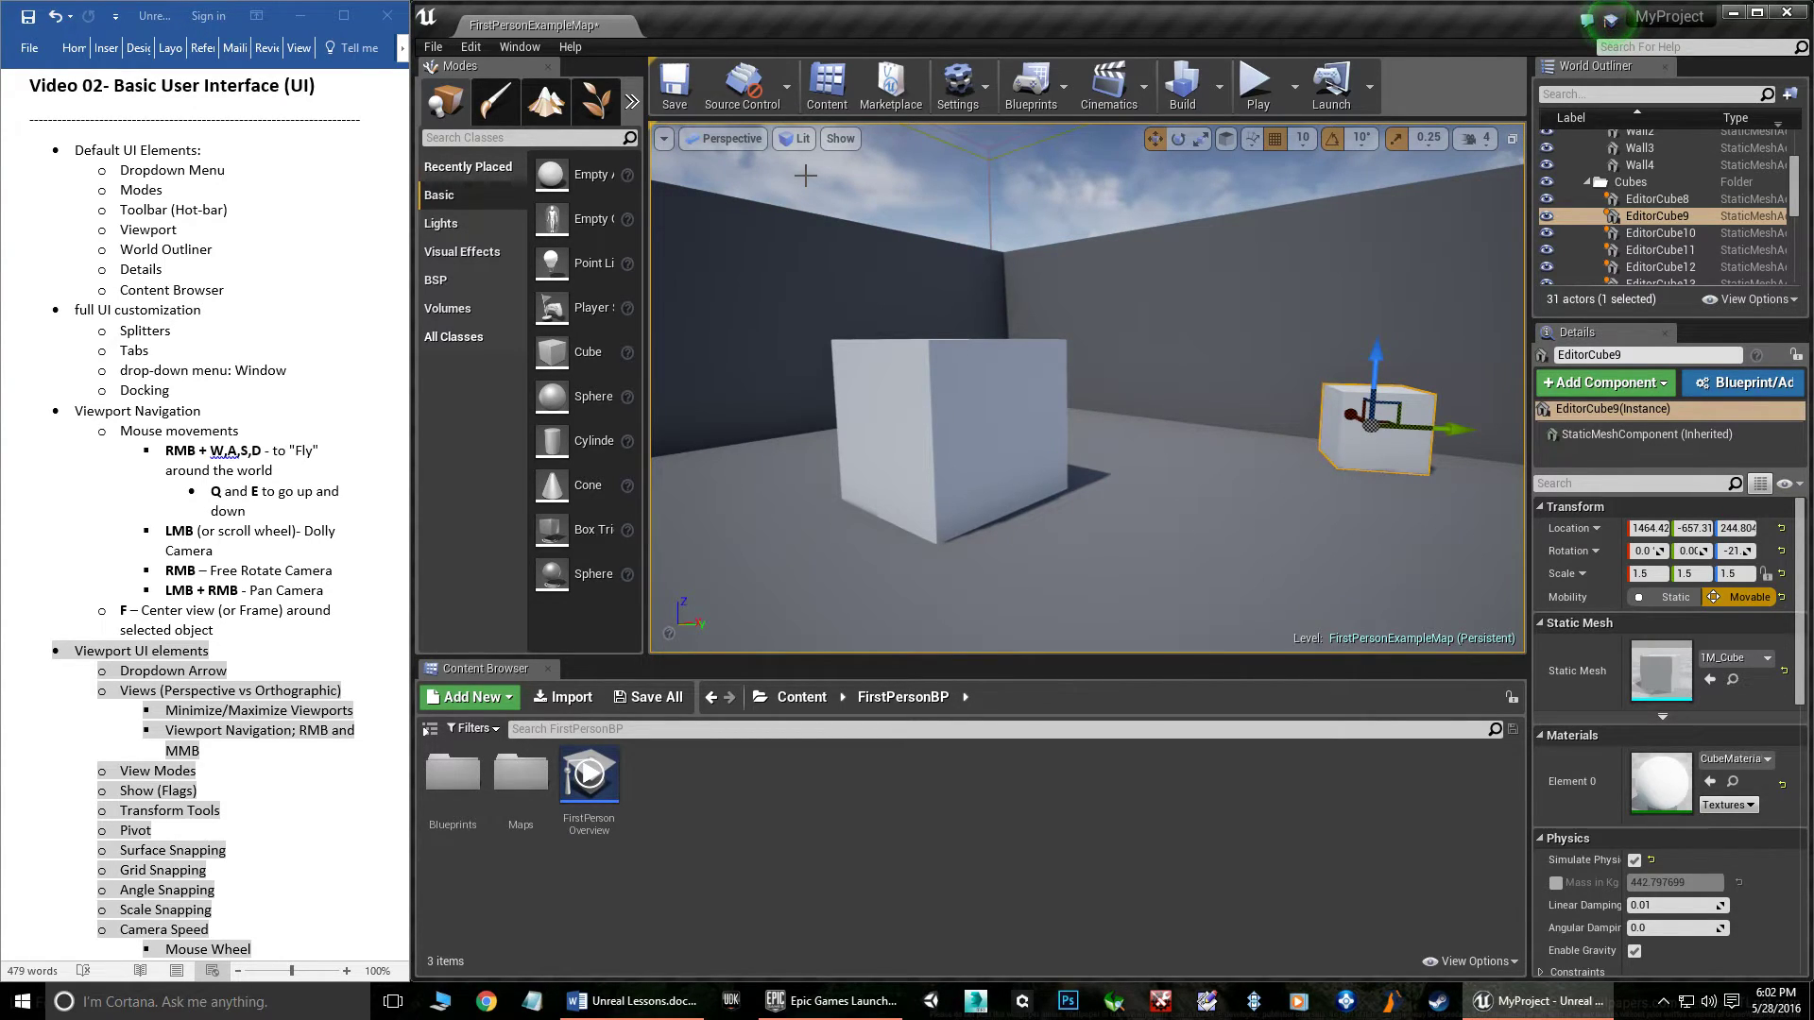
- Compare the viewport's show flags with its view modes and turn off the Static Meshes flag
left_click(841, 140)
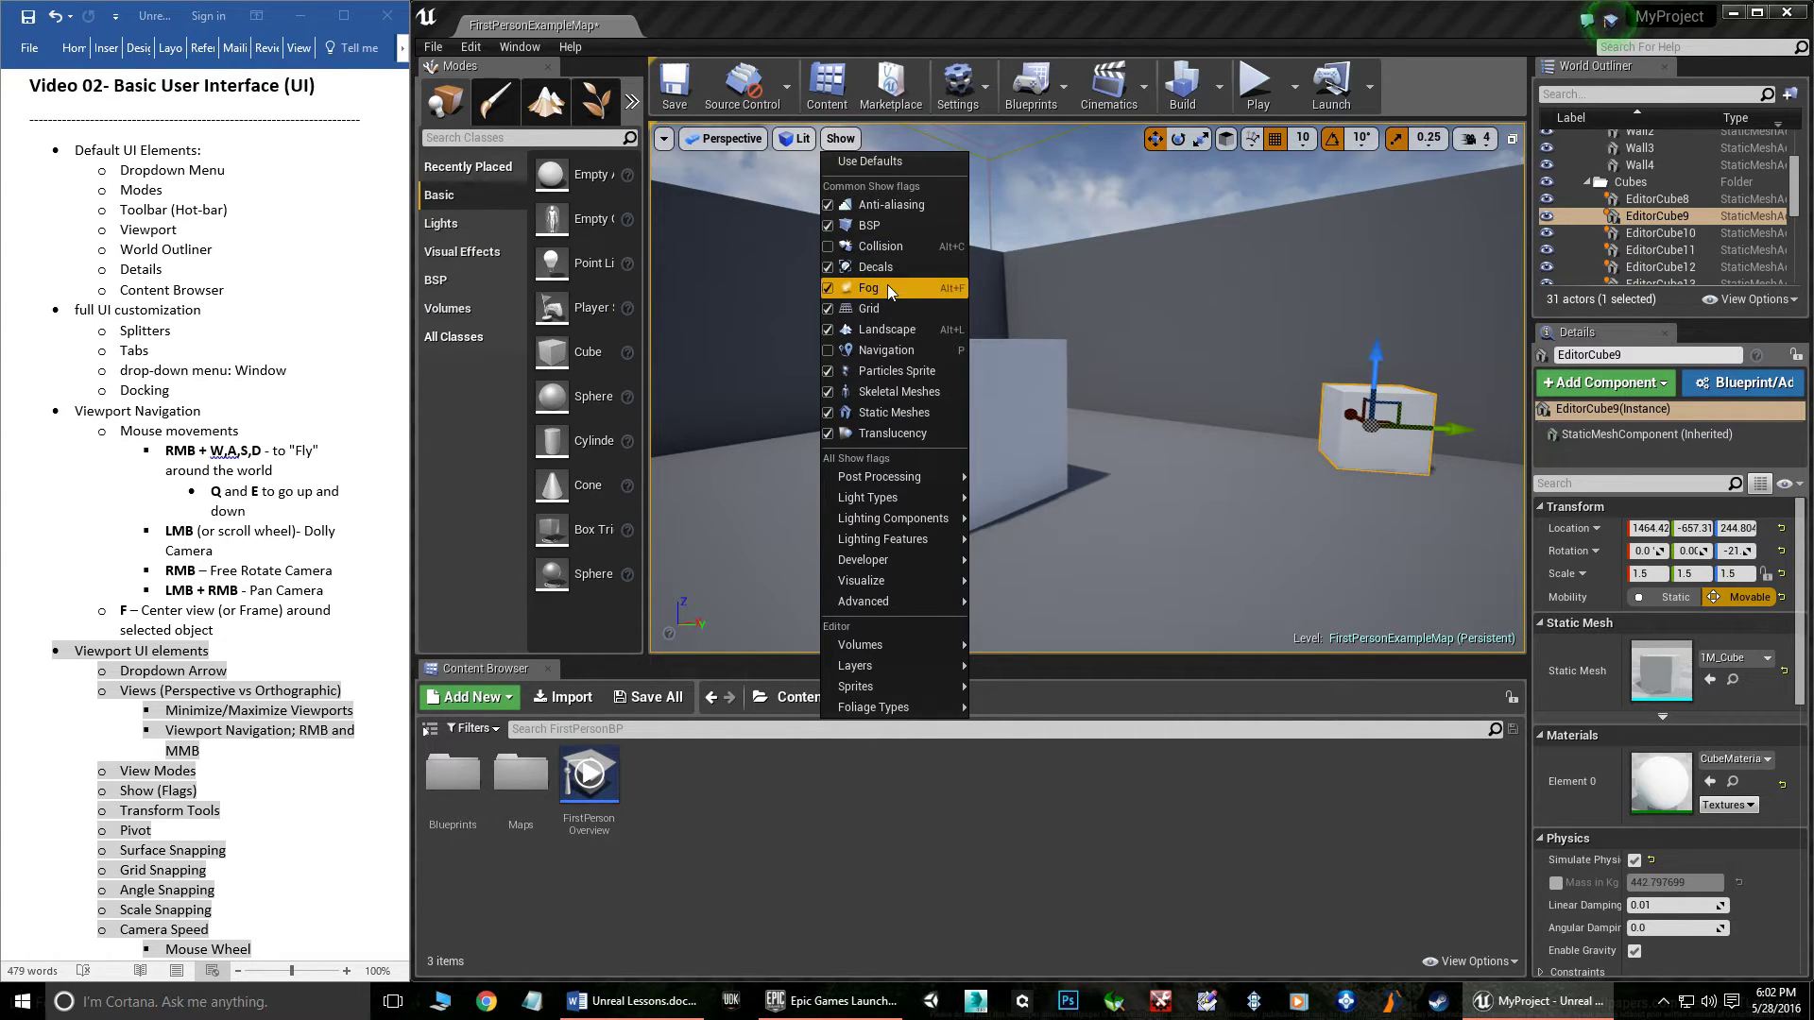
left_click(798, 141)
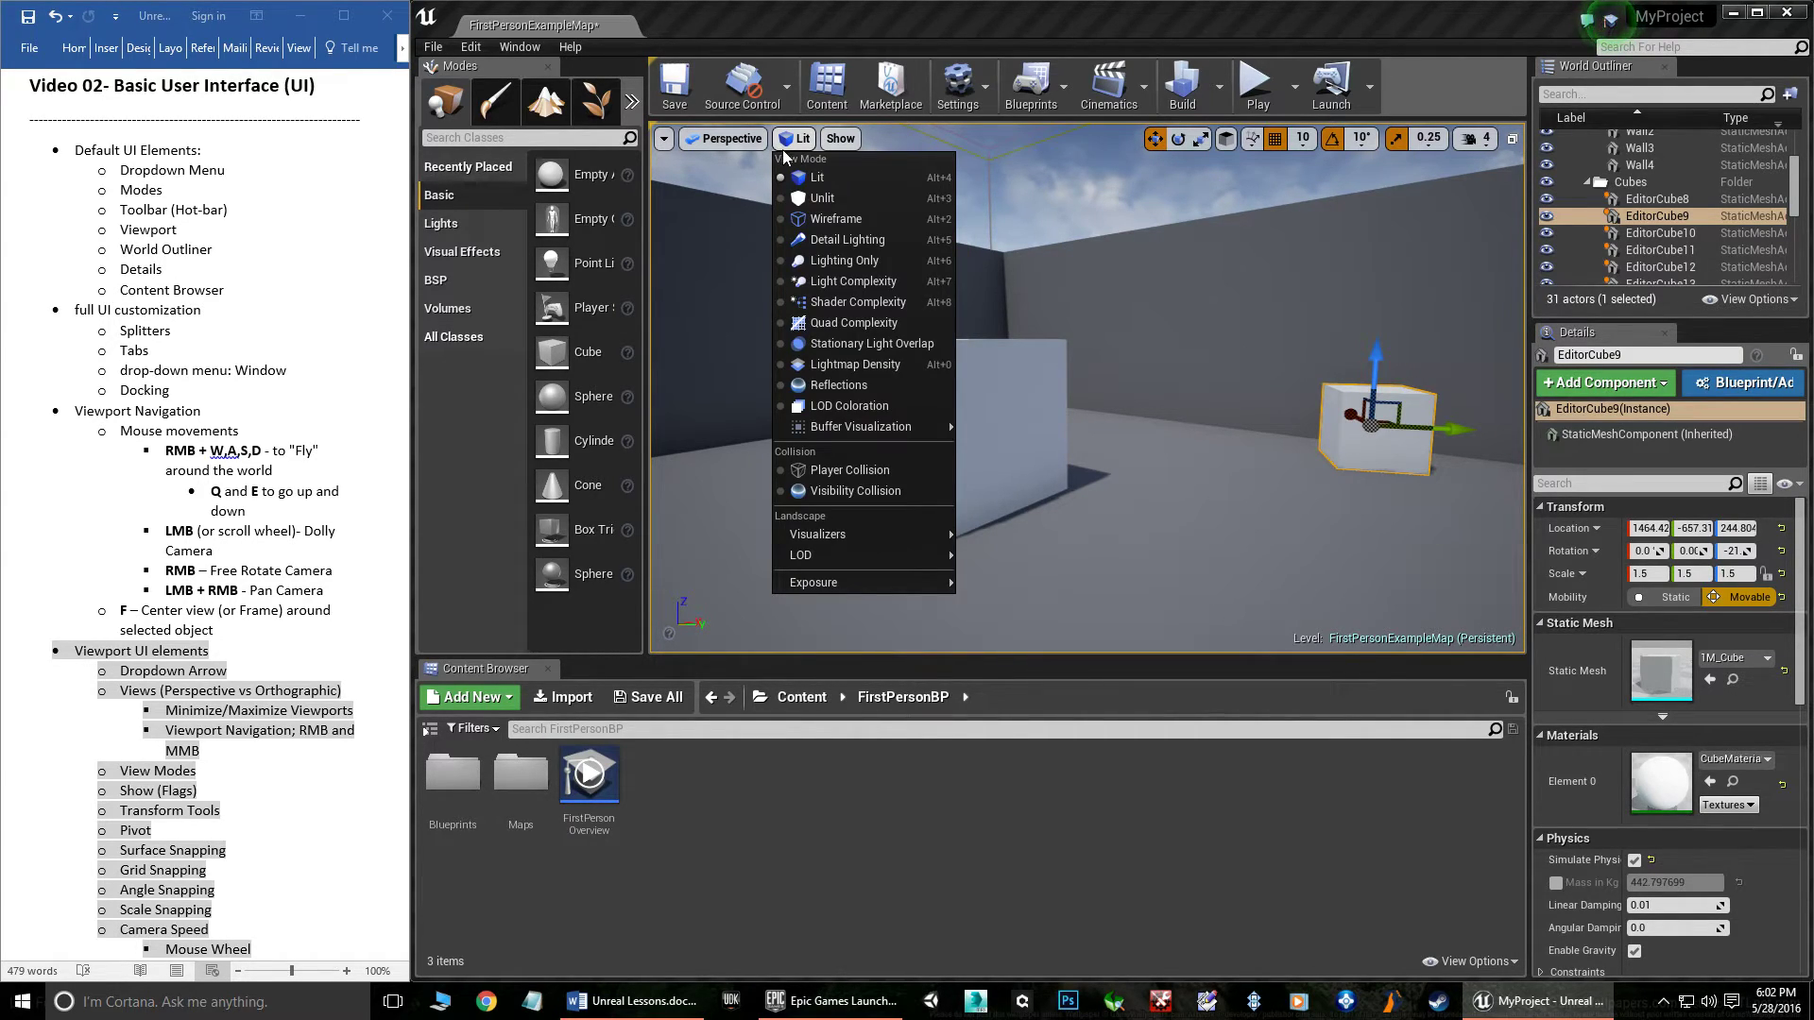
left_click(840, 139)
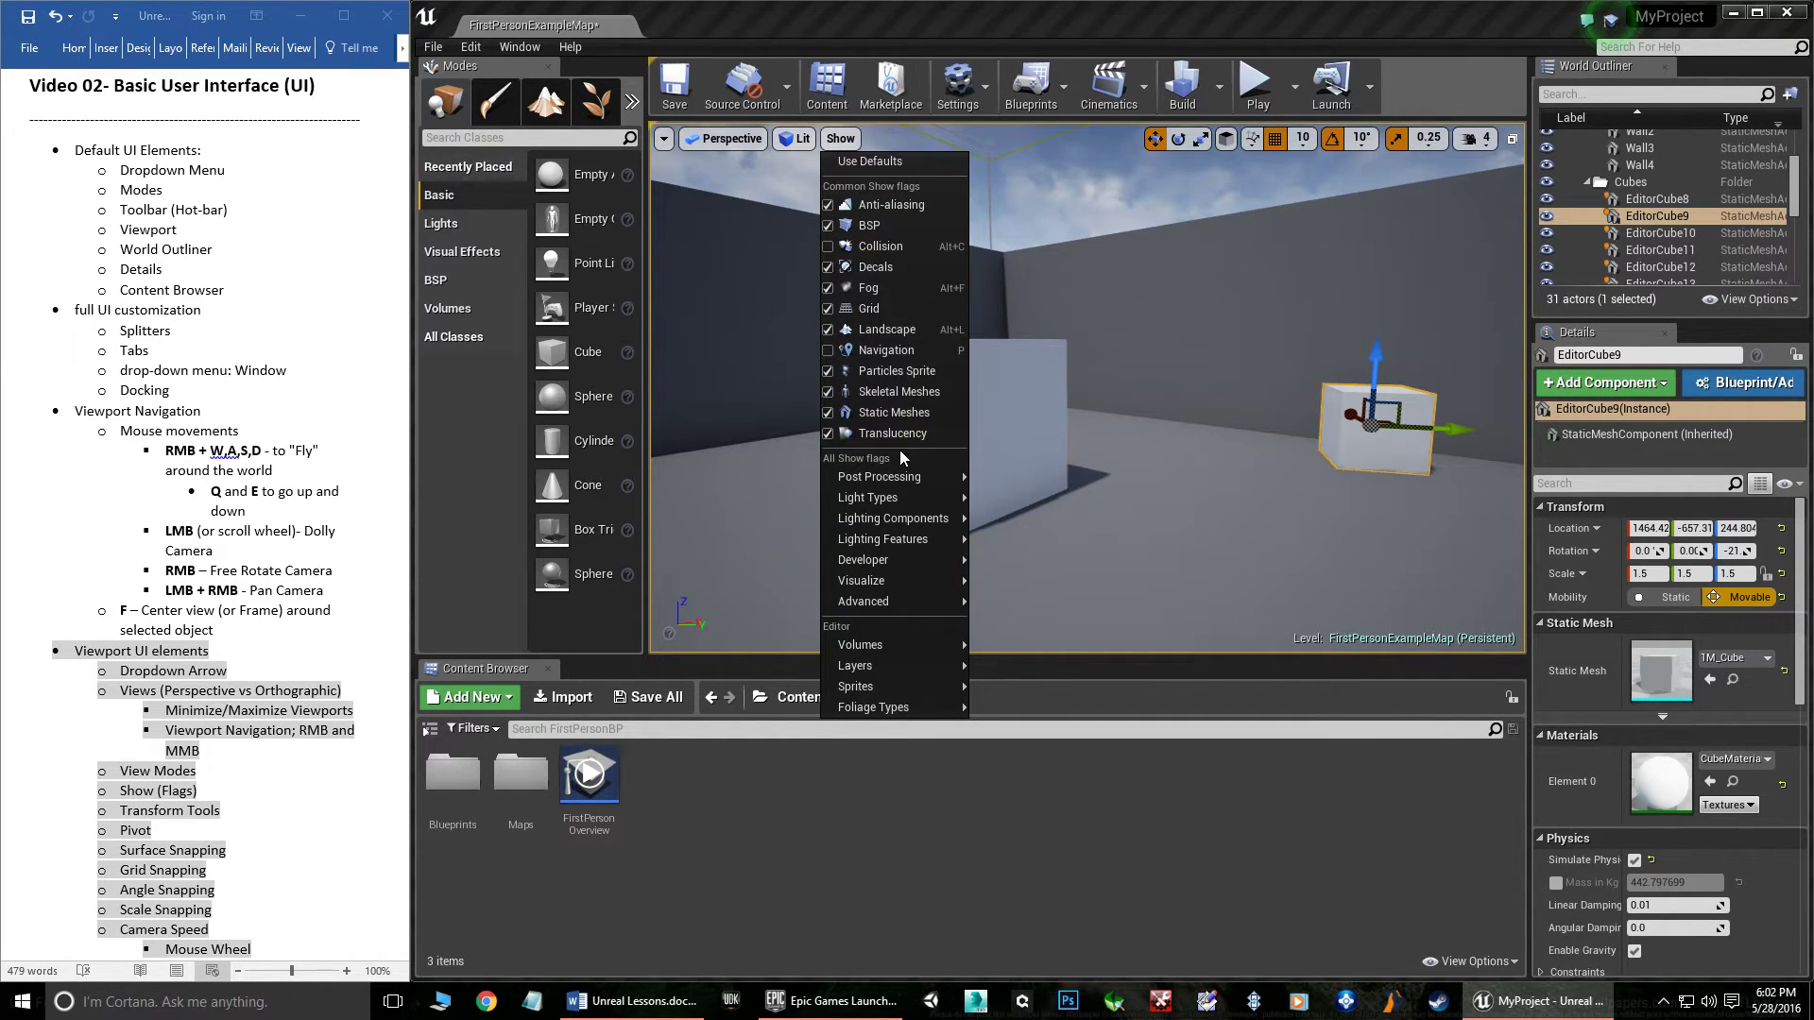
left_click(829, 413)
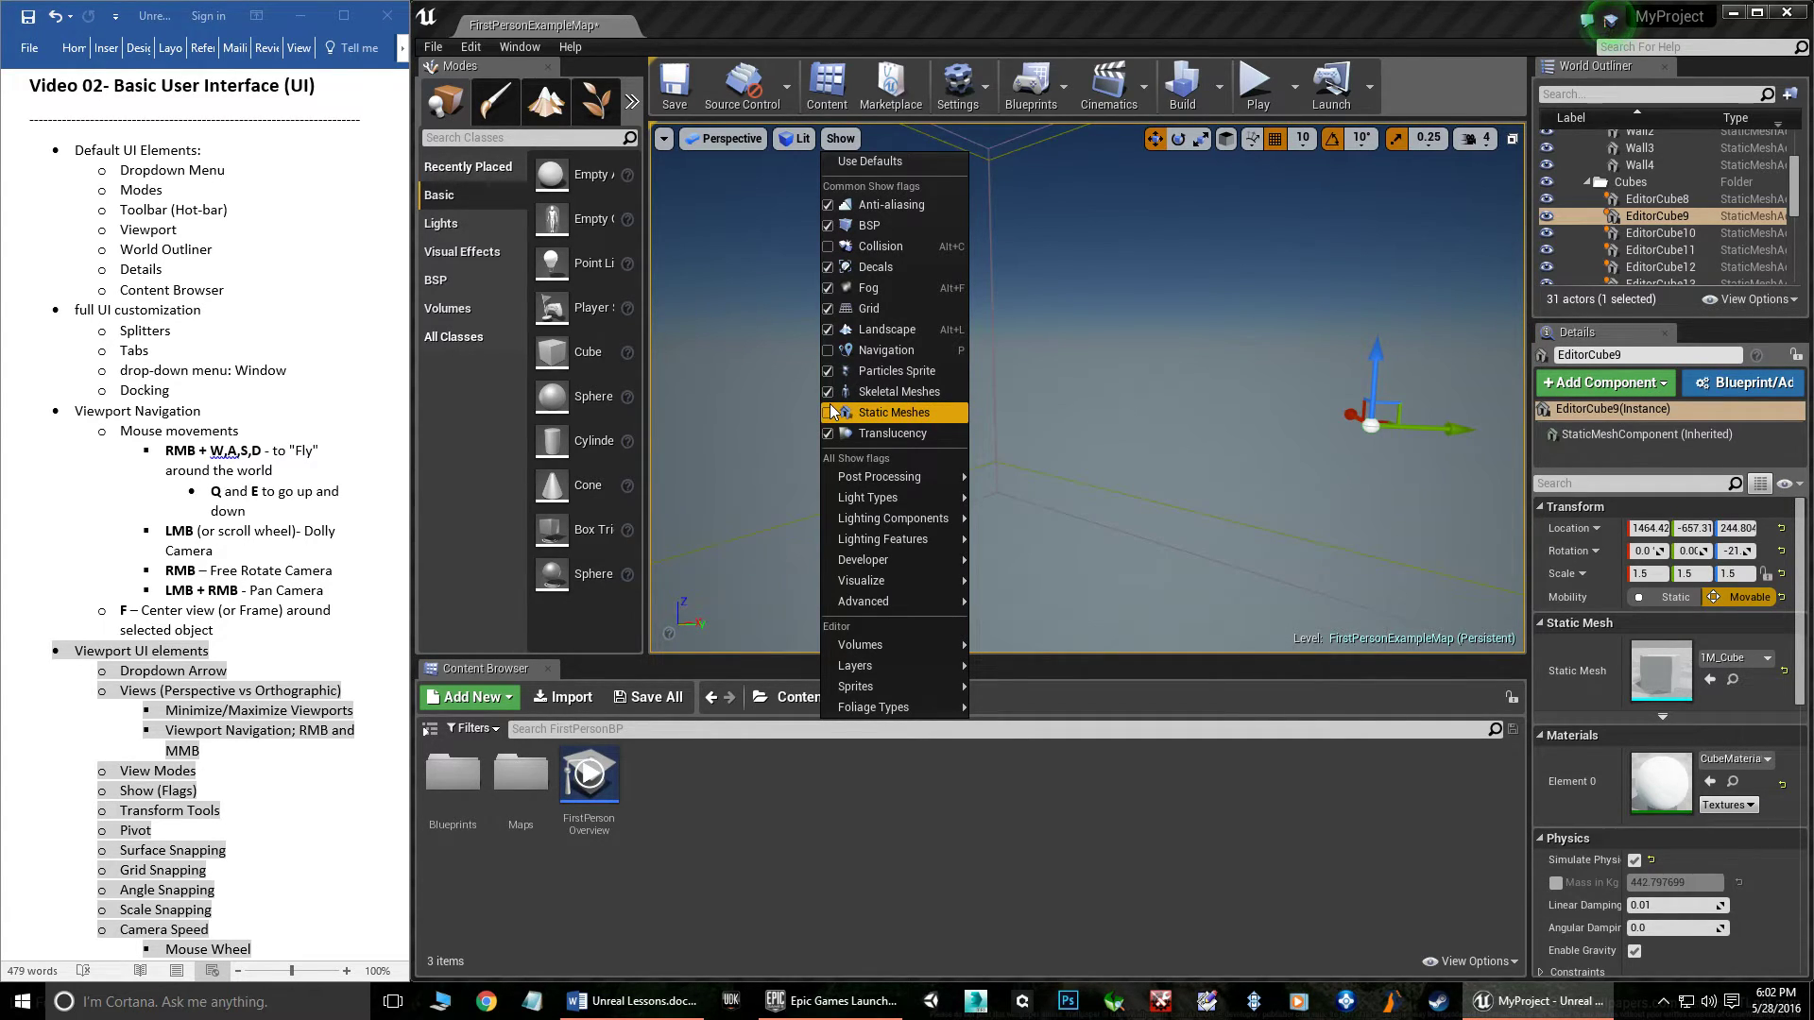
- Turn the Static Meshes show flag back on and look around outside the arena at the world grid
left_click(830, 413)
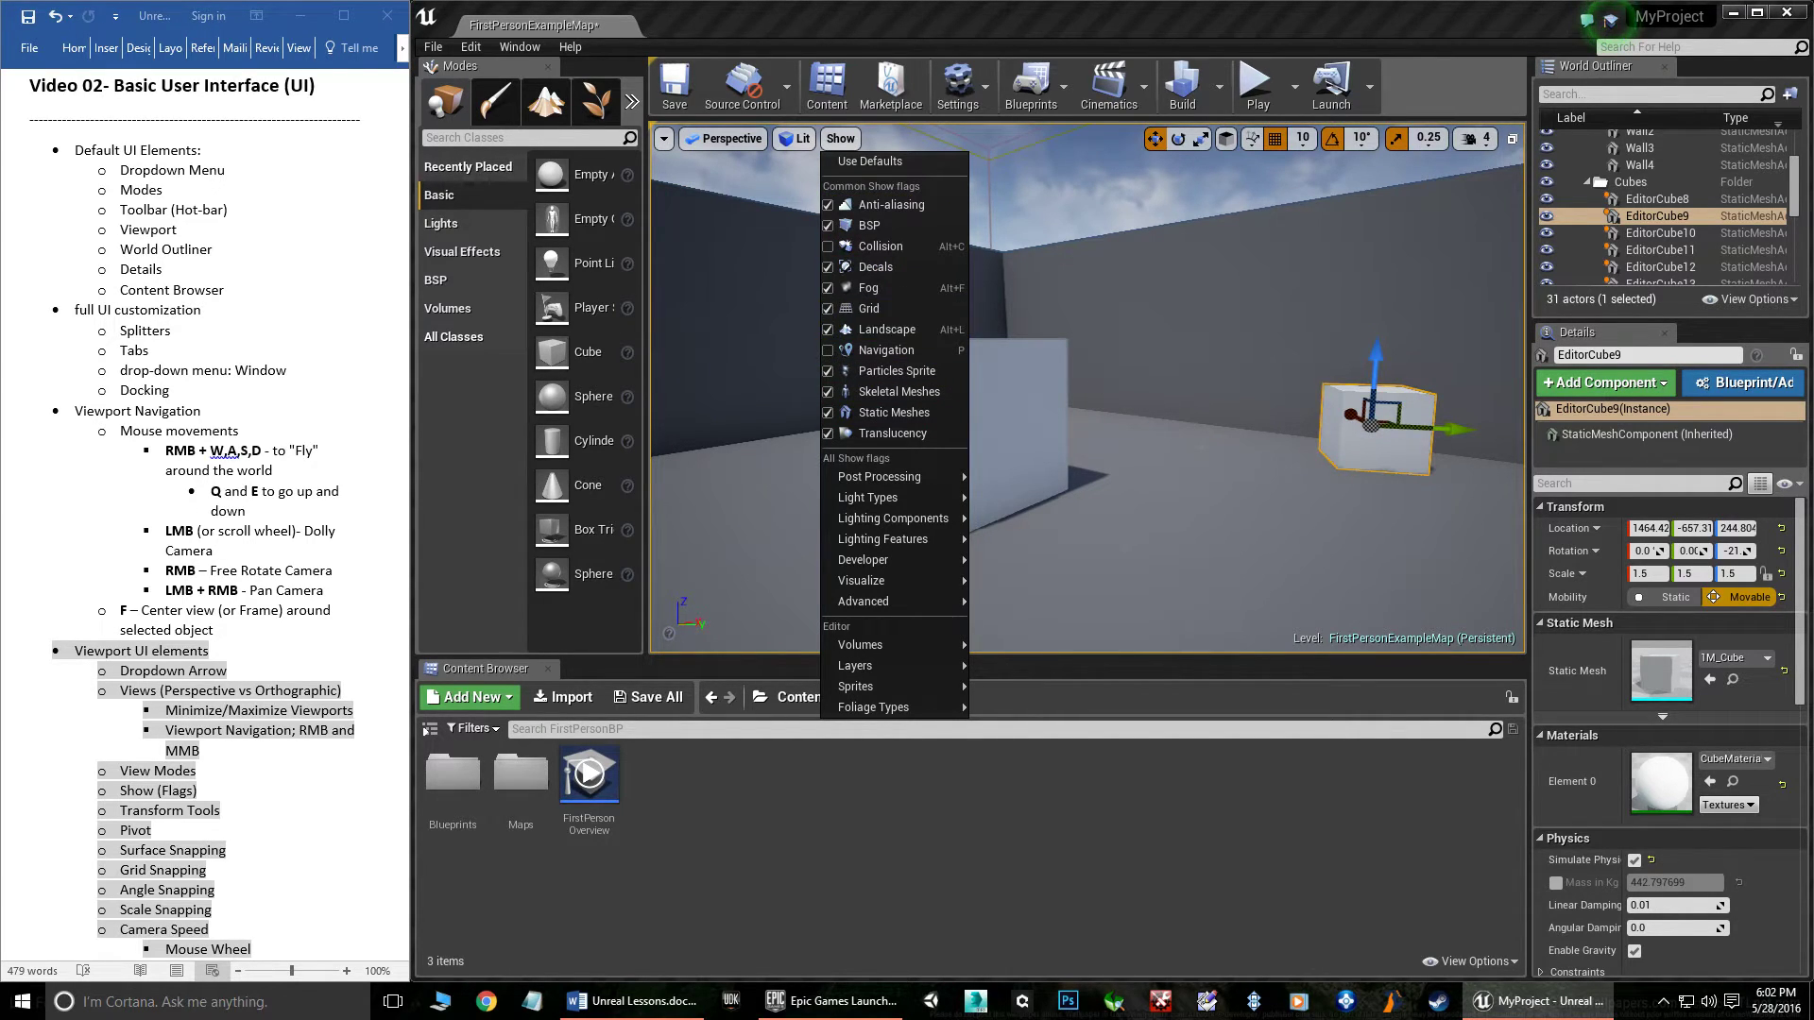
right_click_drag(1202, 434, 1323, 434)
scroll(1202, 435, "up", 10)
right_click_drag(1171, 433, 1130, 511)
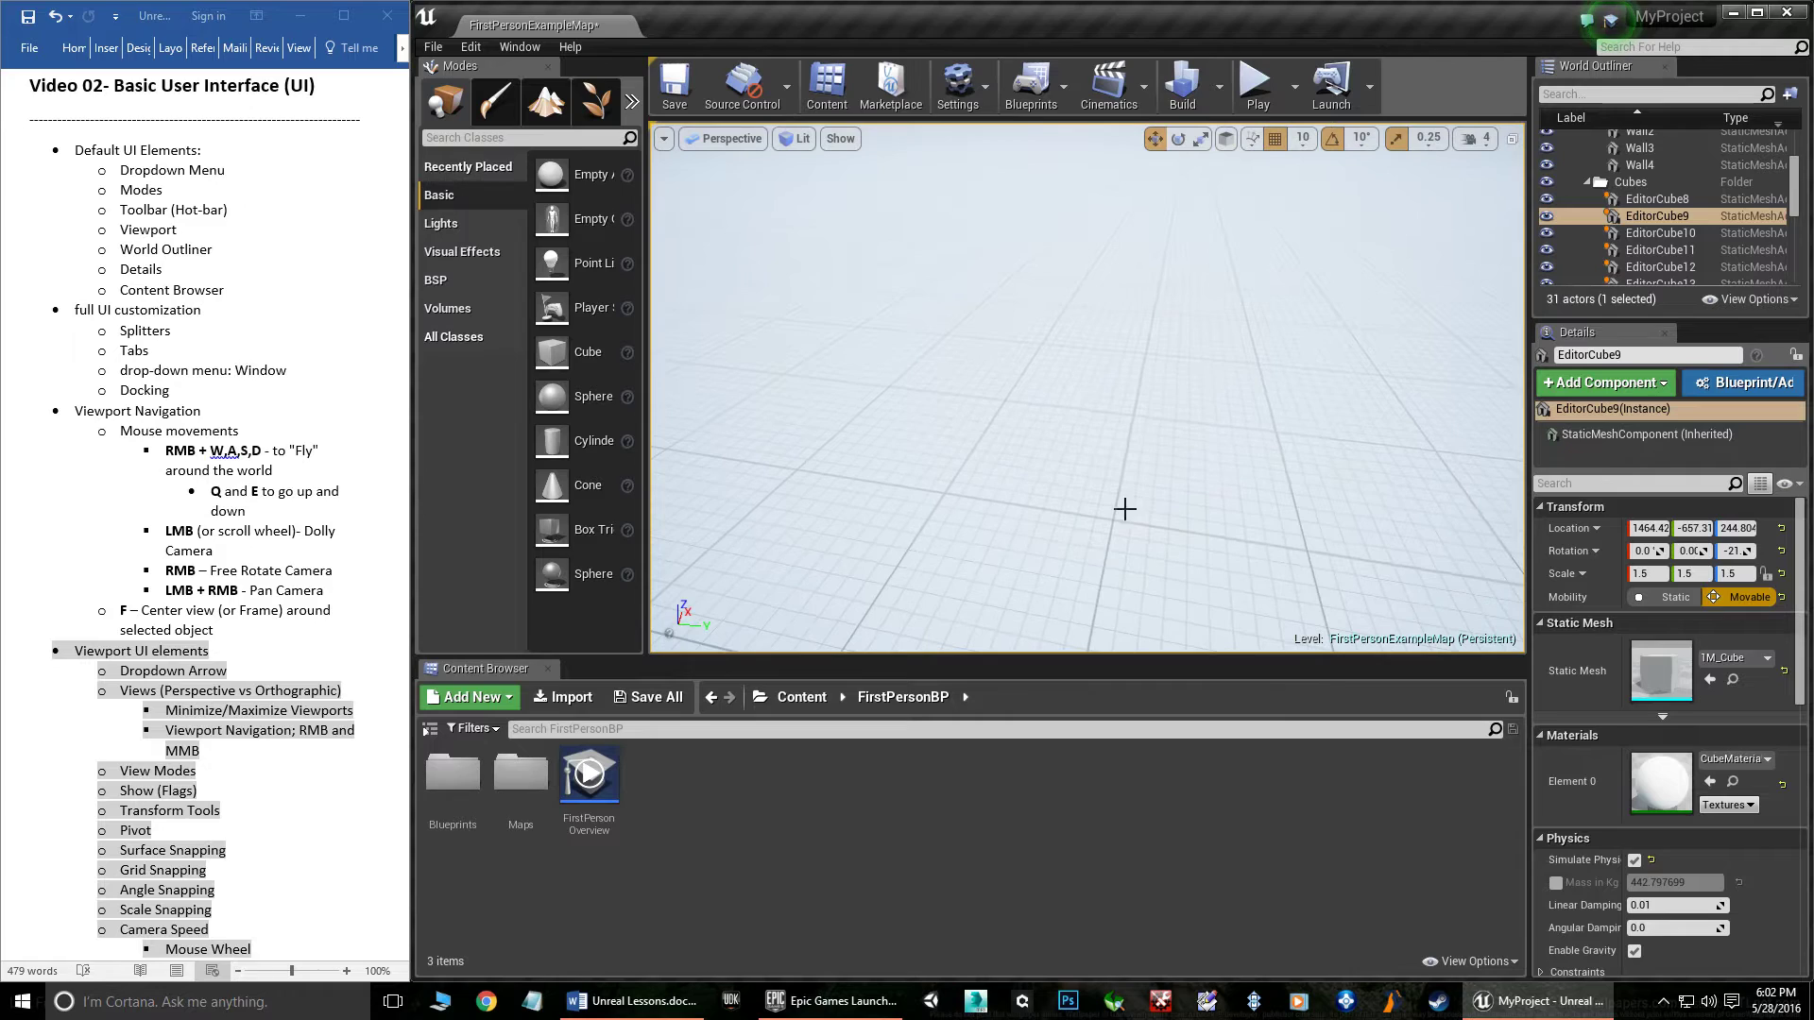
- Hide the world grid with the Grid show flag and show it again
left_click(840, 138)
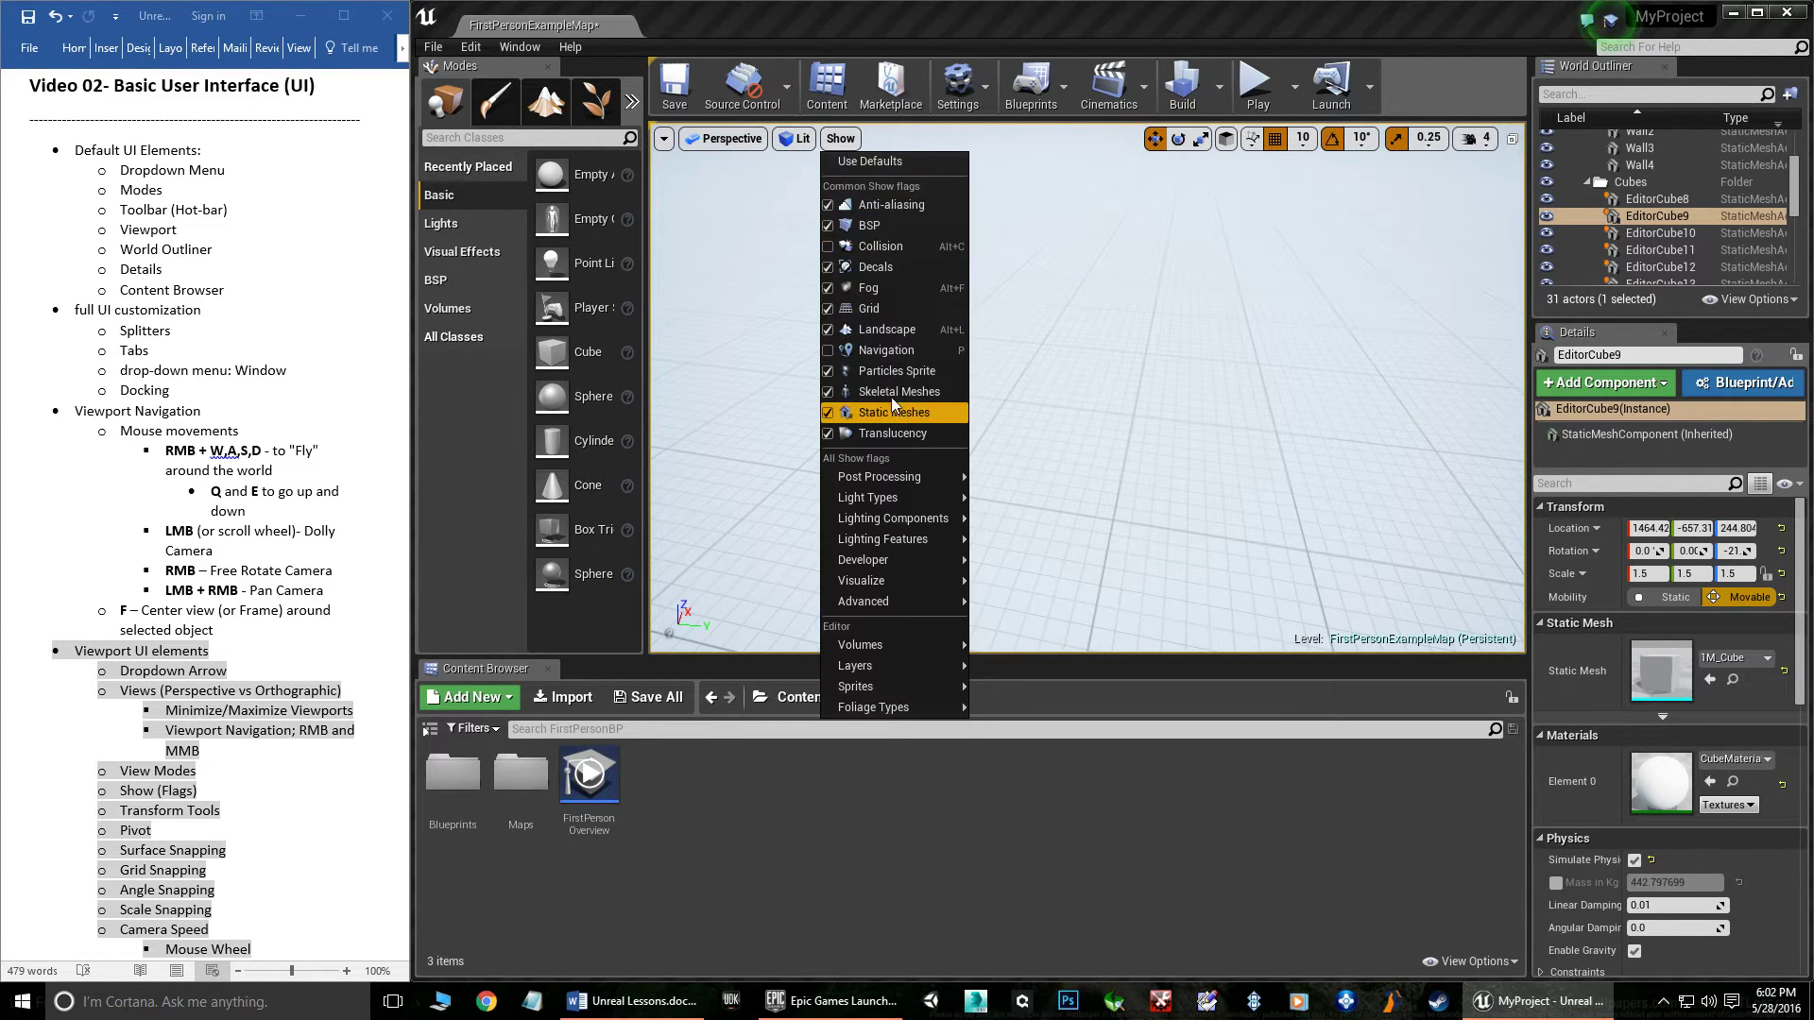
left_click(828, 309)
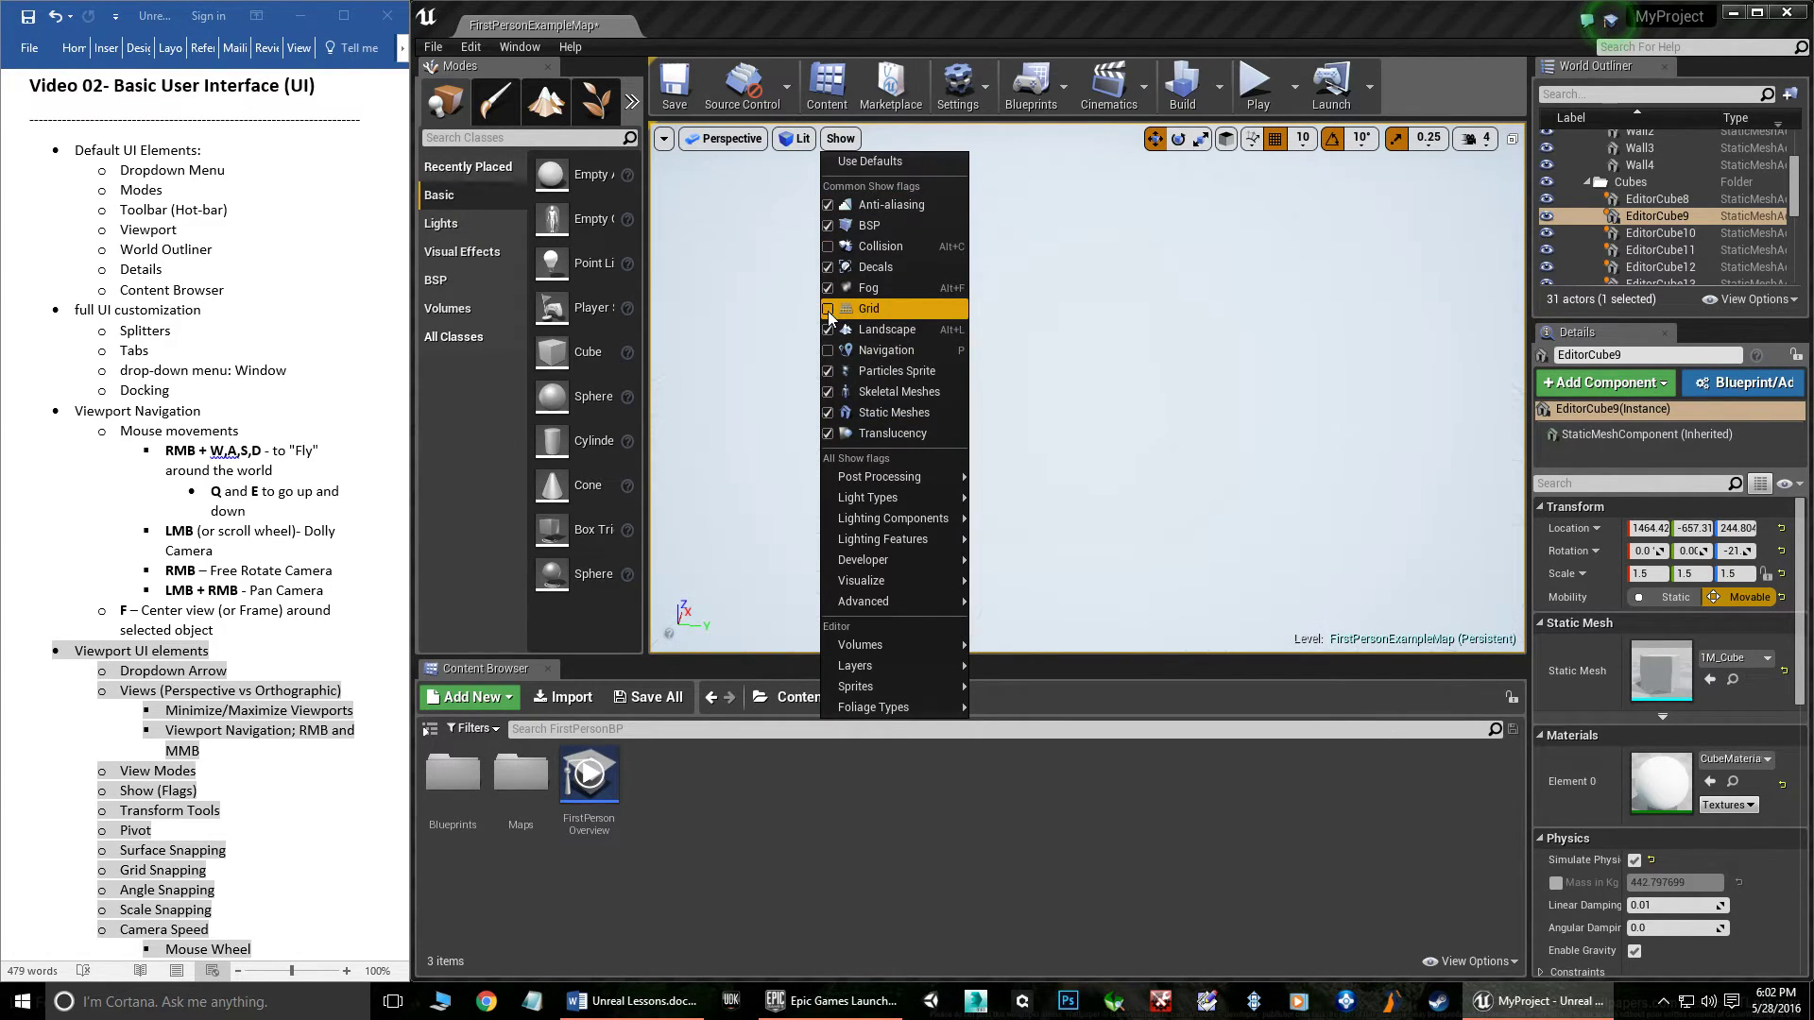
left_click(829, 315)
right_click_drag(1139, 367, 1167, 401)
- Examine the Volumes, Foliage Types and Light Types groups of the viewport's show flags
left_click(840, 138)
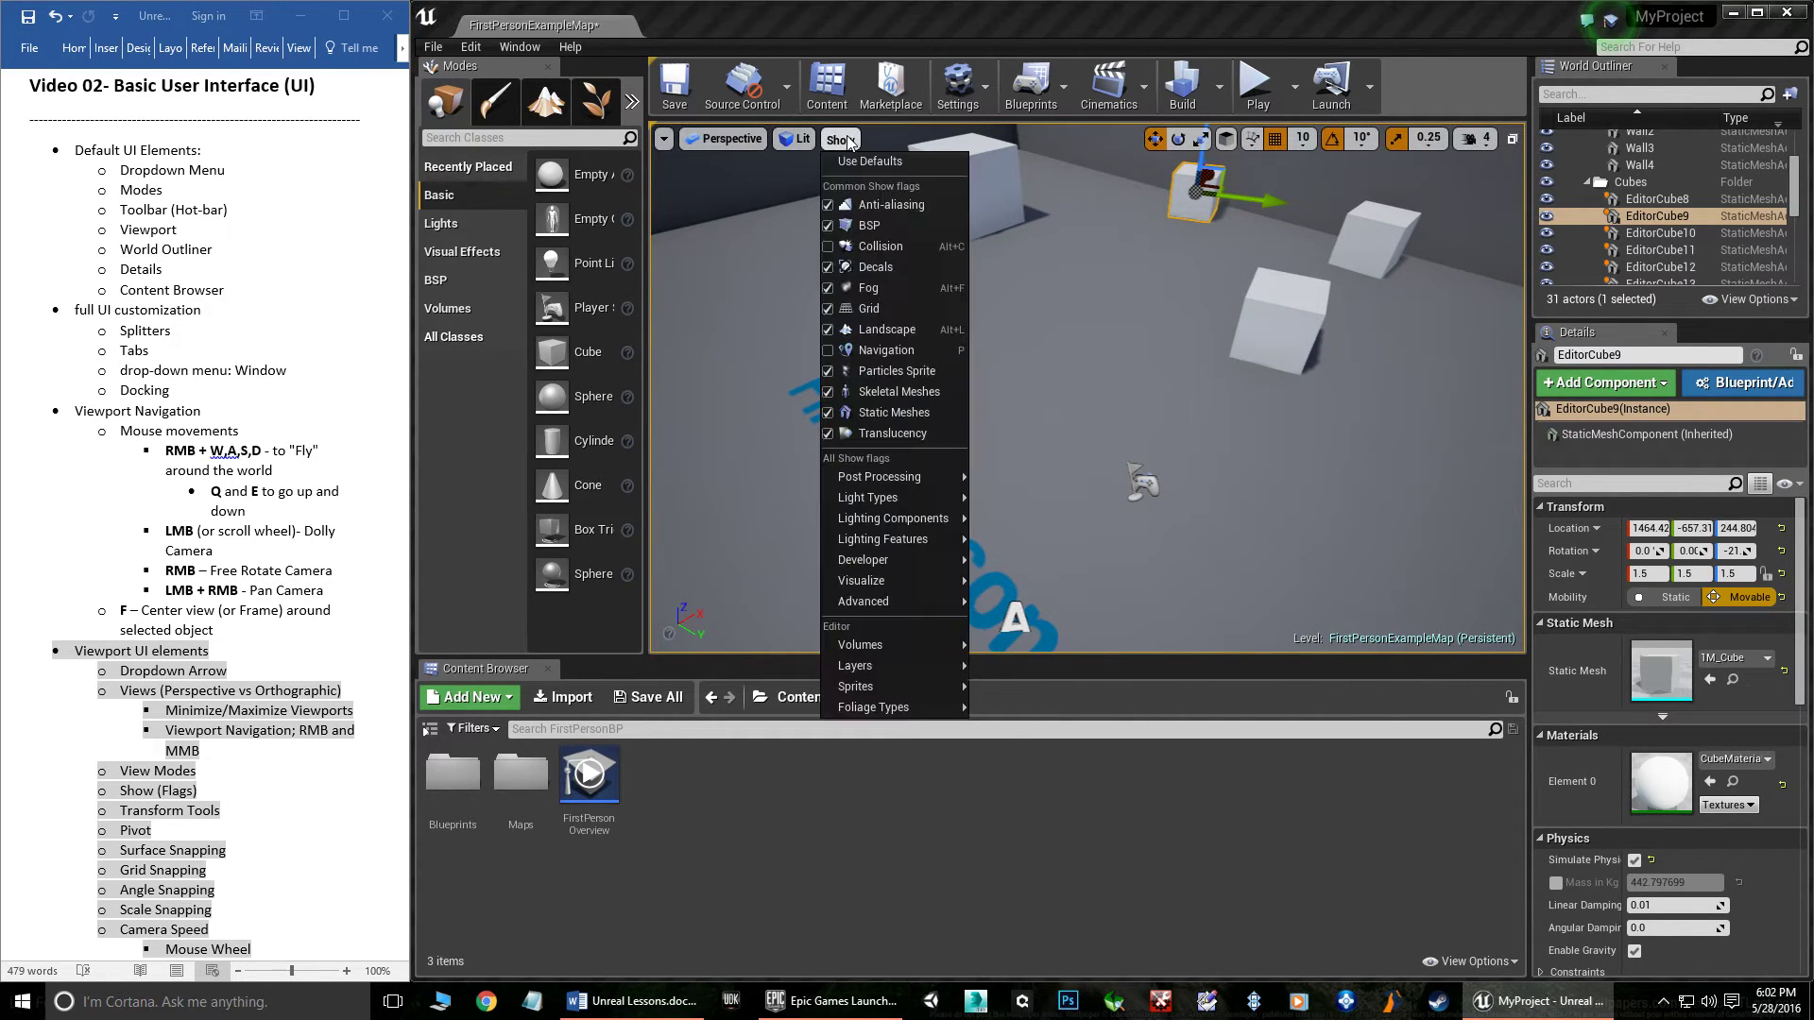
mouse_move(892, 642)
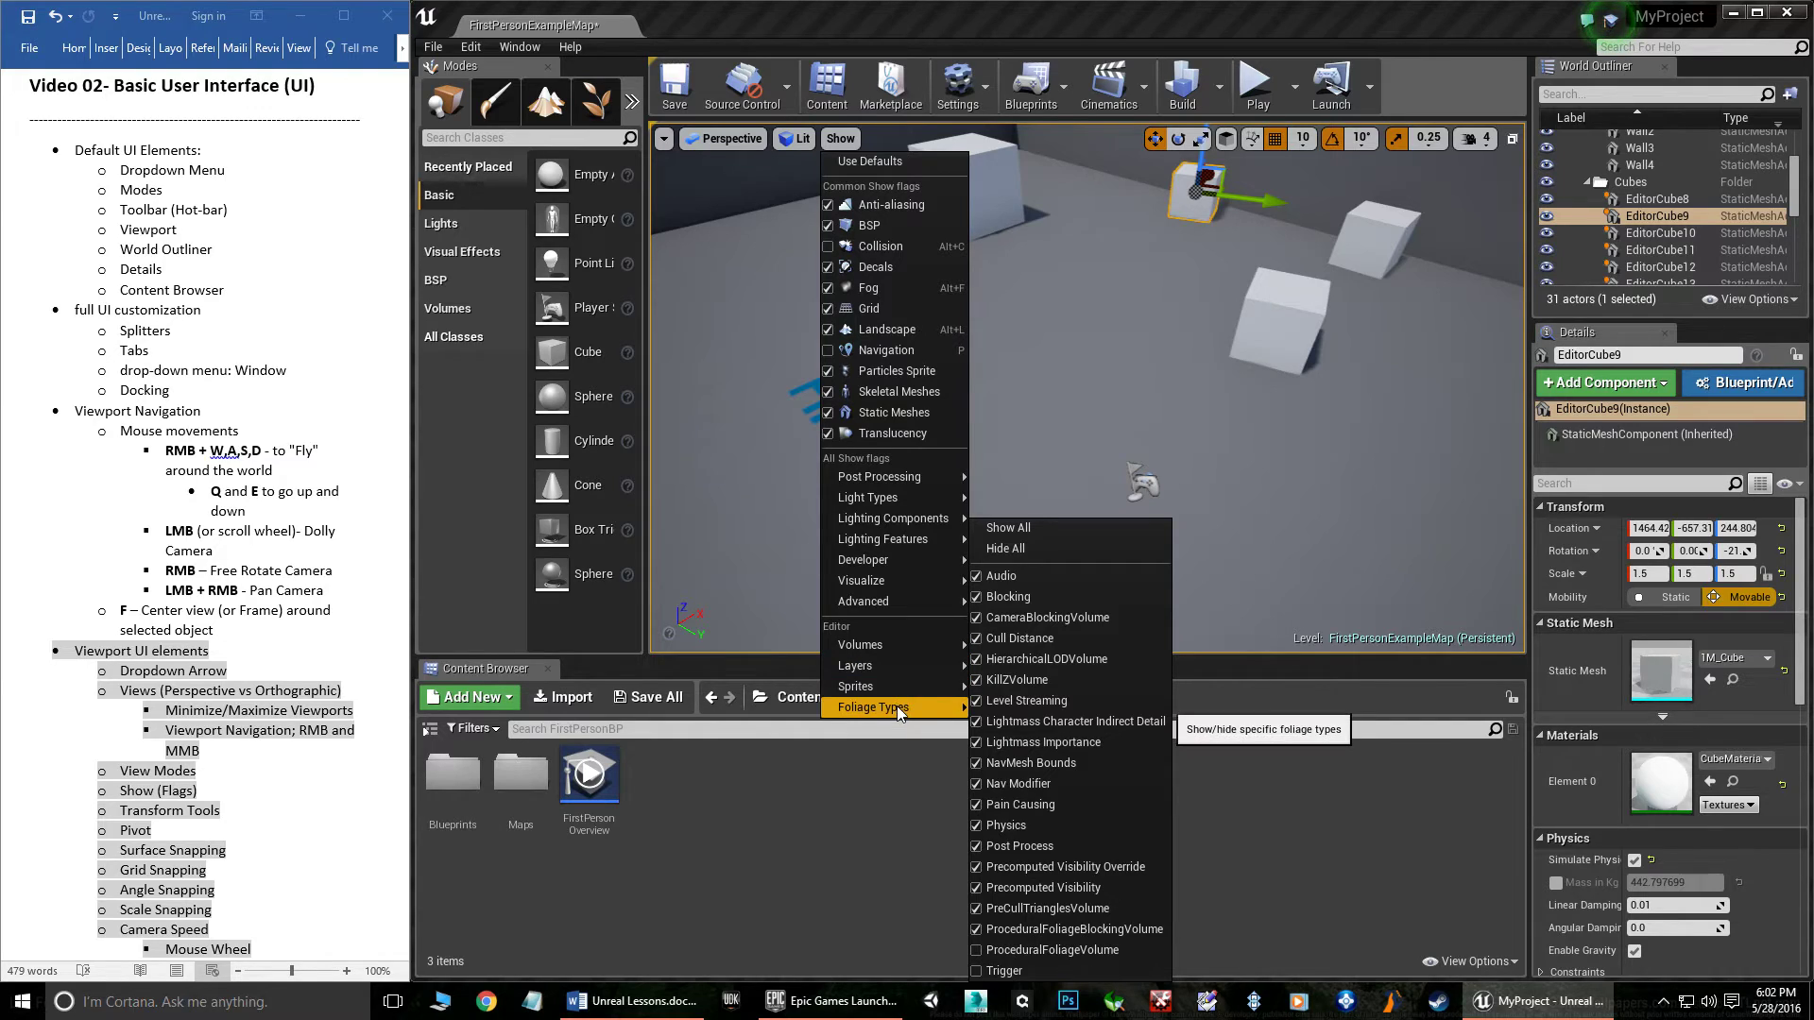
mouse_move(895, 709)
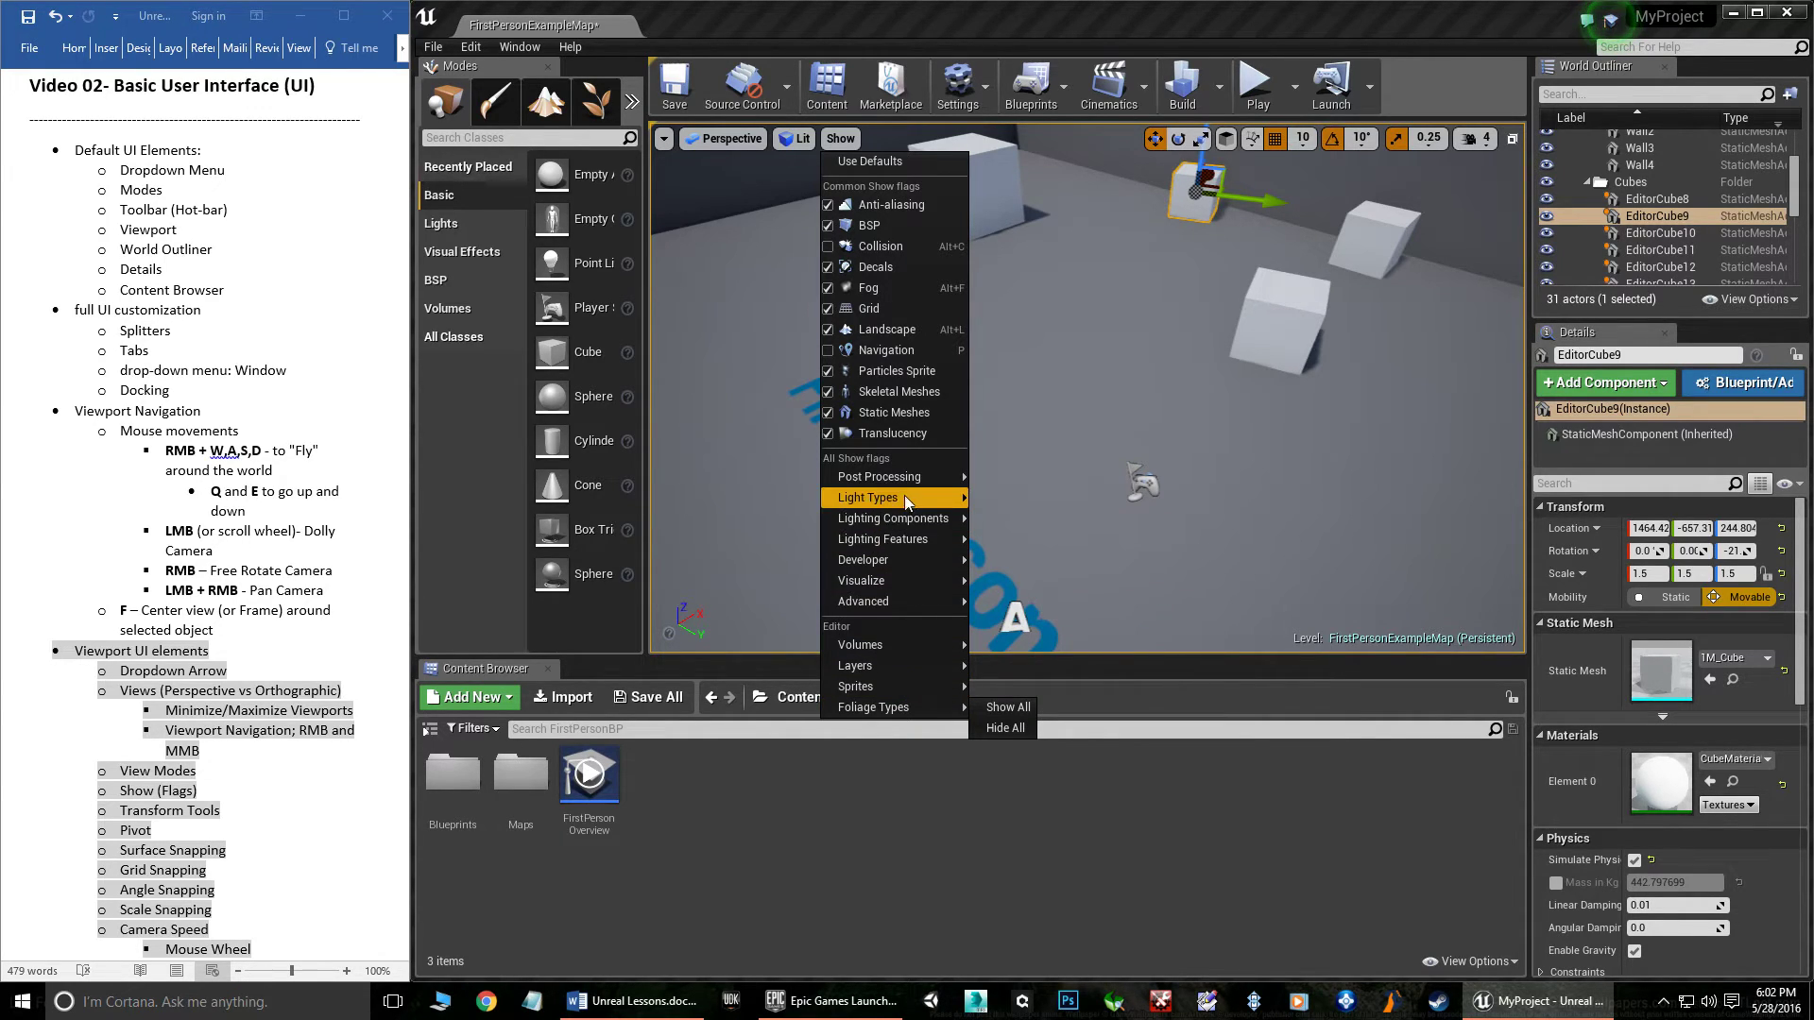
mouse_move(906, 486)
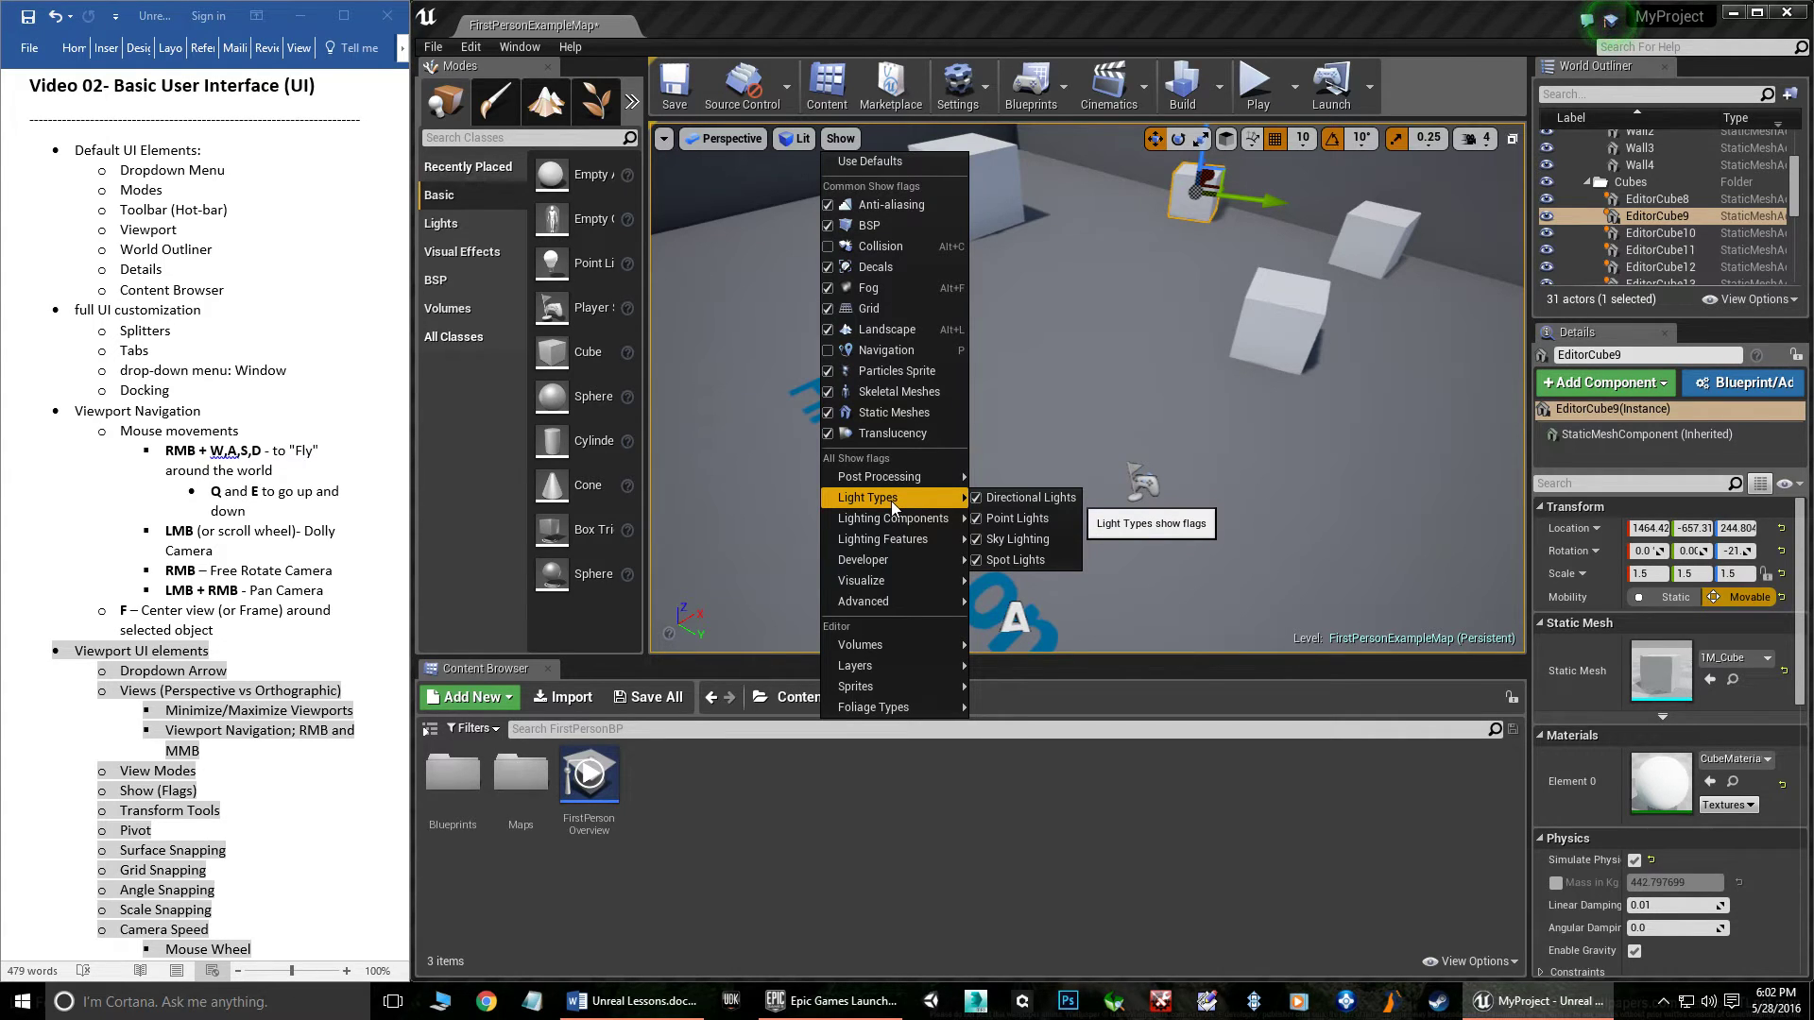
left_click(1117, 315)
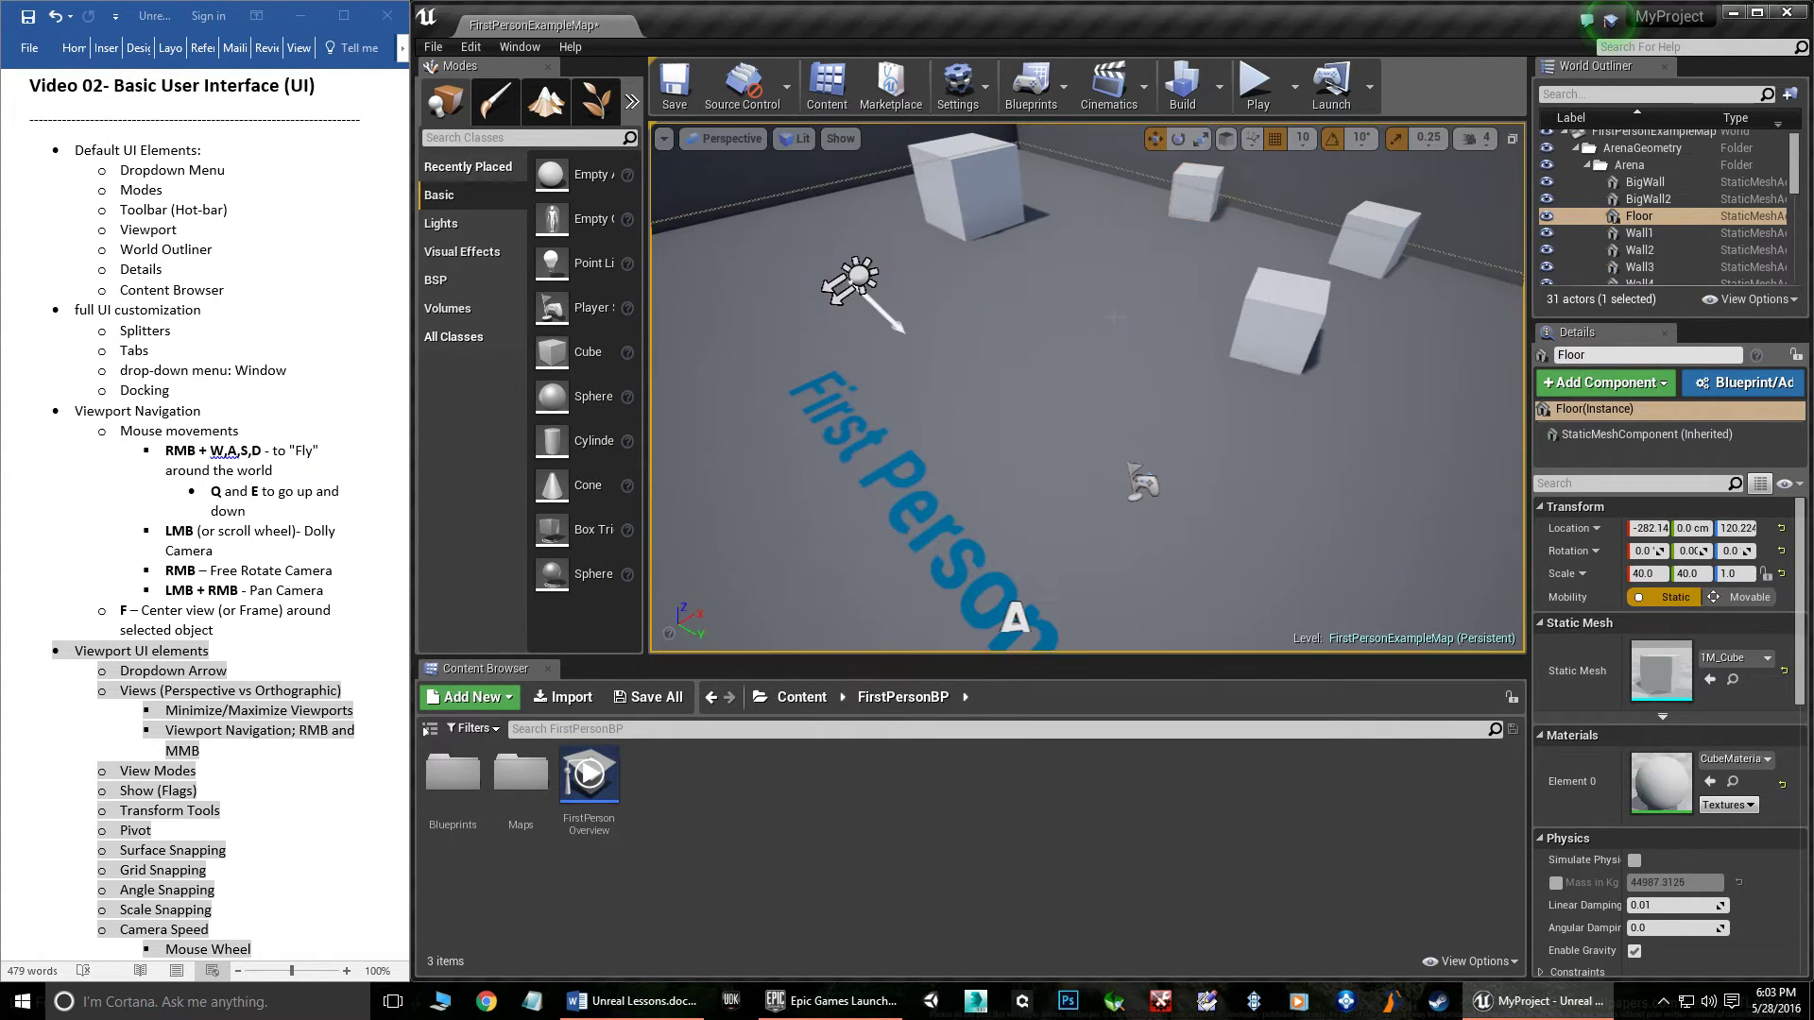
- Select EditorCube11 and move it about 40 cm in the negative direction along its local Y axis
right_click_drag(1062, 261, 1110, 206)
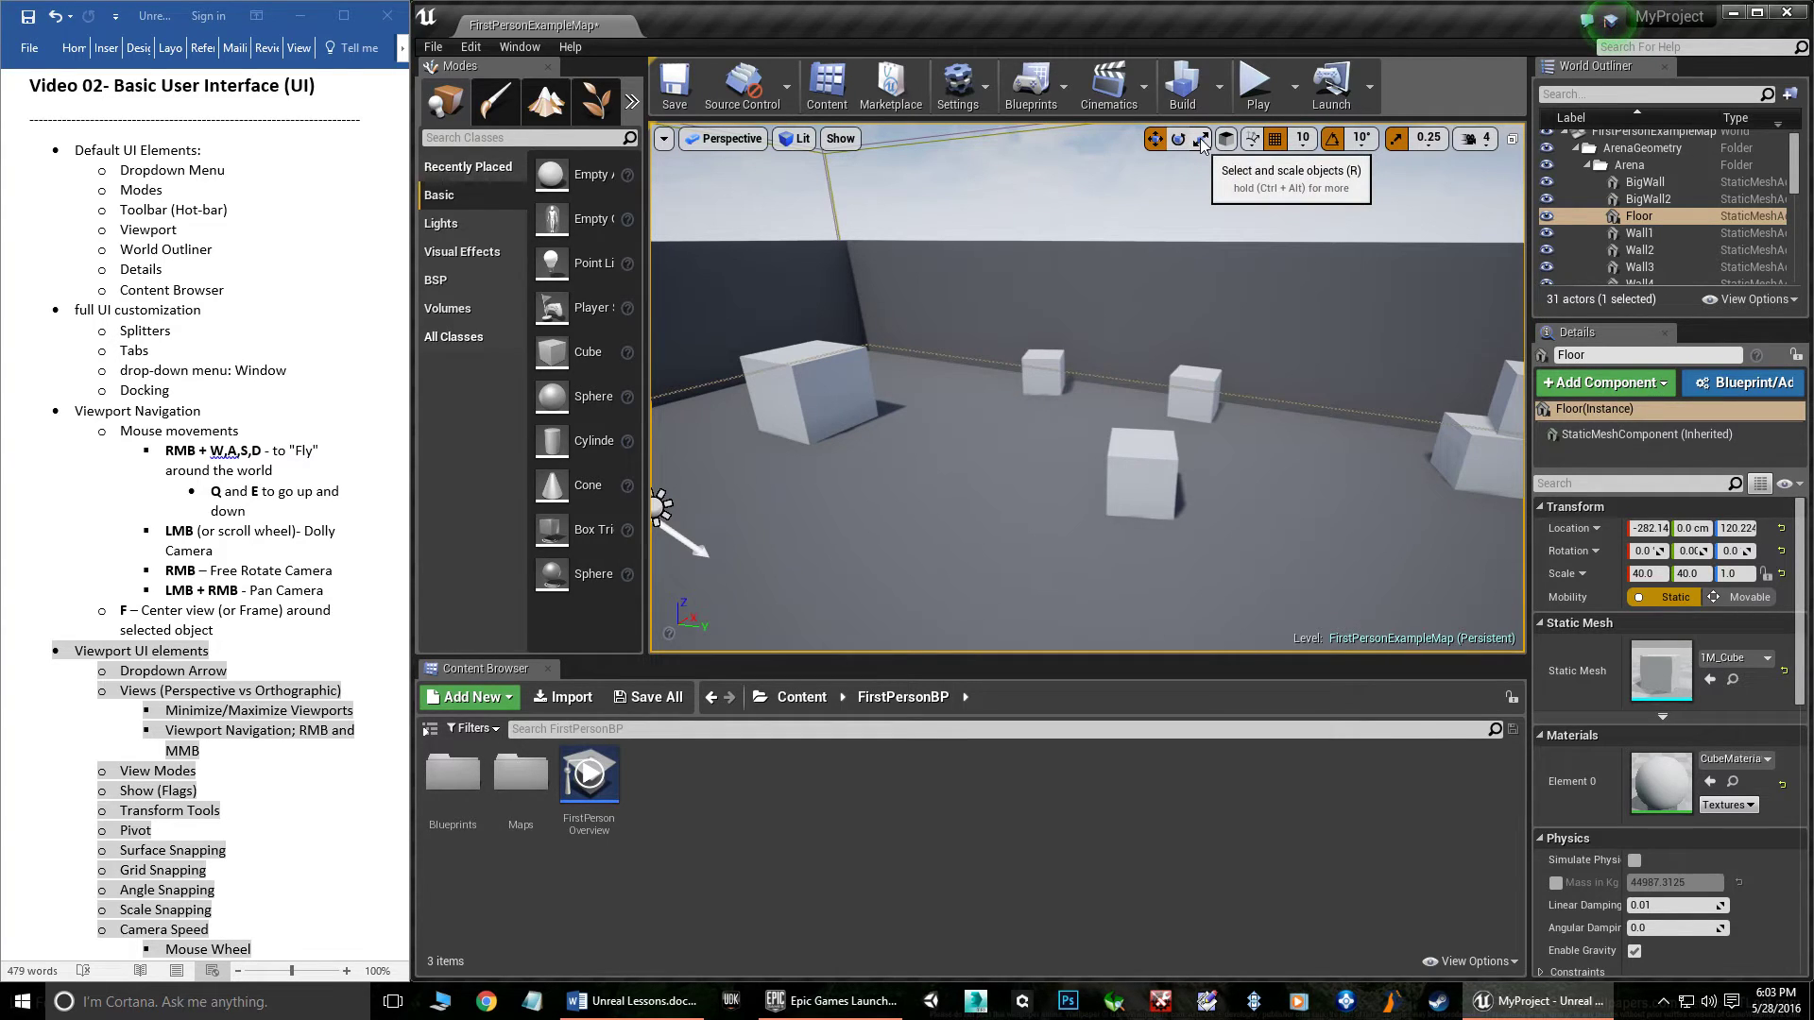
left_click(1138, 487)
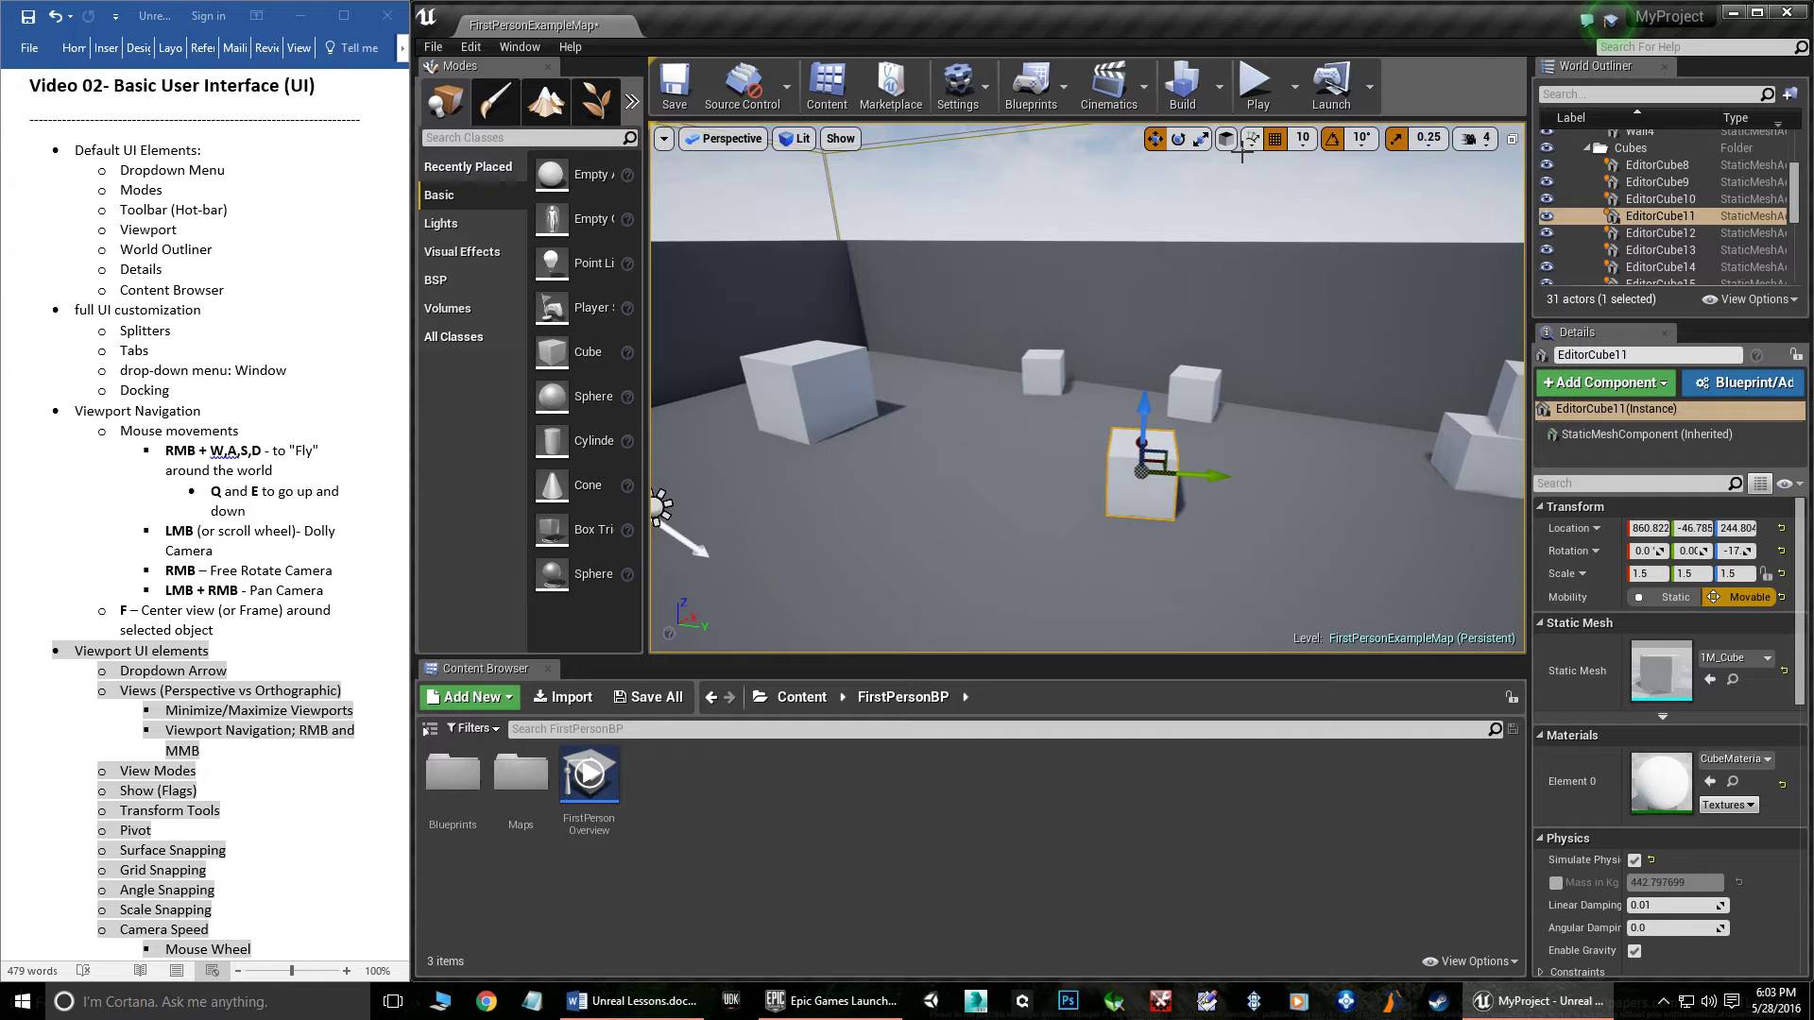
right_click_drag(945, 351, 1021, 342)
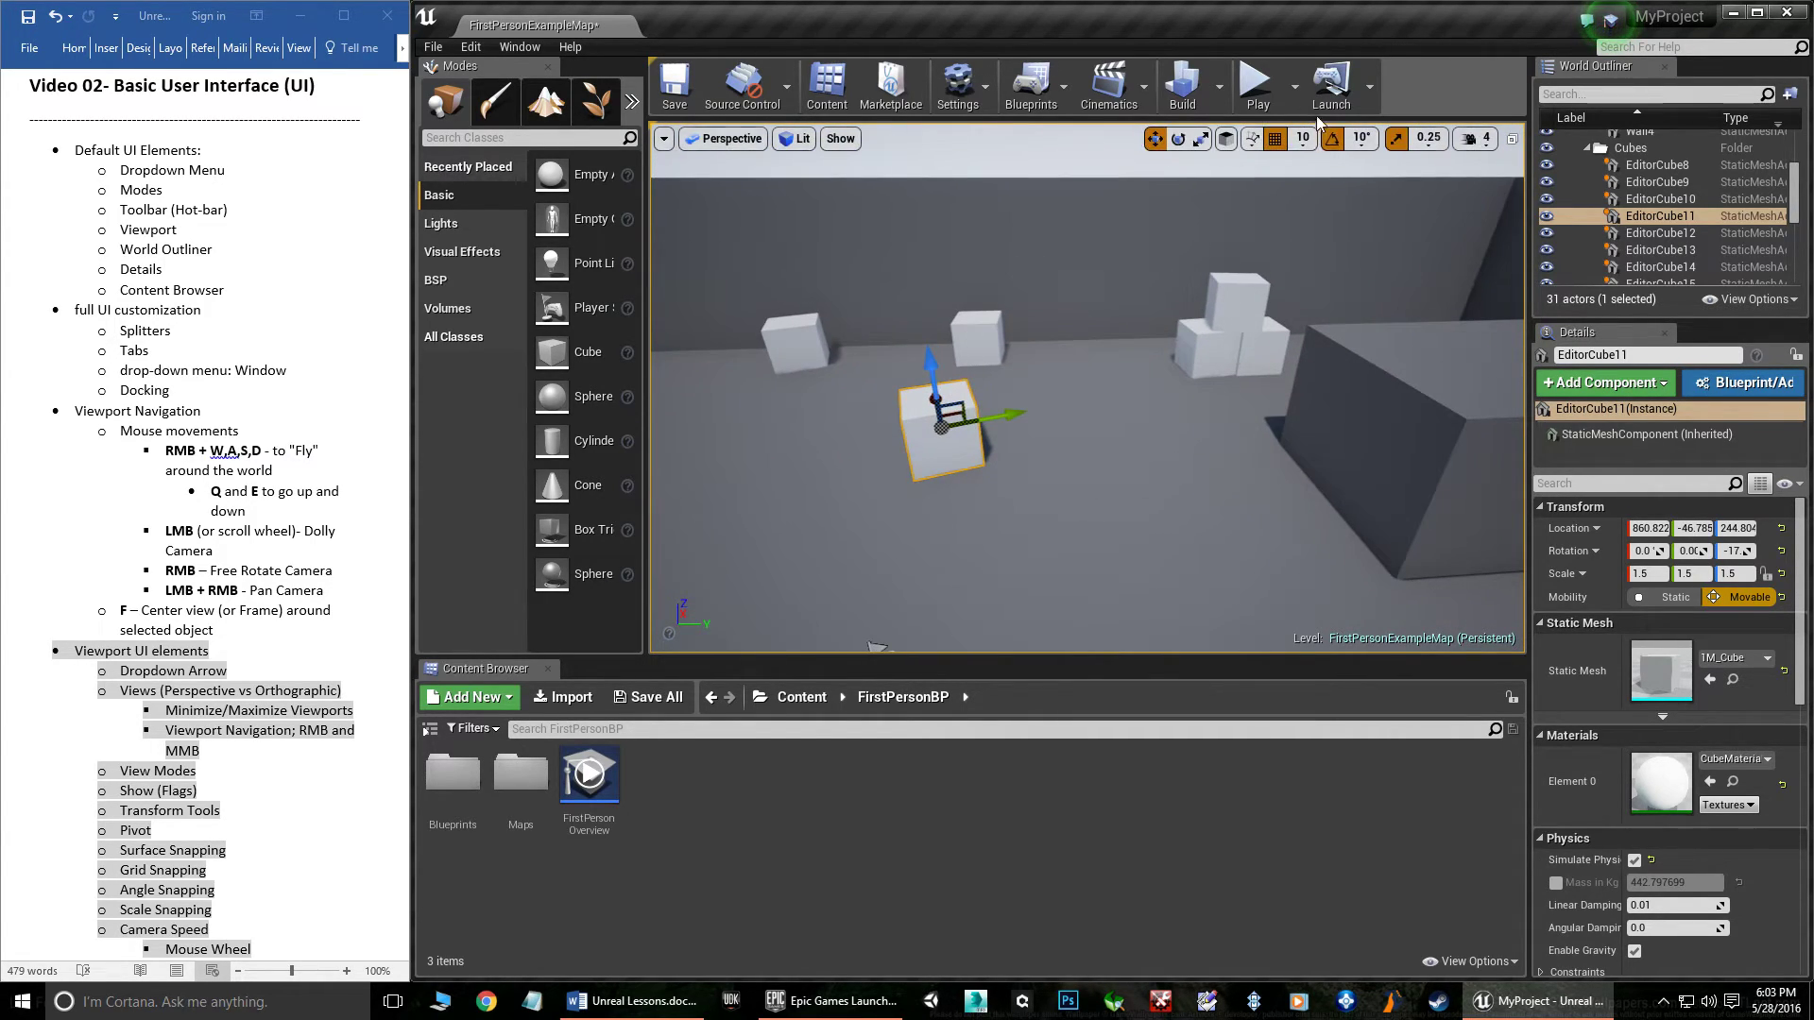
left_click(1253, 142)
left_click_drag(991, 419, 971, 420)
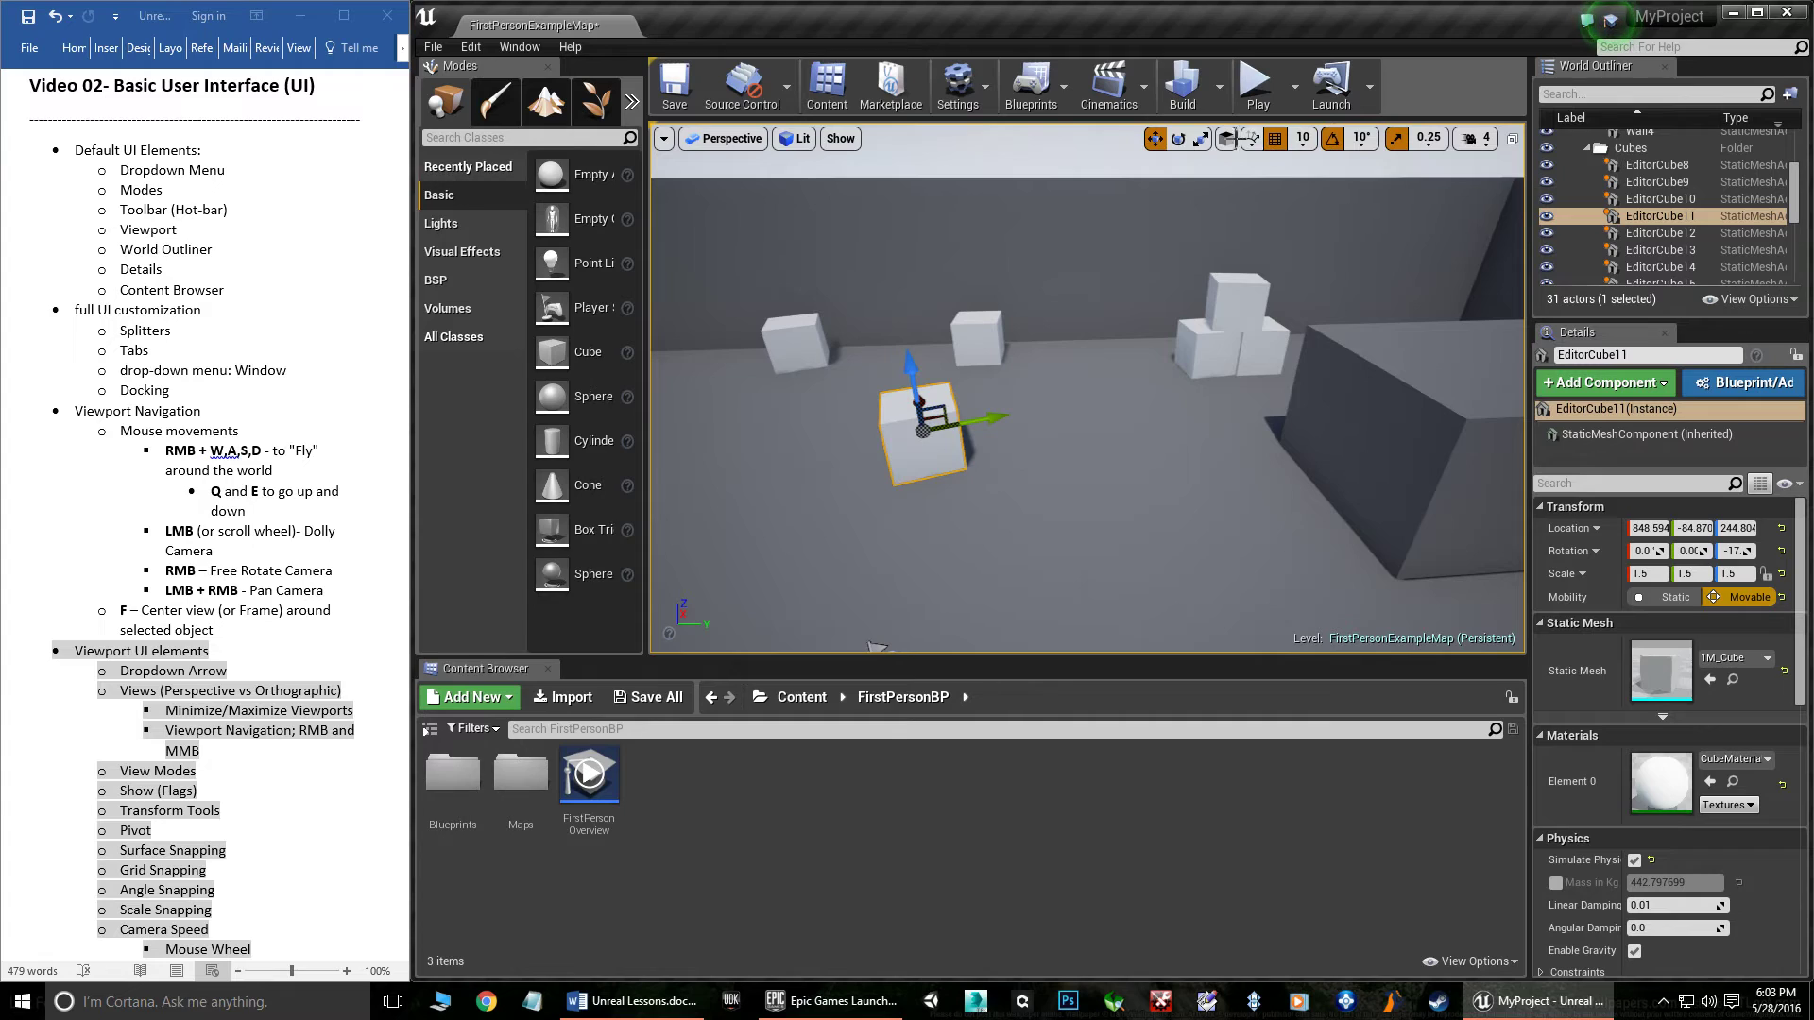
- Activate the Rotate tool on EditorCube11 and fly the camera around the arena, focusing the view on the cube
left_click(1178, 138)
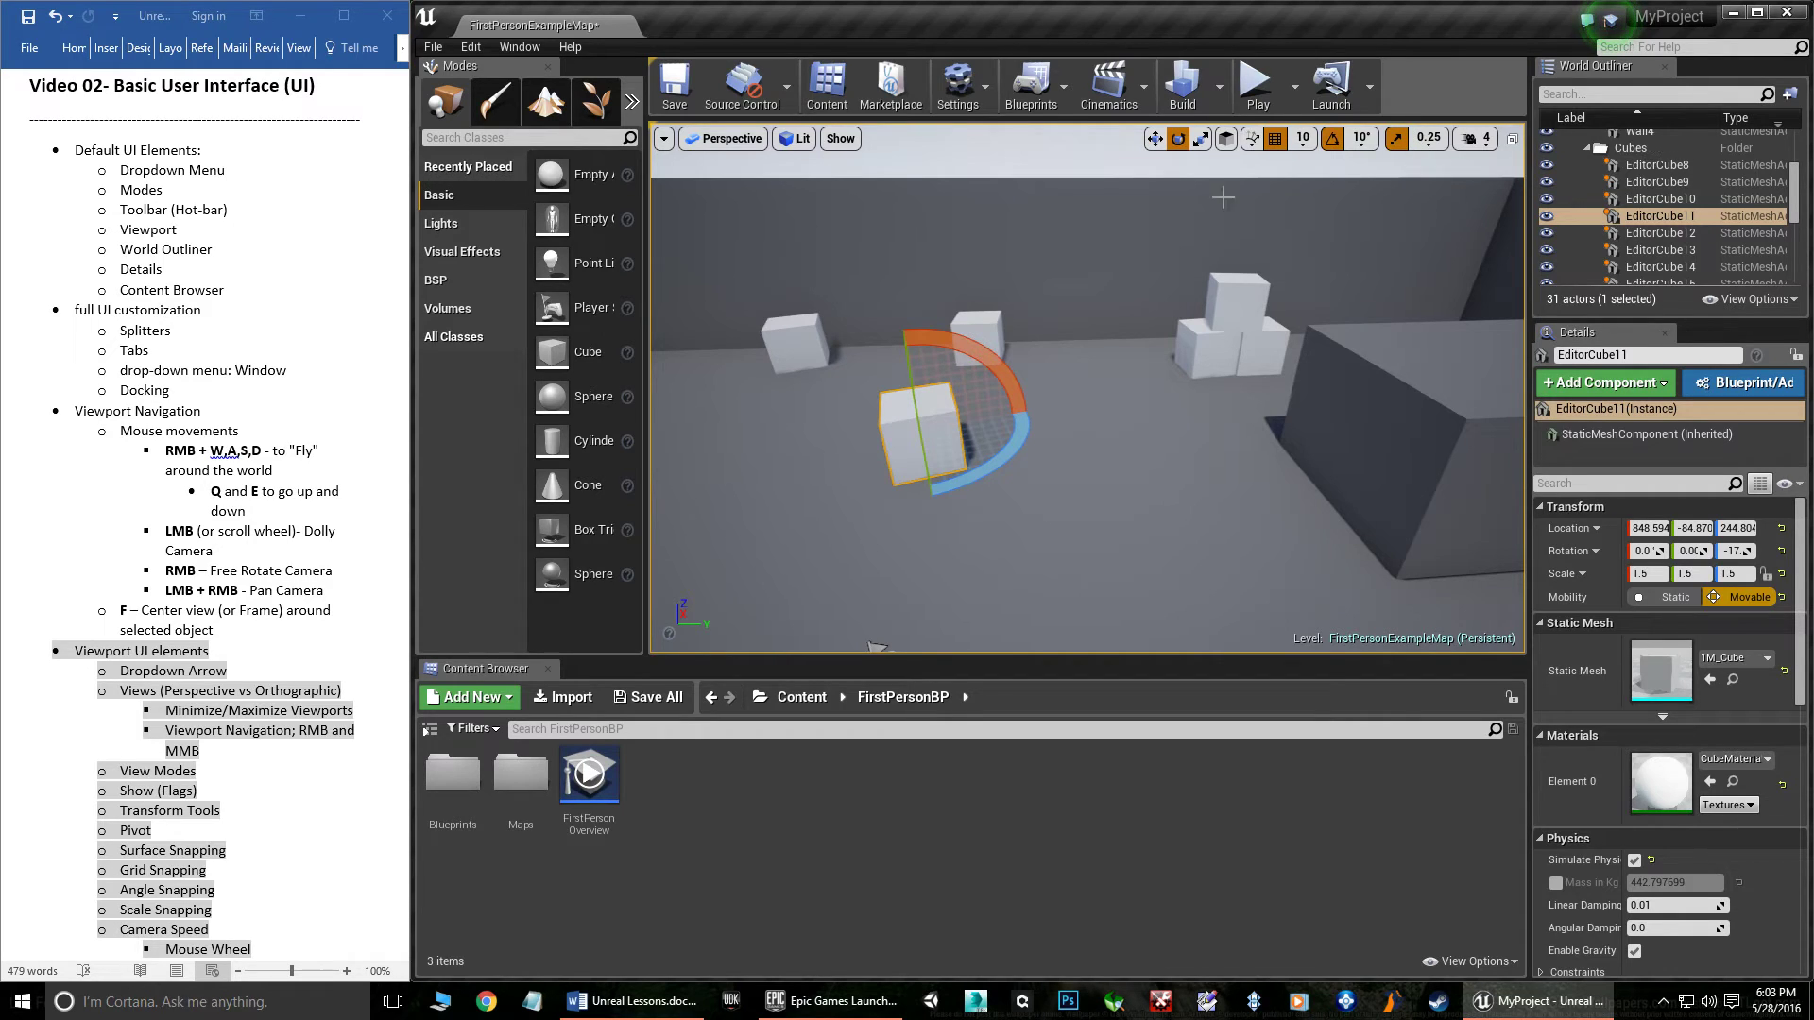
right_click_drag(933, 318, 990, 322)
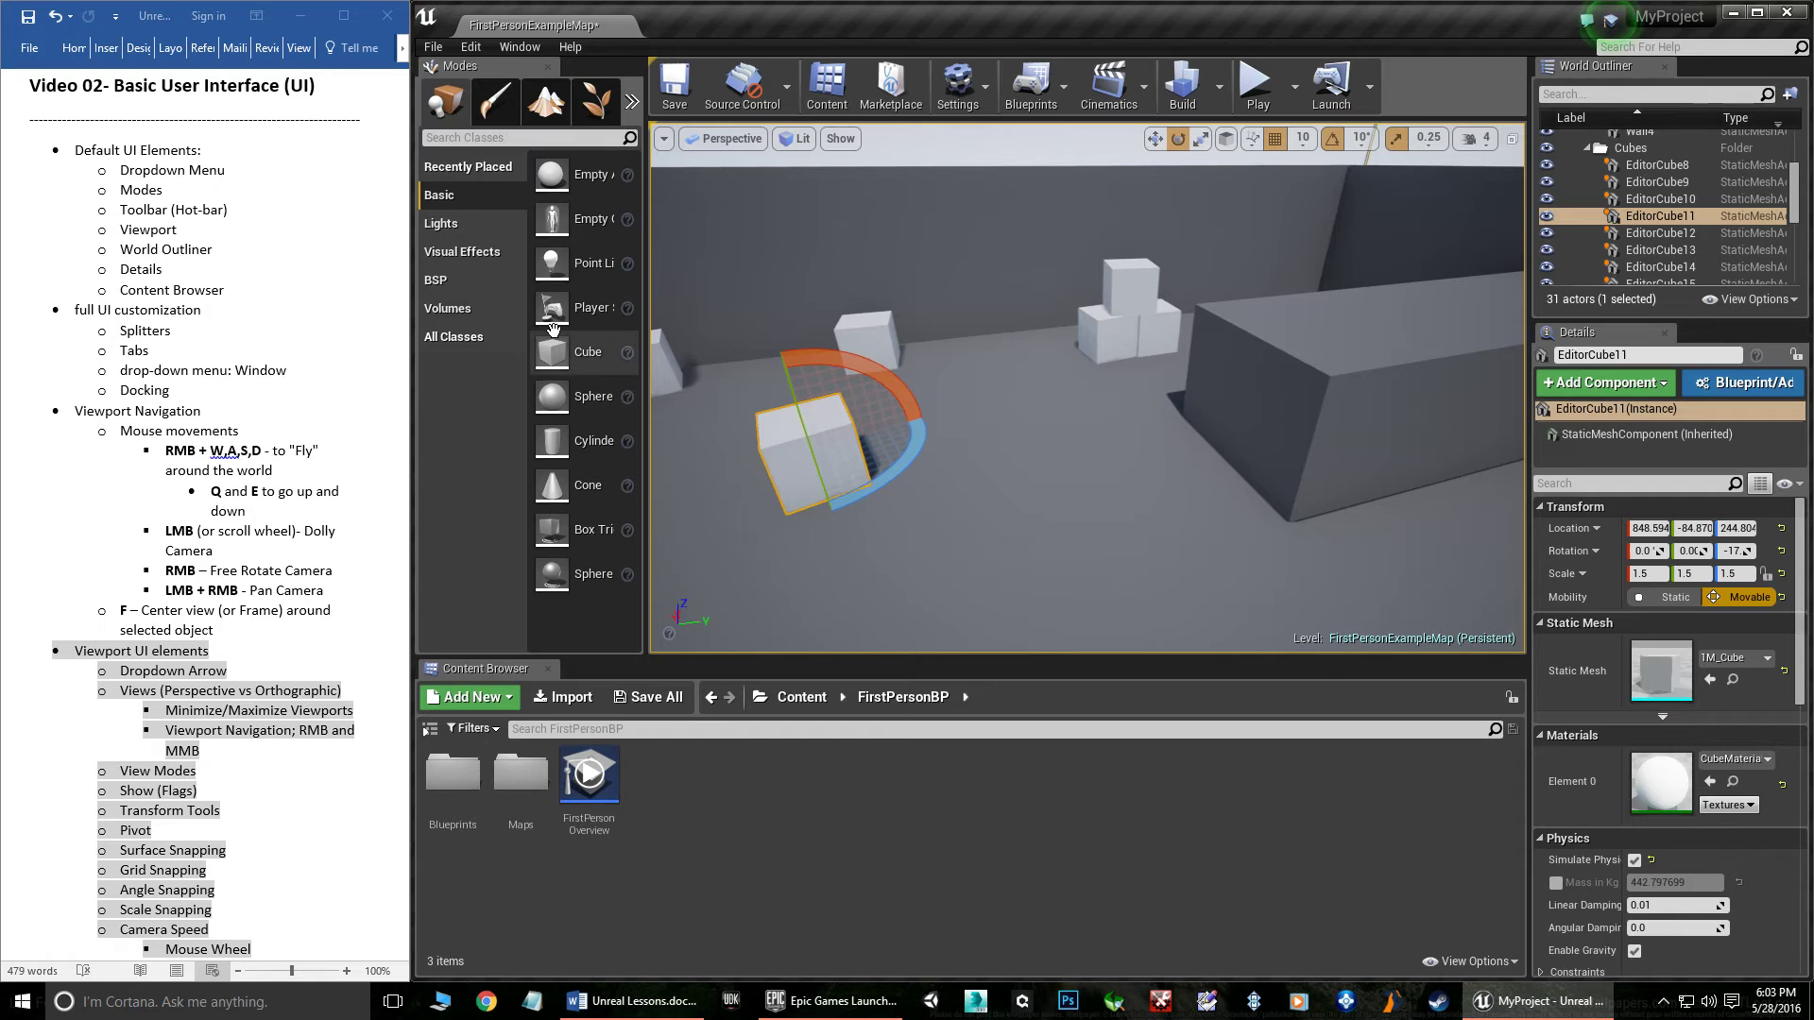
key("s")
right_click_drag(1068, 389, 841, 364)
key("d")
key("w")
key("f")
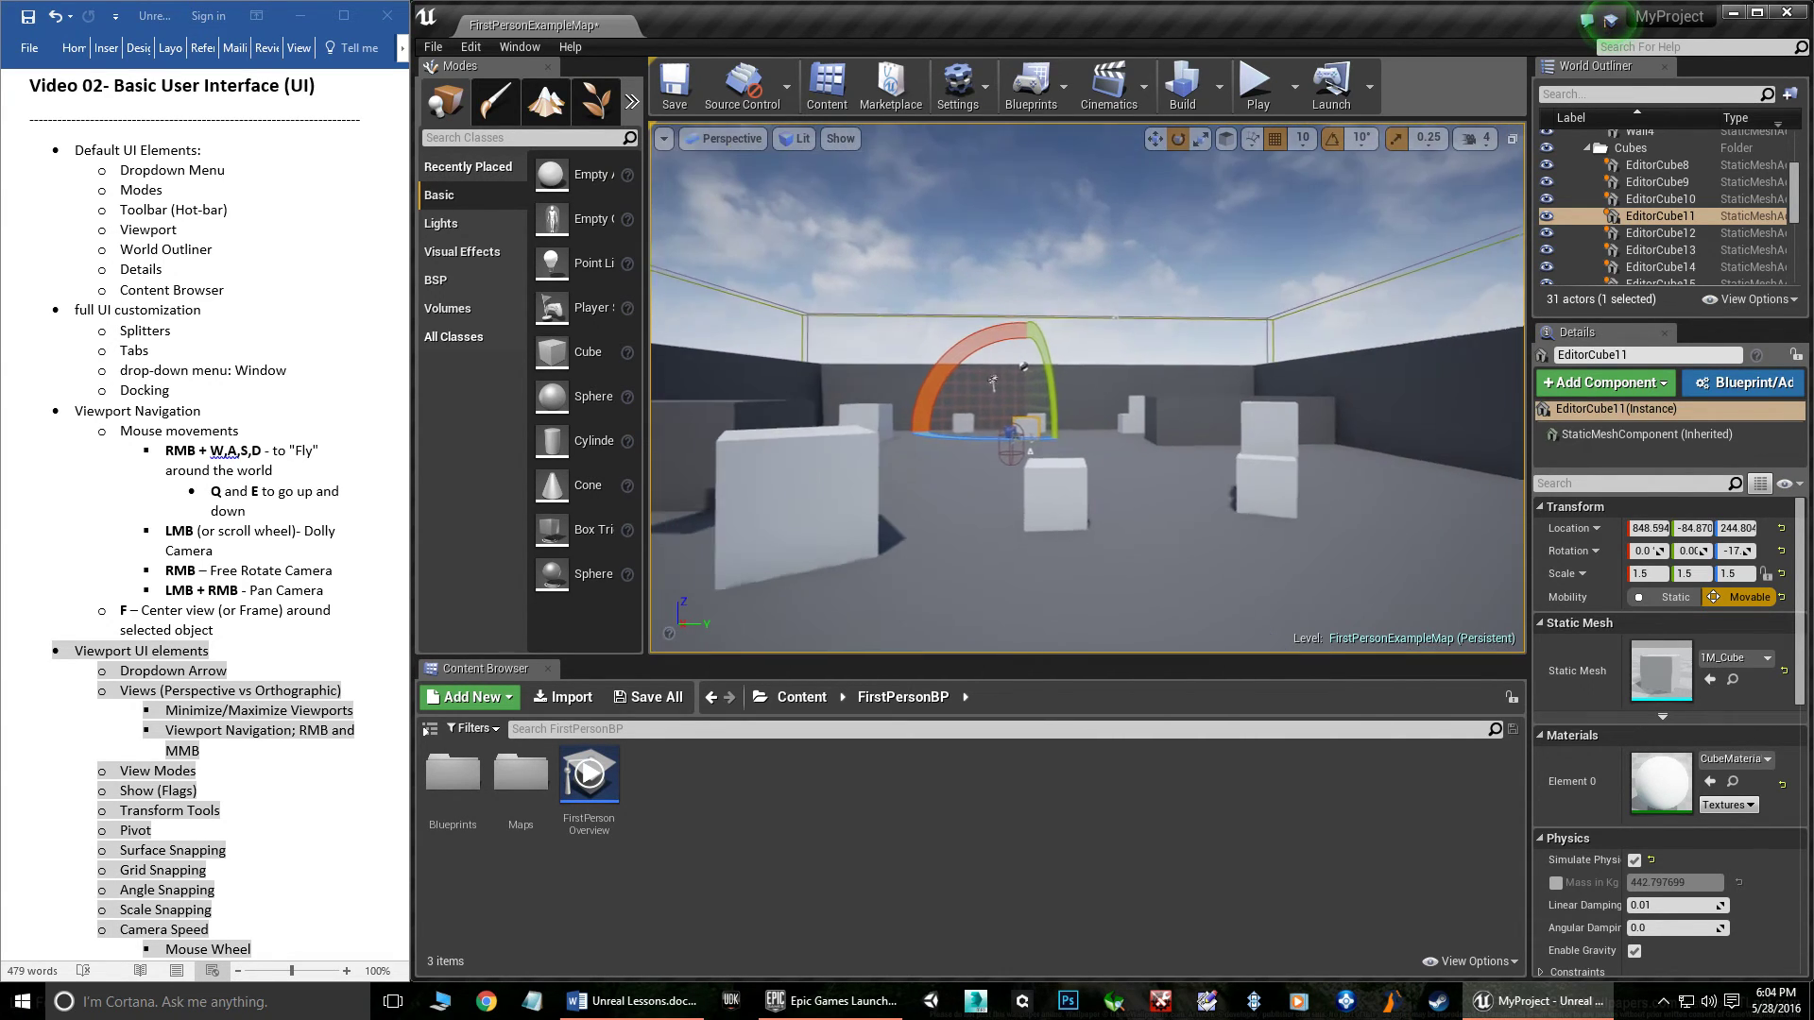
key("f")
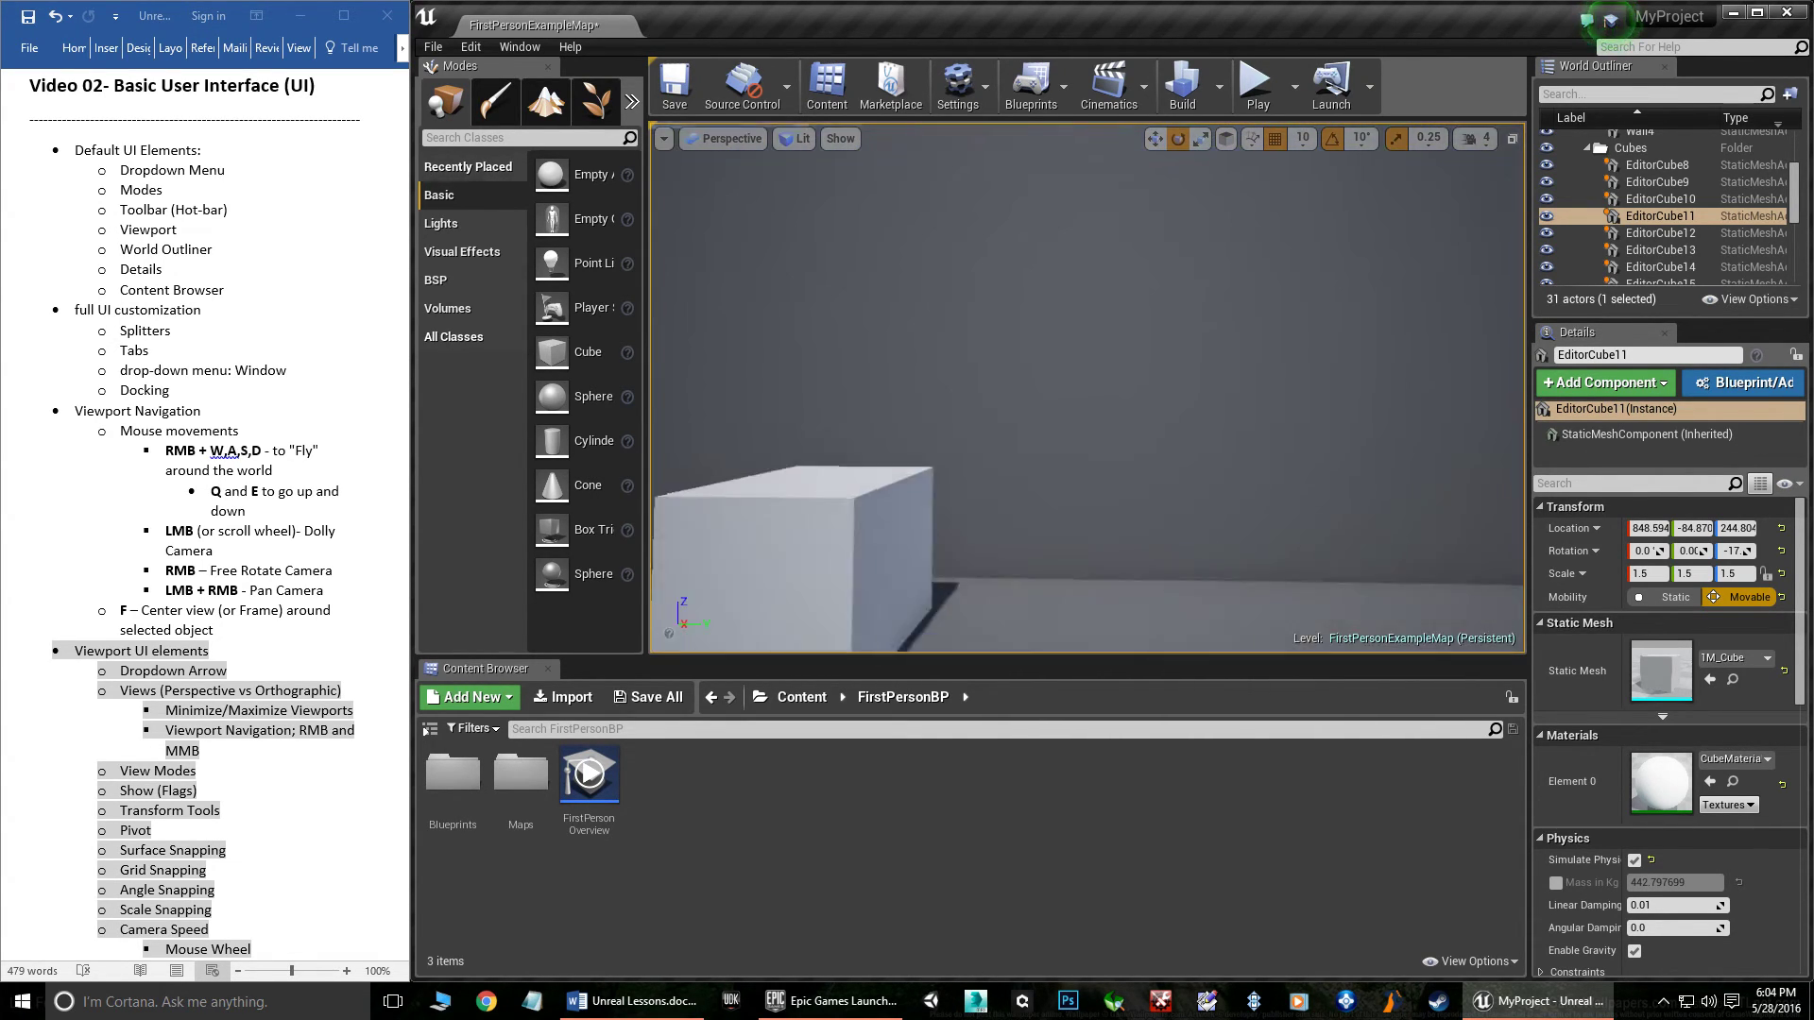
key("s")
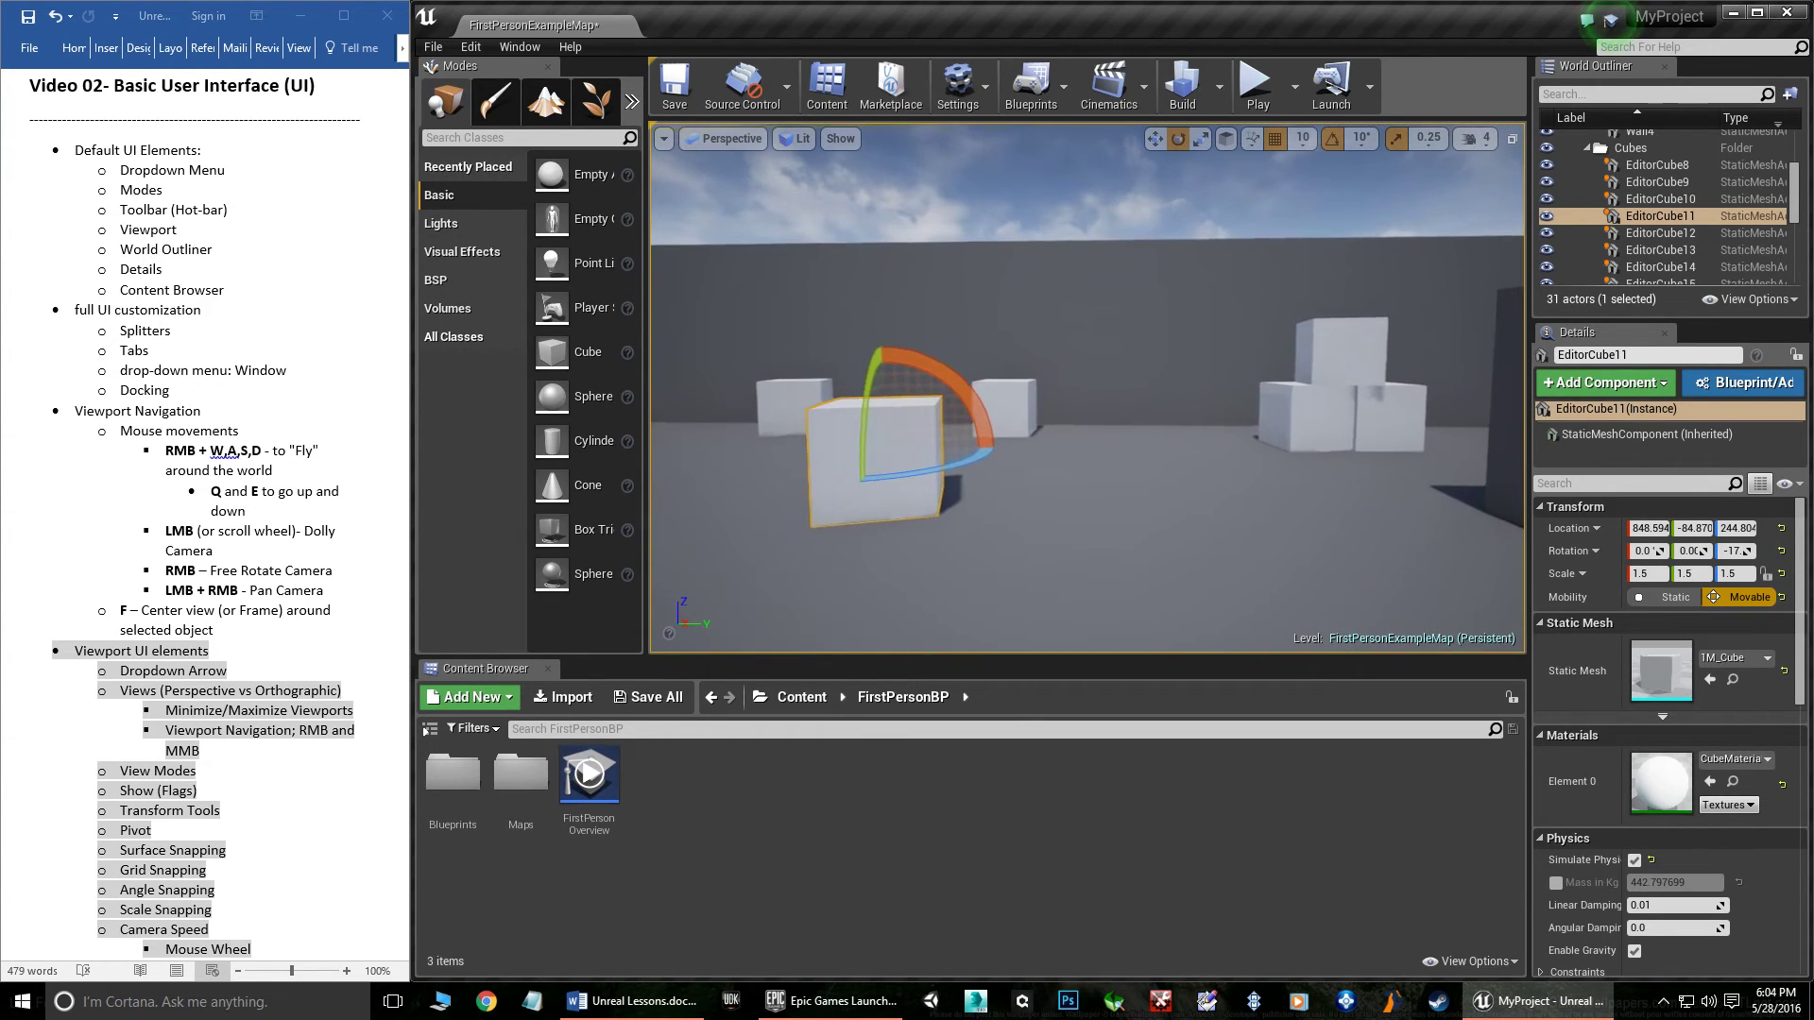
key("s")
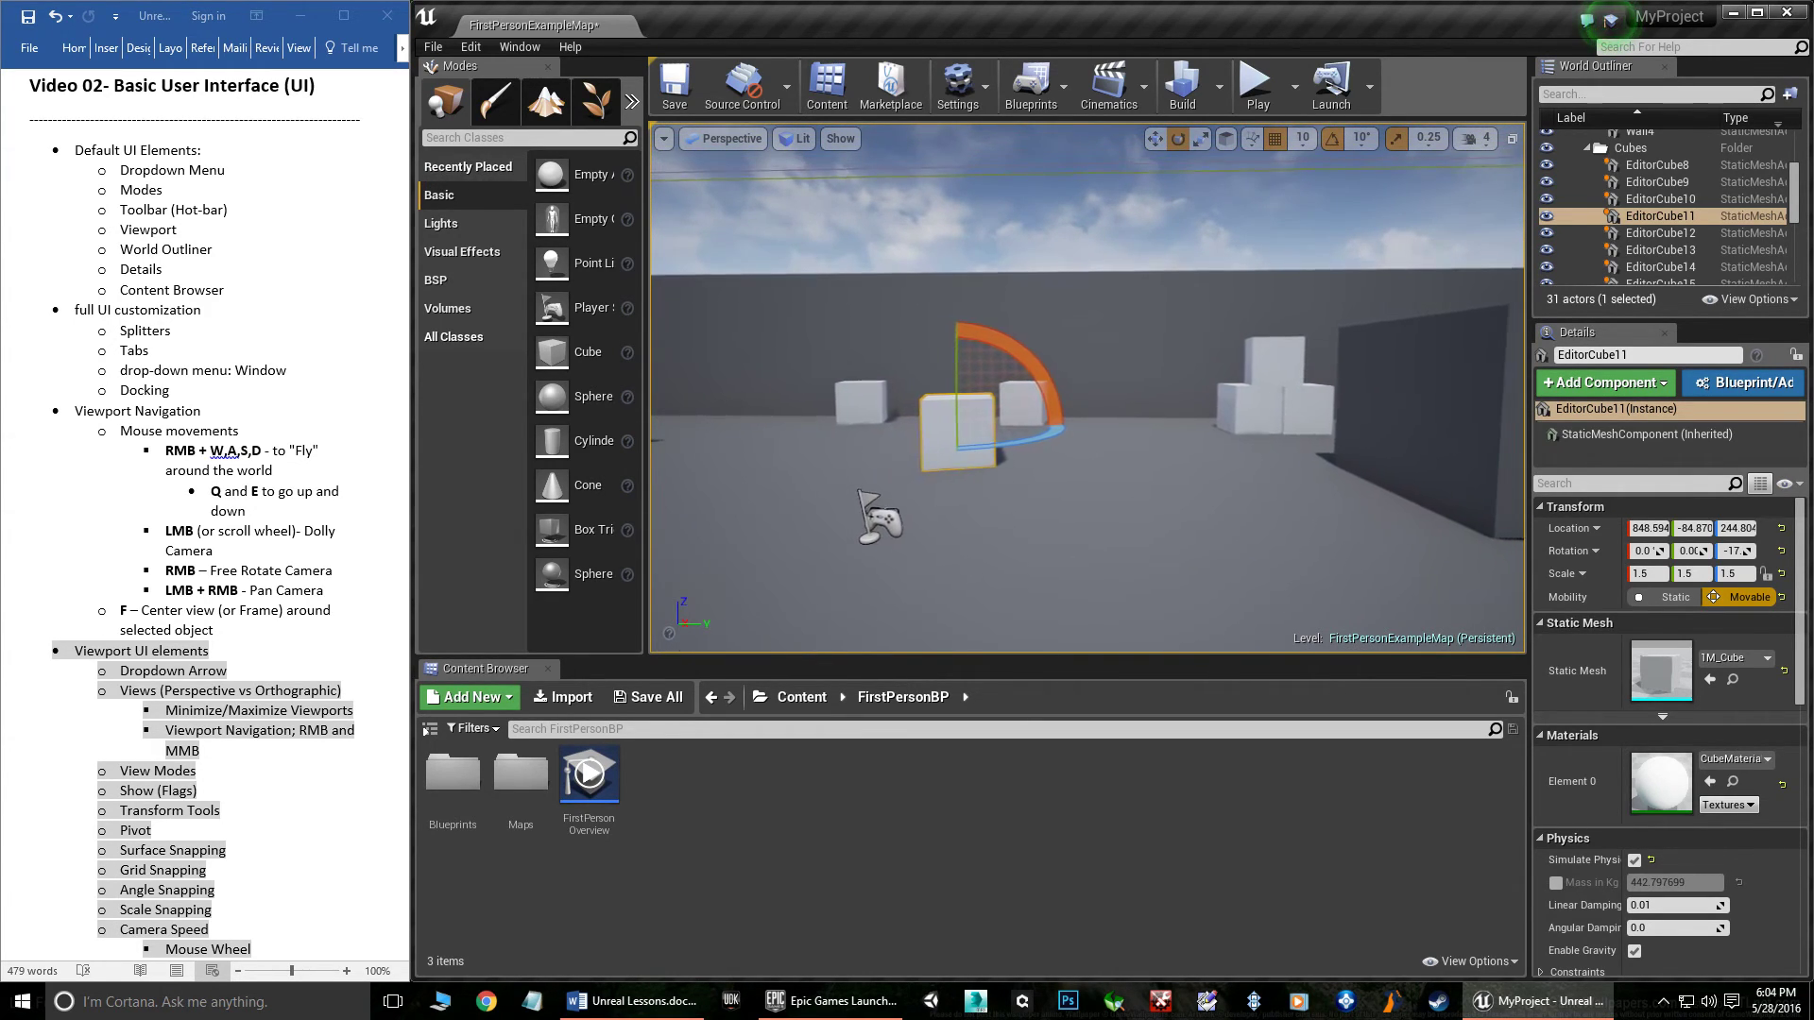
key("s")
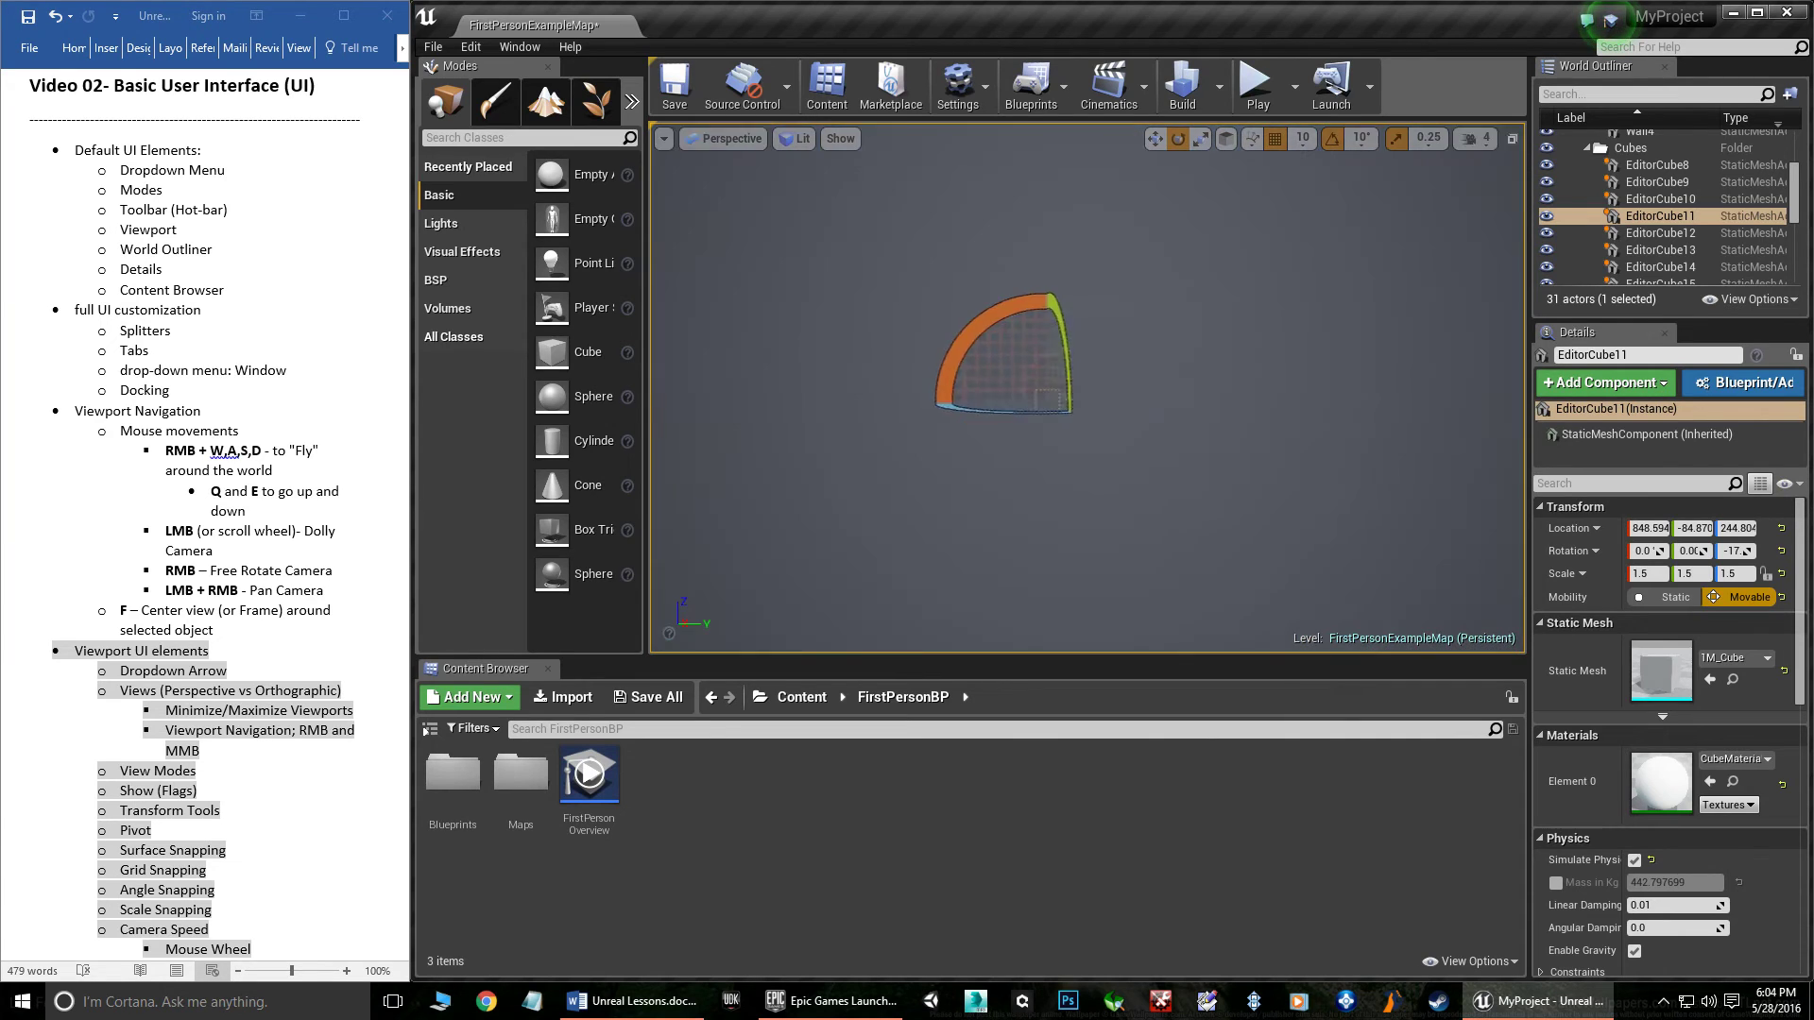
- Switch back to the Move tool and bring the camera close to EditorCube11
key("w")
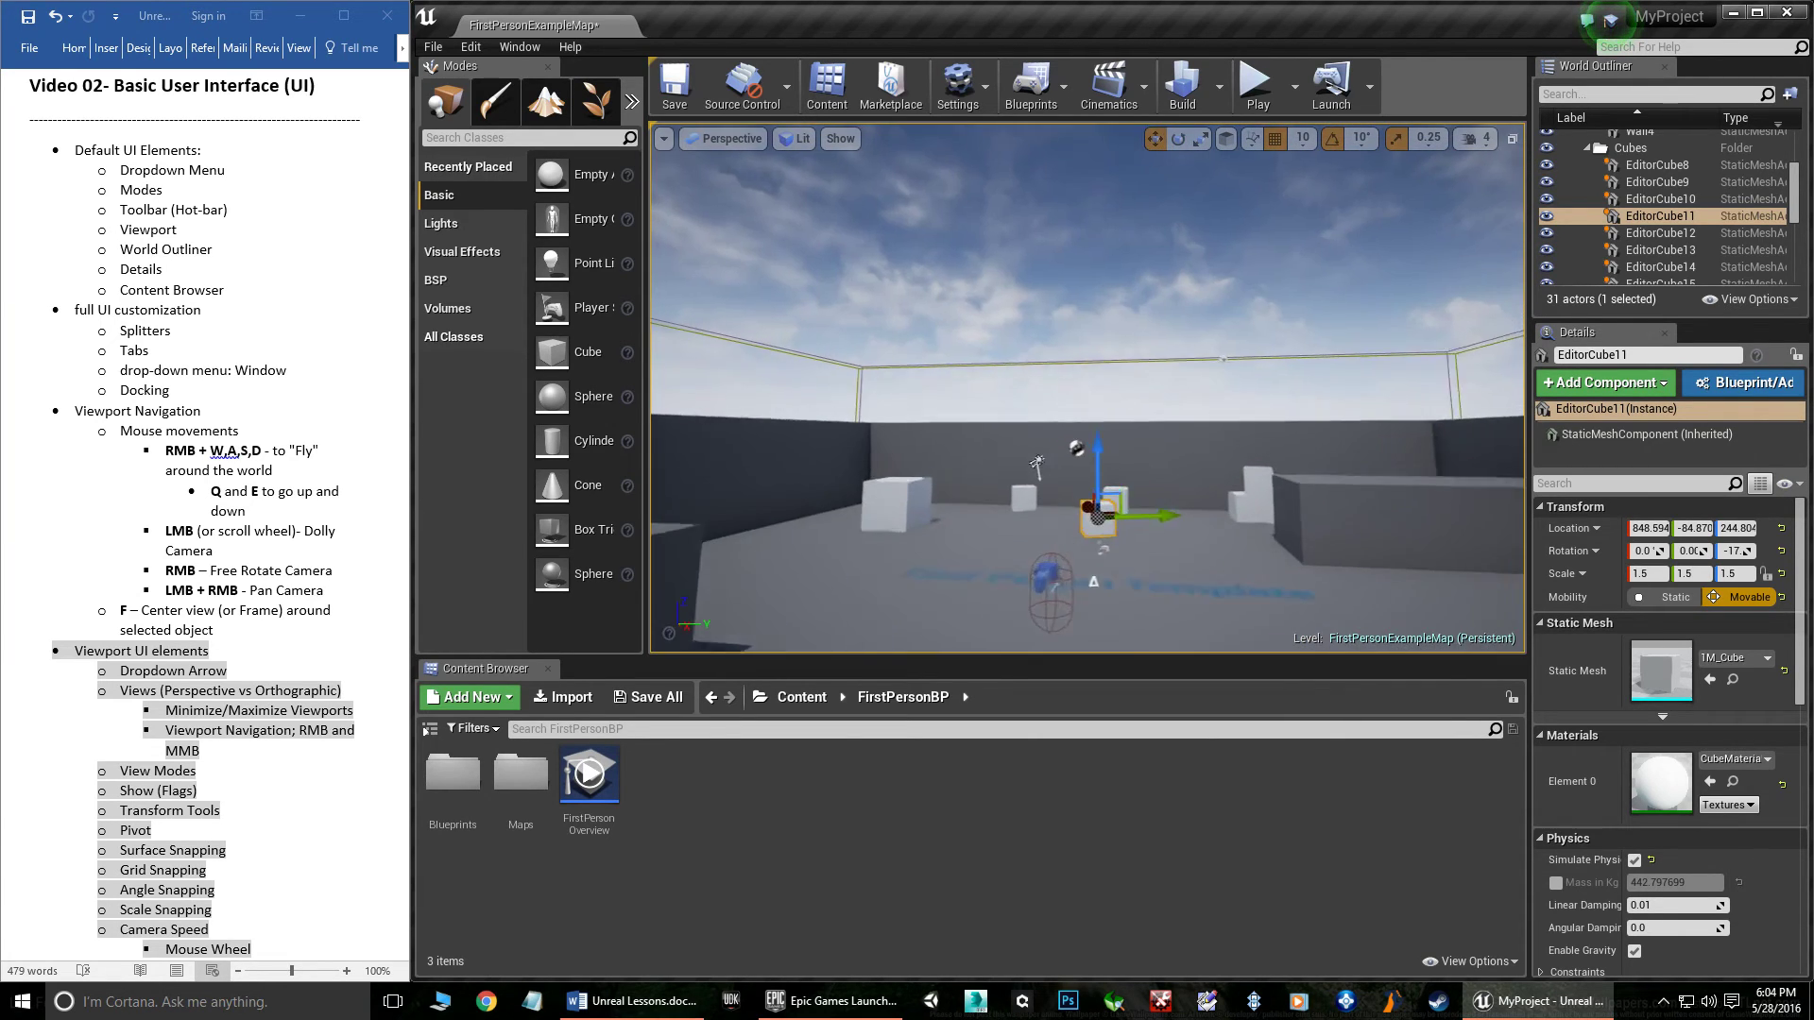
key("w")
right_click_drag(1236, 317, 1314, 317)
- Set the viewport camera speed to 1 and fly near EditorCube11 to try the slow movement
left_click(1481, 141)
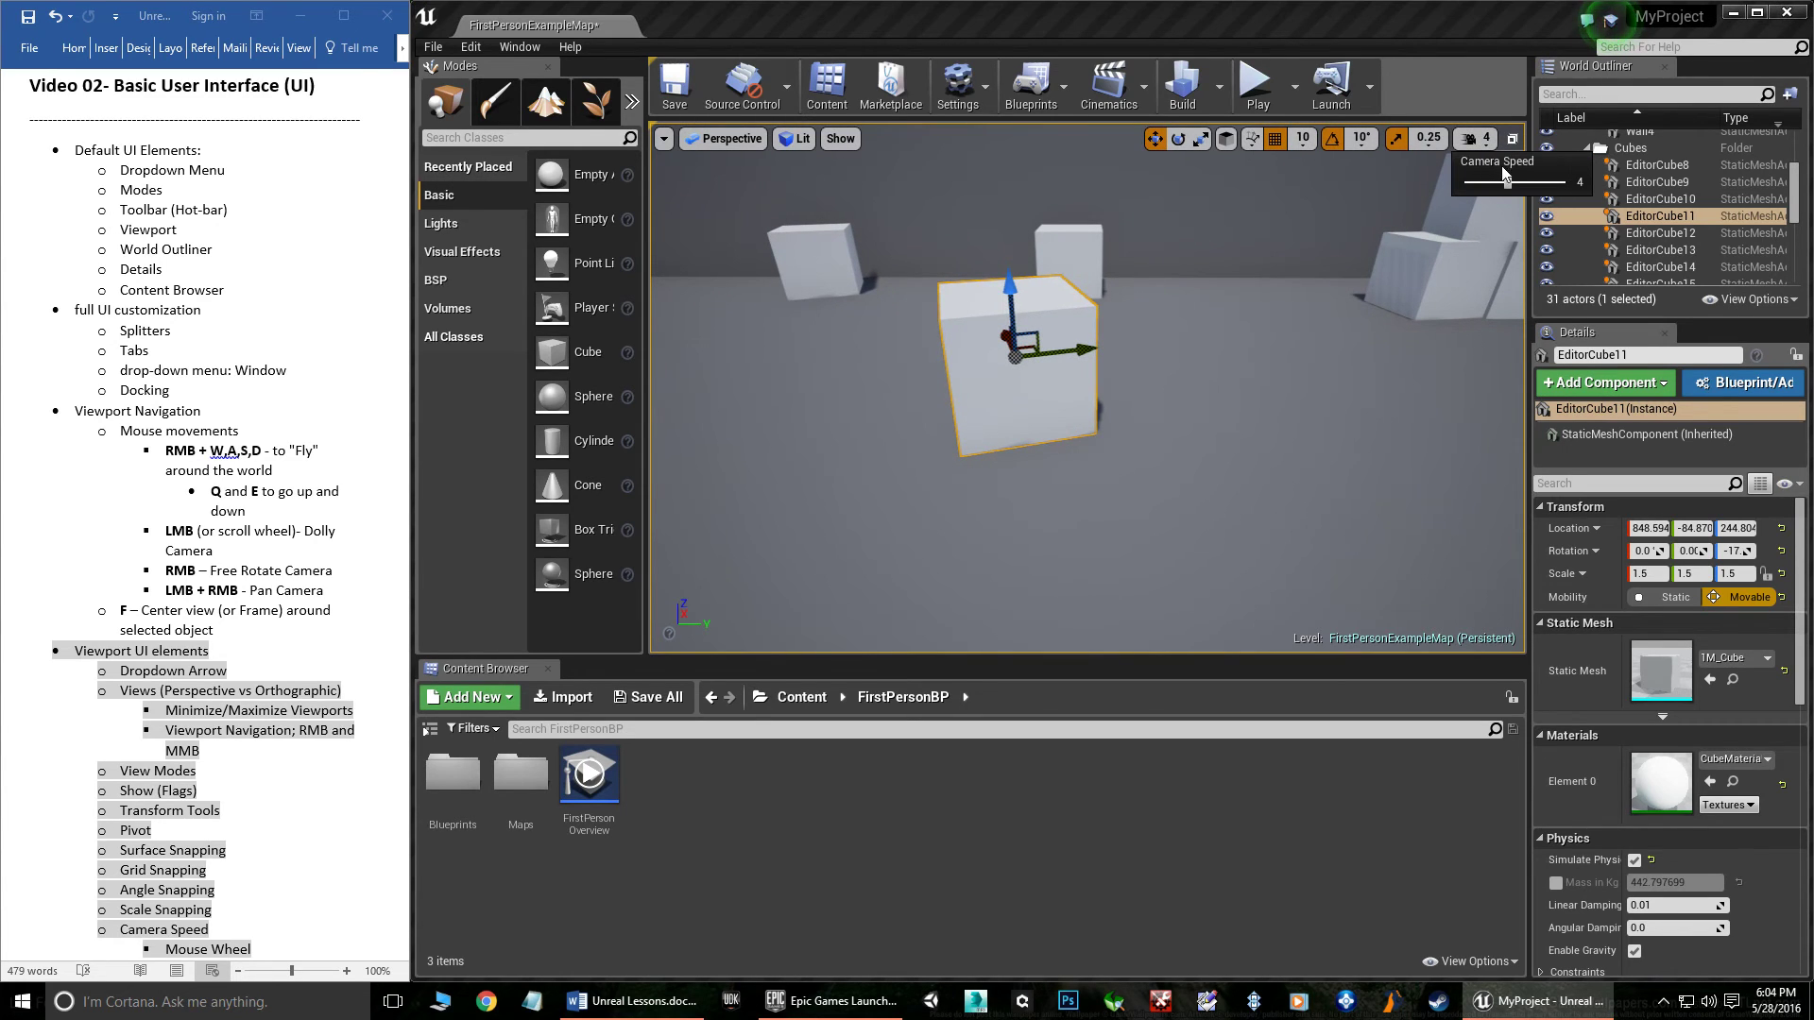
left_click_drag(1510, 184, 1467, 183)
mouse_move(1338, 270)
right_mouse_down()
mouse_move(1410, 236)
mouse_move(1342, 242)
right_mouse_up()
key("w")
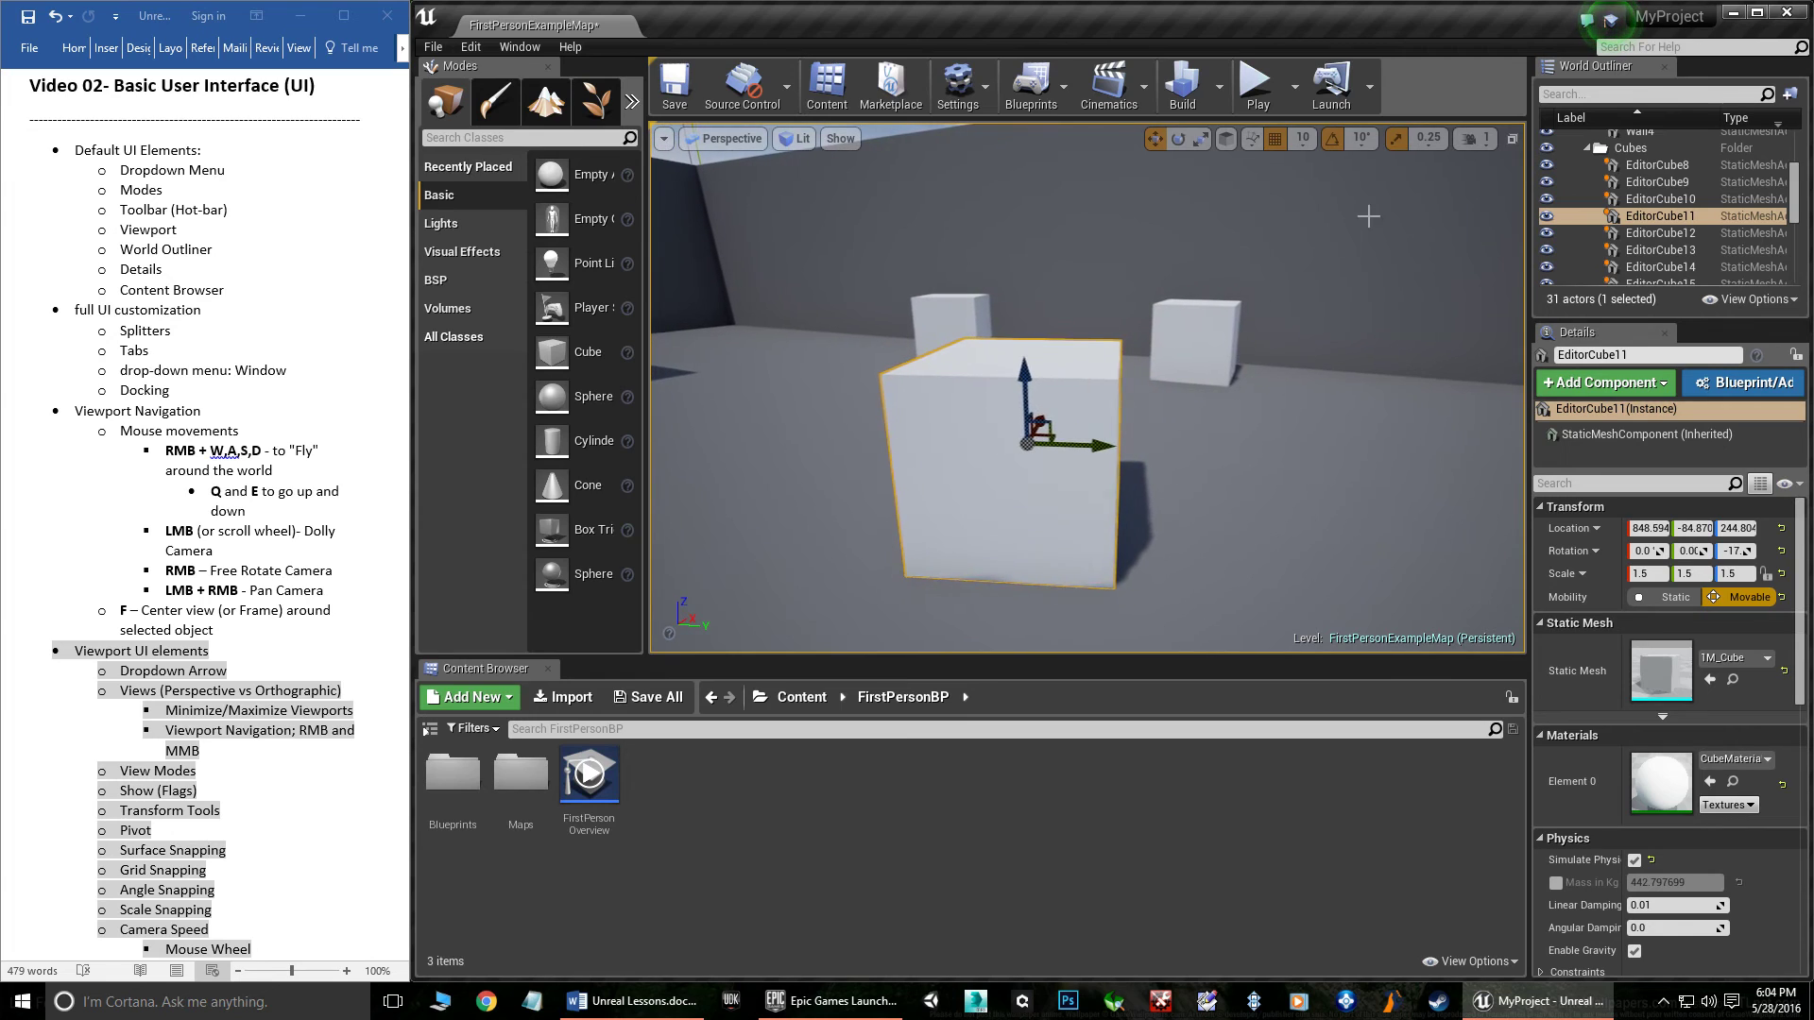
- Set the viewport camera speed to 8 and fly back and forth through the arena to try the fast movement
left_click(1480, 141)
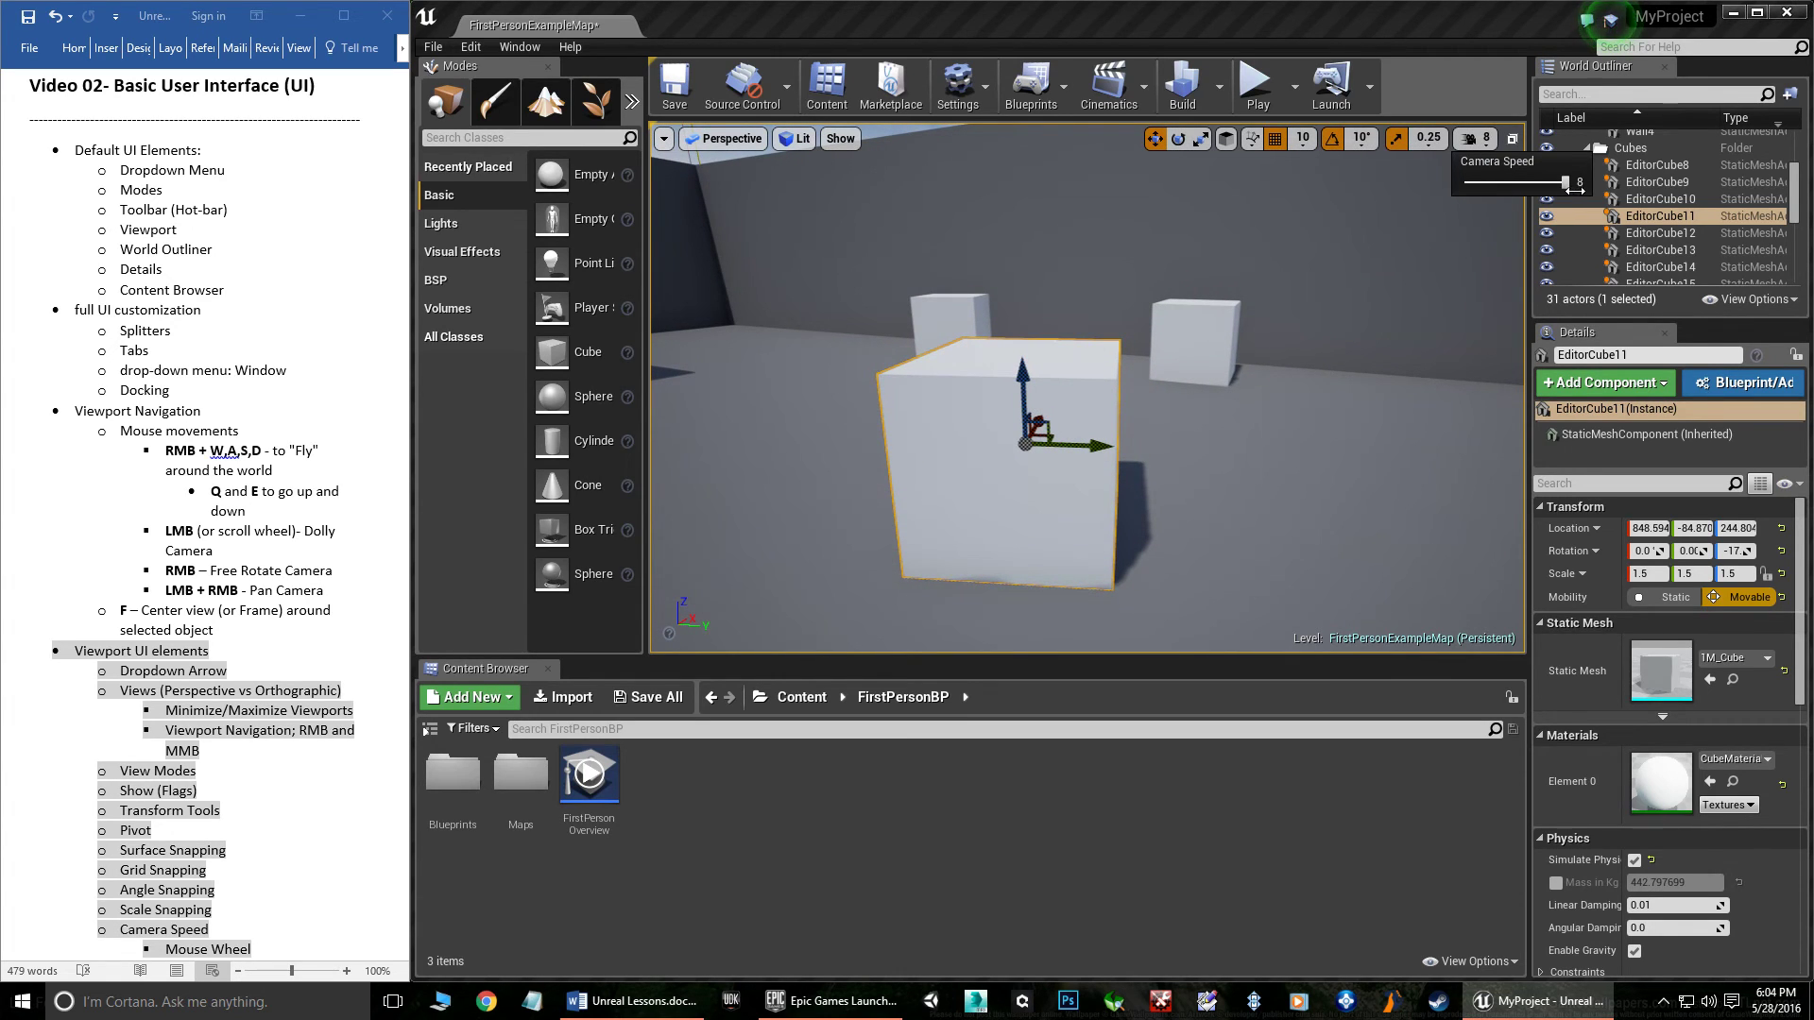
right_click_drag(1359, 269, 1522, 349)
key("s")
key("w")
key("s")
right_click_drag(1361, 303, 1503, 269)
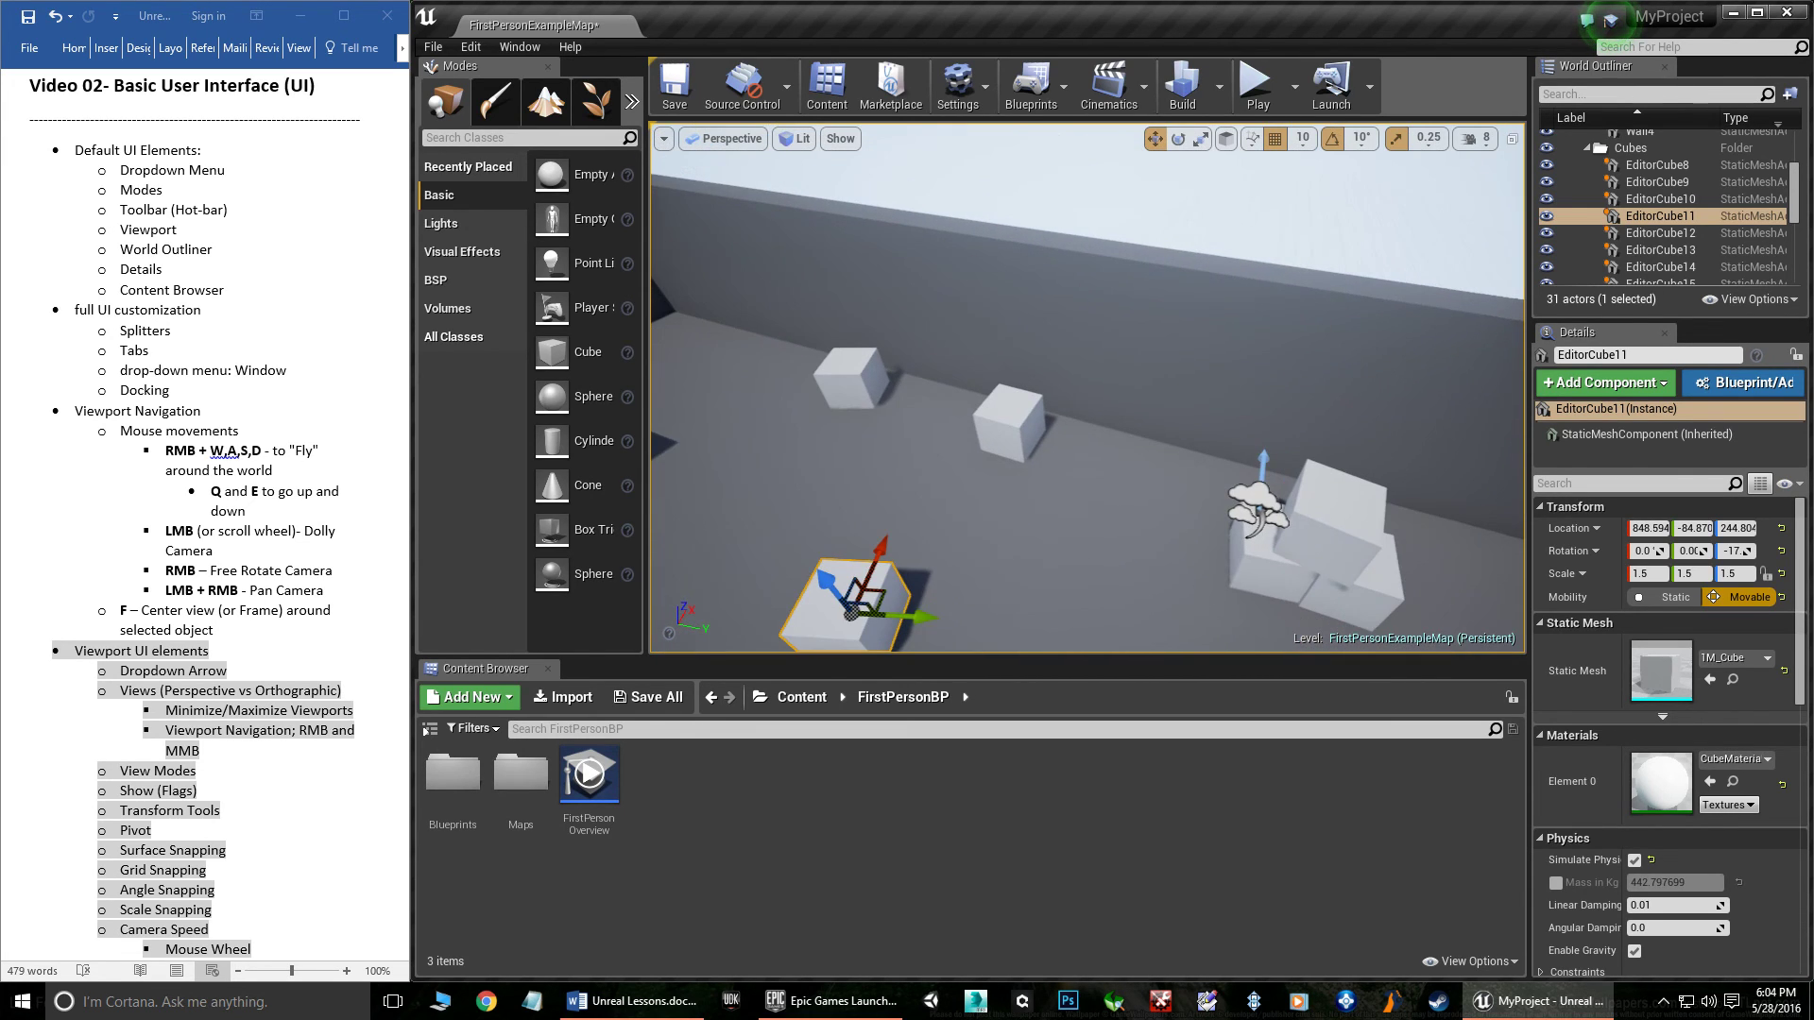
- Set the viewport camera speed to 4 and focus the view on EditorCube11
left_click(1480, 140)
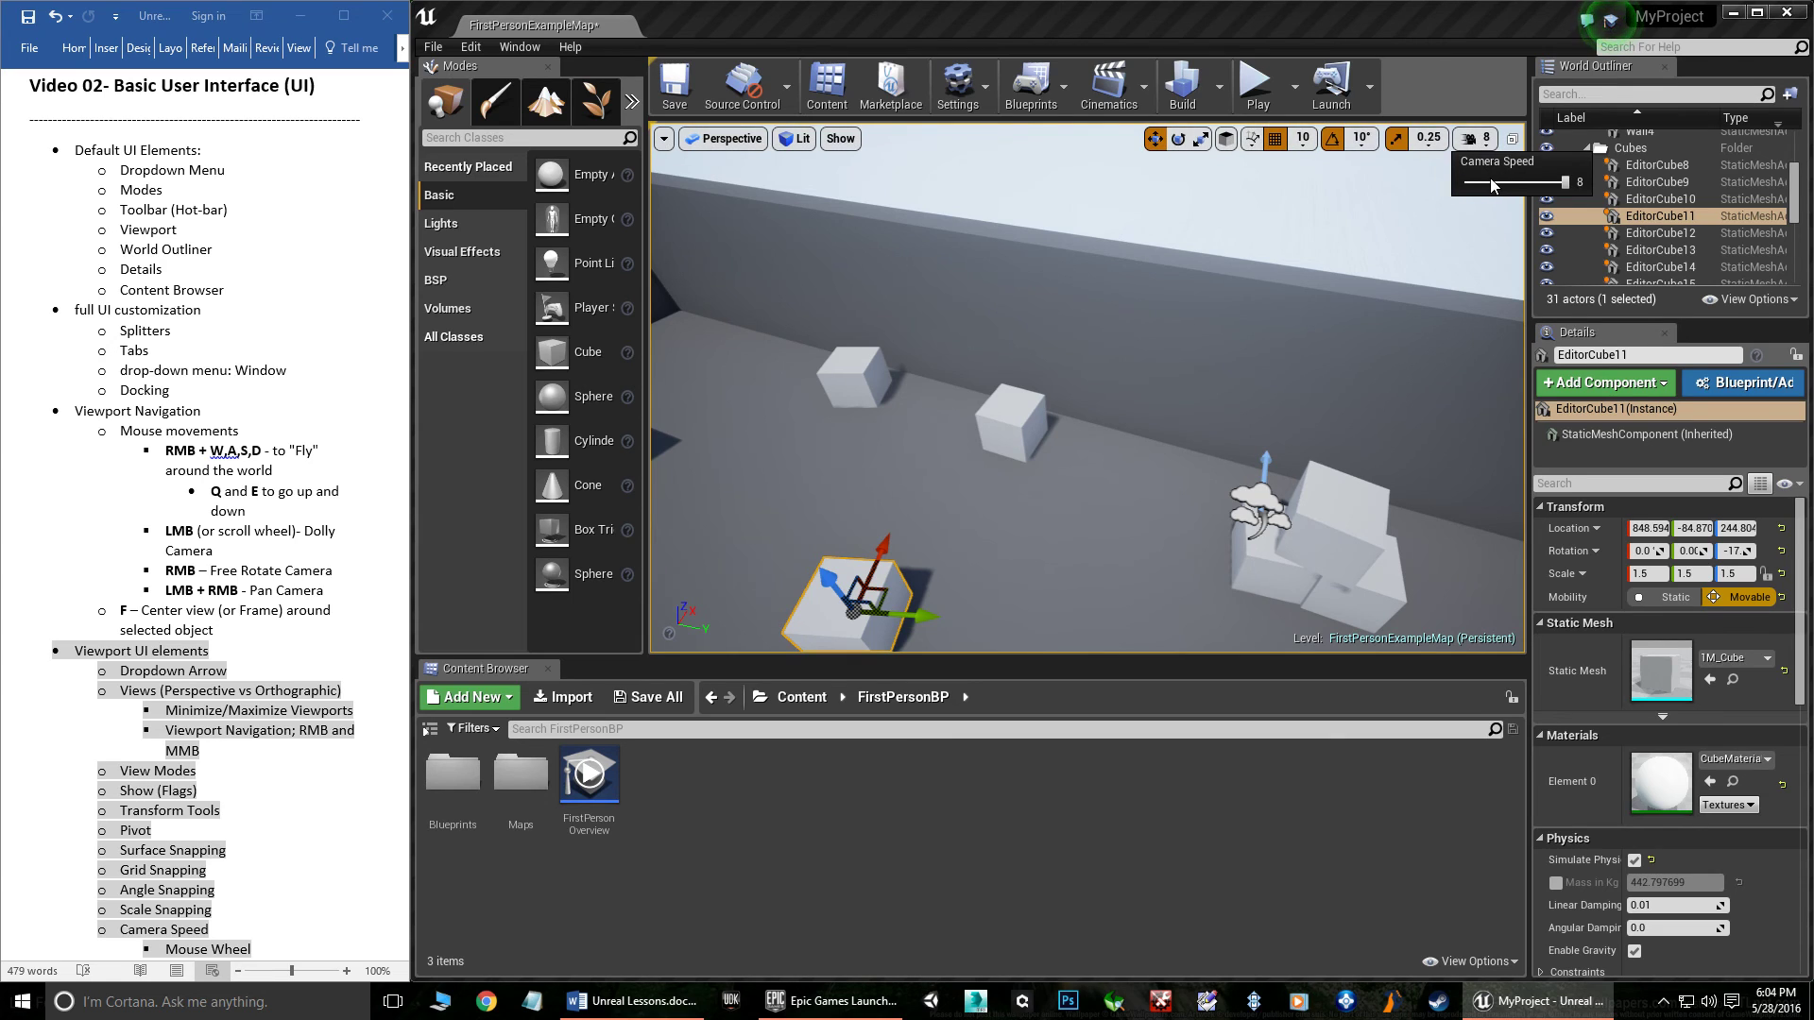
right_click_drag(1089, 292, 652, 398)
key("w")
key("f")
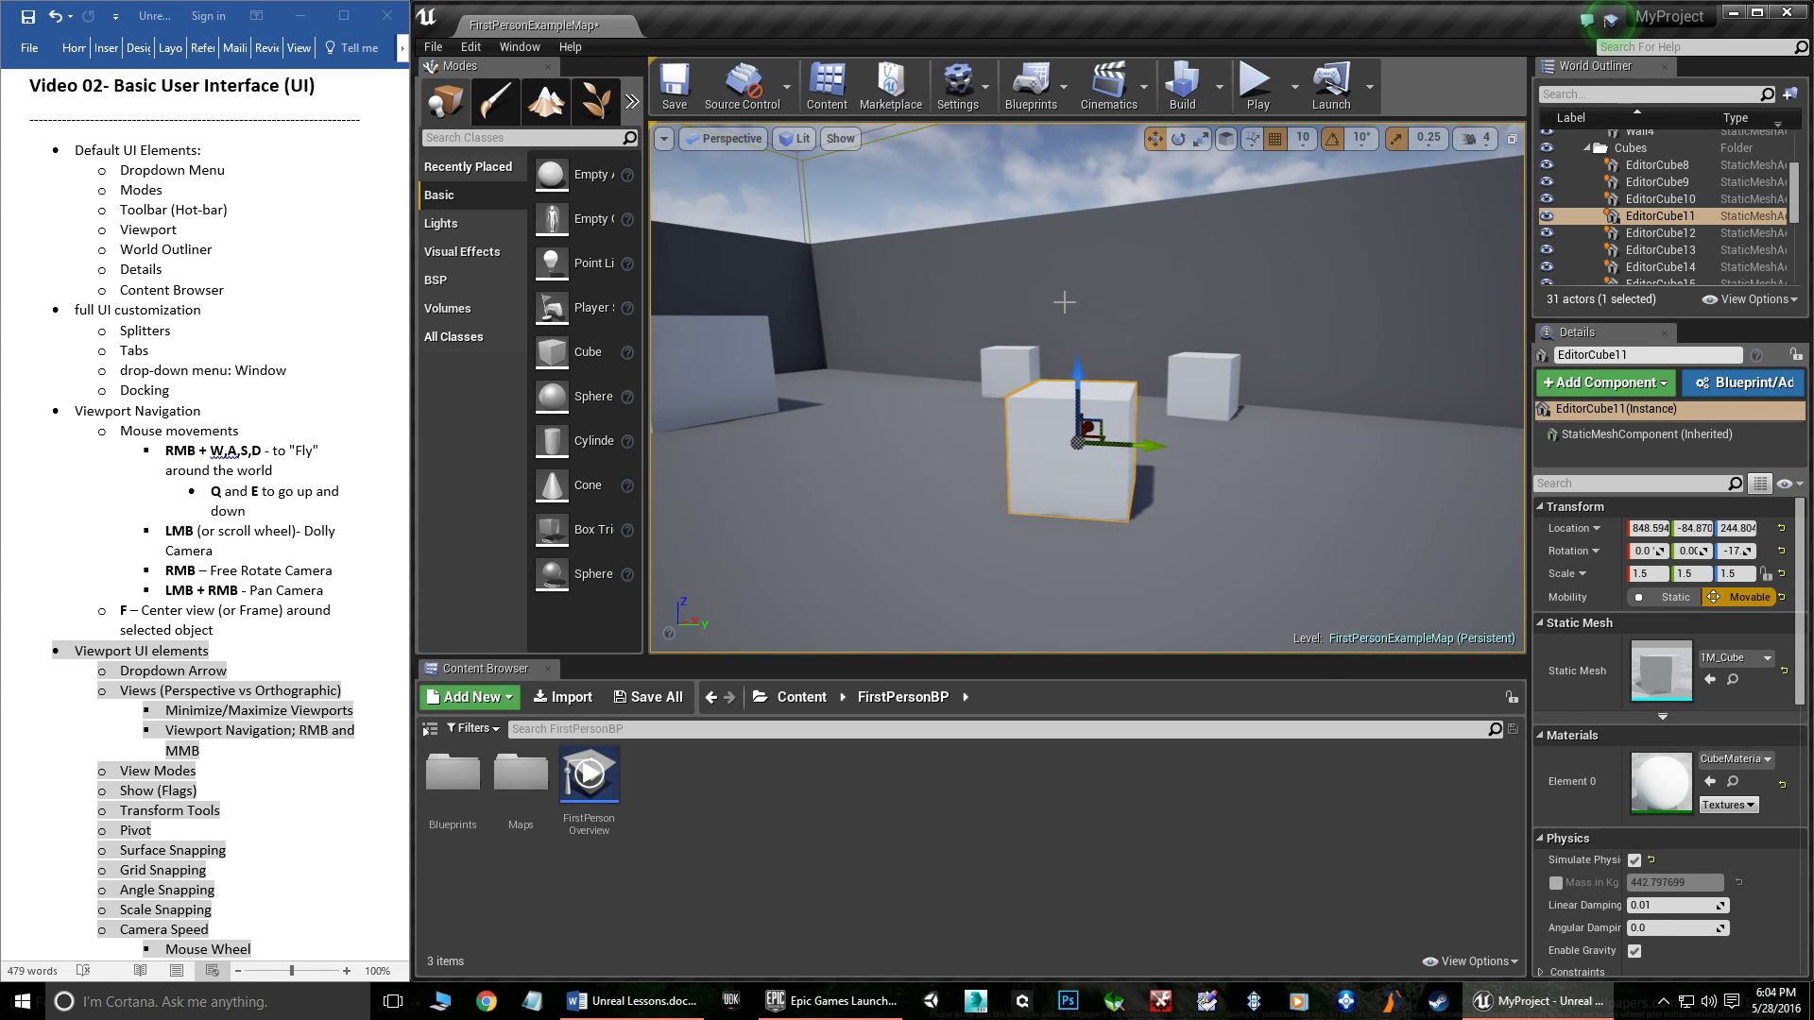